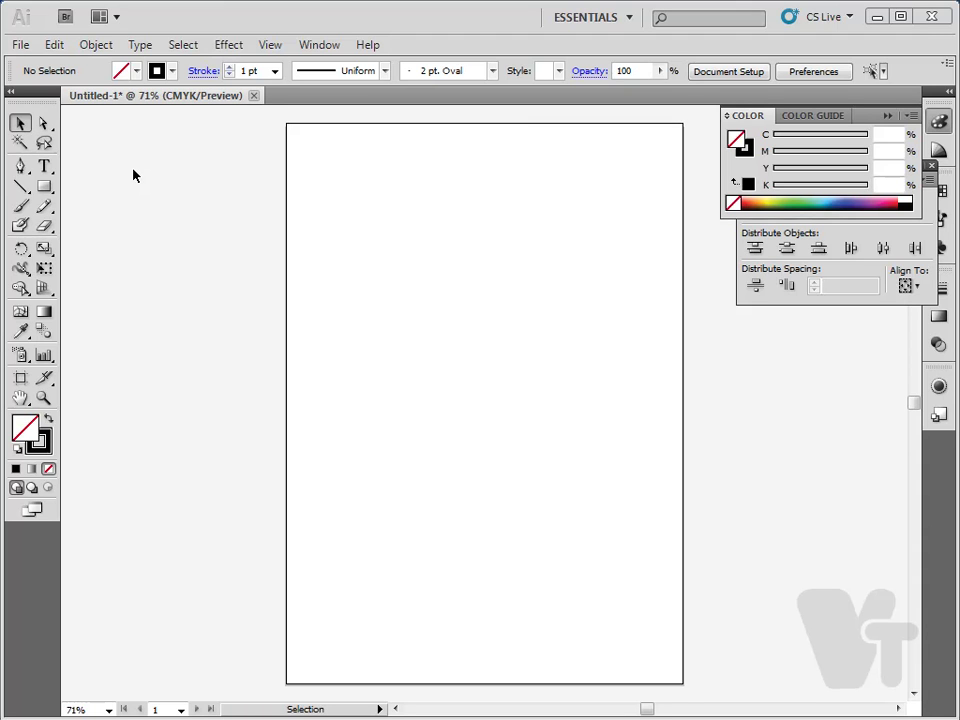
- Tear the Pen tool group off into its own floating panel and move it aside
{"action": "left_click", "coordinate": [22, 167]}
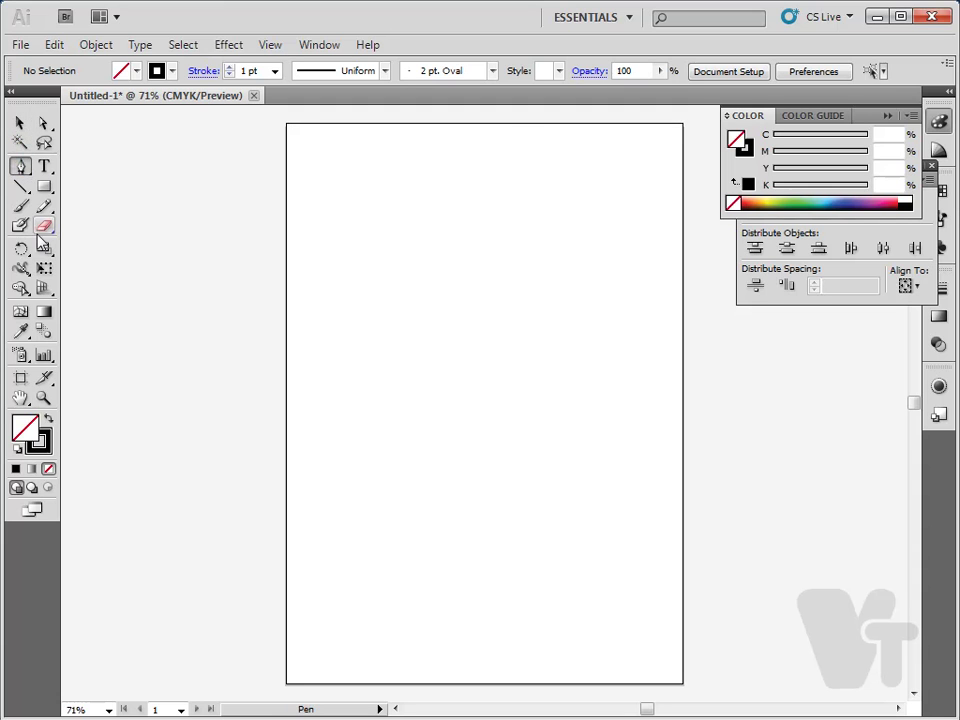
{"action": "left_click", "coordinate": [27, 172]}
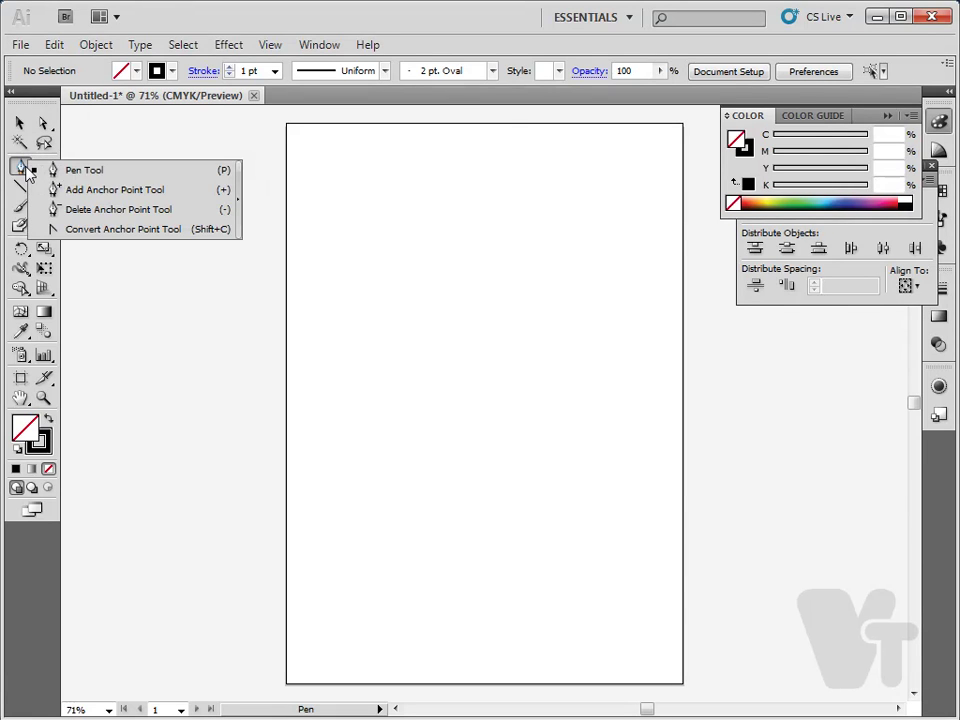
{"action": "left_click", "coordinate": [240, 205]}
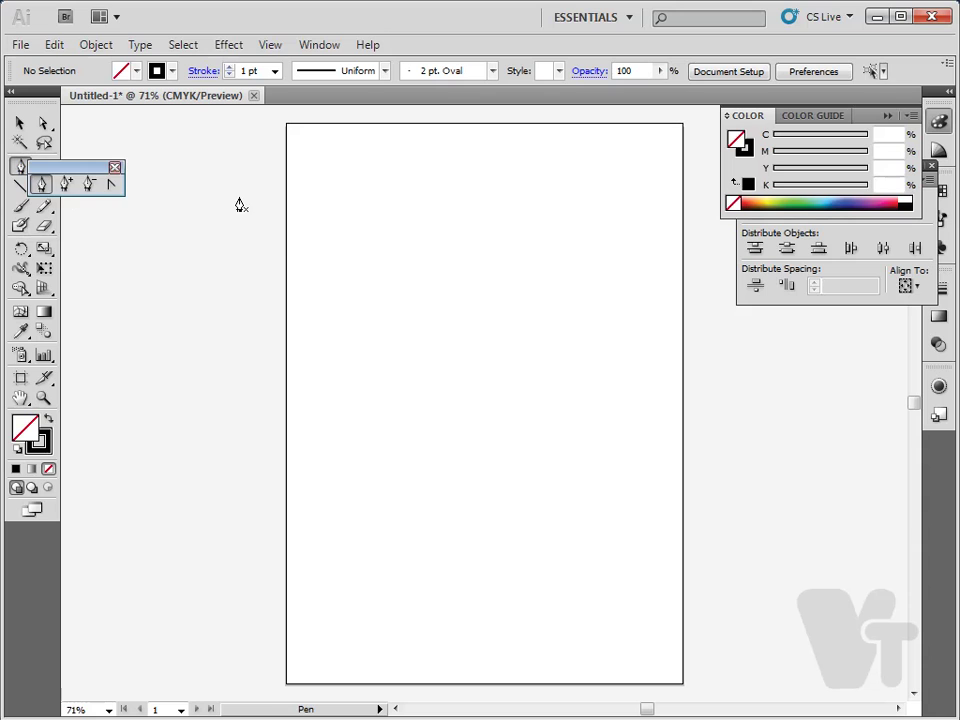
{"action": "left_click_drag", "start_coordinate": [91, 174], "coordinate": [224, 123]}
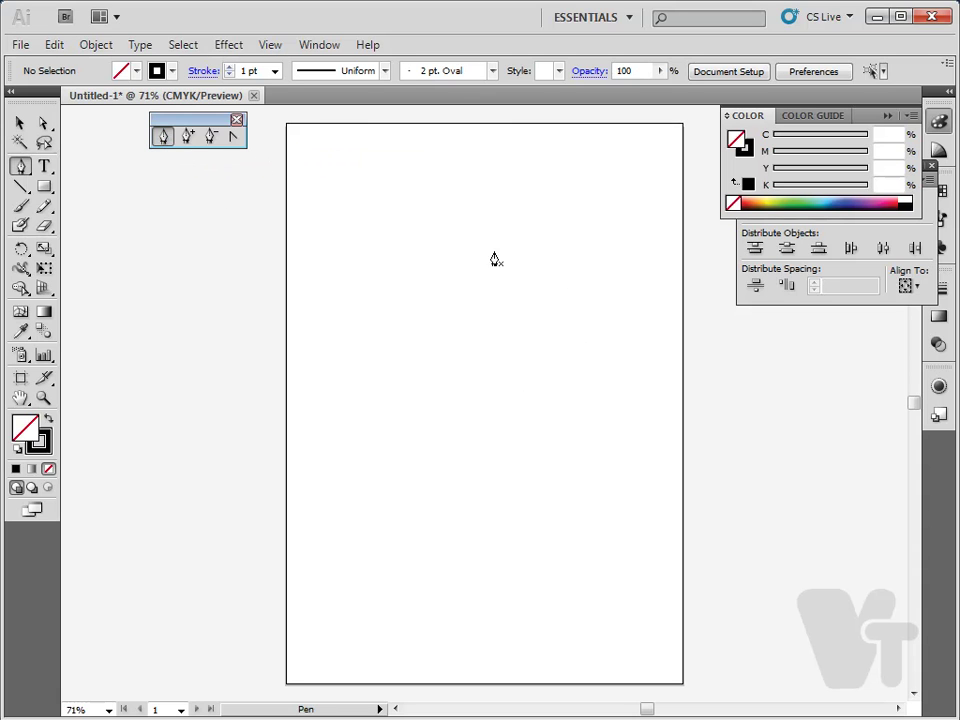
- Draw a nine-corner, straight-edged Pen path across the upper half of the page
{"action": "left_click", "coordinate": [330, 263]}
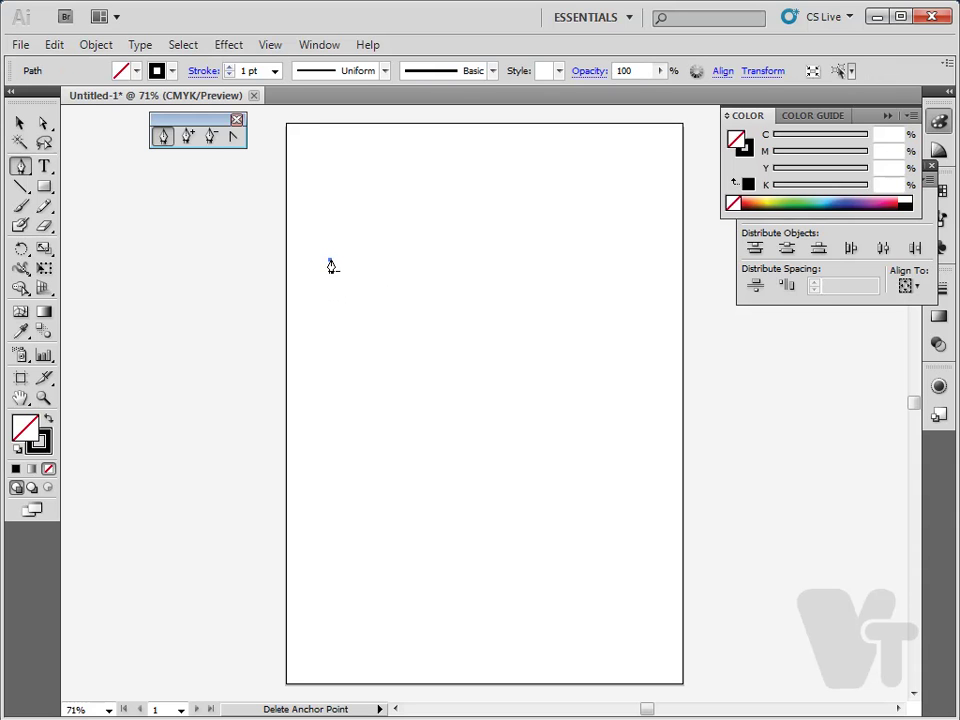
{"action": "left_click", "coordinate": [574, 408]}
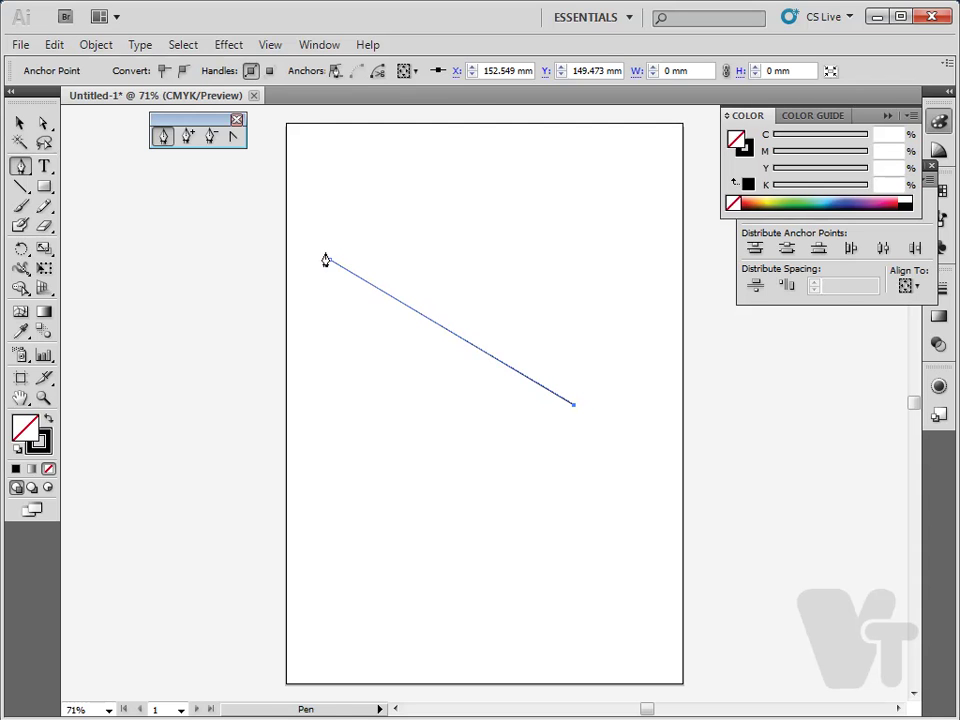
{"action": "left_click", "coordinate": [418, 426]}
{"action": "left_click", "coordinate": [410, 336]}
{"action": "left_click", "coordinate": [325, 321]}
{"action": "left_click", "coordinate": [291, 370]}
{"action": "left_click", "coordinate": [275, 299]}
{"action": "left_click", "coordinate": [291, 277]}
{"action": "left_click", "coordinate": [346, 283]}
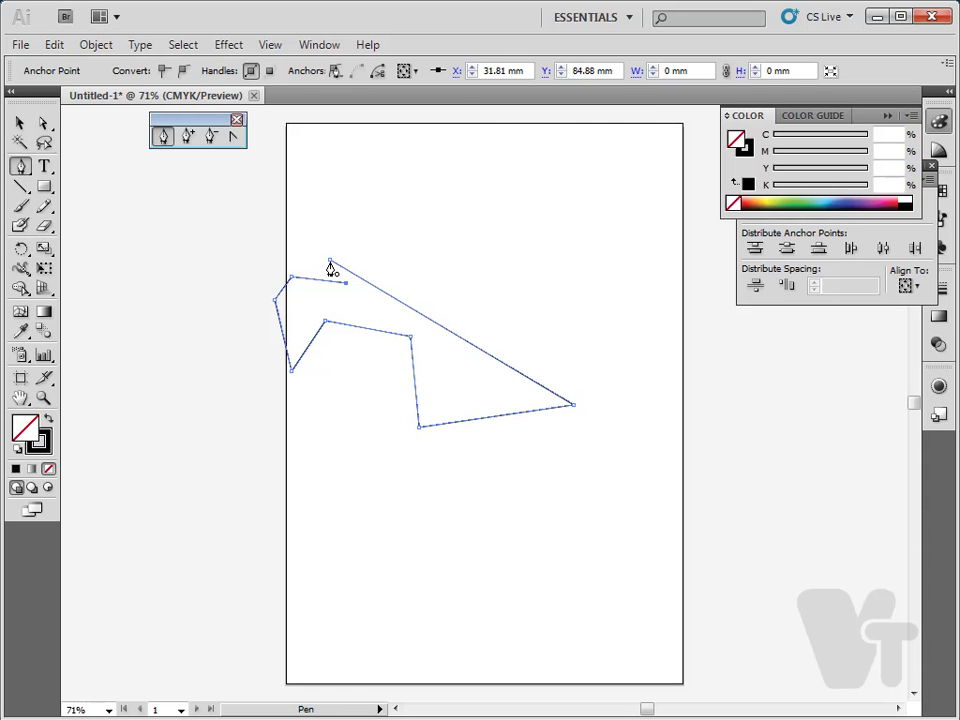
- Reposition the path on the page with the Selection tool (V)
{"action": "key", "text": "v"}
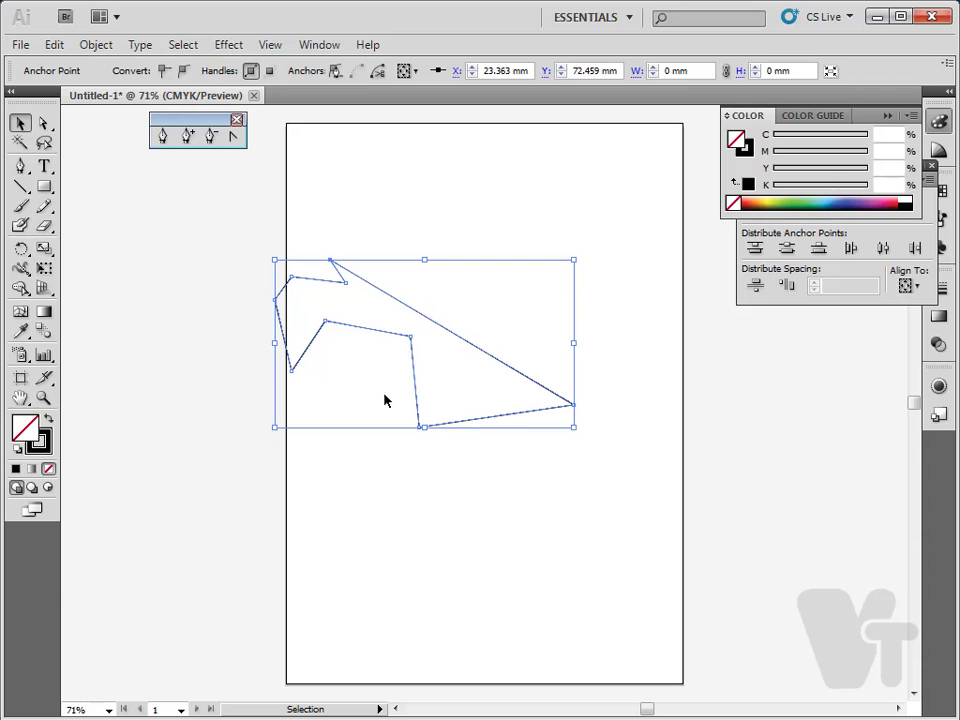
{"action": "left_click", "coordinate": [405, 488]}
{"action": "left_click_drag", "start_coordinate": [445, 428], "coordinate": [557, 383]}
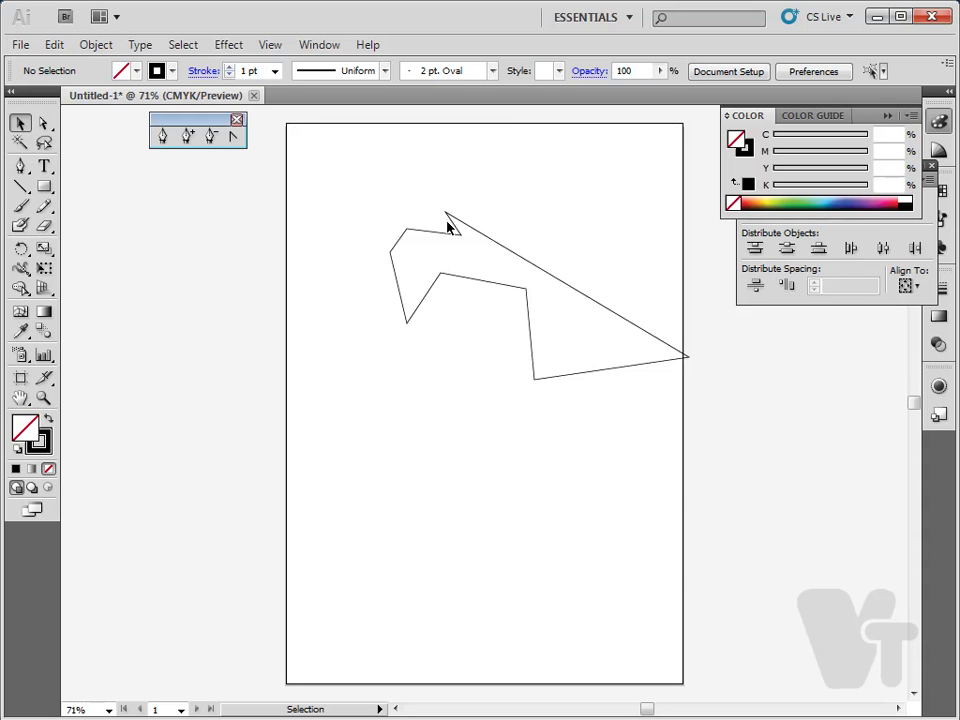
{"action": "left_click_drag", "start_coordinate": [489, 244], "coordinate": [444, 240]}
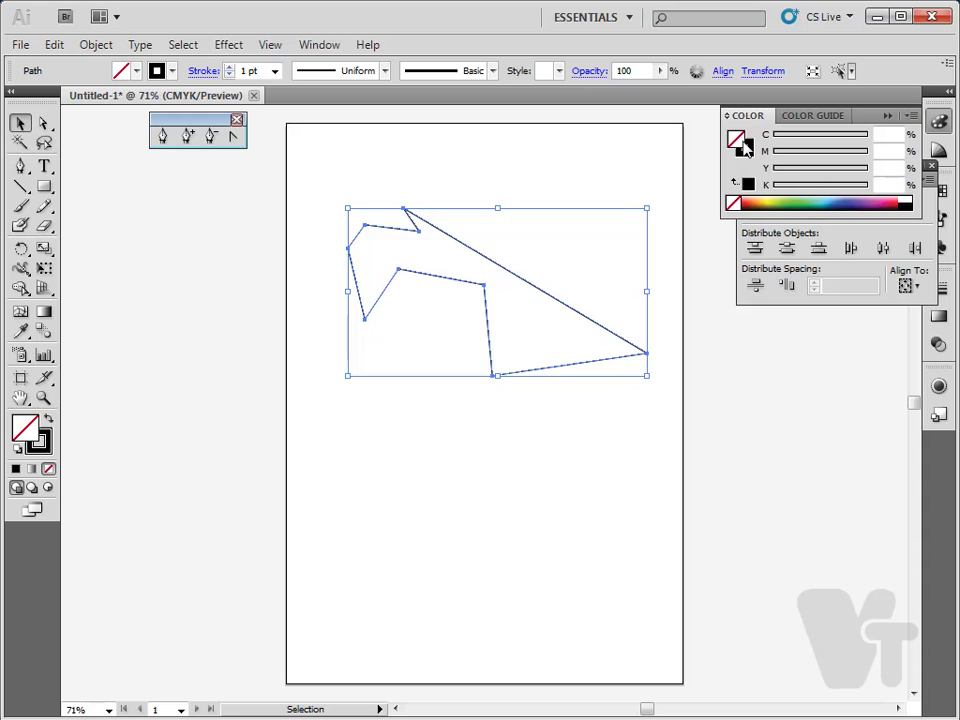
- Fill the shape blue from the Color panel spectrum and nudge it slightly left and down
{"action": "left_click", "coordinate": [757, 199]}
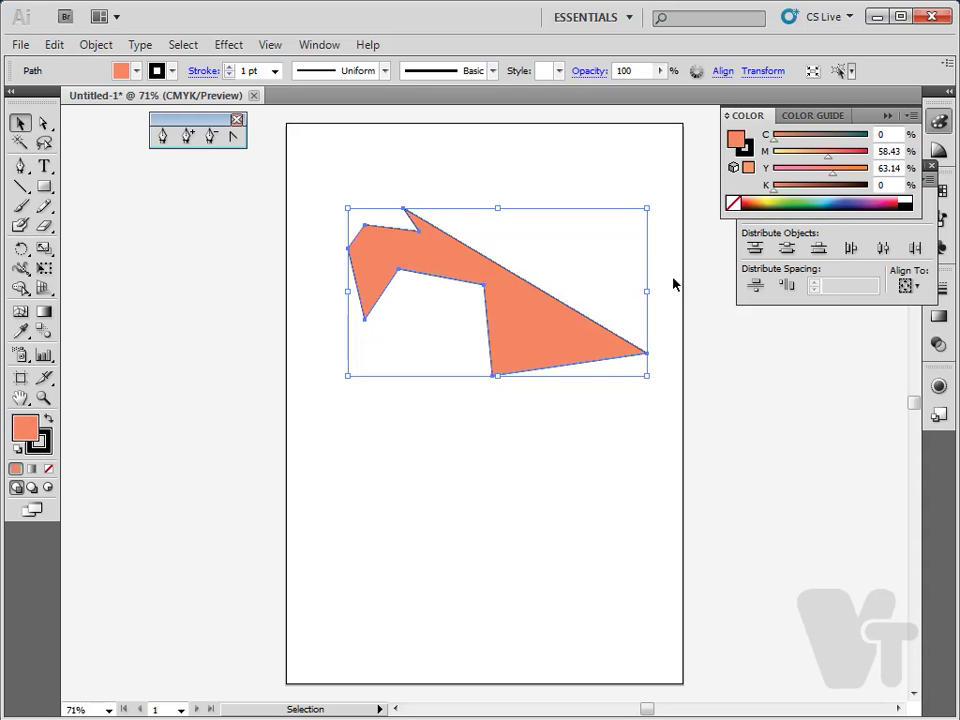
{"action": "left_click", "coordinate": [857, 198]}
{"action": "left_click", "coordinate": [878, 200]}
{"action": "left_click", "coordinate": [868, 200]}
{"action": "left_click", "coordinate": [576, 272]}
{"action": "left_click_drag", "start_coordinate": [590, 330], "coordinate": [575, 336]}
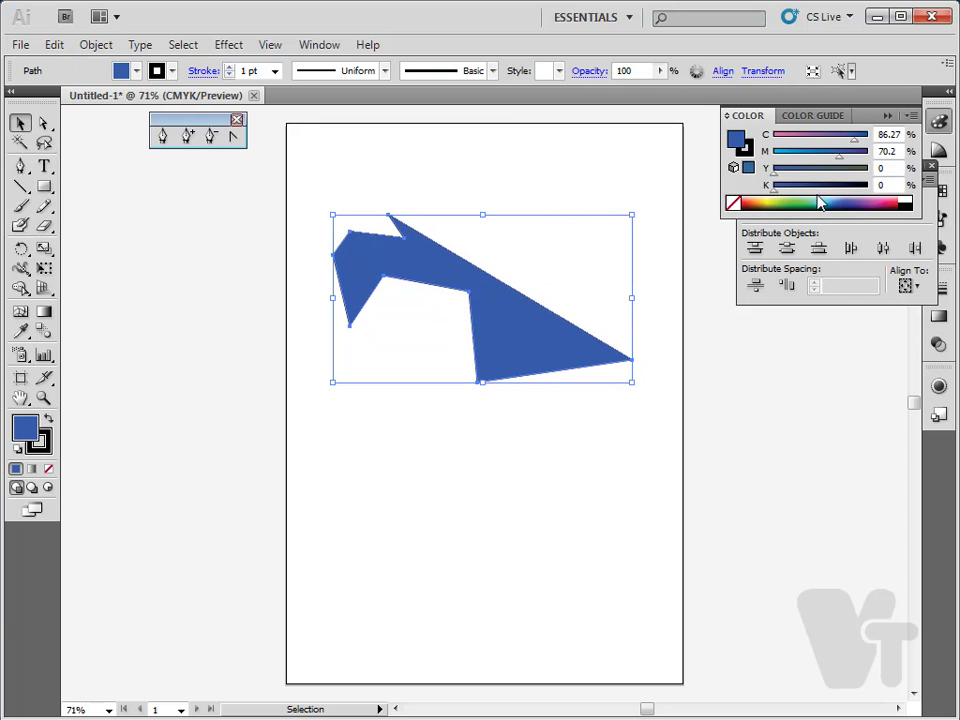
- Give the shape a purple stroke, zoom in to check it, then fit the page (Ctrl+0)
{"action": "left_click", "coordinate": [745, 150]}
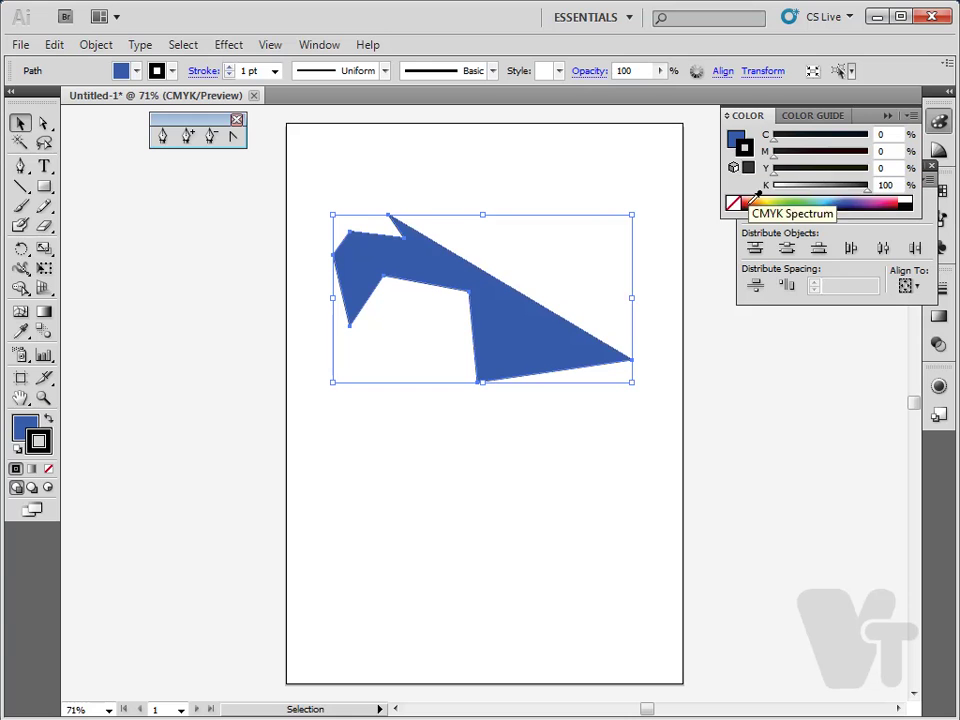
{"action": "left_click_drag", "start_coordinate": [746, 207], "coordinate": [808, 204]}
{"action": "left_click", "coordinate": [888, 204]}
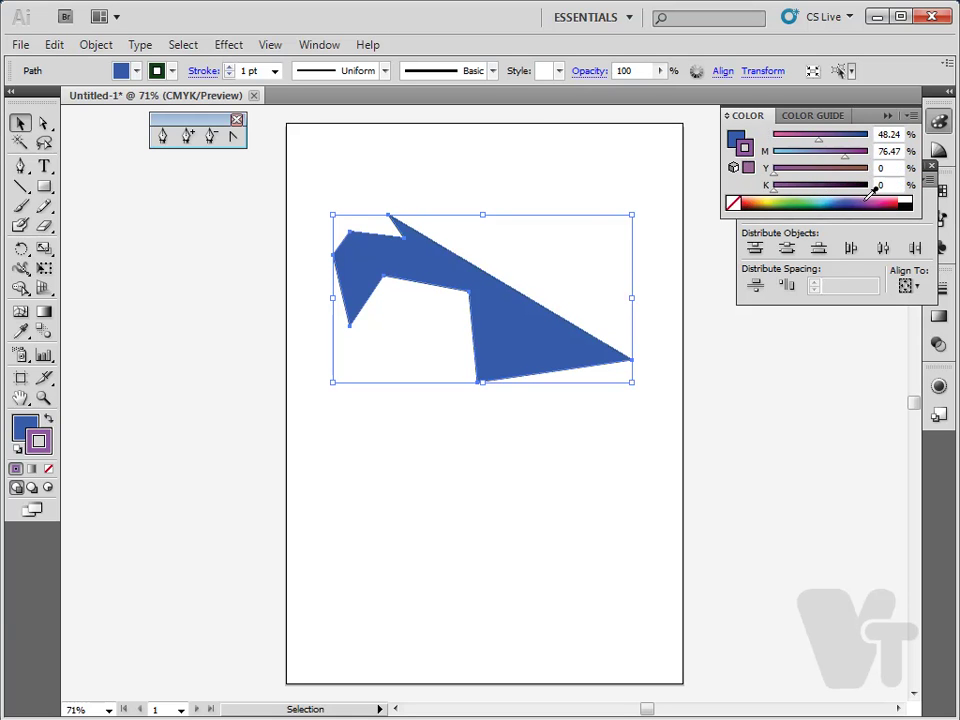
{"action": "left_click", "coordinate": [594, 288]}
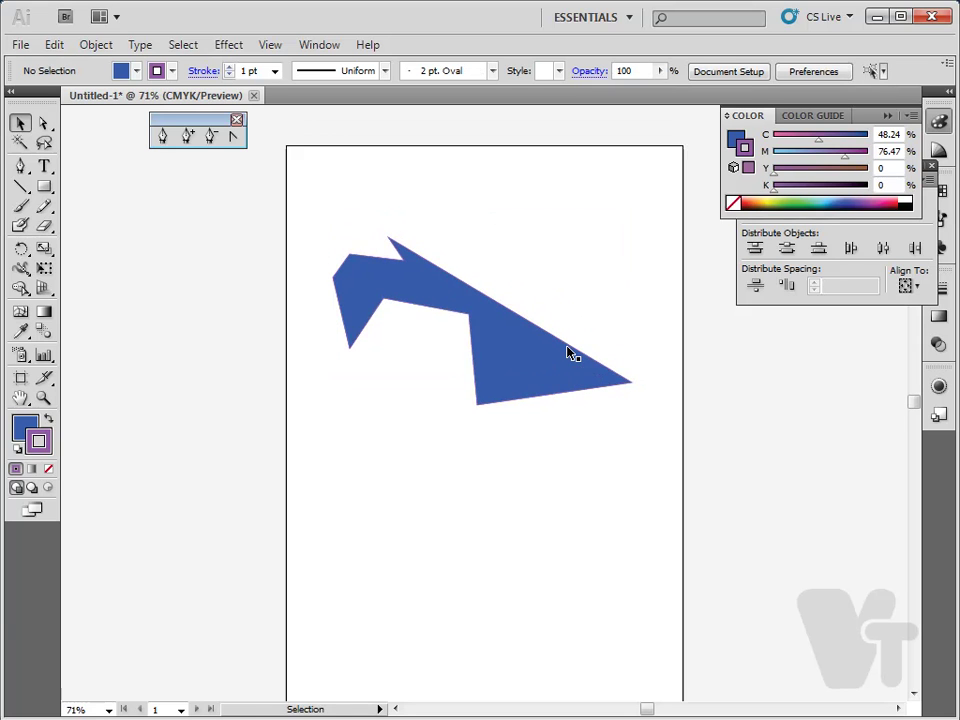
{"action": "scroll", "coordinate": [567, 353], "scroll_direction": "up", "scroll_amount": 3}
{"action": "scroll", "coordinate": [458, 421], "scroll_direction": "up", "scroll_amount": 2}
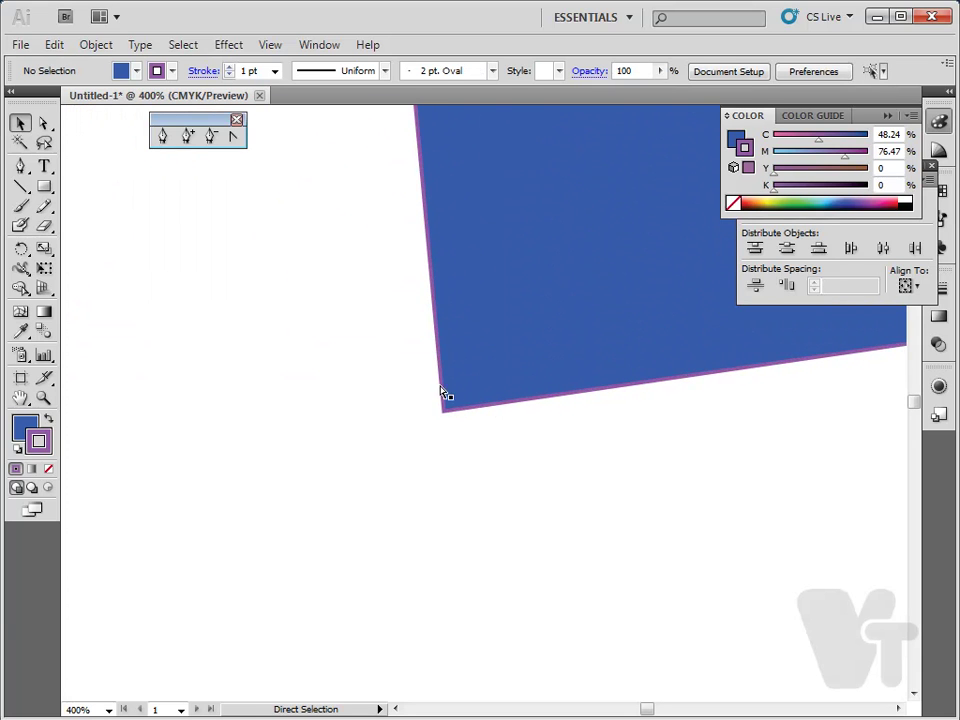
{"action": "scroll", "coordinate": [443, 393], "scroll_direction": "up", "scroll_amount": 4}
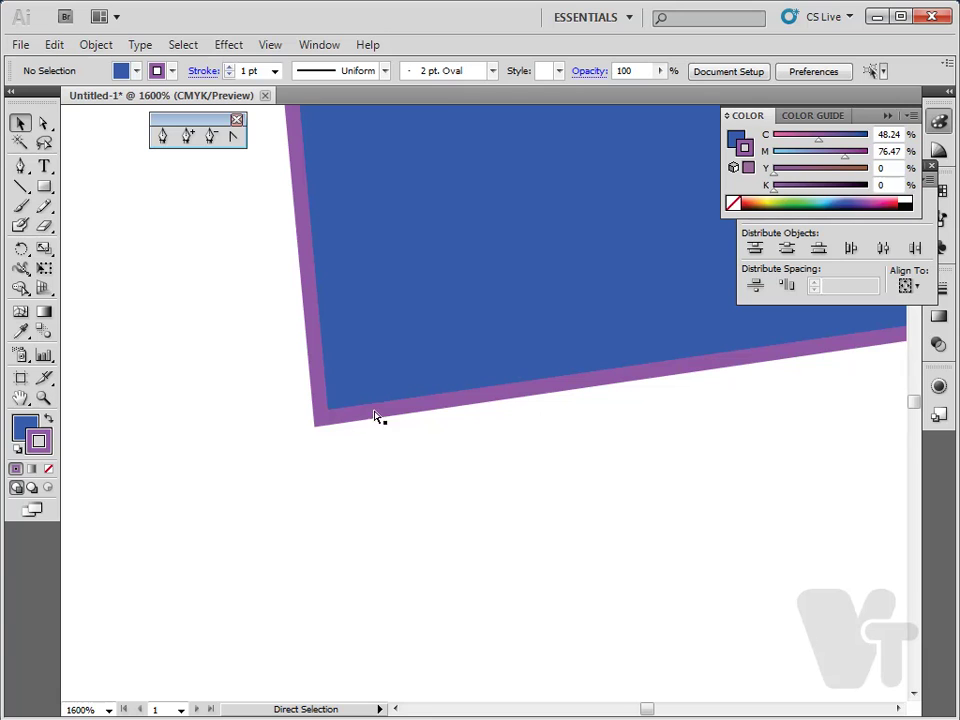
{"action": "key", "text": "ctrl+0"}
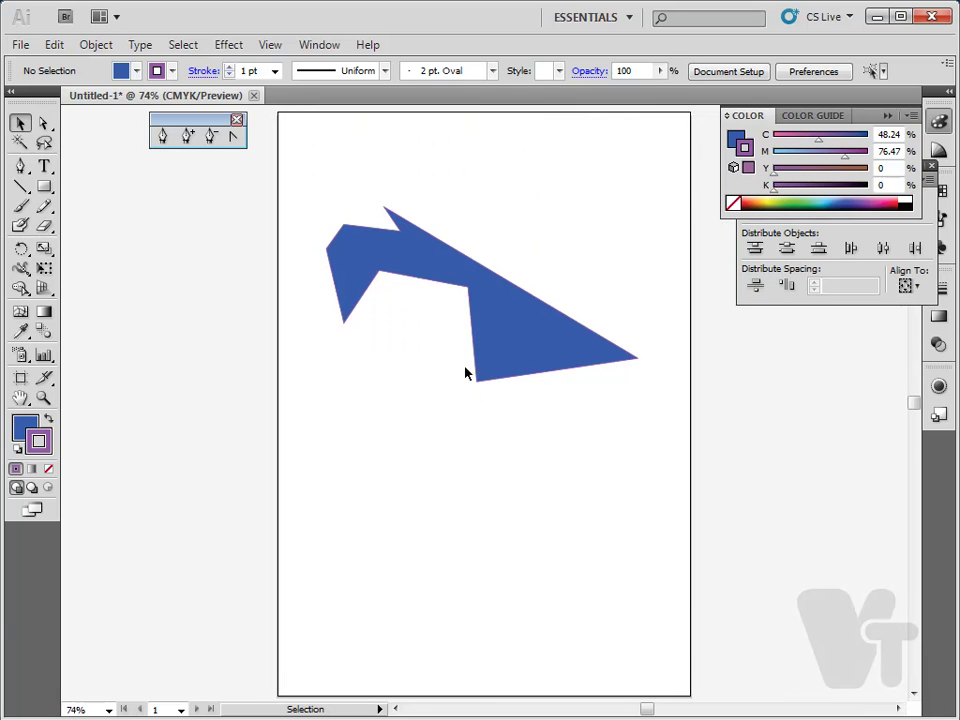
- Delete the blue shape, begin a new Pen path down the boot's right side, and set fill to None
{"action": "left_click", "coordinate": [540, 360]}
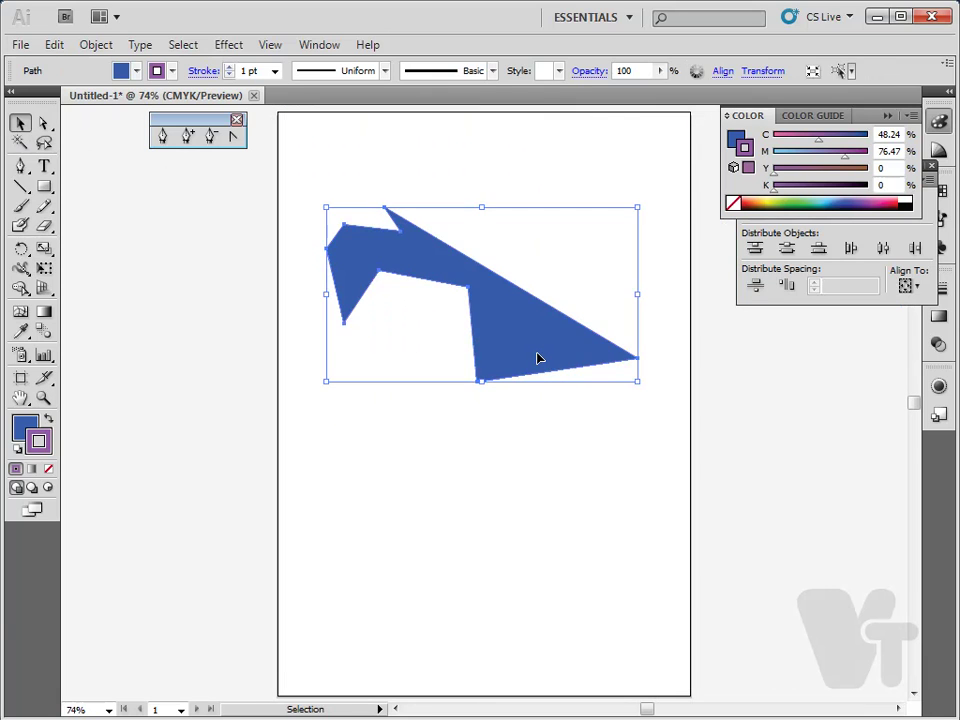
{"action": "key", "text": "Delete"}
{"action": "key", "text": "p"}
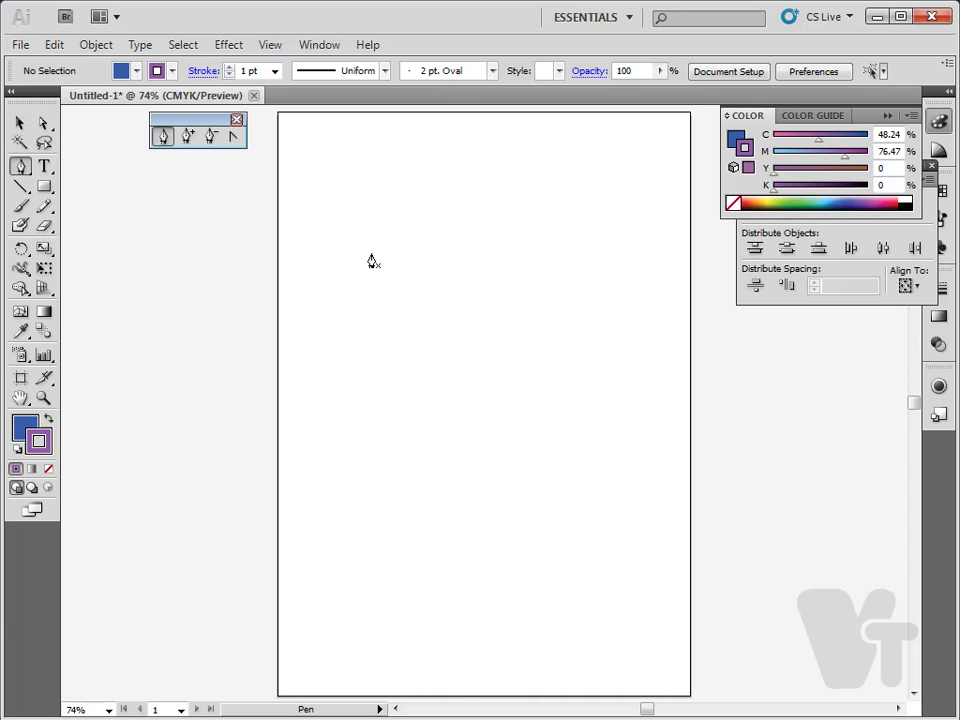
{"action": "left_click", "coordinate": [362, 261]}
{"action": "left_click", "coordinate": [506, 259]}
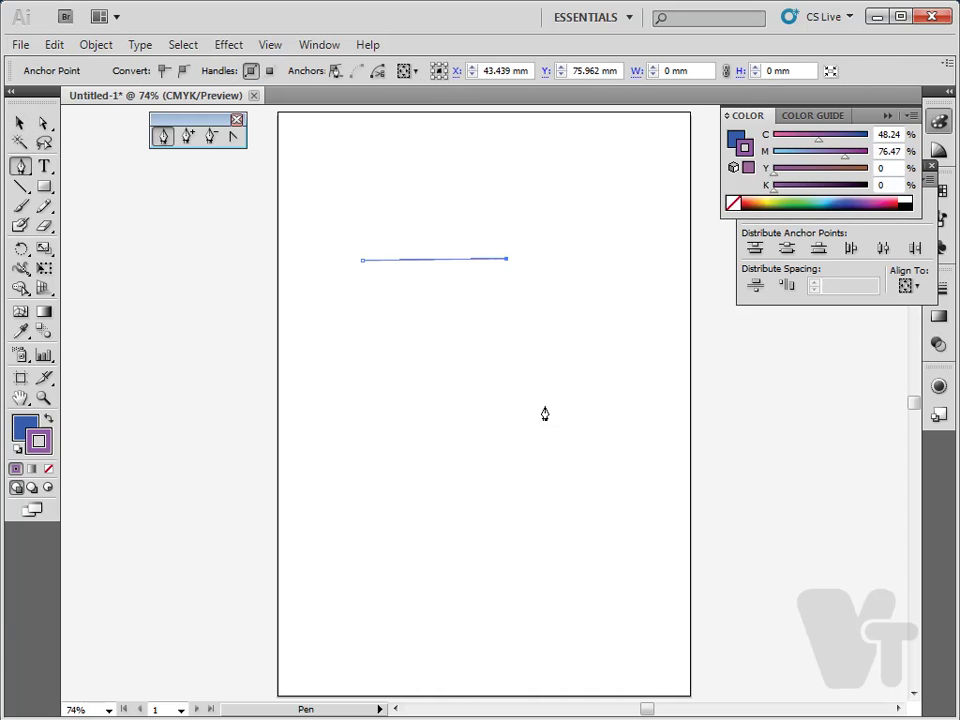
{"action": "left_click", "coordinate": [500, 343]}
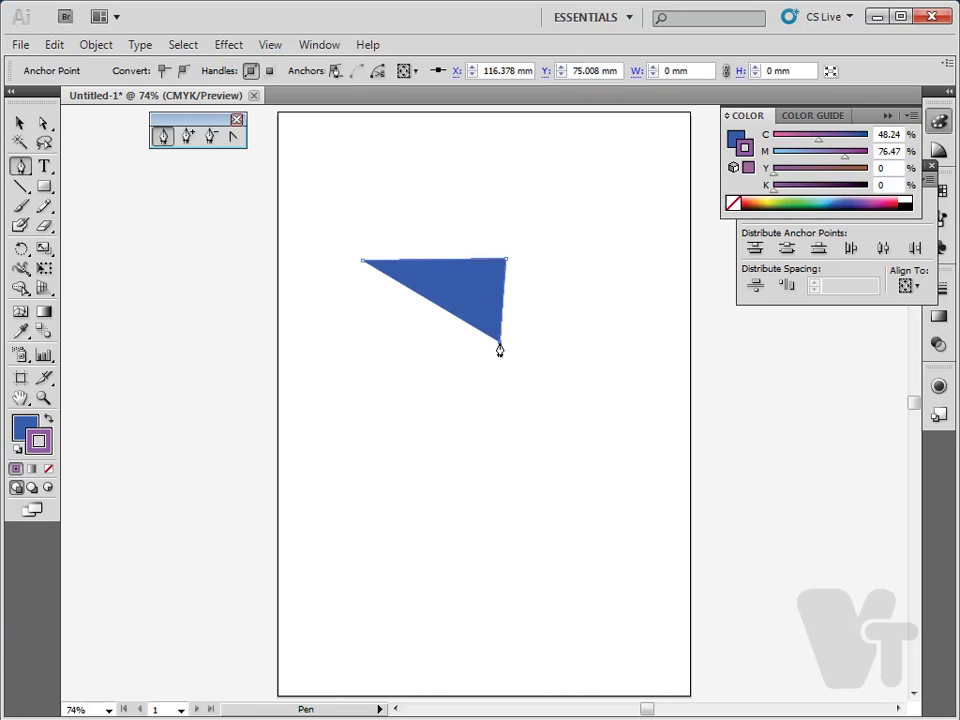
{"action": "left_click", "coordinate": [494, 411]}
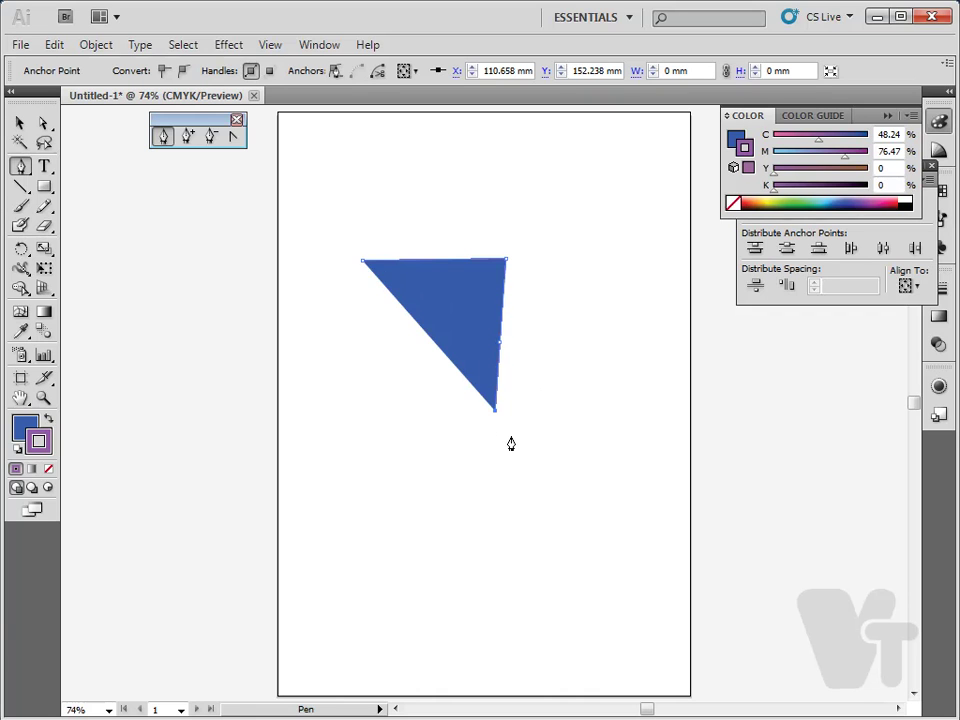
{"action": "left_click", "coordinate": [511, 433]}
{"action": "left_click", "coordinate": [534, 443]}
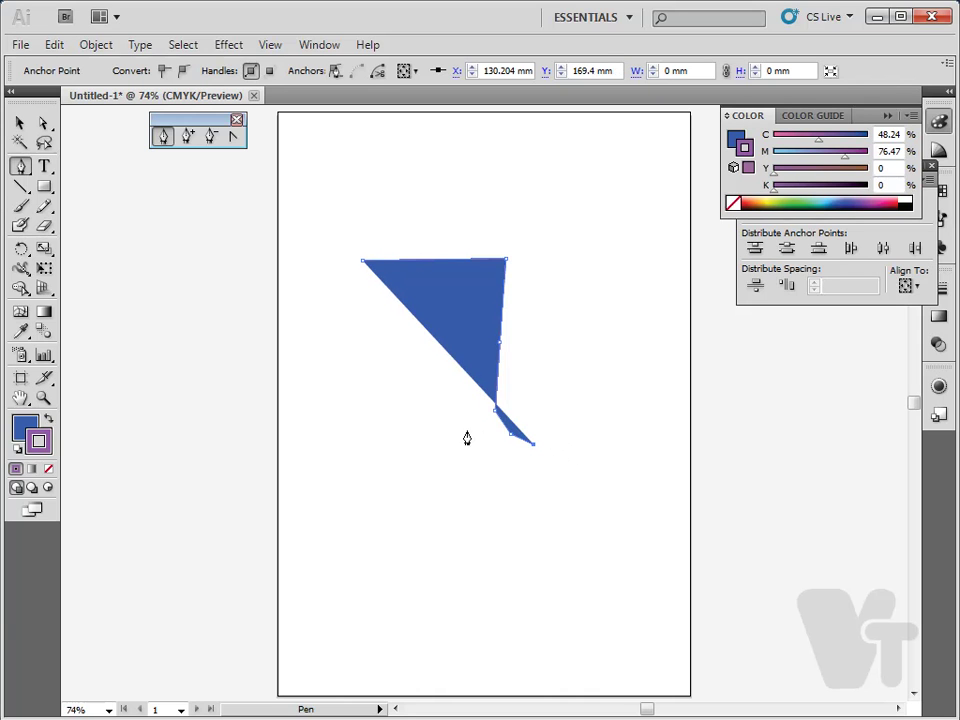
{"action": "left_click", "coordinate": [738, 139]}
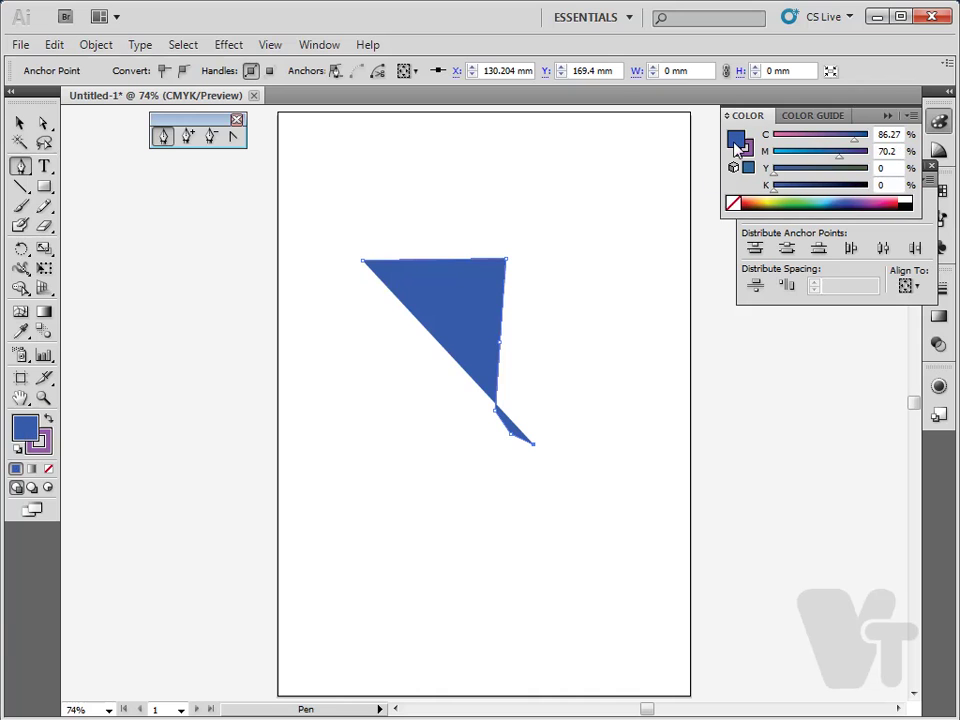
{"action": "left_click", "coordinate": [733, 204]}
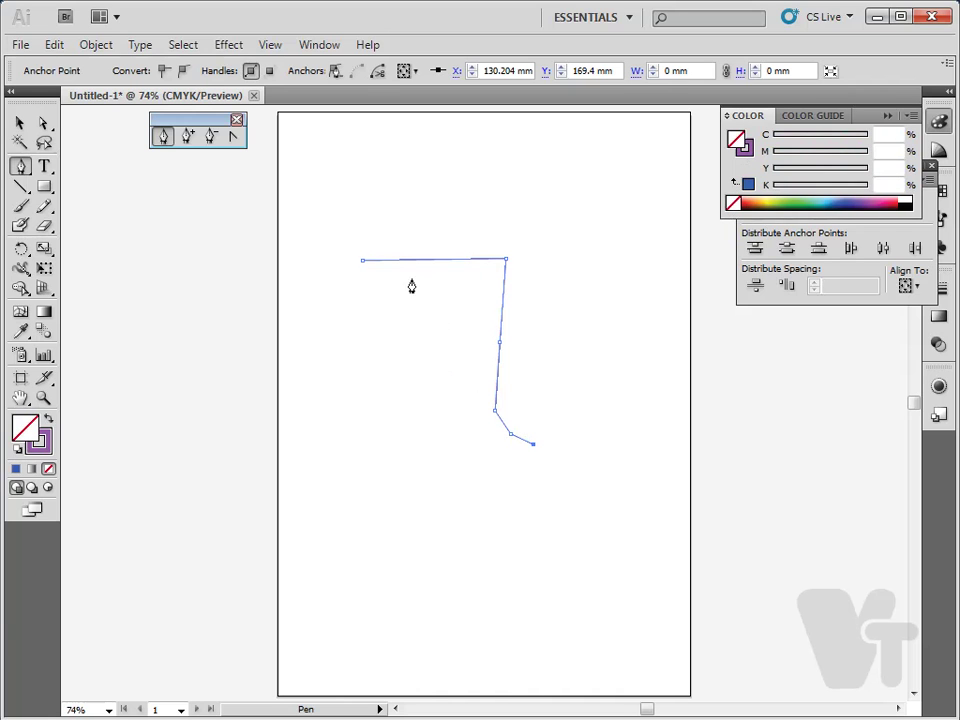
- Extend the boot outline around the toe and along the sole up to the notch
{"action": "left_click", "coordinate": [580, 446]}
{"action": "left_click", "coordinate": [631, 448]}
{"action": "left_click", "coordinate": [658, 446]}
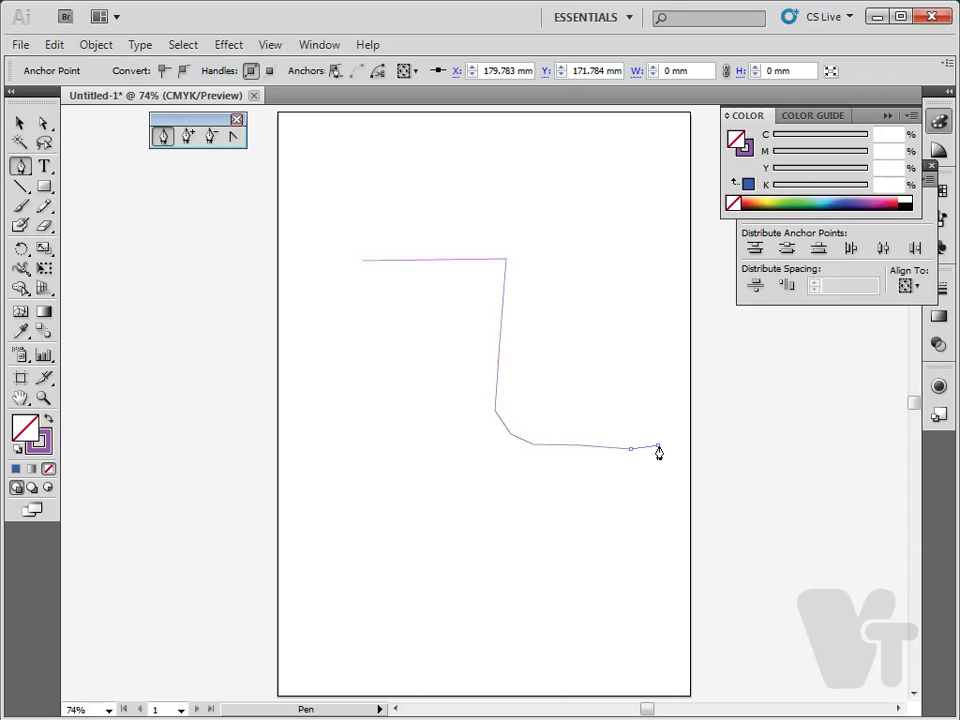
{"action": "left_click", "coordinate": [685, 461]}
{"action": "left_click", "coordinate": [688, 505]}
{"action": "left_click", "coordinate": [646, 538]}
{"action": "left_click", "coordinate": [621, 540]}
{"action": "left_click", "coordinate": [561, 541]}
{"action": "left_click", "coordinate": [521, 541]}
{"action": "left_click", "coordinate": [487, 513]}
{"action": "left_click", "coordinate": [480, 486]}
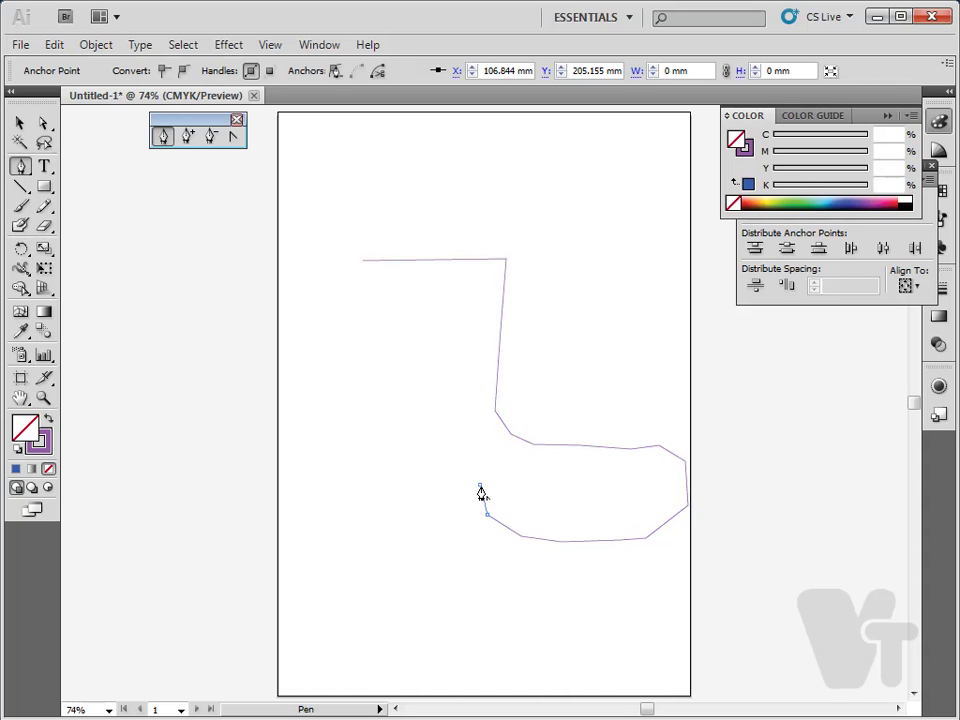
- Trace the heel and left side back to the start to close the boot path, then select it
{"action": "left_click", "coordinate": [433, 481]}
{"action": "left_click", "coordinate": [430, 535]}
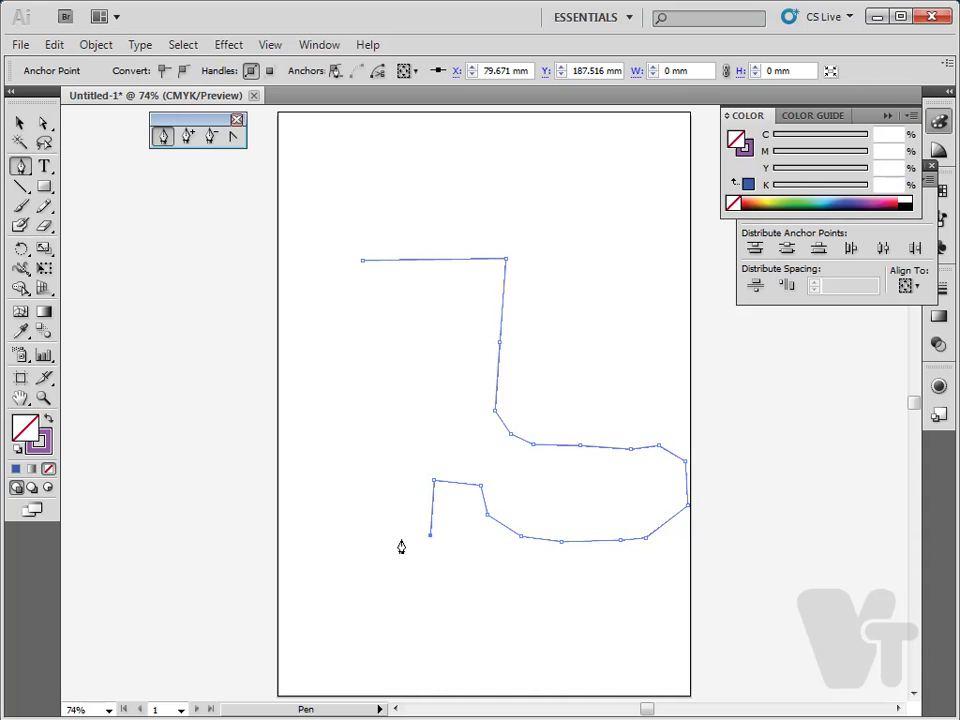
{"action": "left_click", "coordinate": [340, 531]}
{"action": "left_click", "coordinate": [340, 485]}
{"action": "left_click", "coordinate": [329, 444]}
{"action": "left_click", "coordinate": [330, 399]}
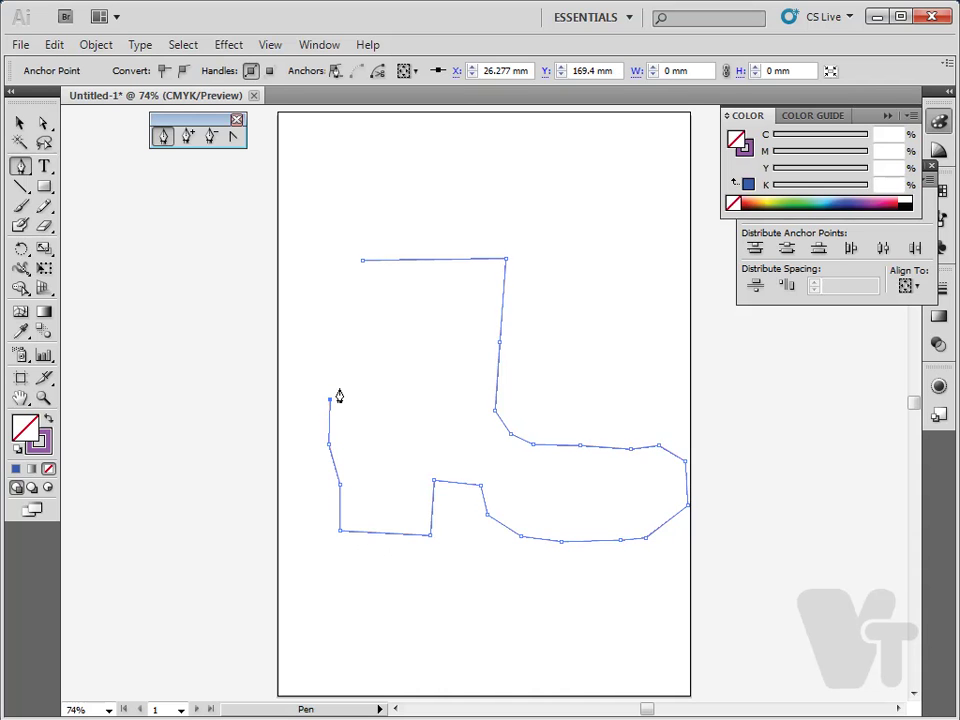
{"action": "left_click", "coordinate": [350, 371]}
{"action": "left_click", "coordinate": [359, 343]}
{"action": "left_click", "coordinate": [362, 261]}
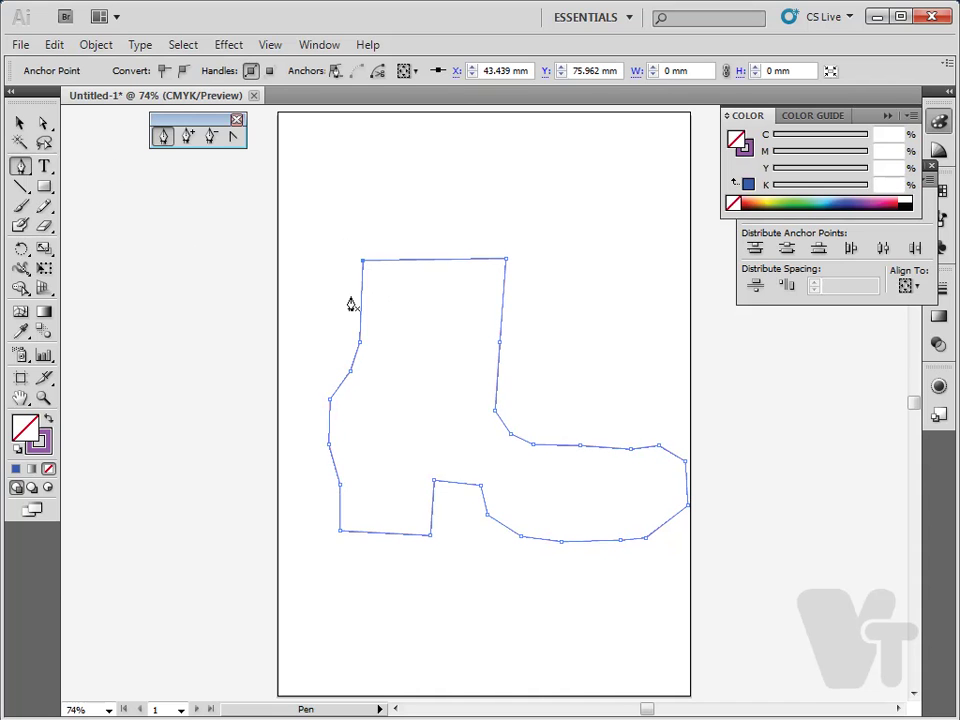
{"action": "left_click", "coordinate": [20, 122]}
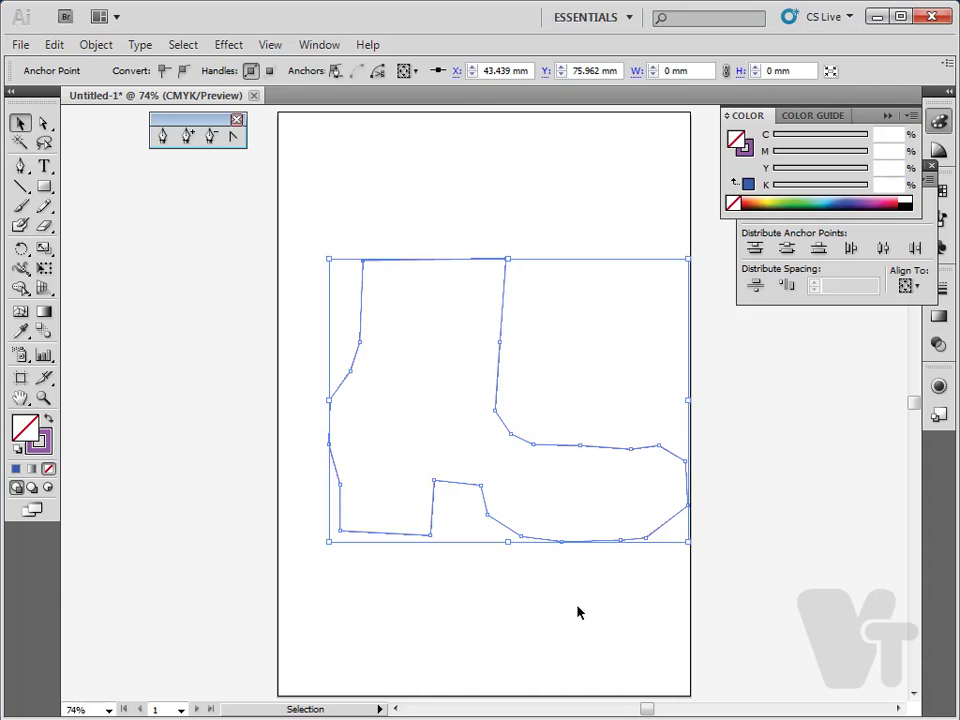
- Drag the unfilled boot outline up and to the left with the Selection tool
{"action": "left_click", "coordinate": [585, 559]}
{"action": "left_click_drag", "start_coordinate": [597, 543], "coordinate": [568, 495]}
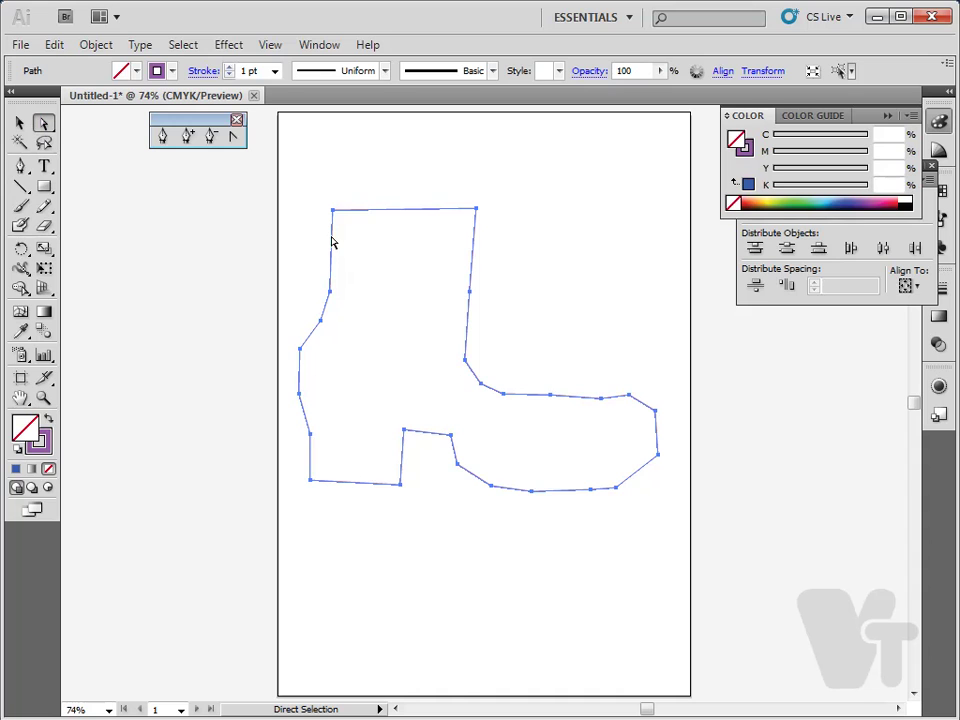
- Reposition the boot outline, settling it slightly right of where it started
{"action": "left_click", "coordinate": [381, 268]}
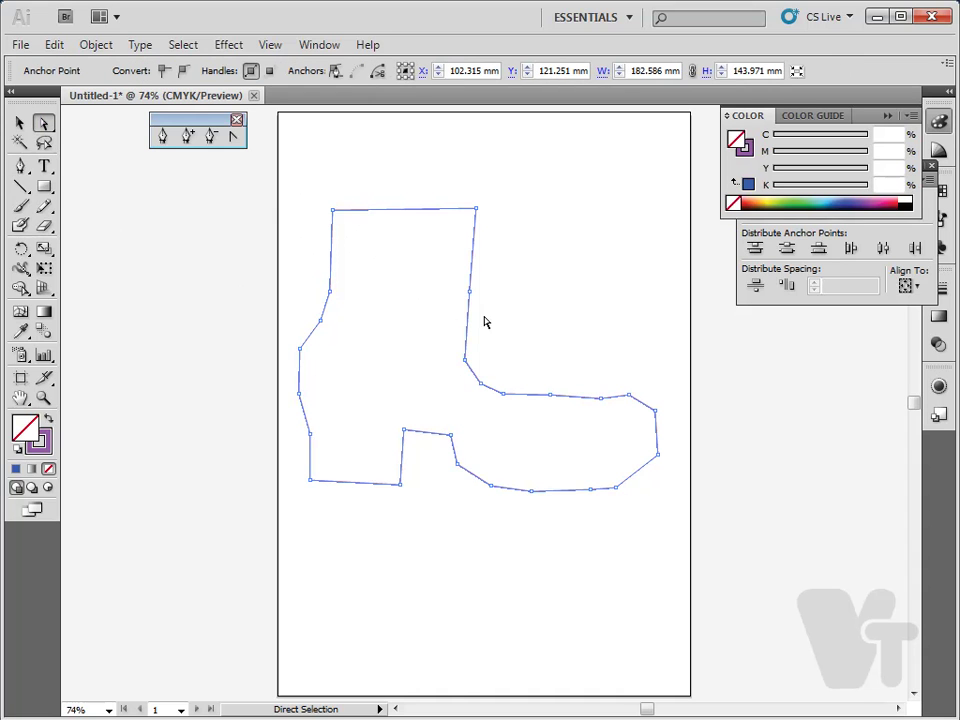
{"action": "left_click", "coordinate": [20, 122]}
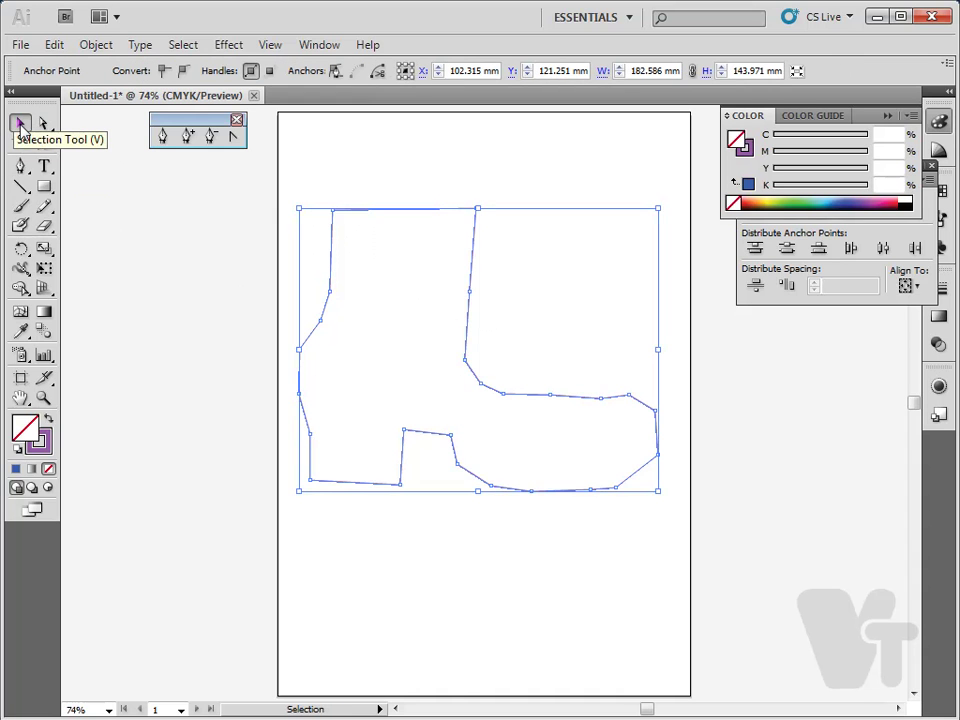
{"action": "left_click", "coordinate": [439, 499]}
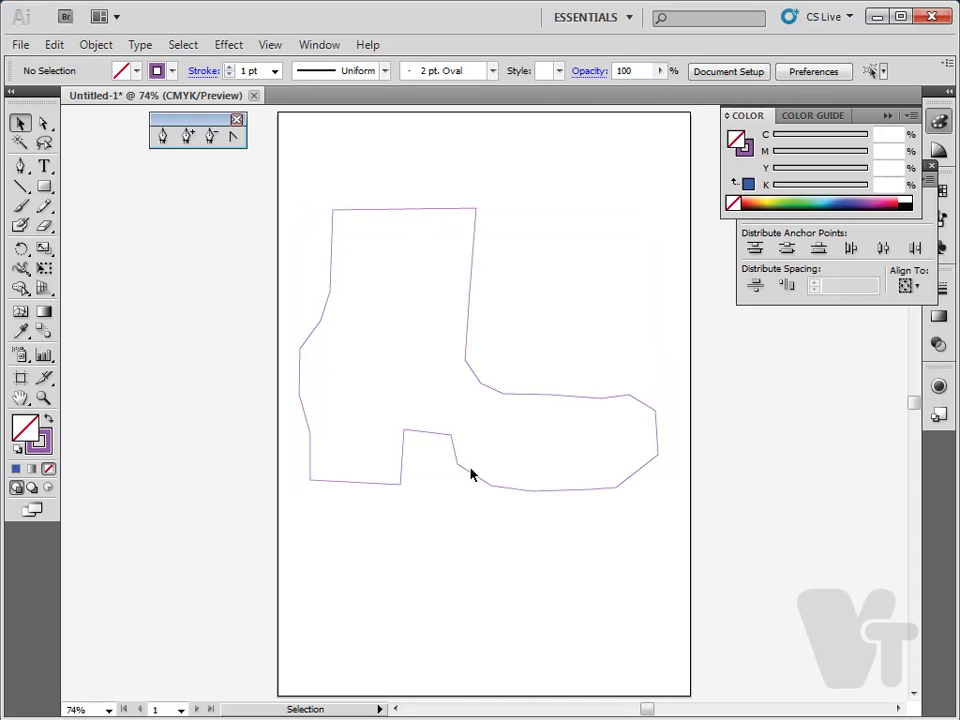
{"action": "left_click_drag", "start_coordinate": [472, 477], "coordinate": [300, 498]}
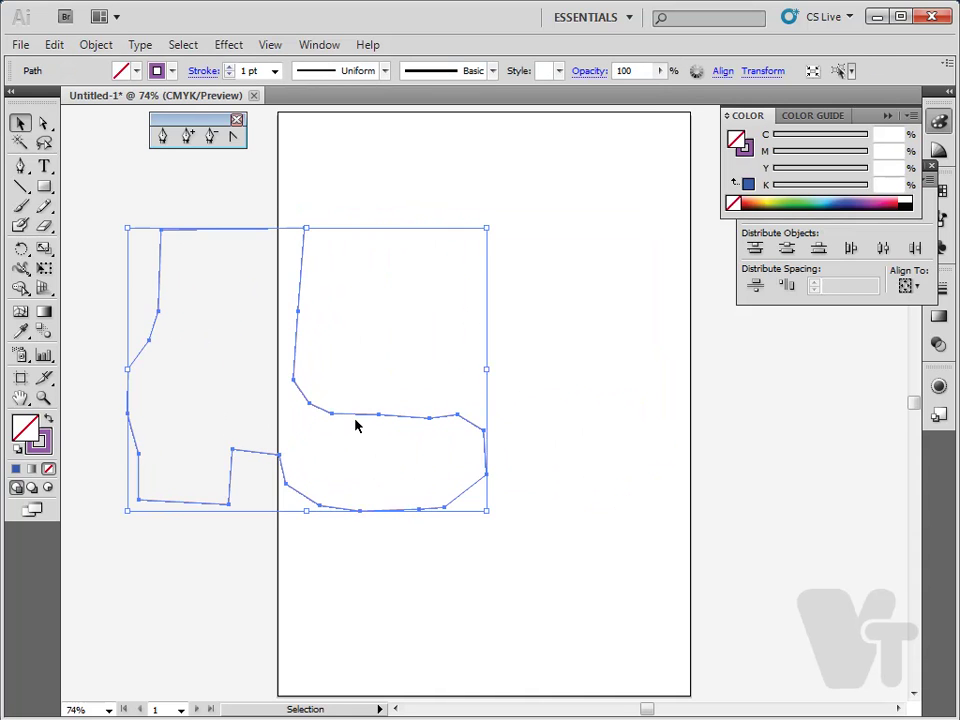
{"action": "left_click_drag", "start_coordinate": [359, 440], "coordinate": [549, 315]}
{"action": "left_click_drag", "start_coordinate": [551, 391], "coordinate": [583, 500]}
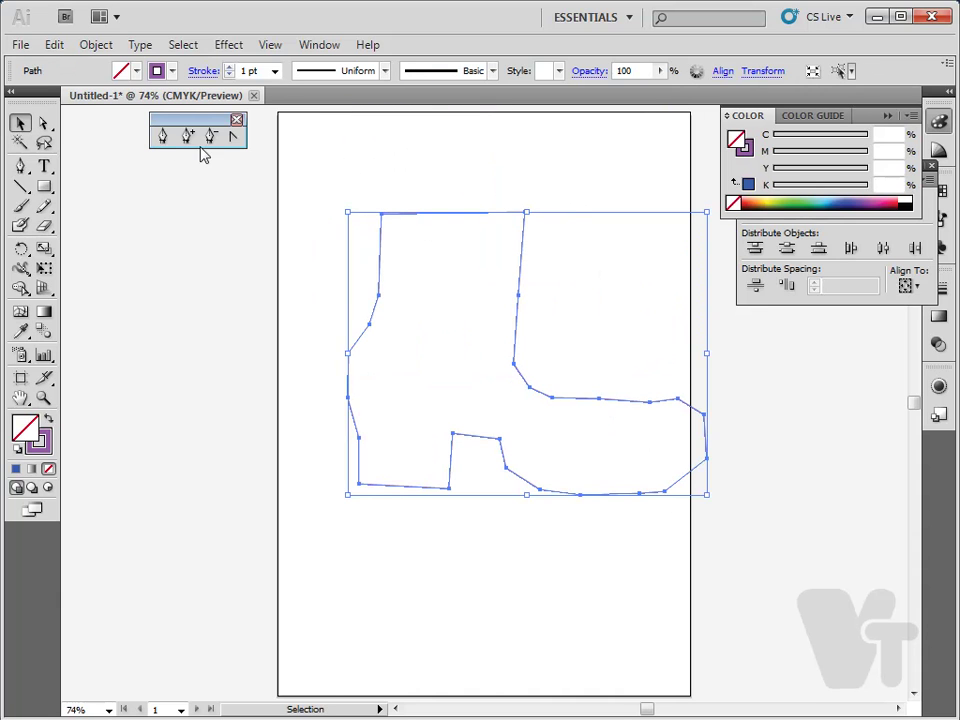
- Use Direct Selection to pick the boot's top-left corner and right-edge anchors
{"action": "left_click", "coordinate": [44, 122]}
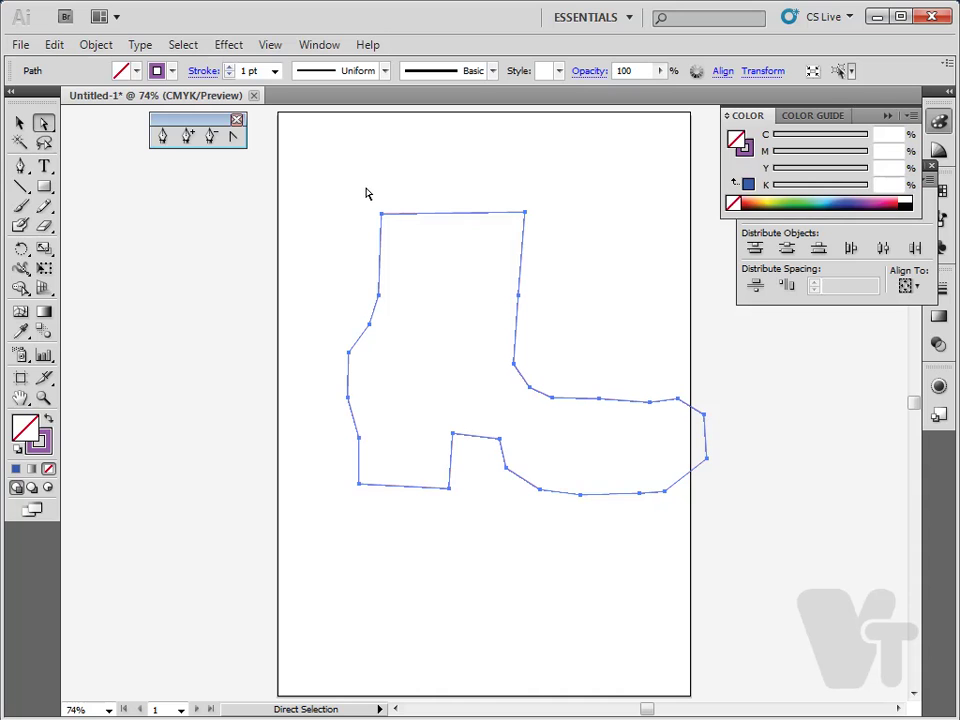
{"action": "left_click_drag", "start_coordinate": [340, 174], "coordinate": [407, 244]}
{"action": "left_click_drag", "start_coordinate": [535, 302], "coordinate": [494, 317]}
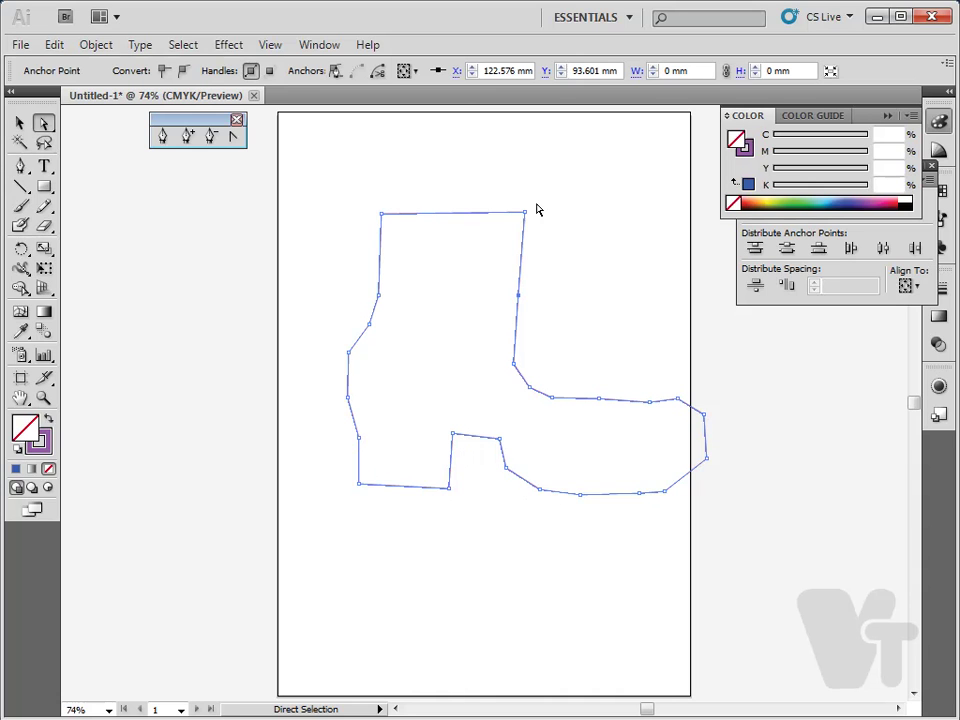
{"action": "left_click", "coordinate": [517, 295]}
- Zoom in on the boot's upper part, reselect the right-edge anchor, then fit the page
{"action": "key", "text": "z"}
{"action": "left_click_drag", "start_coordinate": [401, 176], "coordinate": [610, 364]}
{"action": "key", "text": "v"}
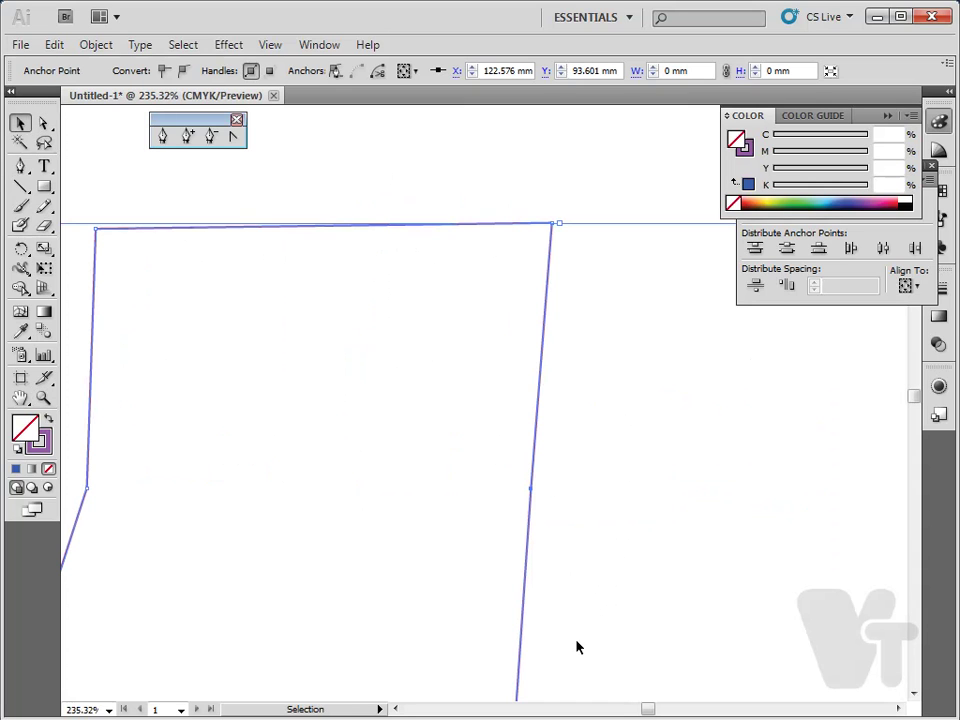
{"action": "left_click_drag", "start_coordinate": [563, 465], "coordinate": [532, 496]}
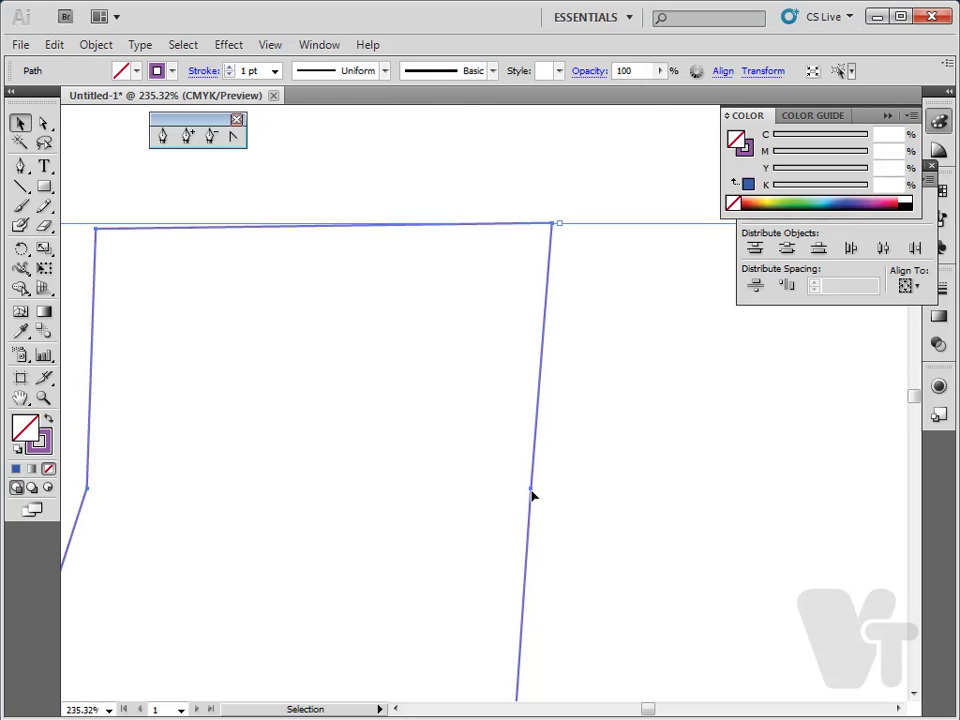
{"action": "key", "text": "a"}
{"action": "left_click", "coordinate": [488, 523]}
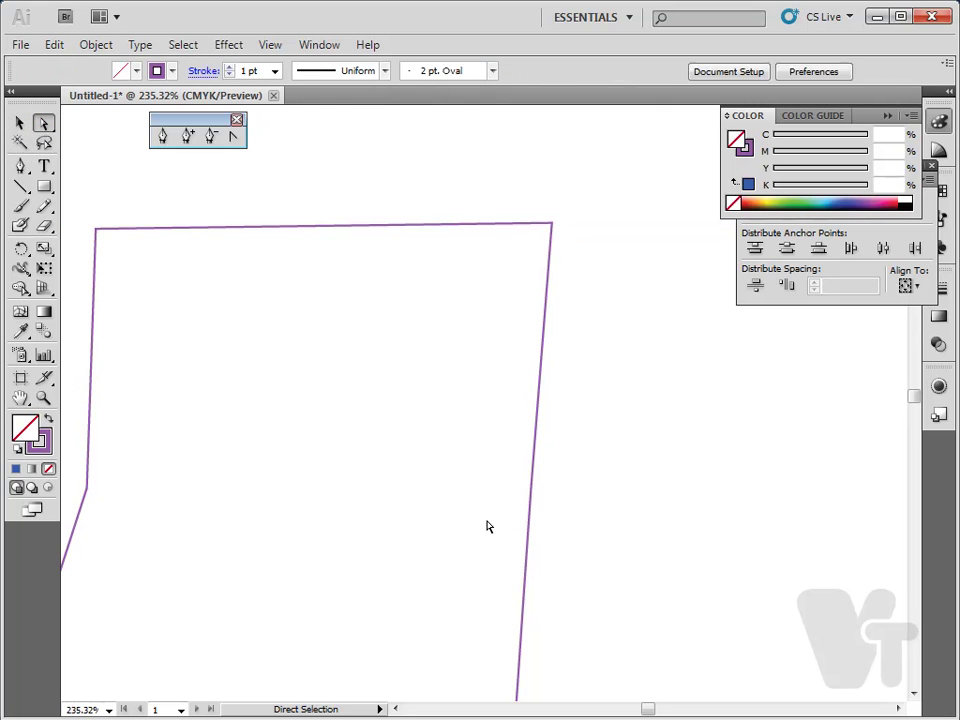
{"action": "left_click", "coordinate": [529, 491]}
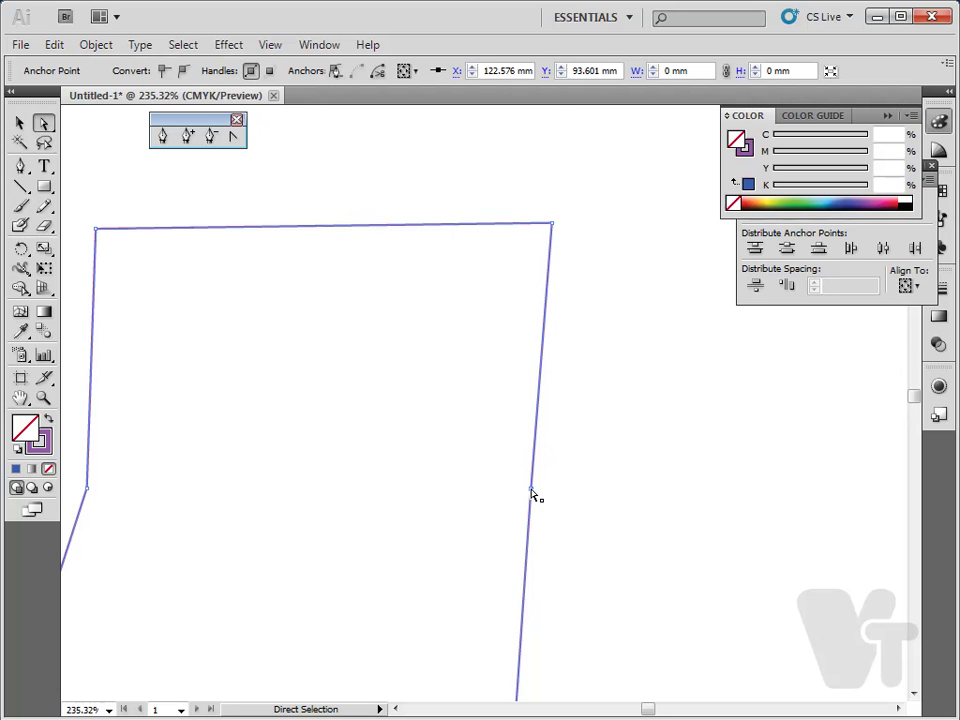
{"action": "key", "text": "ctrl+0"}
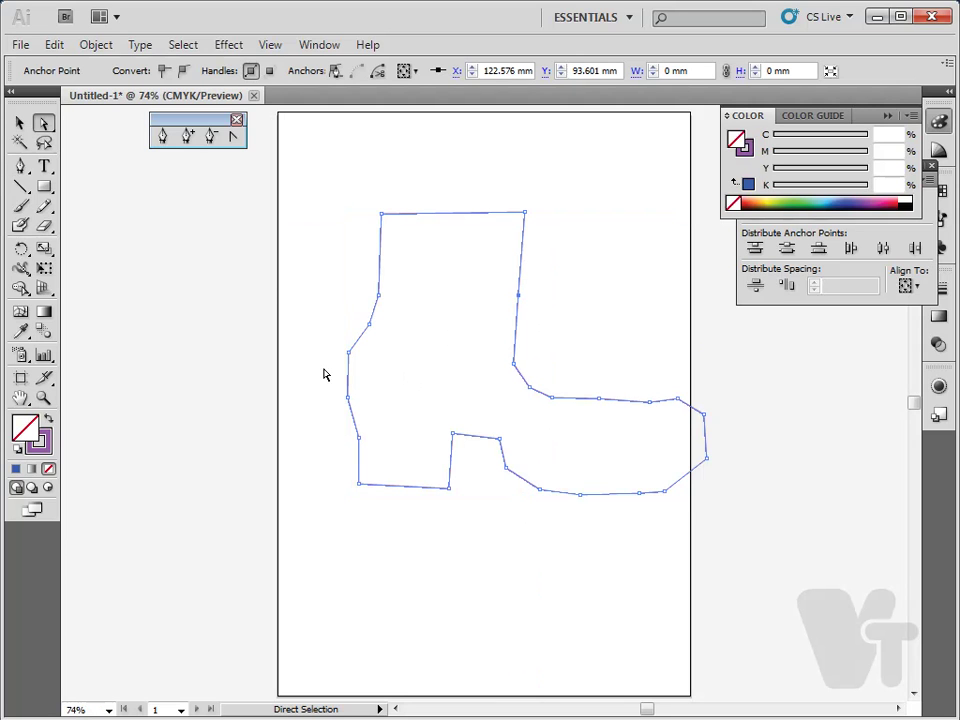
- Pull the right-side anchor inward, shift the top-left corner, and nudge the left-side anchor outward
{"action": "left_click_drag", "start_coordinate": [550, 259], "coordinate": [505, 338]}
{"action": "left_click_drag", "start_coordinate": [519, 298], "coordinate": [504, 300]}
{"action": "mouse_move", "coordinate": [364, 199]}
{"action": "left_mouse_down"}
{"action": "mouse_move", "coordinate": [392, 229]}
{"action": "mouse_move", "coordinate": [363, 212]}
{"action": "left_mouse_up"}
{"action": "left_click", "coordinate": [378, 296]}
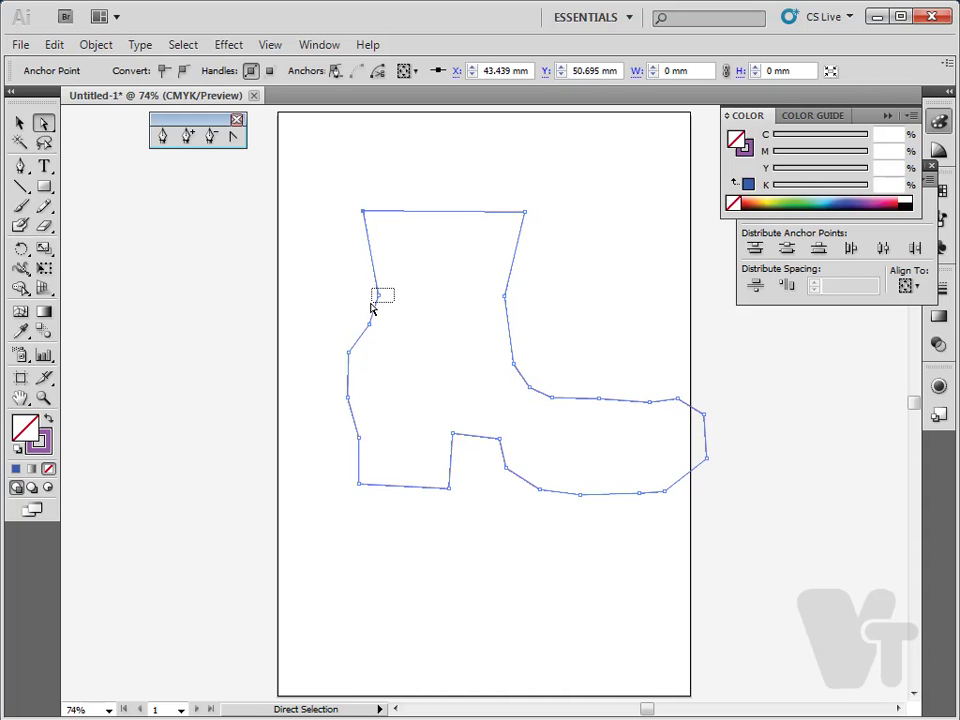
{"action": "mouse_move", "coordinate": [379, 300]}
{"action": "left_mouse_down"}
{"action": "mouse_move", "coordinate": [367, 293]}
{"action": "mouse_move", "coordinate": [362, 325]}
{"action": "mouse_move", "coordinate": [375, 319]}
{"action": "mouse_move", "coordinate": [375, 303]}
{"action": "left_mouse_up"}
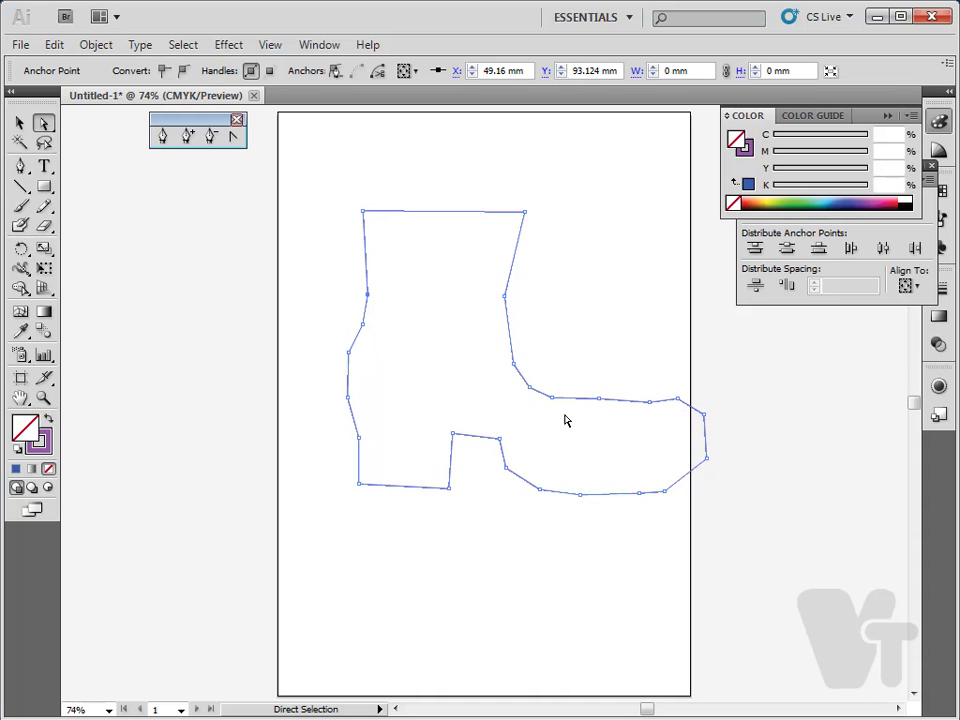
- Try raising the boot's top, undo it, and select the anchors around the toe
{"action": "left_click_drag", "start_coordinate": [325, 171], "coordinate": [604, 343]}
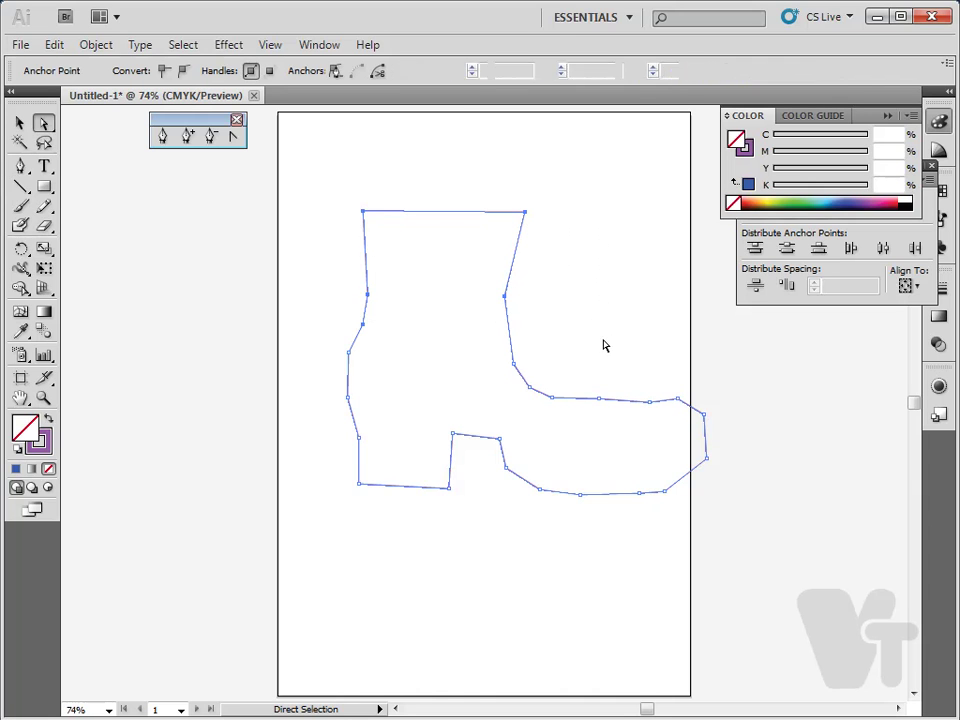
{"action": "left_click_drag", "start_coordinate": [506, 303], "coordinate": [509, 243]}
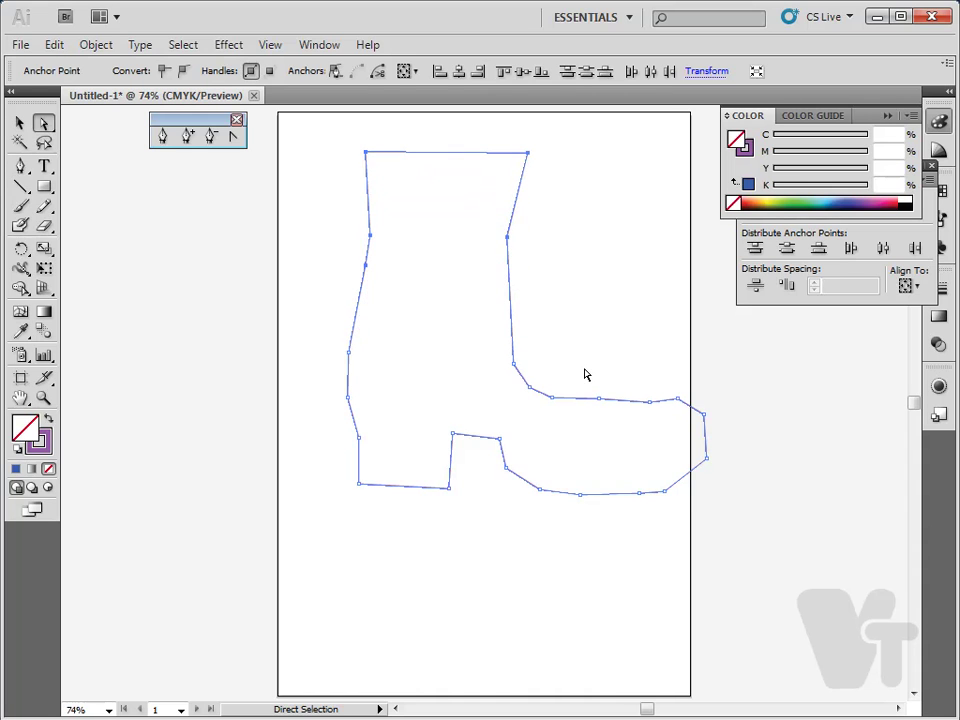
{"action": "key", "text": "ctrl+z"}
{"action": "left_click_drag", "start_coordinate": [623, 426], "coordinate": [688, 418]}
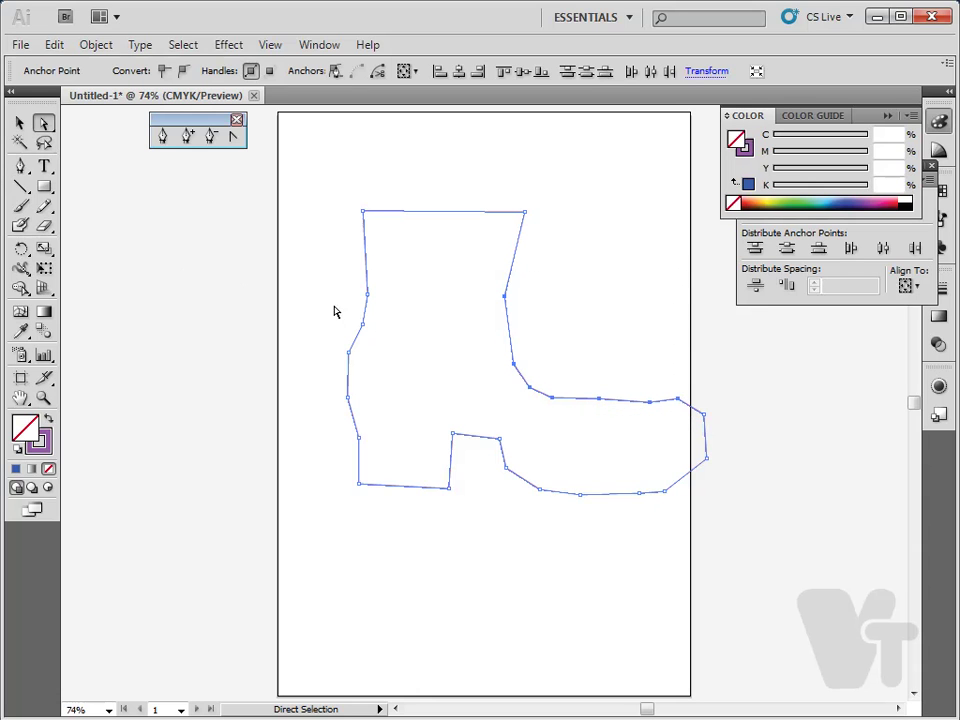
{"action": "left_click", "coordinate": [44, 146]}
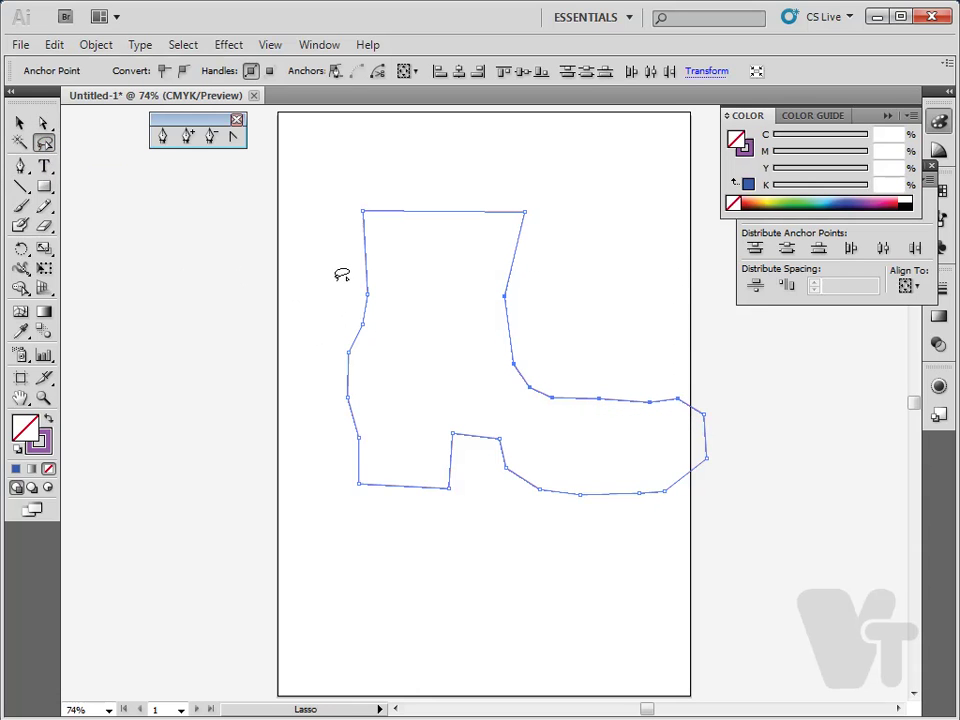
{"action": "mouse_move", "coordinate": [340, 275]}
{"action": "left_mouse_down"}
{"action": "mouse_move", "coordinate": [389, 325]}
{"action": "mouse_move", "coordinate": [336, 328]}
{"action": "mouse_move", "coordinate": [319, 358]}
{"action": "mouse_move", "coordinate": [353, 368]}
{"action": "mouse_move", "coordinate": [371, 392]}
{"action": "mouse_move", "coordinate": [345, 411]}
{"action": "mouse_move", "coordinate": [333, 443]}
{"action": "mouse_move", "coordinate": [387, 472]}
{"action": "mouse_move", "coordinate": [410, 504]}
{"action": "mouse_move", "coordinate": [465, 496]}
{"action": "mouse_move", "coordinate": [444, 402]}
{"action": "mouse_move", "coordinate": [469, 413]}
{"action": "mouse_move", "coordinate": [471, 452]}
{"action": "mouse_move", "coordinate": [517, 456]}
{"action": "mouse_move", "coordinate": [511, 486]}
{"action": "mouse_move", "coordinate": [521, 507]}
{"action": "mouse_move", "coordinate": [580, 456]}
{"action": "mouse_move", "coordinate": [599, 492]}
{"action": "mouse_move", "coordinate": [654, 521]}
{"action": "mouse_move", "coordinate": [658, 462]}
{"action": "mouse_move", "coordinate": [695, 487]}
{"action": "mouse_move", "coordinate": [739, 449]}
{"action": "mouse_move", "coordinate": [705, 440]}
{"action": "mouse_move", "coordinate": [693, 376]}
{"action": "mouse_move", "coordinate": [645, 421]}
{"action": "mouse_move", "coordinate": [620, 376]}
{"action": "mouse_move", "coordinate": [554, 419]}
{"action": "mouse_move", "coordinate": [539, 368]}
{"action": "mouse_move", "coordinate": [504, 380]}
{"action": "mouse_move", "coordinate": [503, 338]}
{"action": "mouse_move", "coordinate": [540, 290]}
{"action": "mouse_move", "coordinate": [450, 224]}
{"action": "mouse_move", "coordinate": [493, 185]}
{"action": "mouse_move", "coordinate": [419, 120]}
{"action": "mouse_move", "coordinate": [309, 176]}
{"action": "mouse_move", "coordinate": [308, 241]}
{"action": "mouse_move", "coordinate": [349, 279]}
{"action": "left_mouse_up"}
{"action": "left_click", "coordinate": [43, 122]}
{"action": "left_click_drag", "start_coordinate": [369, 302], "coordinate": [307, 333]}
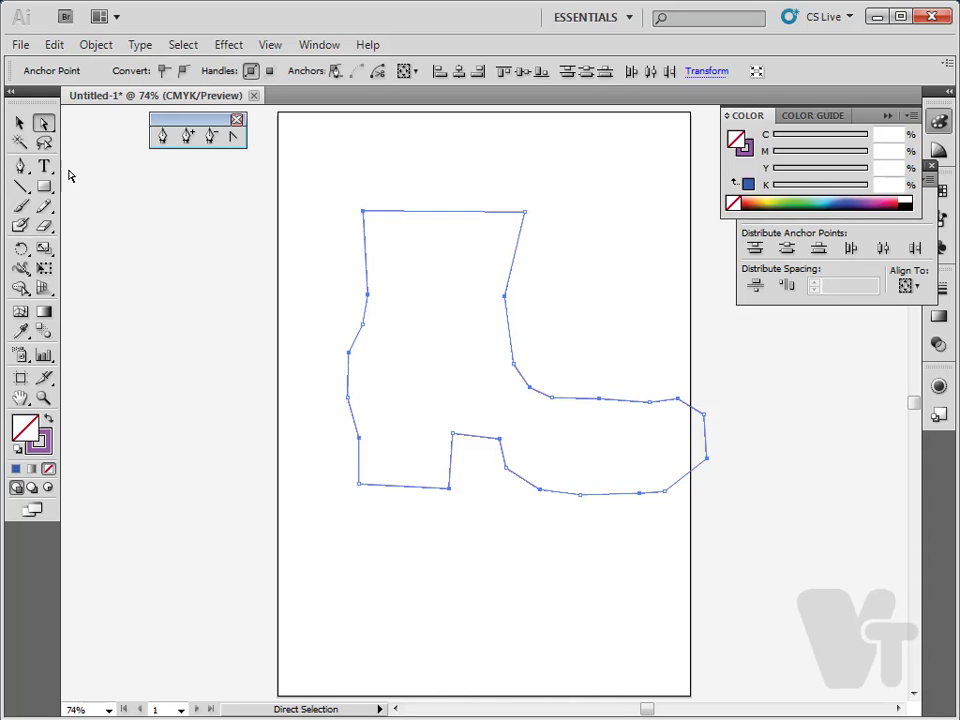
{"action": "left_click", "coordinate": [44, 143]}
{"action": "left_click", "coordinate": [348, 262]}
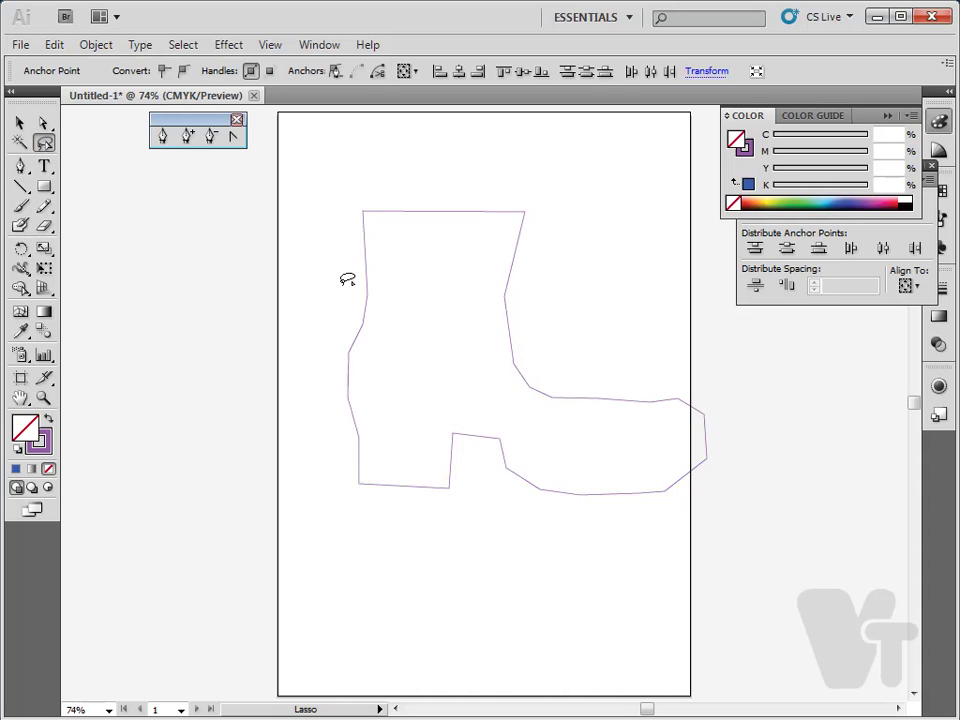
{"action": "left_click", "coordinate": [20, 122]}
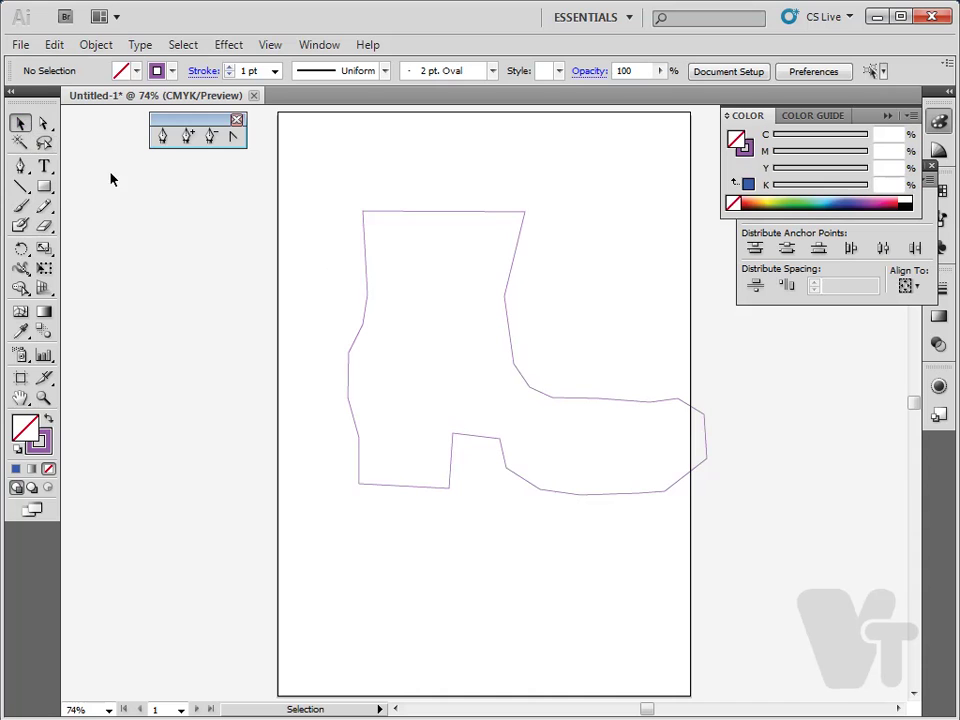
- Lasso anchors along the boot's edges and drag the top edge slightly upward
{"action": "left_click", "coordinate": [364, 295]}
{"action": "left_click", "coordinate": [44, 143]}
{"action": "left_click_drag", "start_coordinate": [334, 287], "coordinate": [396, 285]}
{"action": "mouse_move", "coordinate": [332, 300]}
{"action": "left_mouse_down"}
{"action": "mouse_move", "coordinate": [344, 329]}
{"action": "mouse_move", "coordinate": [367, 335]}
{"action": "mouse_move", "coordinate": [370, 315]}
{"action": "mouse_move", "coordinate": [333, 300]}
{"action": "left_mouse_up"}
{"action": "mouse_move", "coordinate": [364, 358]}
{"action": "left_mouse_down"}
{"action": "mouse_move", "coordinate": [364, 336]}
{"action": "mouse_move", "coordinate": [366, 352]}
{"action": "left_mouse_up"}
{"action": "mouse_move", "coordinate": [472, 298]}
{"action": "left_mouse_down"}
{"action": "mouse_move", "coordinate": [494, 267]}
{"action": "mouse_move", "coordinate": [532, 270]}
{"action": "left_mouse_up"}
{"action": "mouse_move", "coordinate": [549, 210]}
{"action": "left_mouse_down"}
{"action": "mouse_move", "coordinate": [503, 228]}
{"action": "mouse_move", "coordinate": [530, 260]}
{"action": "left_mouse_up"}
{"action": "left_click", "coordinate": [43, 122]}
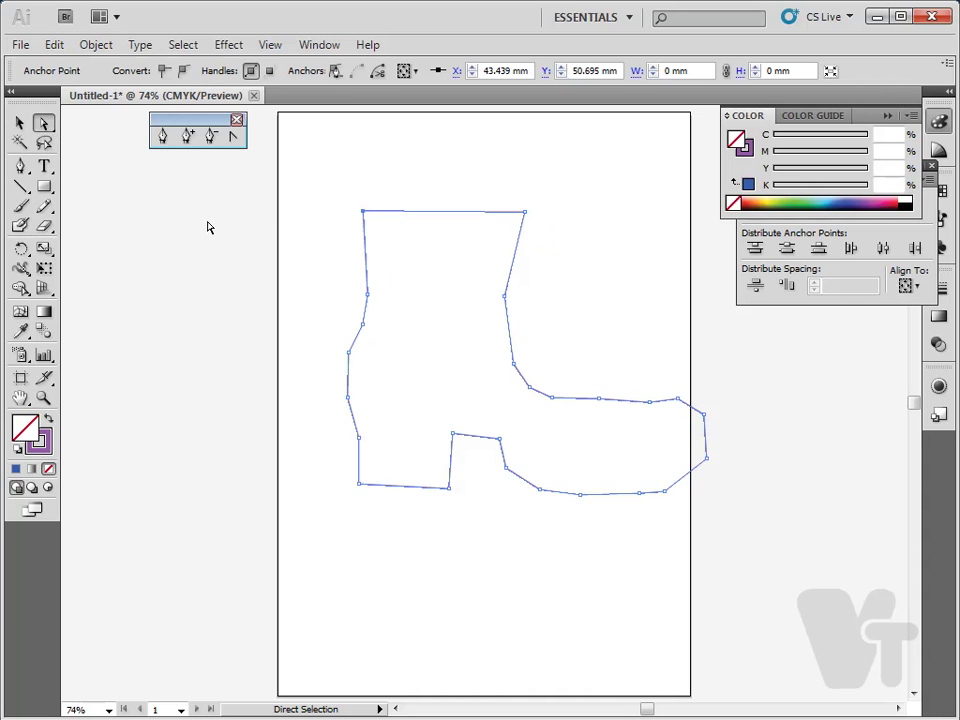
{"action": "left_click_drag", "start_coordinate": [326, 197], "coordinate": [521, 205]}
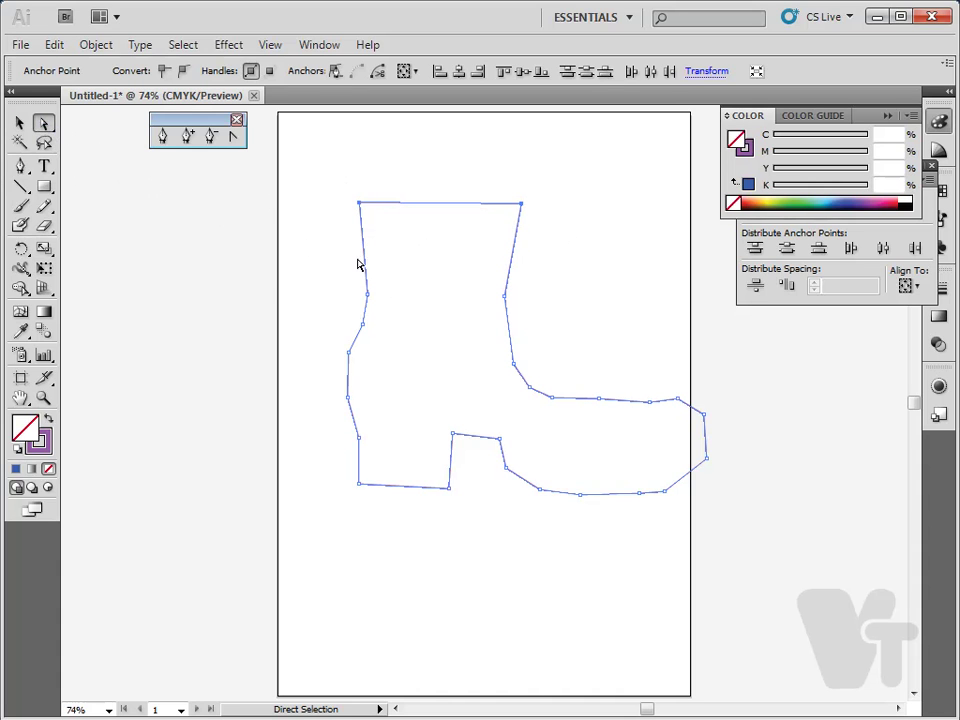
- Select the top corner anchors, then the right-side anchor, with Direct Selection
{"action": "left_click", "coordinate": [335, 195]}
{"action": "left_click_drag", "start_coordinate": [322, 166], "coordinate": [366, 212]}
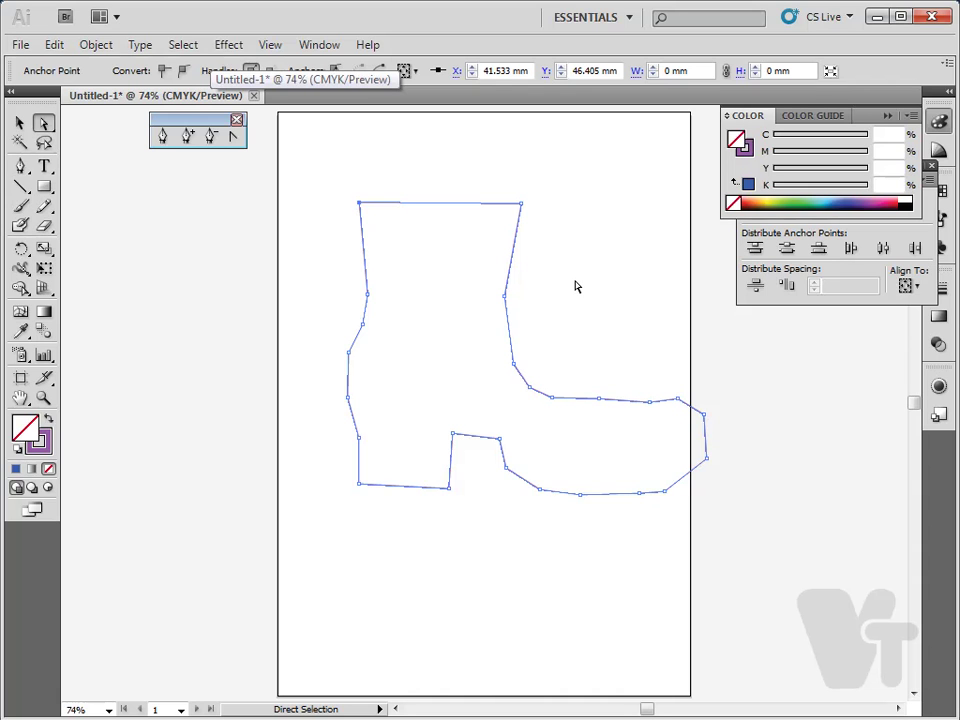
{"action": "left_click", "coordinate": [520, 203]}
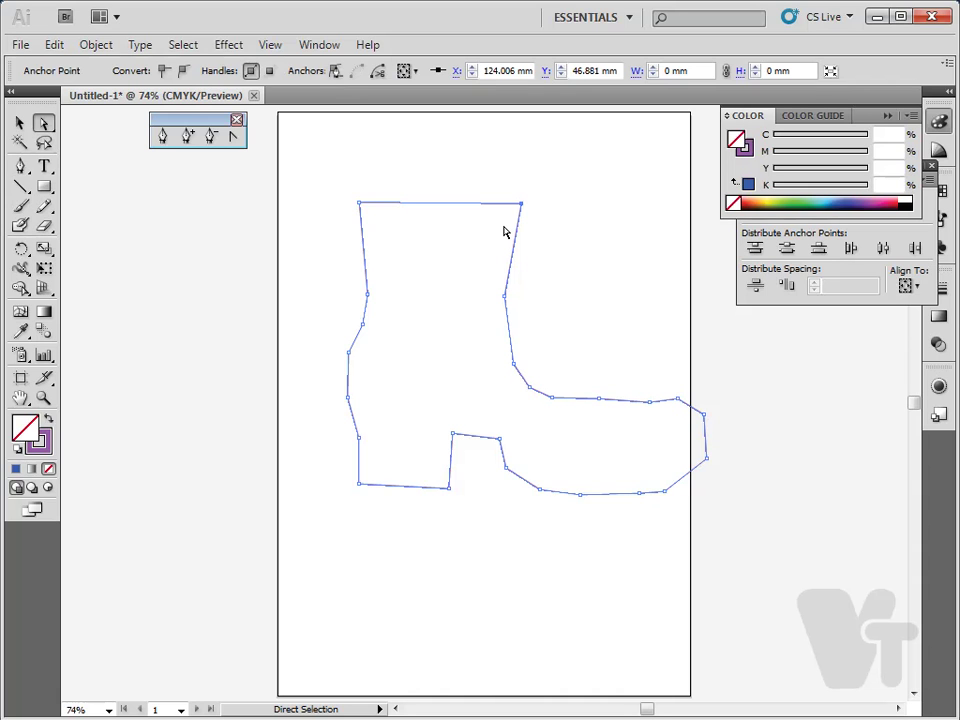
{"action": "left_click_drag", "start_coordinate": [565, 200], "coordinate": [506, 281]}
{"action": "left_click", "coordinate": [553, 294]}
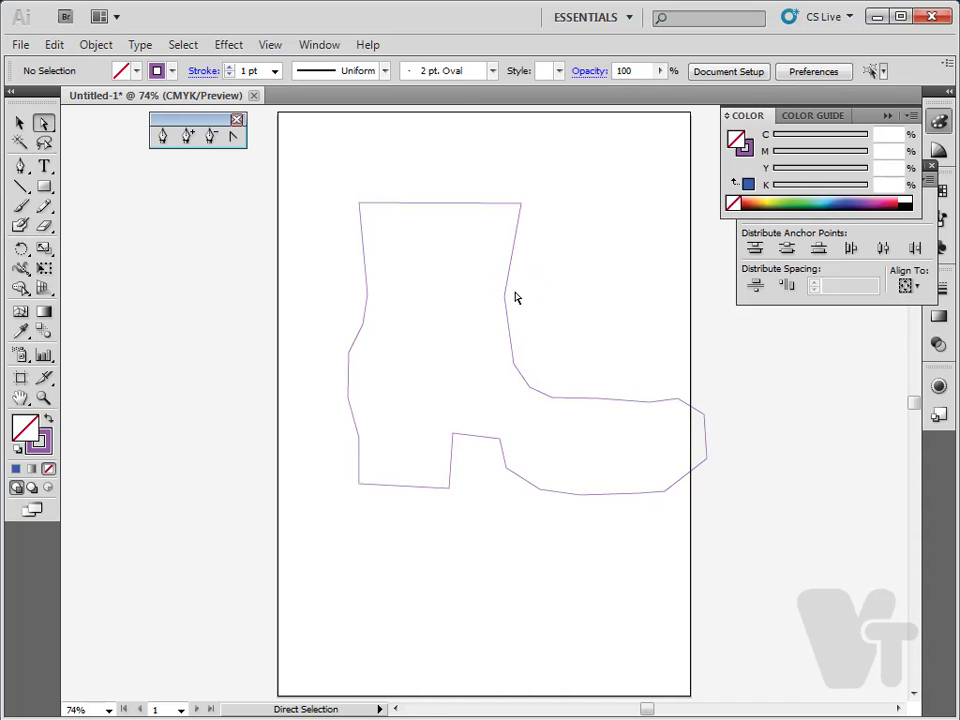
{"action": "left_click", "coordinate": [505, 296]}
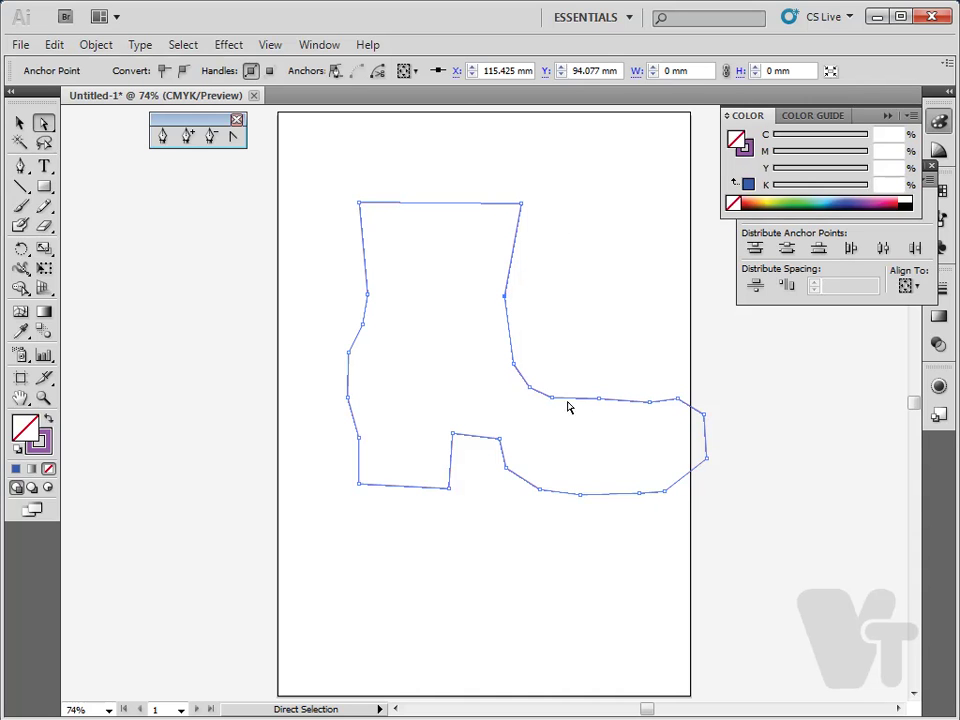
{"action": "left_click_drag", "start_coordinate": [533, 268], "coordinate": [482, 305]}
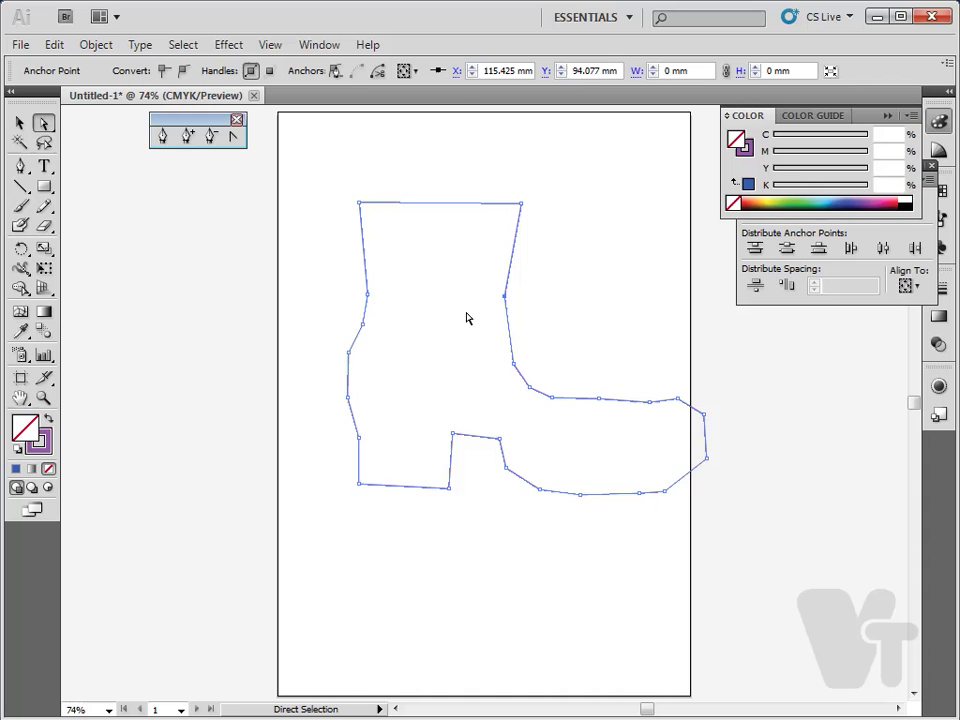
- Convert the shin anchor to smooth, raise the upper right-edge anchor, and lower the shin anchor
{"action": "left_click", "coordinate": [184, 77]}
{"action": "left_click", "coordinate": [525, 301]}
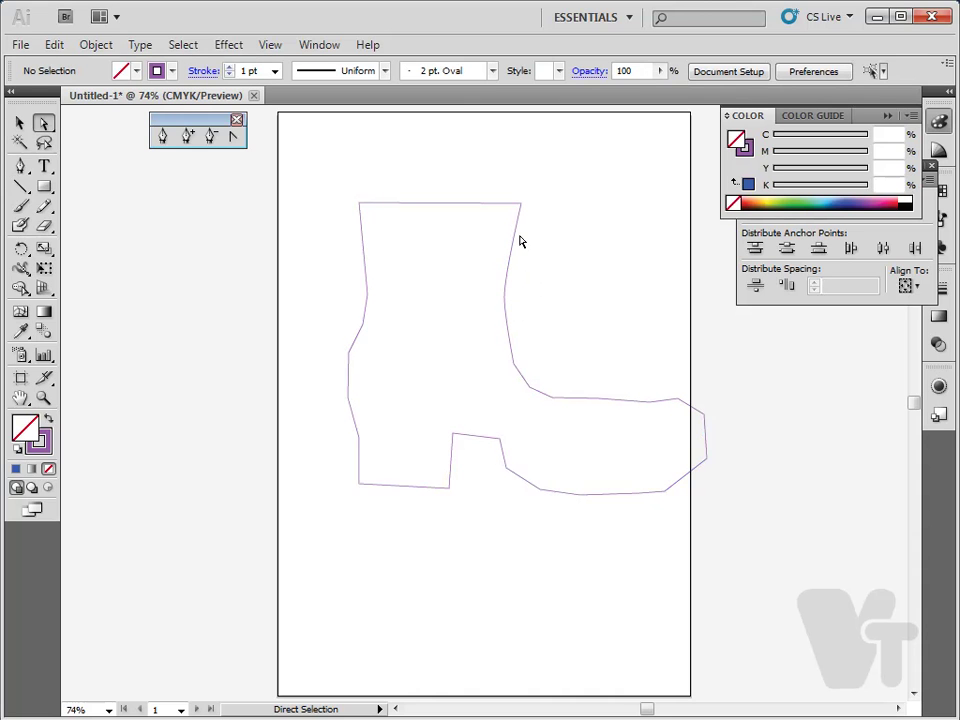
{"action": "left_click_drag", "start_coordinate": [527, 270], "coordinate": [489, 318]}
{"action": "left_click", "coordinate": [506, 313]}
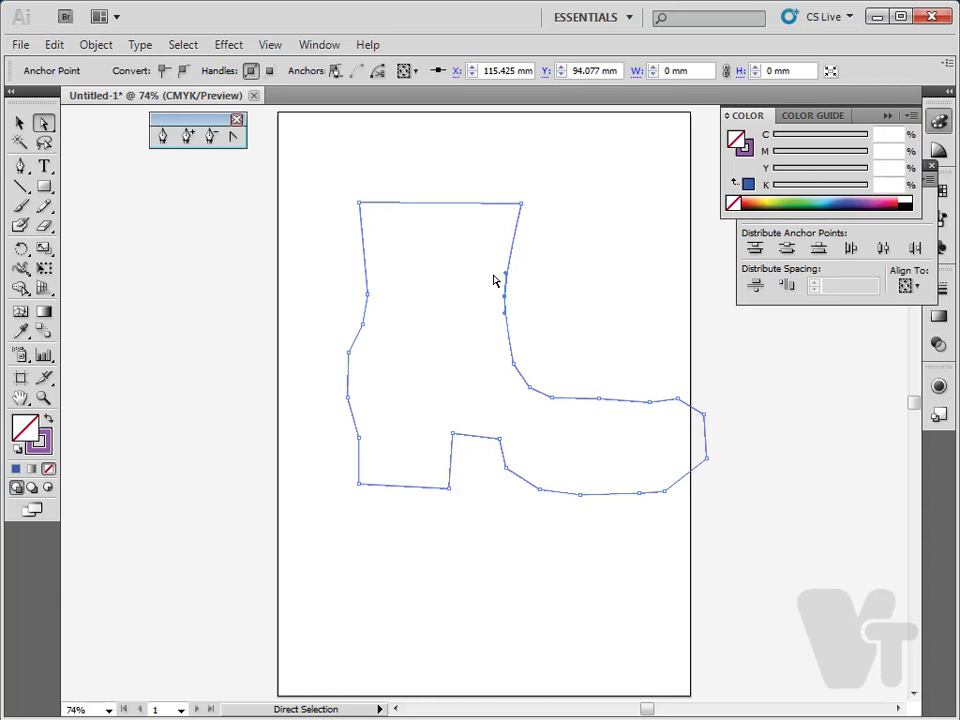
{"action": "mouse_move", "coordinate": [506, 273]}
{"action": "left_mouse_down"}
{"action": "mouse_move", "coordinate": [495, 249]}
{"action": "mouse_move", "coordinate": [431, 266]}
{"action": "mouse_move", "coordinate": [546, 259]}
{"action": "mouse_move", "coordinate": [497, 268]}
{"action": "mouse_move", "coordinate": [506, 261]}
{"action": "left_mouse_up"}
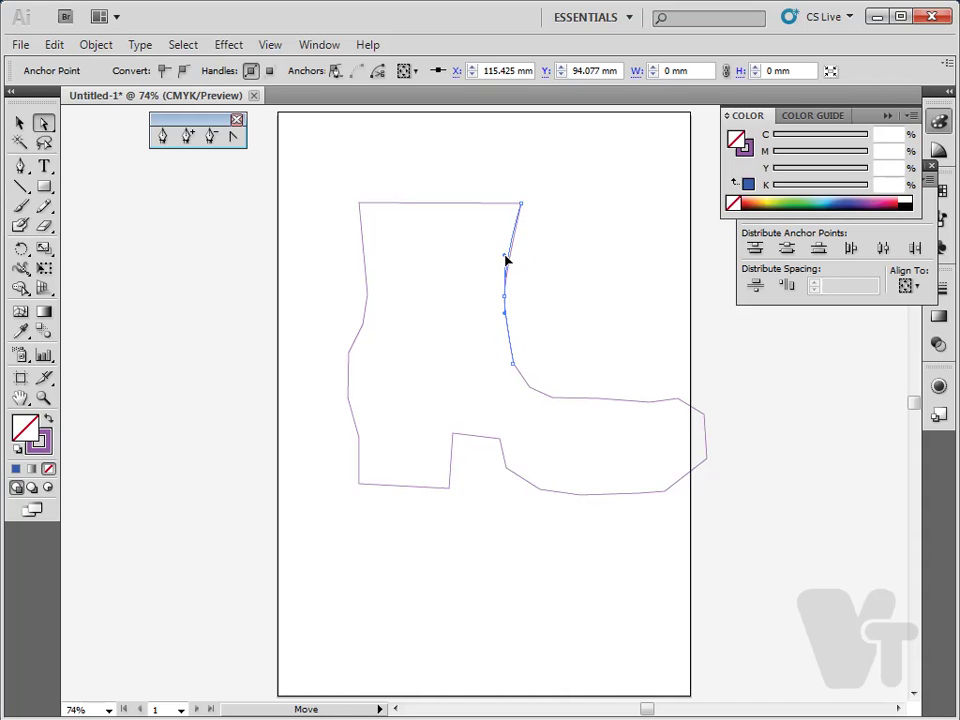
{"action": "left_click_drag", "start_coordinate": [506, 317], "coordinate": [507, 335]}
{"action": "left_click", "coordinate": [566, 359]}
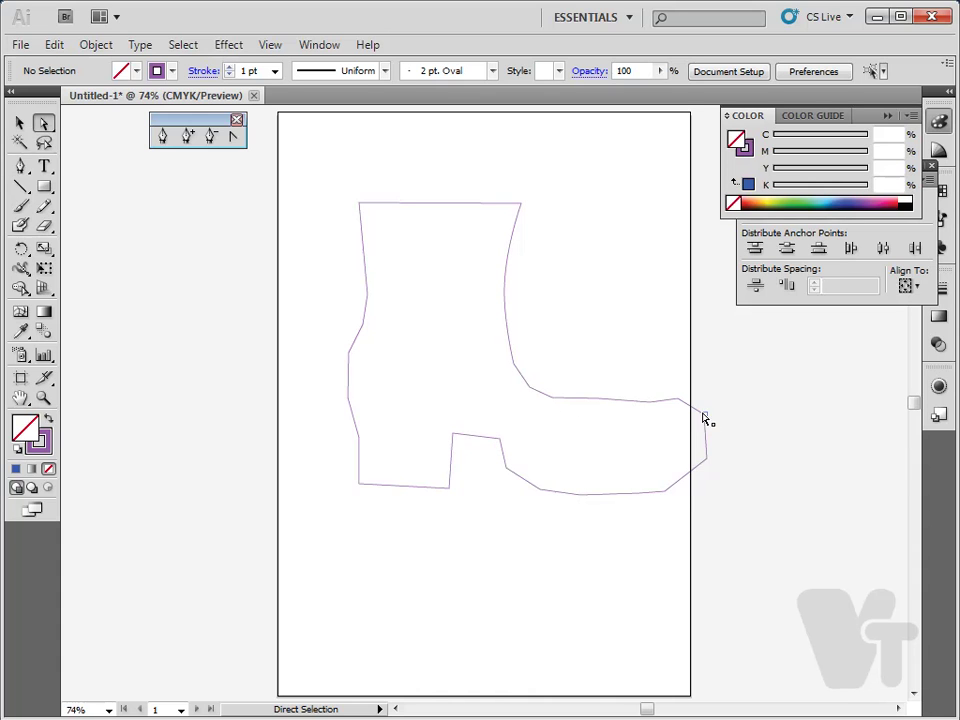
- Convert another shin anchor to a smooth point, then select the ankle-bend anchor
{"action": "left_click", "coordinate": [512, 377]}
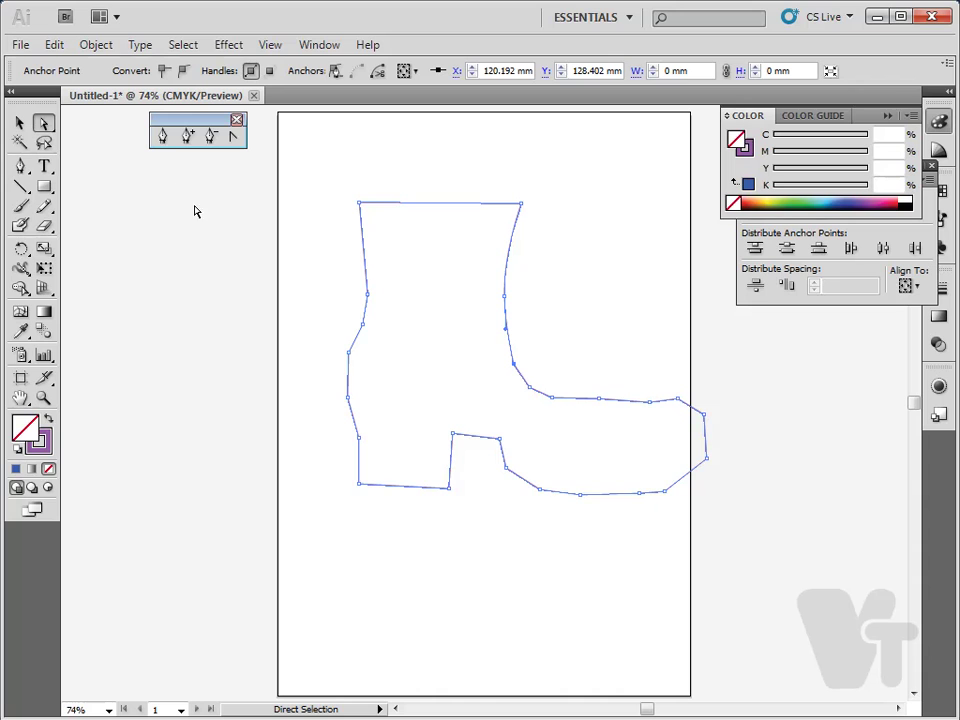
{"action": "left_click", "coordinate": [183, 78]}
{"action": "left_click", "coordinate": [548, 362]}
{"action": "left_click_drag", "start_coordinate": [531, 347], "coordinate": [516, 377]}
{"action": "left_click", "coordinate": [519, 390]}
{"action": "left_click", "coordinate": [514, 372]}
{"action": "left_click", "coordinate": [537, 394]}
{"action": "left_click", "coordinate": [533, 391]}
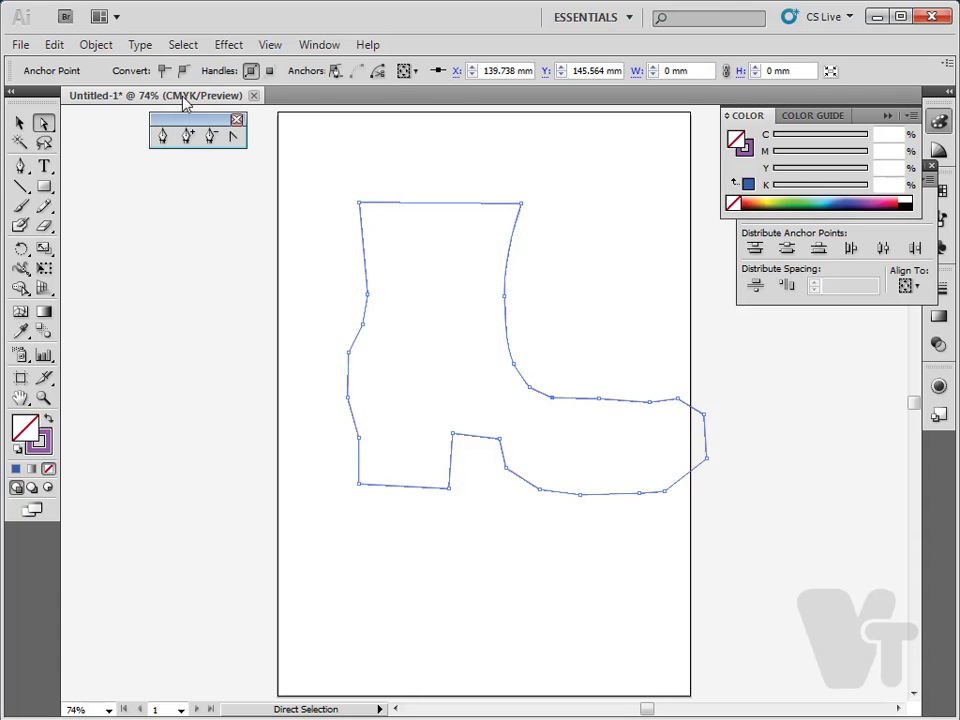
- Drag an instep anchor up into a spike and back down, reshaping the instep dip
{"action": "left_click", "coordinate": [610, 384]}
{"action": "left_click_drag", "start_coordinate": [610, 384], "coordinate": [604, 297]}
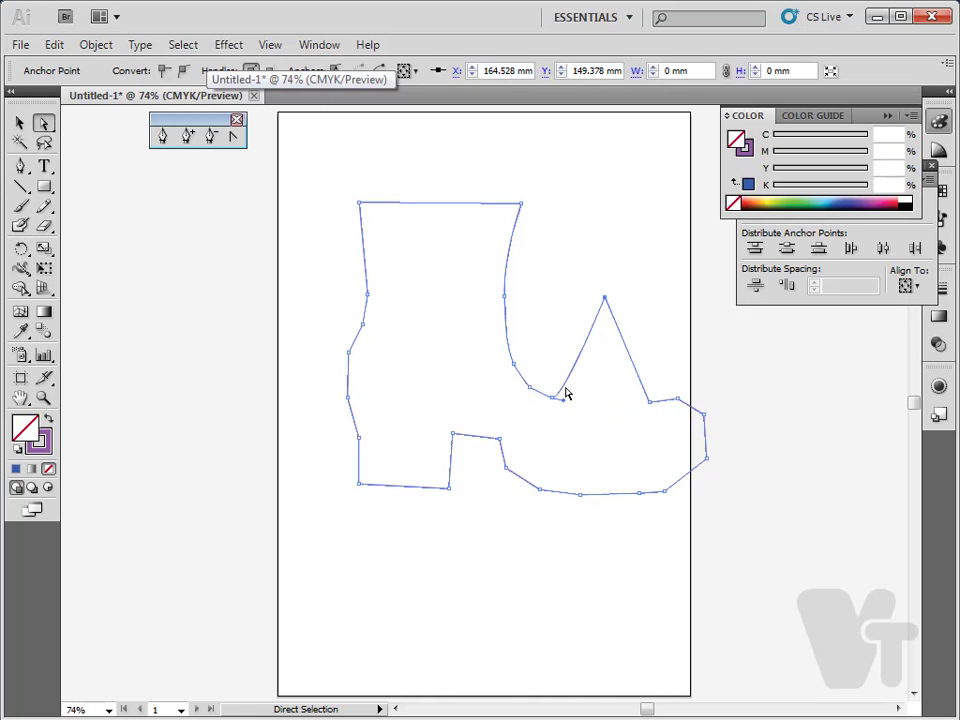
{"action": "left_click_drag", "start_coordinate": [555, 400], "coordinate": [580, 436]}
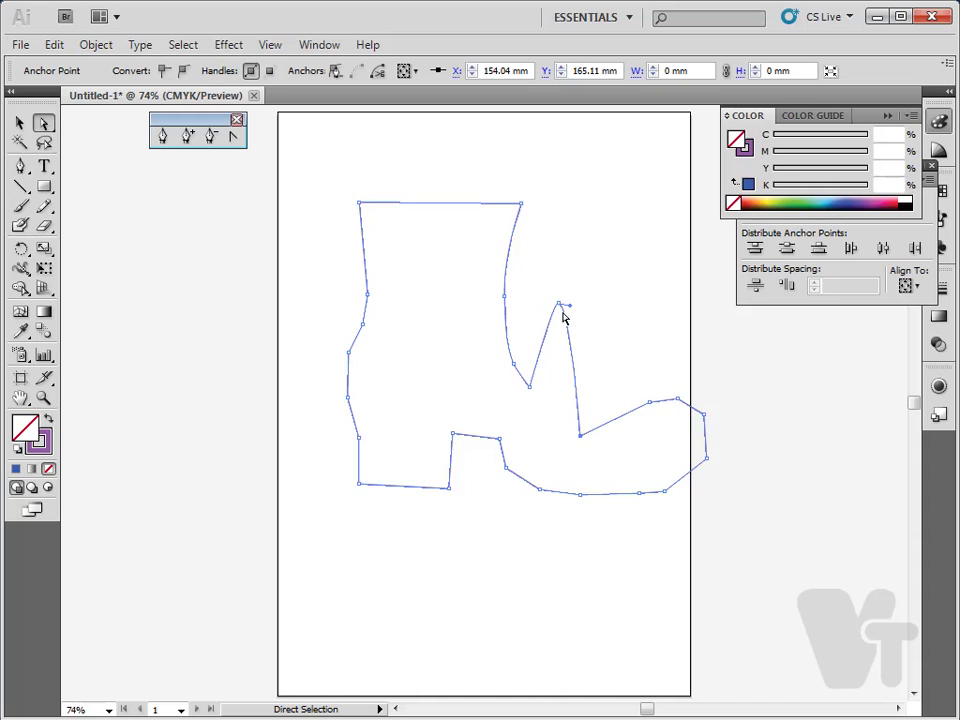
{"action": "left_click_drag", "start_coordinate": [580, 436], "coordinate": [612, 405]}
{"action": "left_click_drag", "start_coordinate": [561, 306], "coordinate": [549, 401]}
- Select the ankle-bend anchor, then other anchors along the instep
{"action": "left_click", "coordinate": [529, 390]}
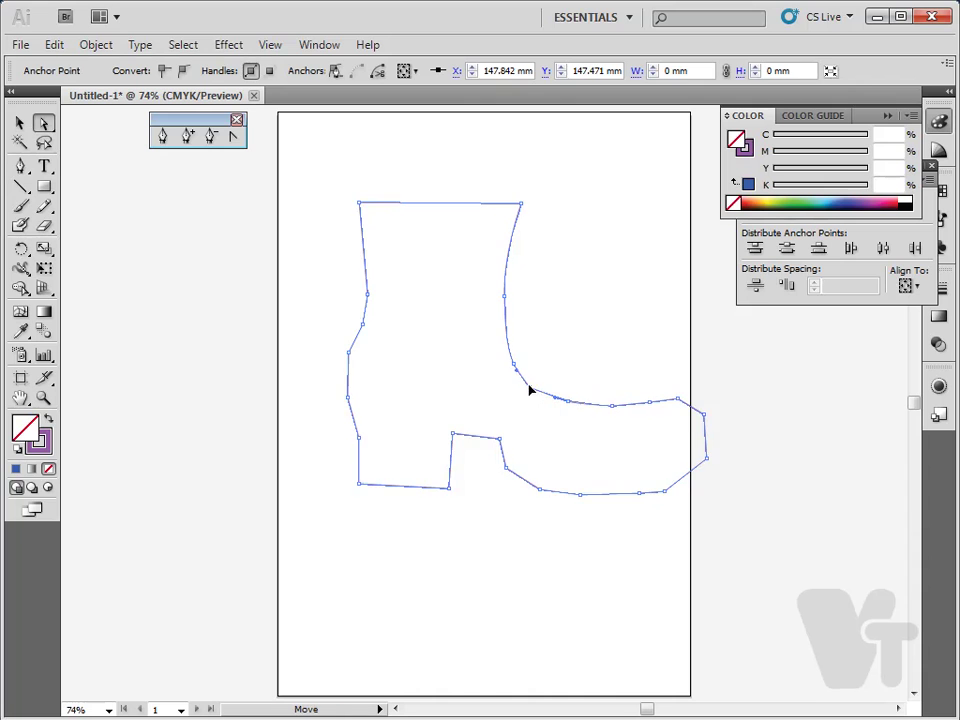
{"action": "left_click", "coordinate": [602, 373]}
{"action": "left_click_drag", "start_coordinate": [613, 364], "coordinate": [570, 450]}
{"action": "left_click", "coordinate": [589, 388]}
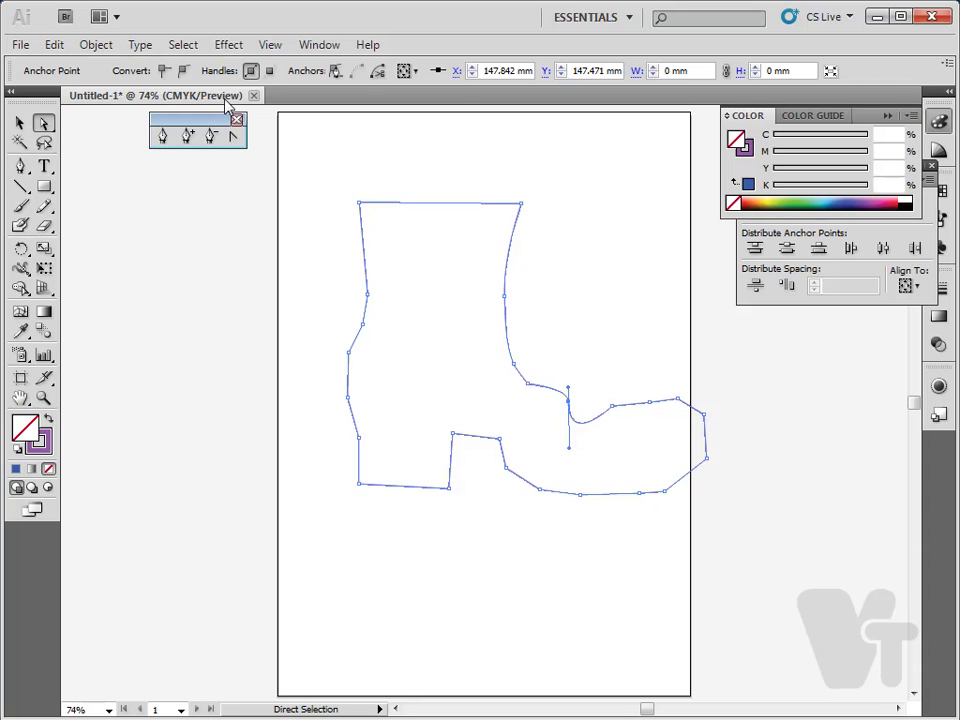
- Convert the dipped instep anchor to a corner, reposition it, then delete it
{"action": "left_click", "coordinate": [163, 72]}
{"action": "left_click_drag", "start_coordinate": [569, 406], "coordinate": [579, 345]}
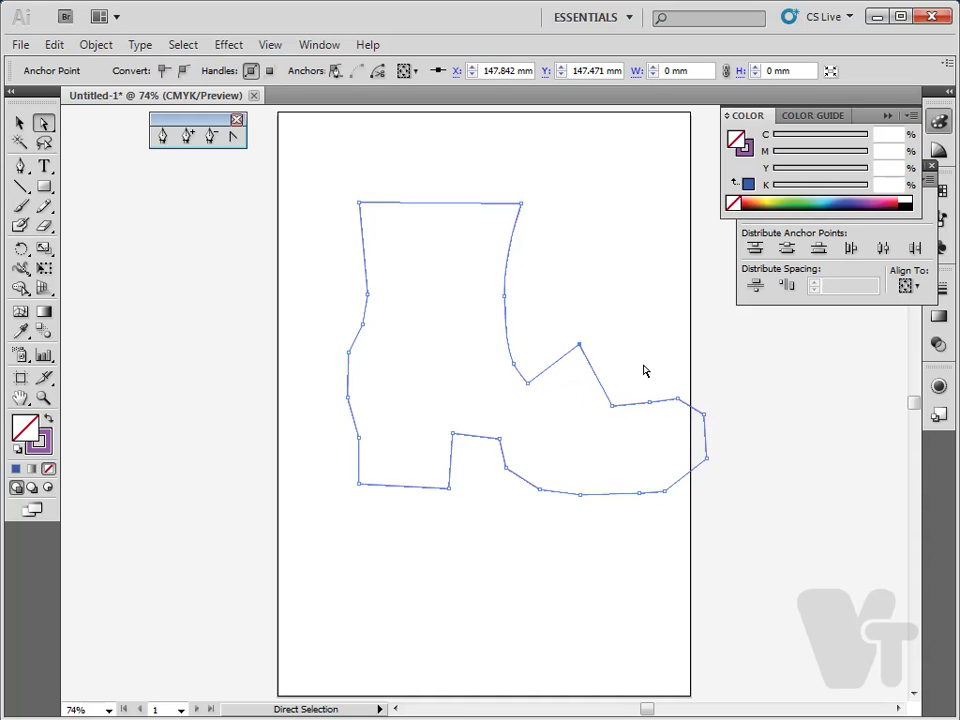
{"action": "left_click", "coordinate": [580, 346]}
{"action": "left_click_drag", "start_coordinate": [581, 347], "coordinate": [573, 403]}
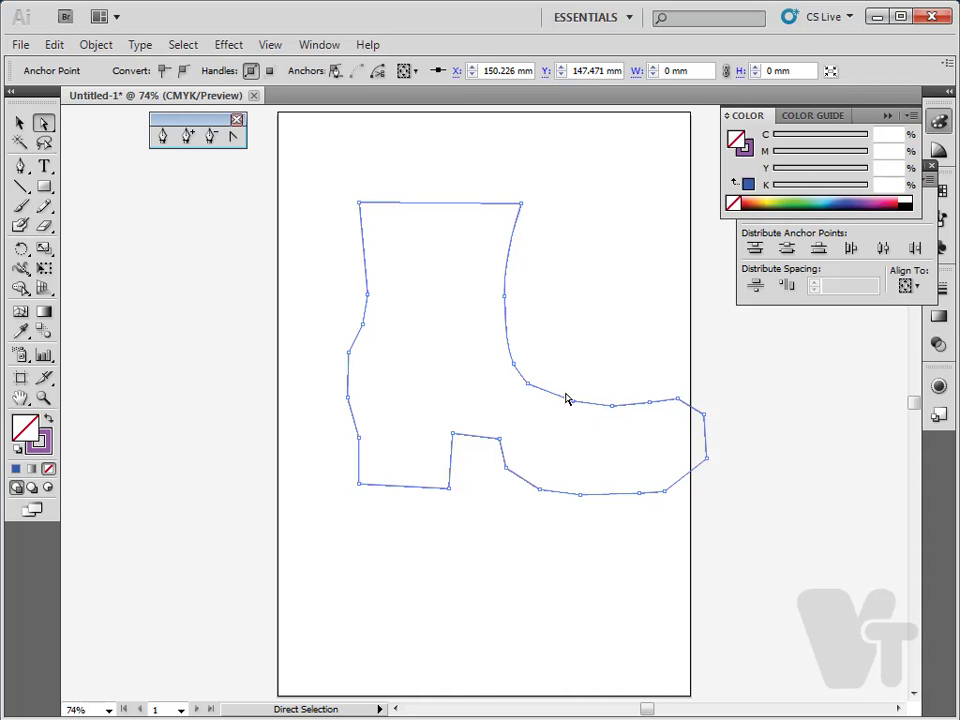
{"action": "left_click_drag", "start_coordinate": [594, 354], "coordinate": [561, 446]}
{"action": "key", "text": "Delete"}
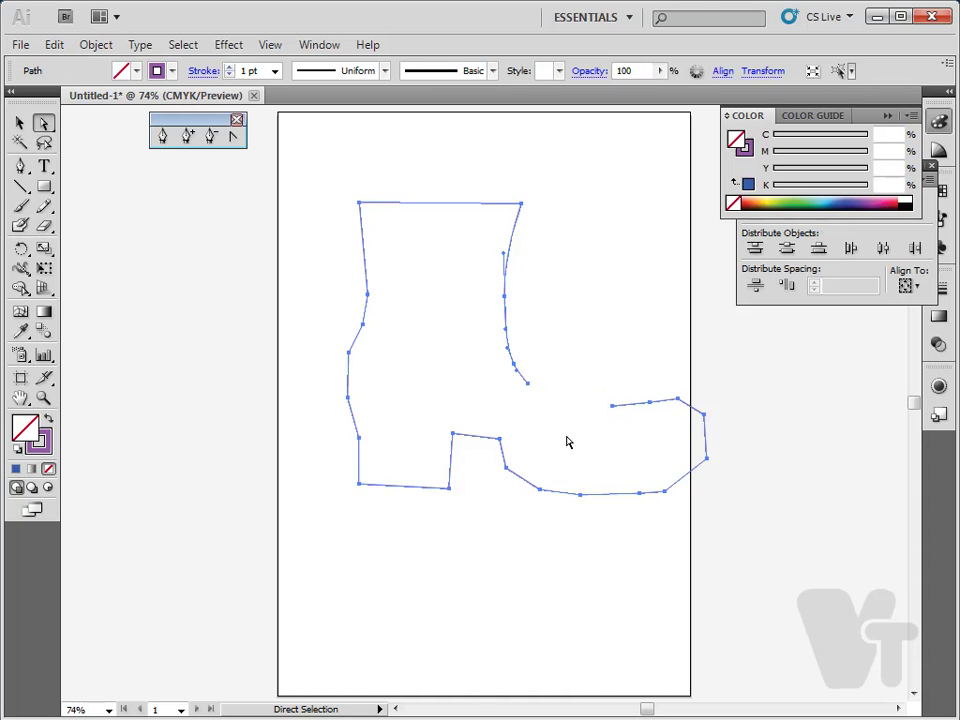
- Select the whole open boot path and join its ends into one closed shape
{"action": "left_click", "coordinate": [596, 347]}
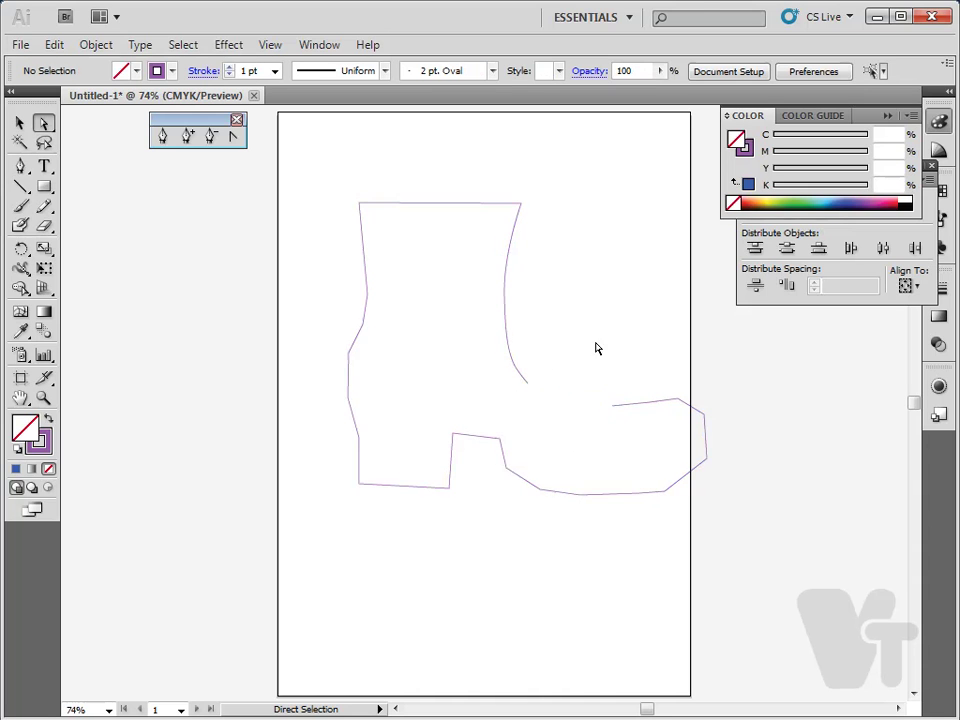
{"action": "left_click", "coordinate": [612, 411]}
{"action": "left_click", "coordinate": [534, 390]}
{"action": "key", "text": "ctrl+a"}
{"action": "key", "text": "ctrl+j"}
{"action": "left_click", "coordinate": [599, 371]}
{"action": "left_click_drag", "start_coordinate": [597, 355], "coordinate": [558, 430]}
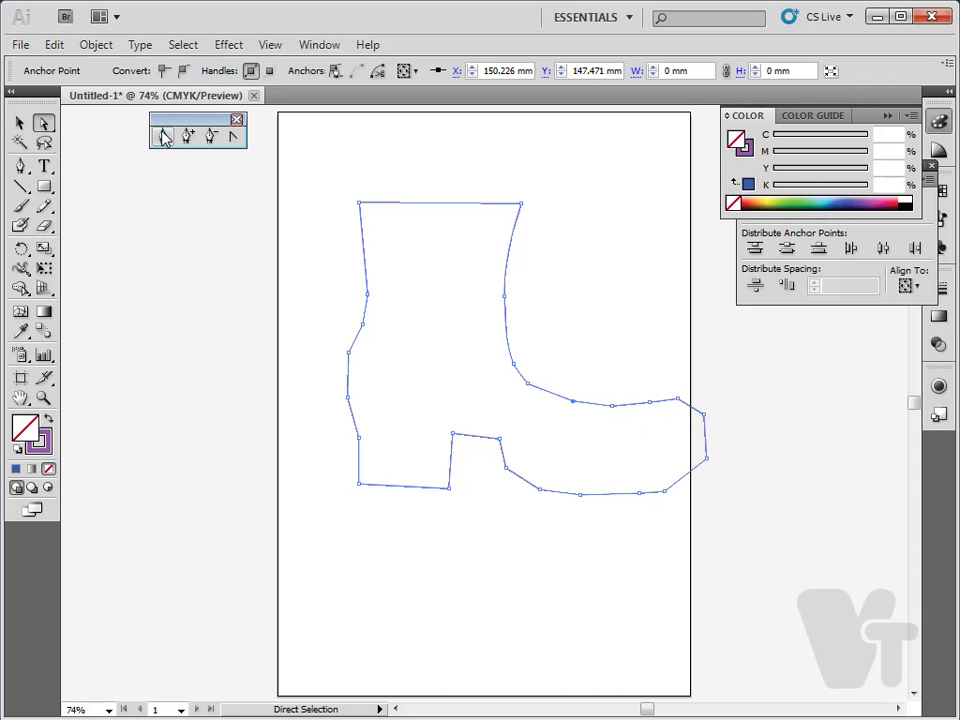
- Delete the three instep anchors and three toe anchors with the Delete Anchor Point Tool
{"action": "left_click", "coordinate": [211, 138]}
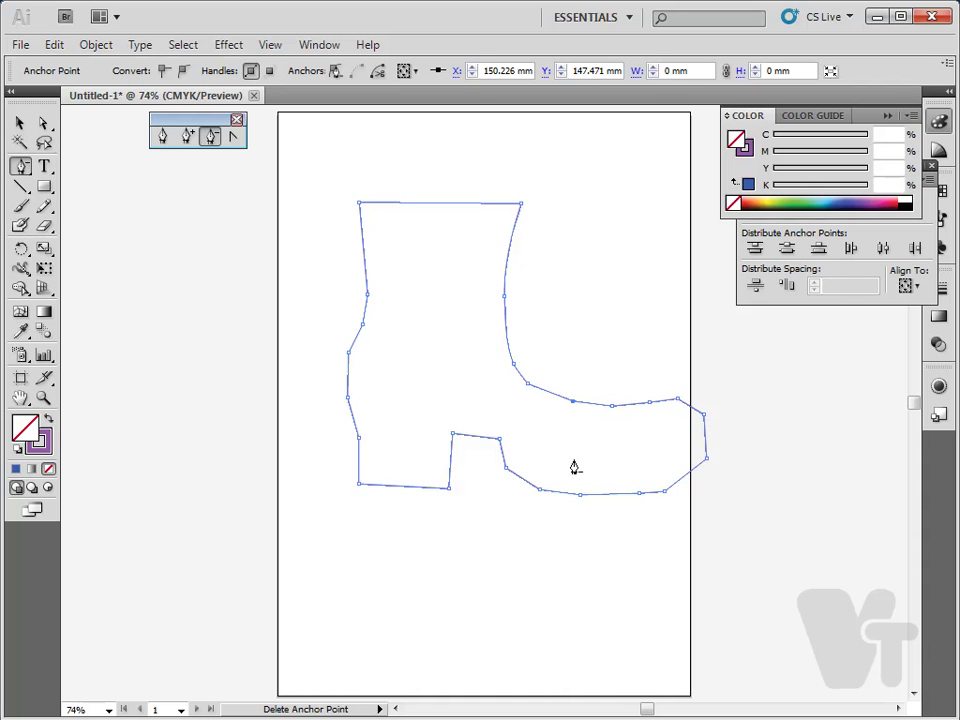
{"action": "left_click", "coordinate": [573, 404]}
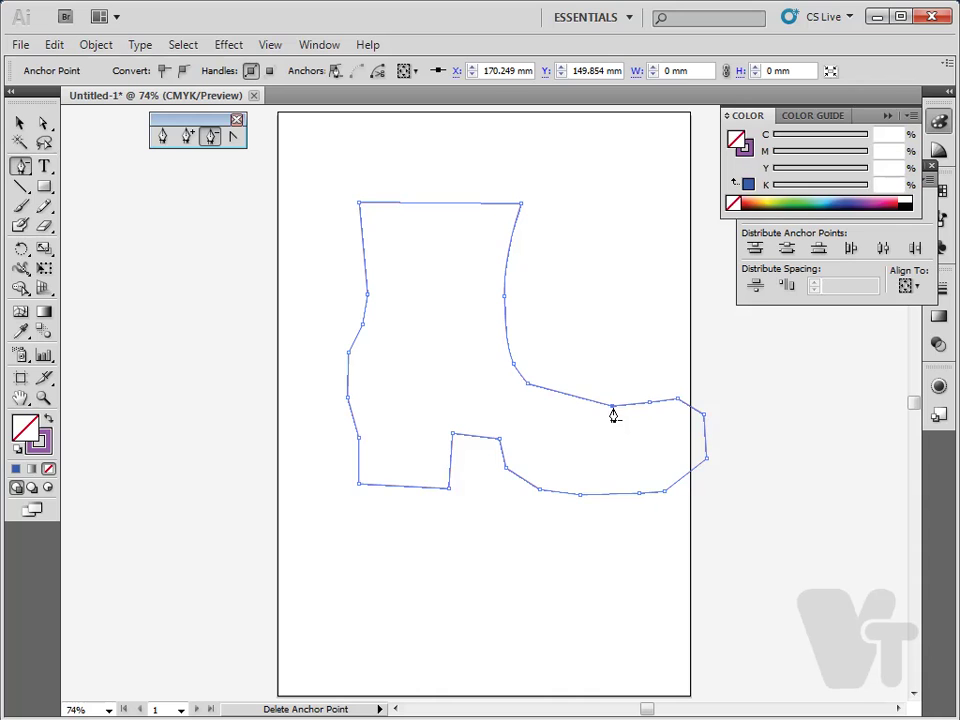
{"action": "left_click", "coordinate": [612, 405]}
{"action": "left_click", "coordinate": [649, 402]}
{"action": "left_click", "coordinate": [678, 400]}
{"action": "left_click", "coordinate": [704, 414]}
{"action": "left_click", "coordinate": [707, 459]}
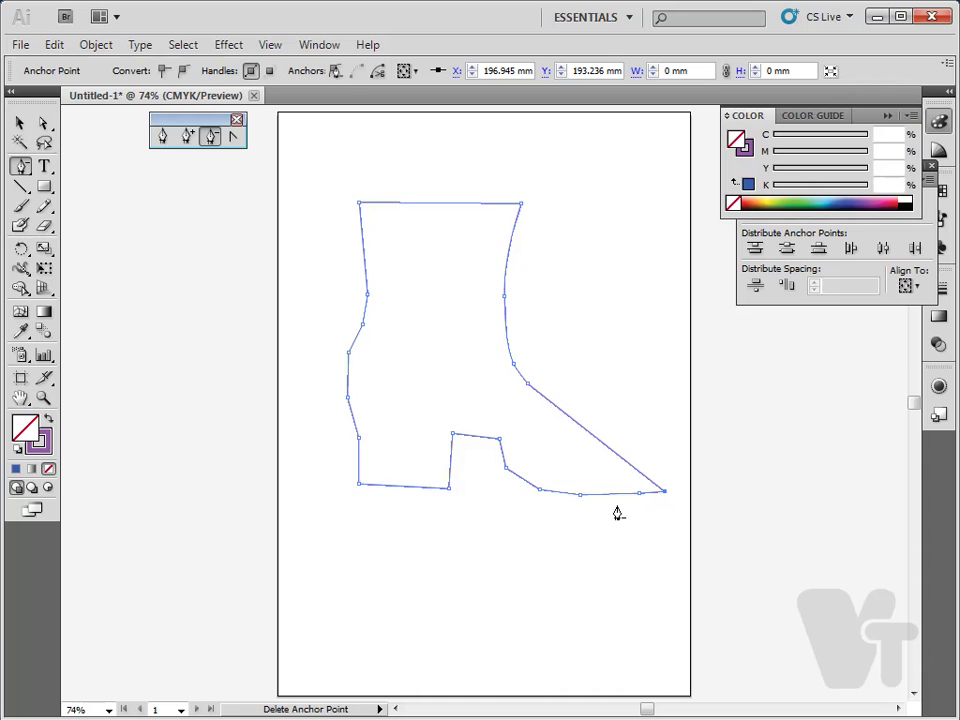
- Add three anchors on the diagonal and pull them out into instep, toe top and toe tip
{"action": "left_click", "coordinate": [187, 137]}
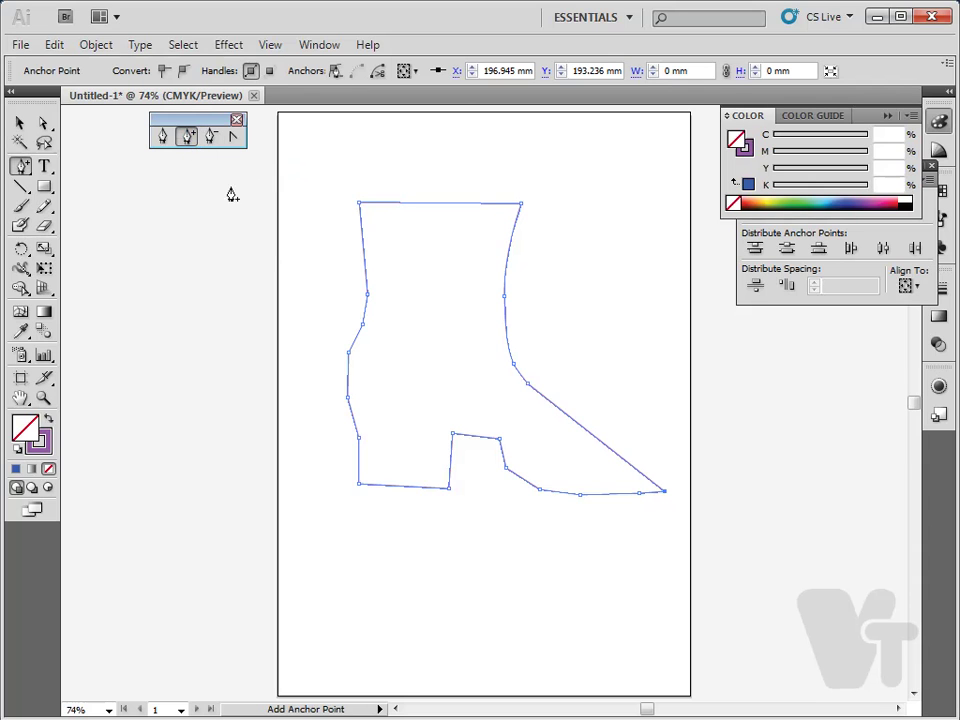
{"action": "left_click", "coordinate": [560, 409]}
{"action": "left_click", "coordinate": [603, 442]}
{"action": "left_click", "coordinate": [632, 466]}
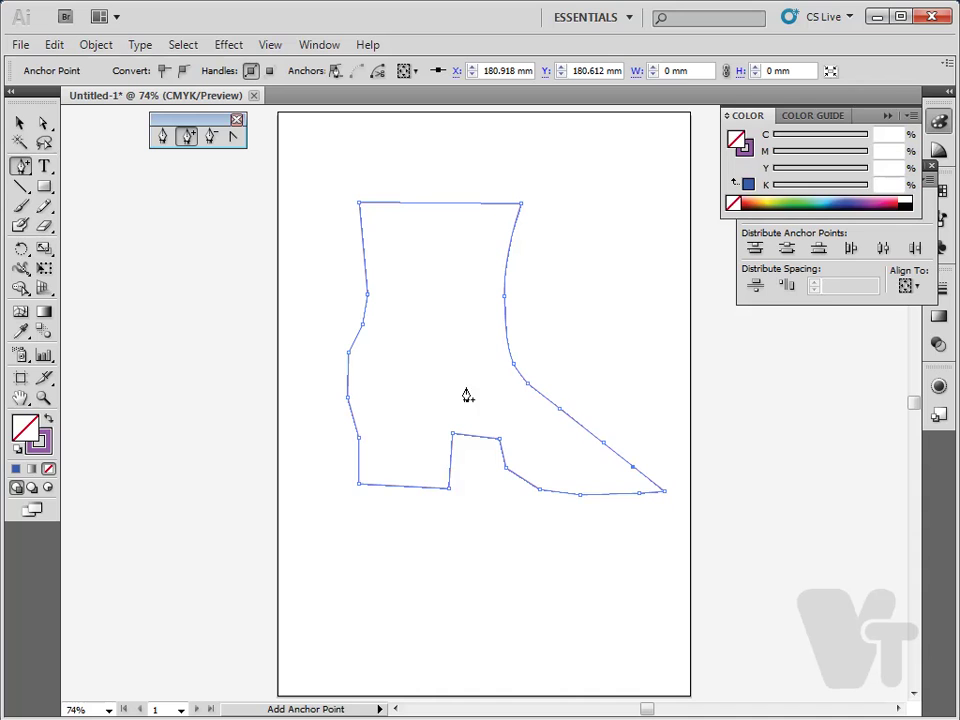
{"action": "left_click", "coordinate": [45, 125]}
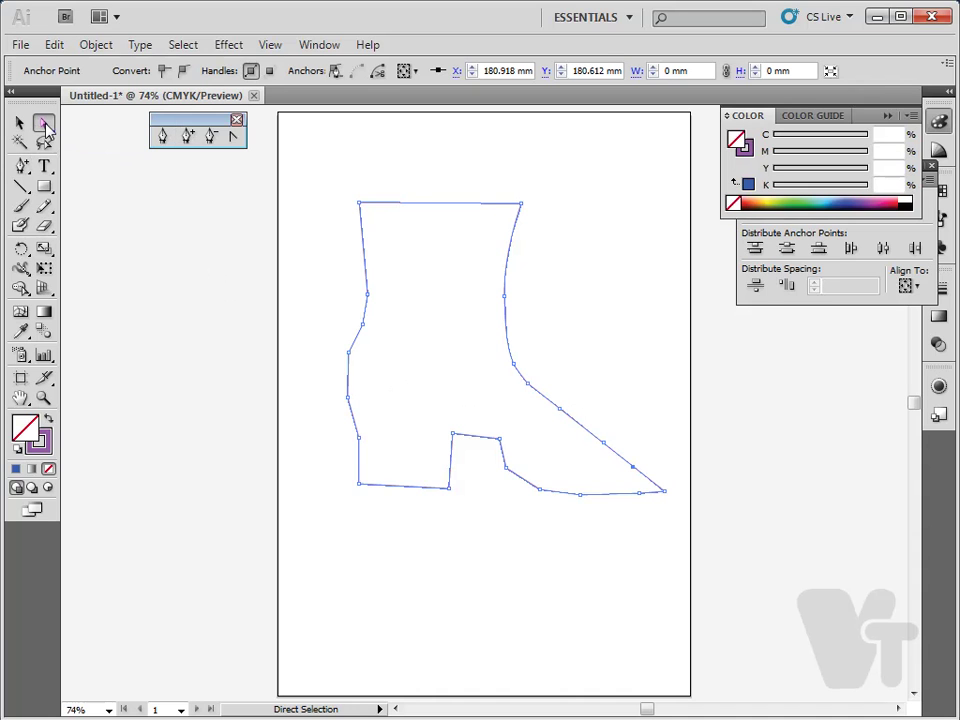
{"action": "left_click_drag", "start_coordinate": [561, 410], "coordinate": [603, 392]}
{"action": "left_click_drag", "start_coordinate": [605, 443], "coordinate": [593, 416]}
{"action": "left_click_drag", "start_coordinate": [636, 474], "coordinate": [714, 459]}
- Fine-tune the instep, toe-top and toe-tip anchor positions and make the toe tip smooth
{"action": "left_click_drag", "start_coordinate": [660, 403], "coordinate": [651, 425]}
{"action": "left_click", "coordinate": [594, 418]}
{"action": "left_click_drag", "start_coordinate": [594, 418], "coordinate": [593, 401]}
{"action": "left_click_drag", "start_coordinate": [652, 427], "coordinate": [662, 410]}
{"action": "left_click_drag", "start_coordinate": [717, 467], "coordinate": [701, 461]}
{"action": "left_click_drag", "start_coordinate": [661, 412], "coordinate": [681, 409]}
{"action": "left_click_drag", "start_coordinate": [709, 459], "coordinate": [703, 457]}
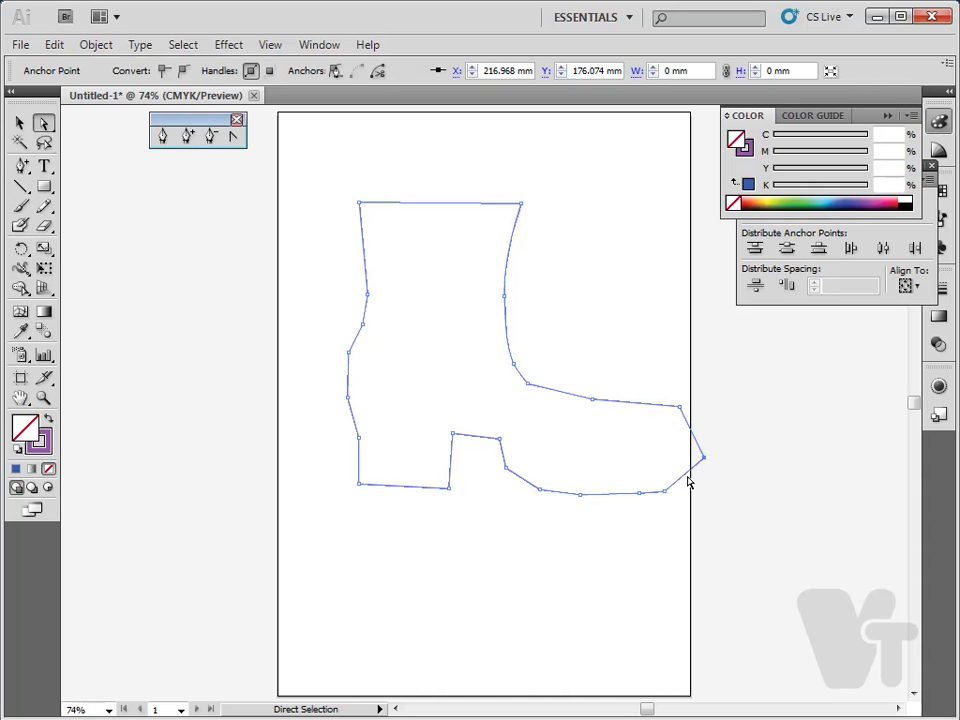
{"action": "left_click", "coordinate": [183, 70]}
{"action": "left_click", "coordinate": [680, 408]}
- Convert the toe-top and instep anchors to smooth points
{"action": "left_click", "coordinate": [184, 71]}
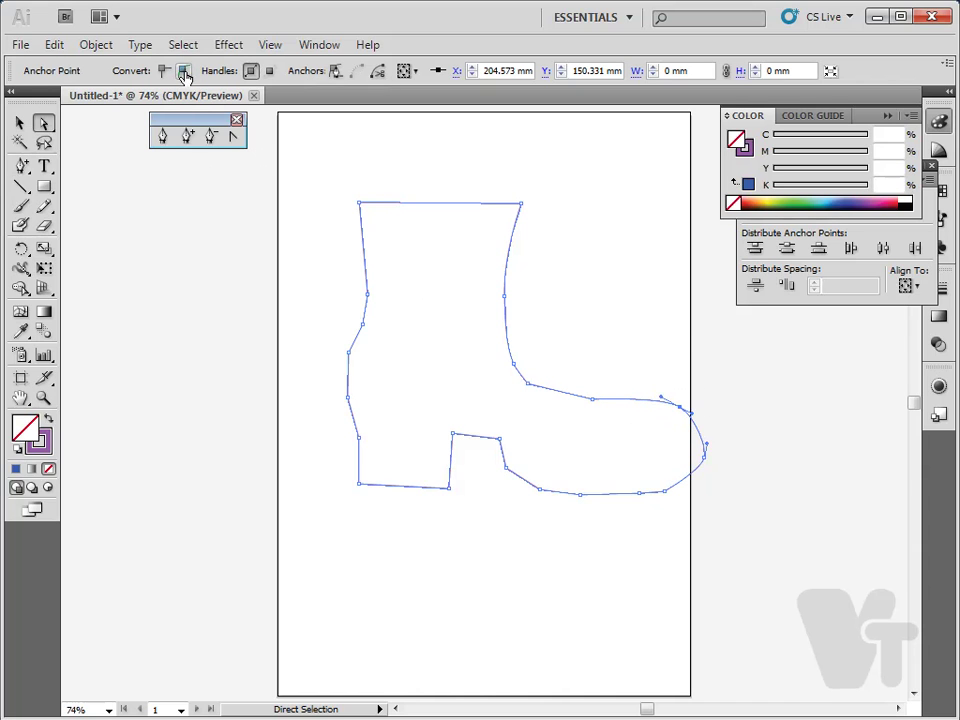
{"action": "left_click_drag", "start_coordinate": [611, 367], "coordinate": [571, 417]}
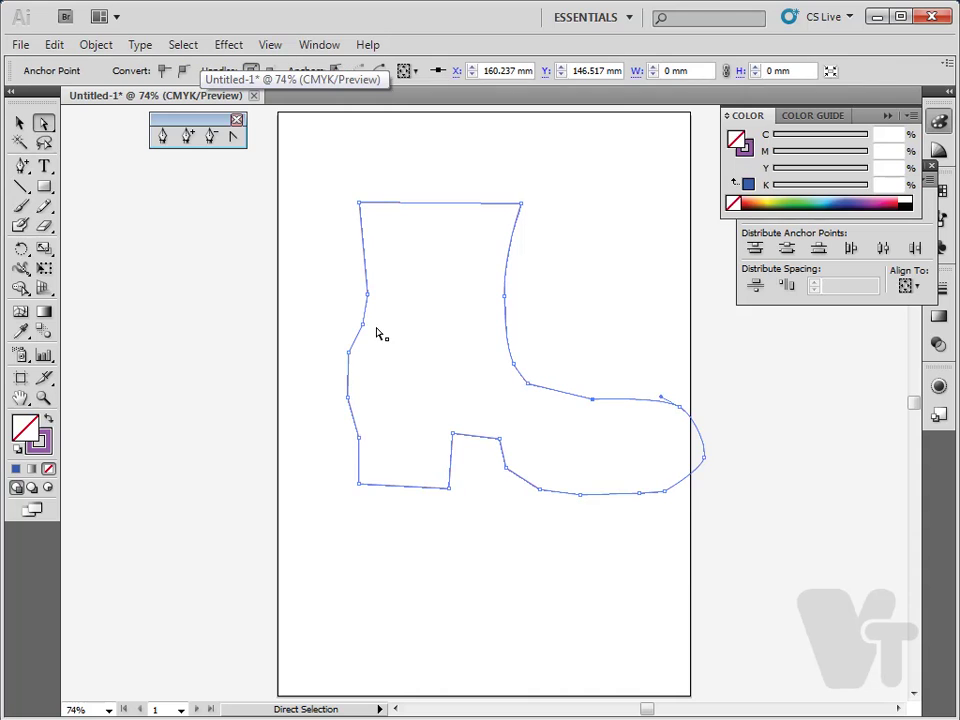
{"action": "left_click", "coordinate": [183, 70]}
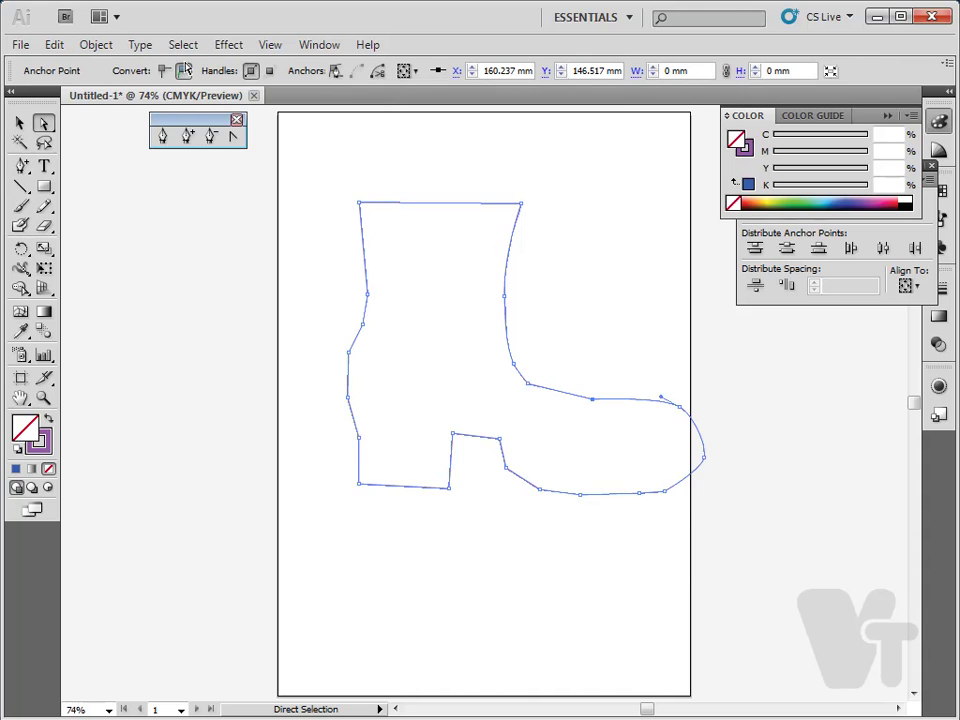
- Delete the two bottom anchors of the toe with Delete Anchor Point
{"action": "left_click", "coordinate": [587, 292]}
{"action": "left_click", "coordinate": [664, 491]}
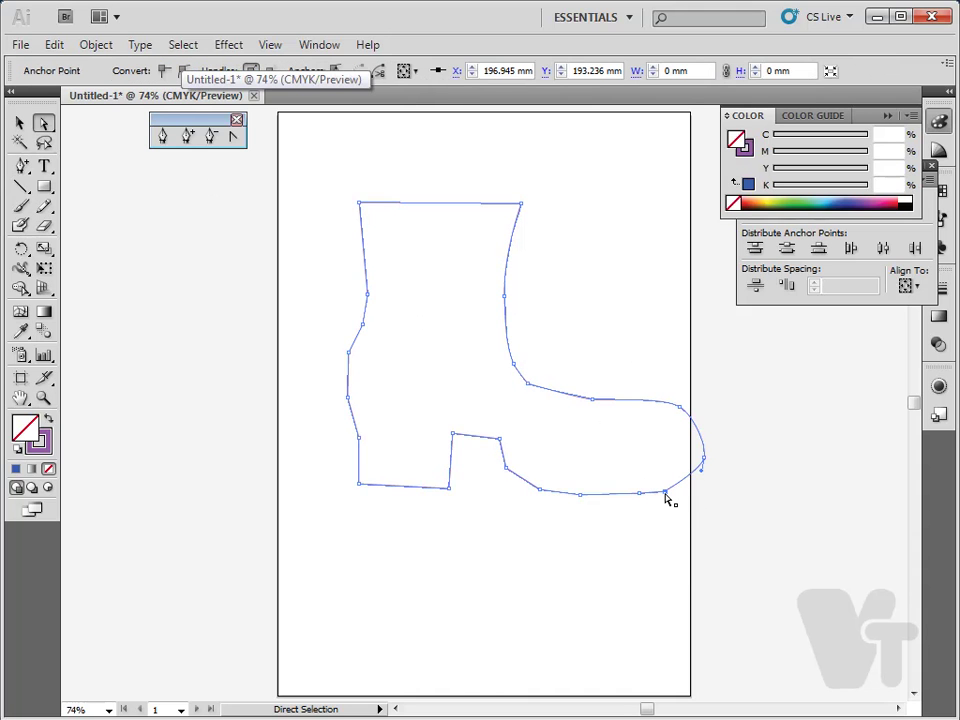
{"action": "left_click", "coordinate": [211, 135]}
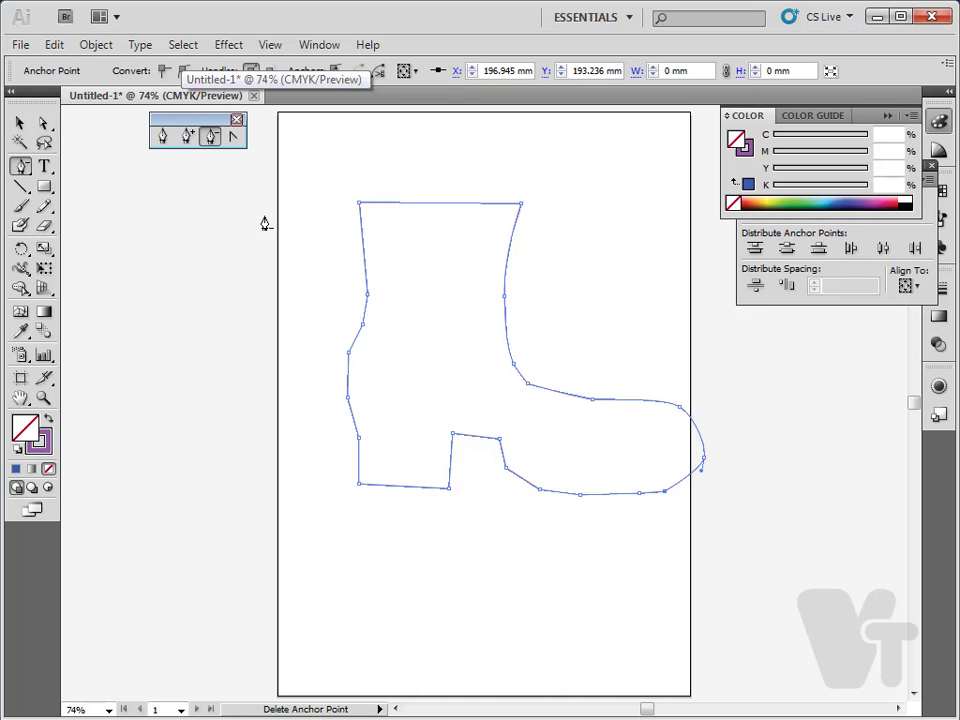
{"action": "left_click", "coordinate": [639, 495]}
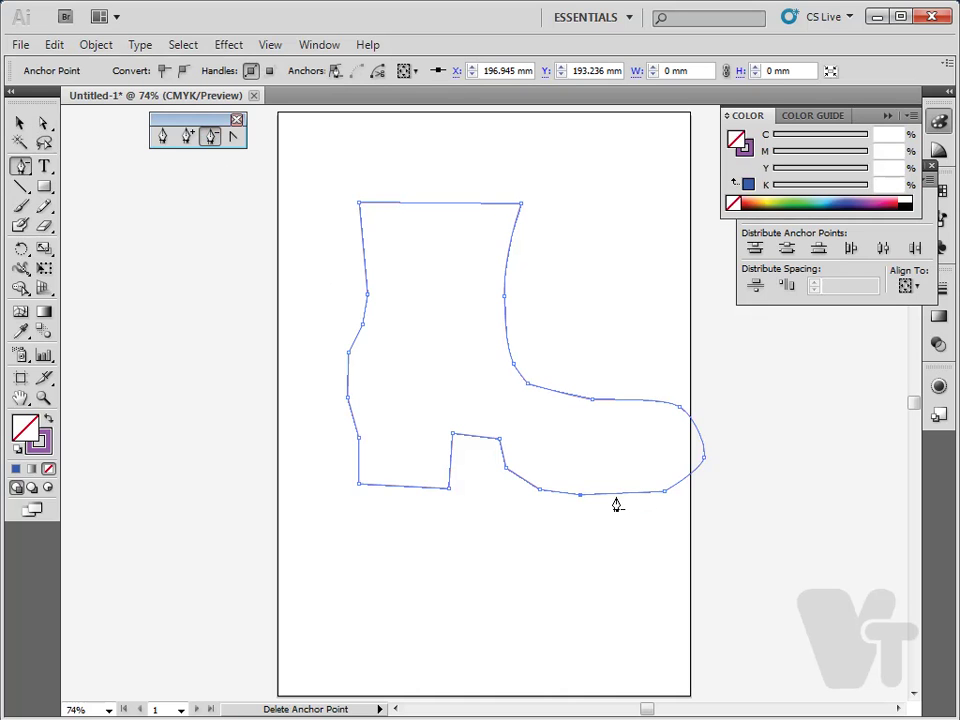
{"action": "left_click", "coordinate": [580, 495]}
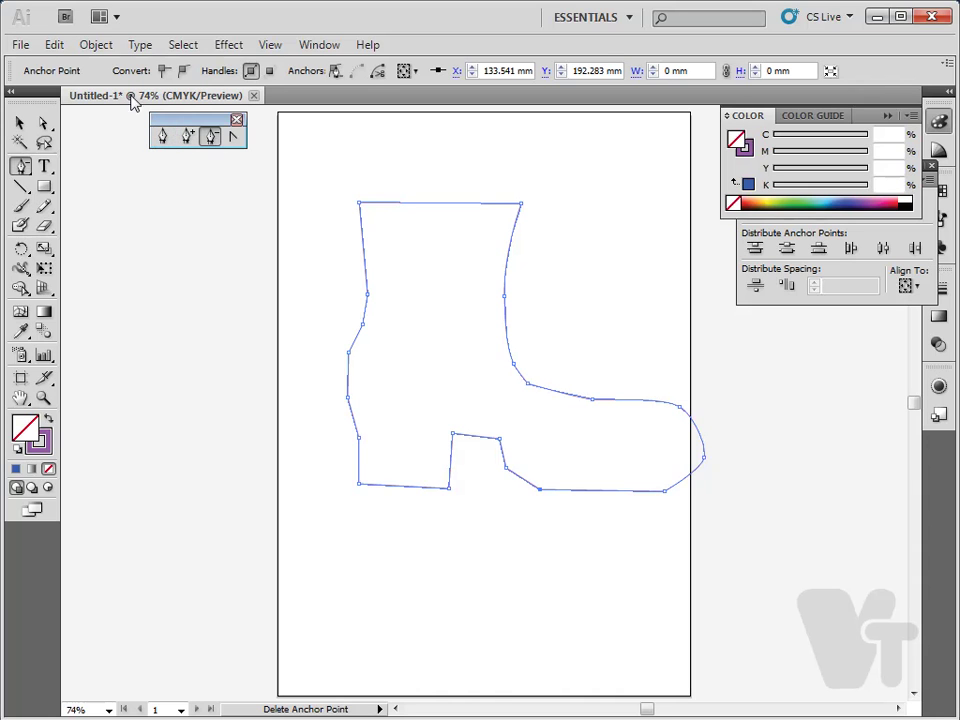
- Drag the toe anchor and its handles to stretch the toe into a long curved point
{"action": "left_click", "coordinate": [43, 122]}
{"action": "left_click_drag", "start_coordinate": [689, 518], "coordinate": [640, 491]}
{"action": "left_click_drag", "start_coordinate": [703, 474], "coordinate": [681, 481]}
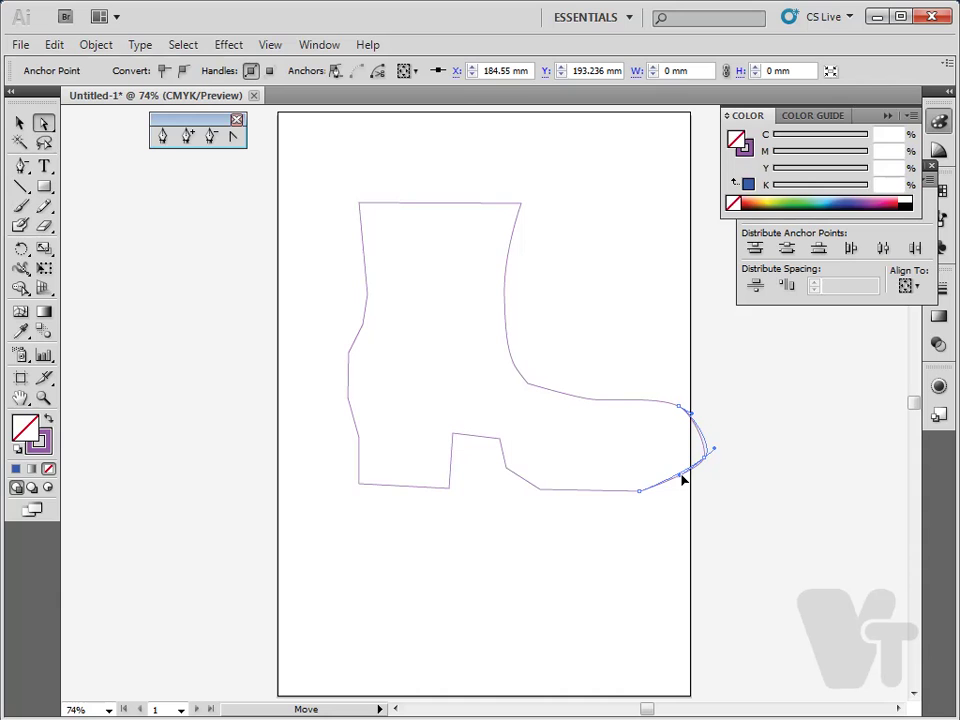
{"action": "left_click_drag", "start_coordinate": [682, 480], "coordinate": [629, 468]}
{"action": "left_click_drag", "start_coordinate": [629, 468], "coordinate": [714, 448]}
{"action": "left_click_drag", "start_coordinate": [664, 498], "coordinate": [588, 498]}
{"action": "left_click", "coordinate": [641, 492]}
{"action": "mouse_move", "coordinate": [707, 463]}
{"action": "left_mouse_down"}
{"action": "mouse_move", "coordinate": [703, 477]}
{"action": "mouse_move", "coordinate": [696, 465]}
{"action": "mouse_move", "coordinate": [720, 453]}
{"action": "left_mouse_up"}
{"action": "left_click", "coordinate": [773, 471]}
- Remove two extra sole anchors and move the remaining lower anchor left under the arch
{"action": "left_click_drag", "start_coordinate": [618, 544], "coordinate": [564, 471]}
{"action": "left_click", "coordinate": [210, 135]}
{"action": "left_click", "coordinate": [539, 489]}
{"action": "left_click", "coordinate": [506, 467]}
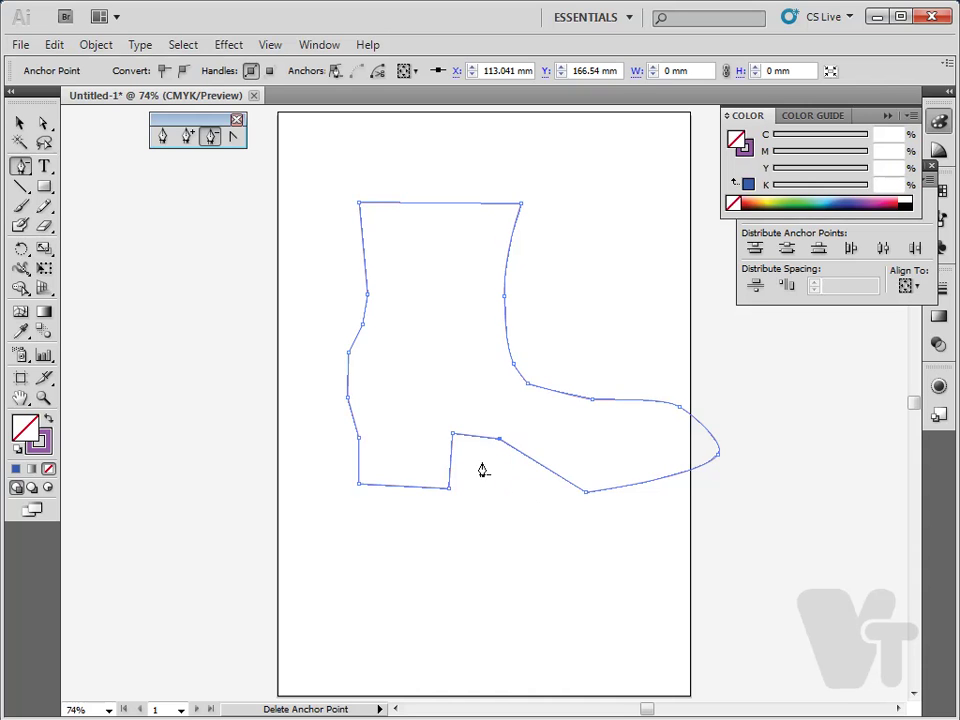
{"action": "left_click", "coordinate": [43, 122]}
{"action": "left_click_drag", "start_coordinate": [588, 493], "coordinate": [536, 485]}
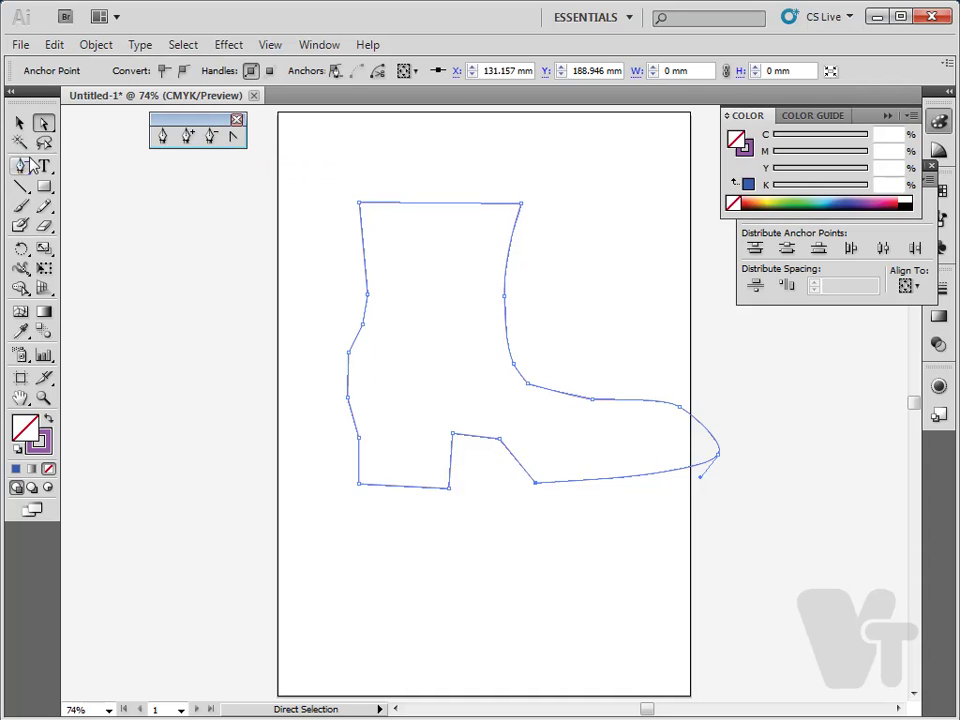
- Drag curve handles out of the heel-top anchor with Convert Anchor Point to round the arch
{"action": "left_click", "coordinate": [236, 137]}
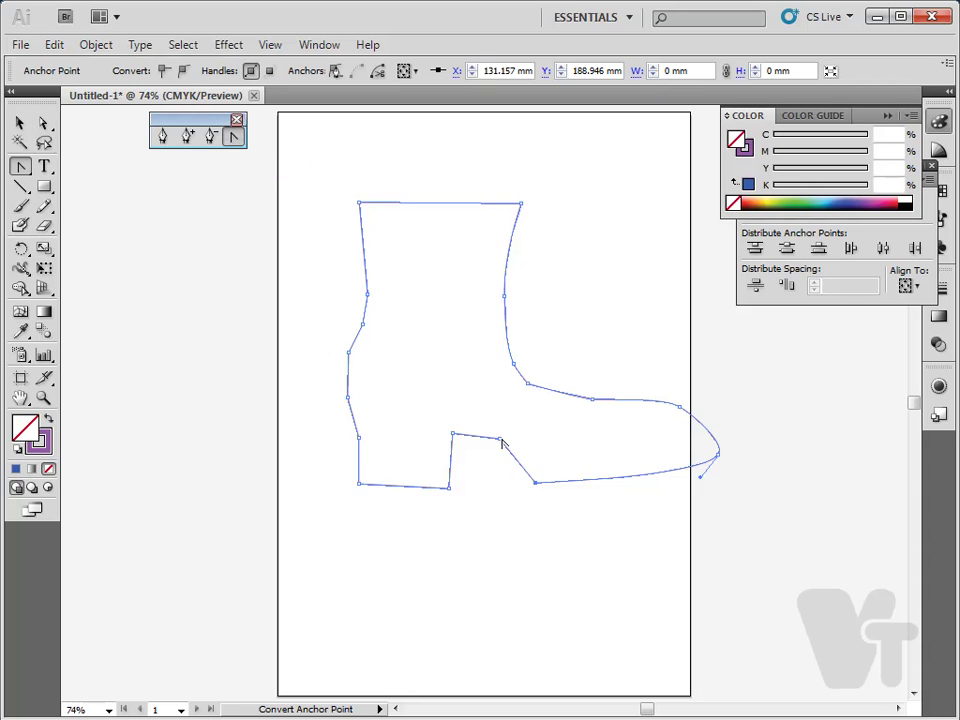
{"action": "mouse_move", "coordinate": [499, 440]}
{"action": "left_mouse_down"}
{"action": "mouse_move", "coordinate": [499, 450]}
{"action": "mouse_move", "coordinate": [484, 452]}
{"action": "mouse_move", "coordinate": [487, 427]}
{"action": "mouse_move", "coordinate": [495, 420]}
{"action": "mouse_move", "coordinate": [501, 433]}
{"action": "mouse_move", "coordinate": [489, 429]}
{"action": "mouse_move", "coordinate": [491, 439]}
{"action": "mouse_move", "coordinate": [489, 424]}
{"action": "left_mouse_up"}
{"action": "left_click", "coordinate": [43, 122]}
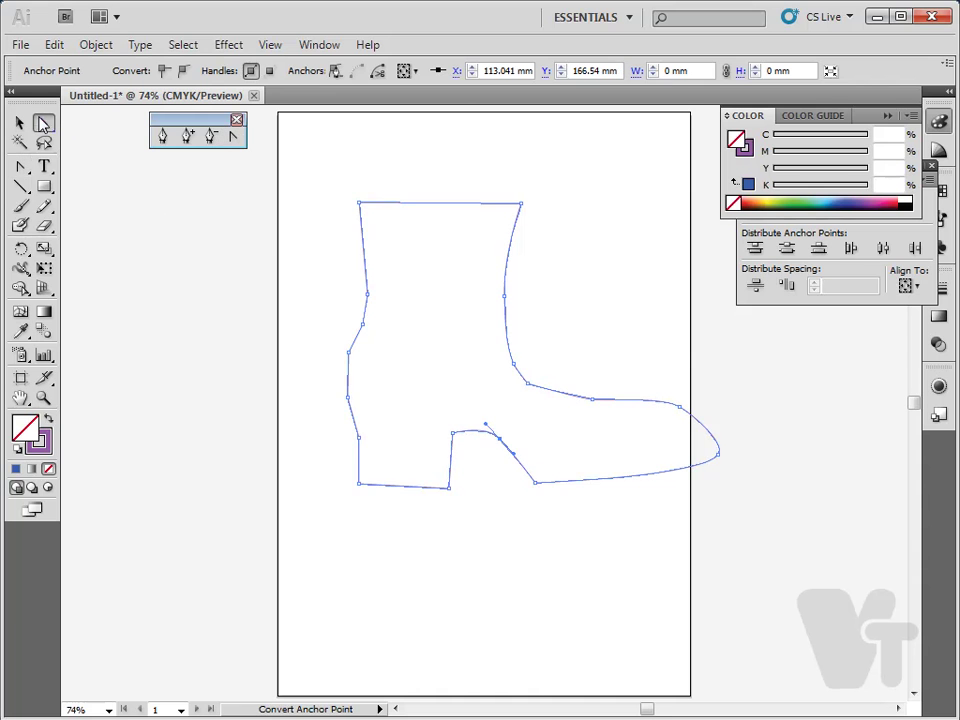
{"action": "left_click", "coordinate": [495, 450]}
{"action": "left_click", "coordinate": [503, 446]}
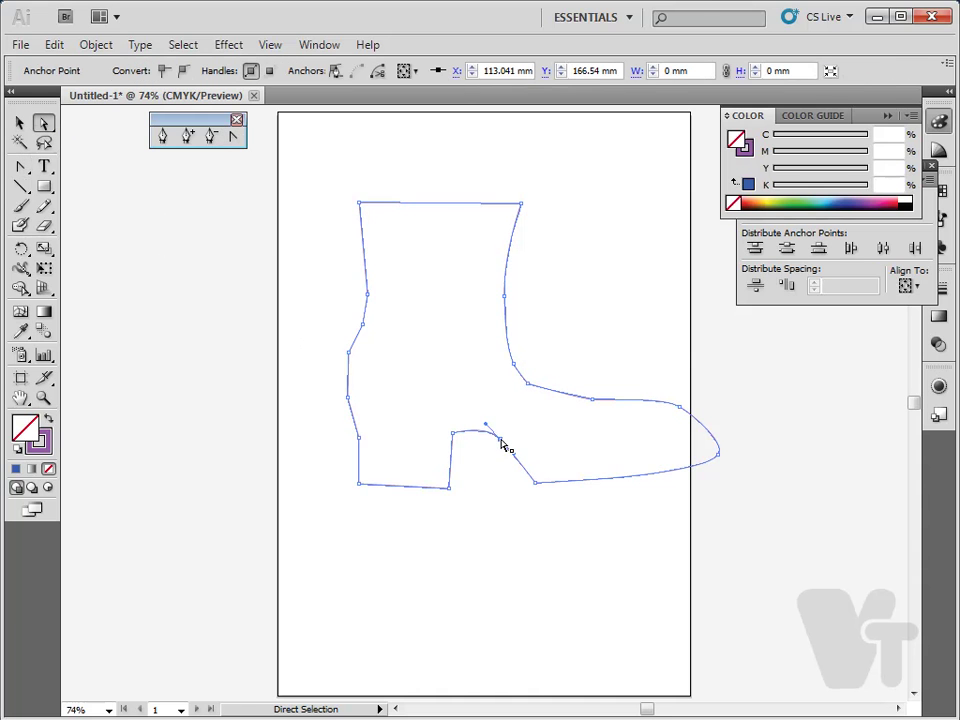
{"action": "left_click", "coordinate": [533, 486]}
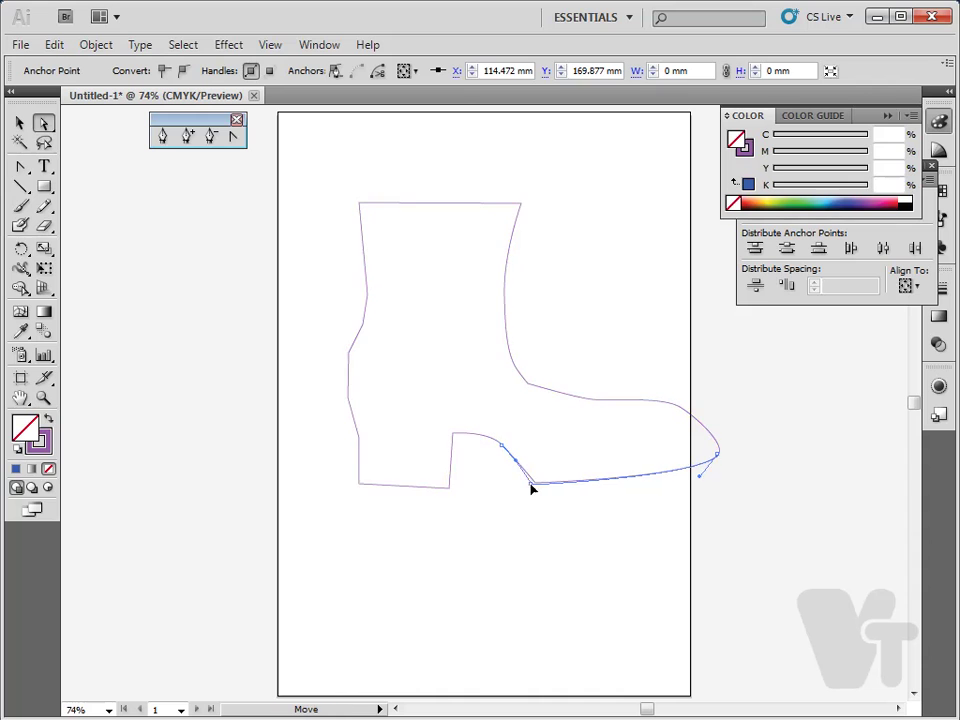
{"action": "left_click", "coordinate": [524, 488]}
{"action": "left_click", "coordinate": [551, 523]}
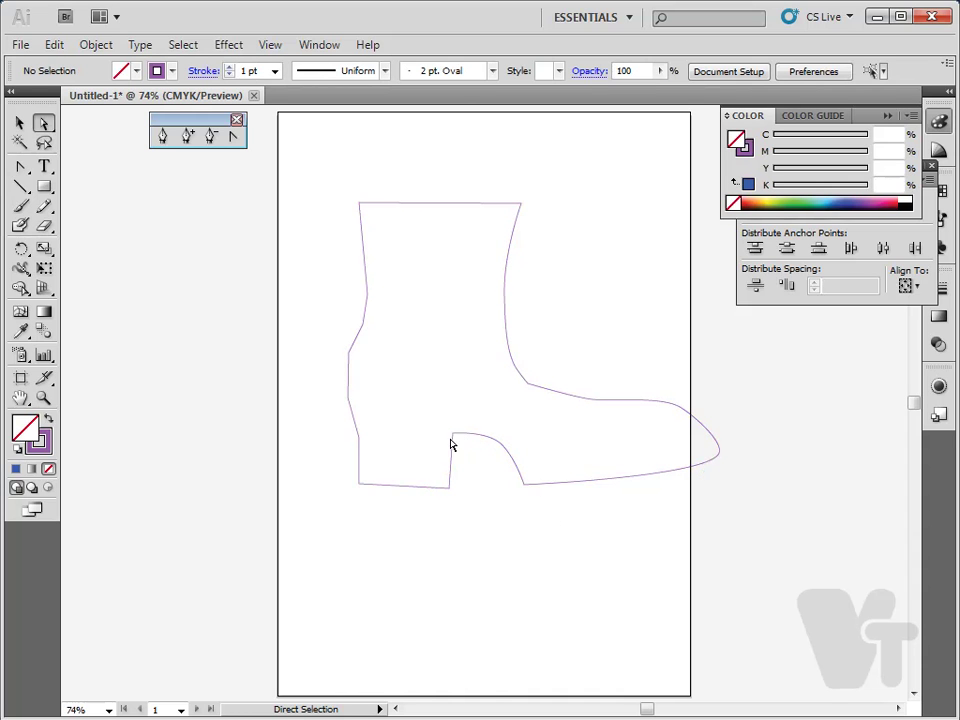
{"action": "left_click", "coordinate": [600, 398]}
- Lengthen the instep anchor's handle to smooth the instep curve
{"action": "left_click", "coordinate": [589, 400]}
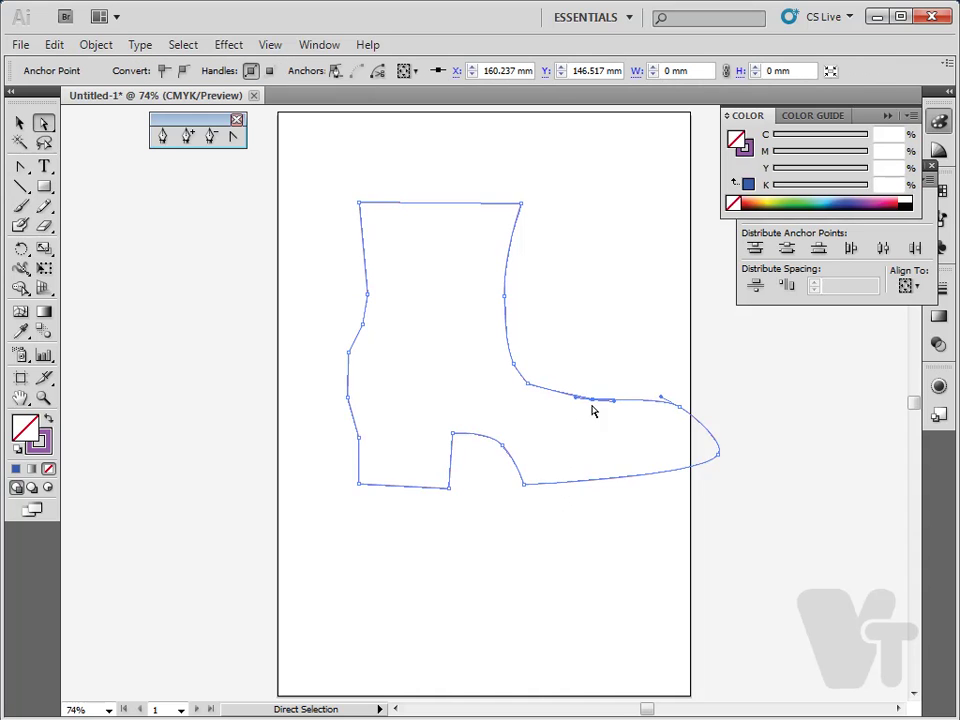
{"action": "left_click_drag", "start_coordinate": [577, 402], "coordinate": [625, 391]}
{"action": "left_click", "coordinate": [619, 364]}
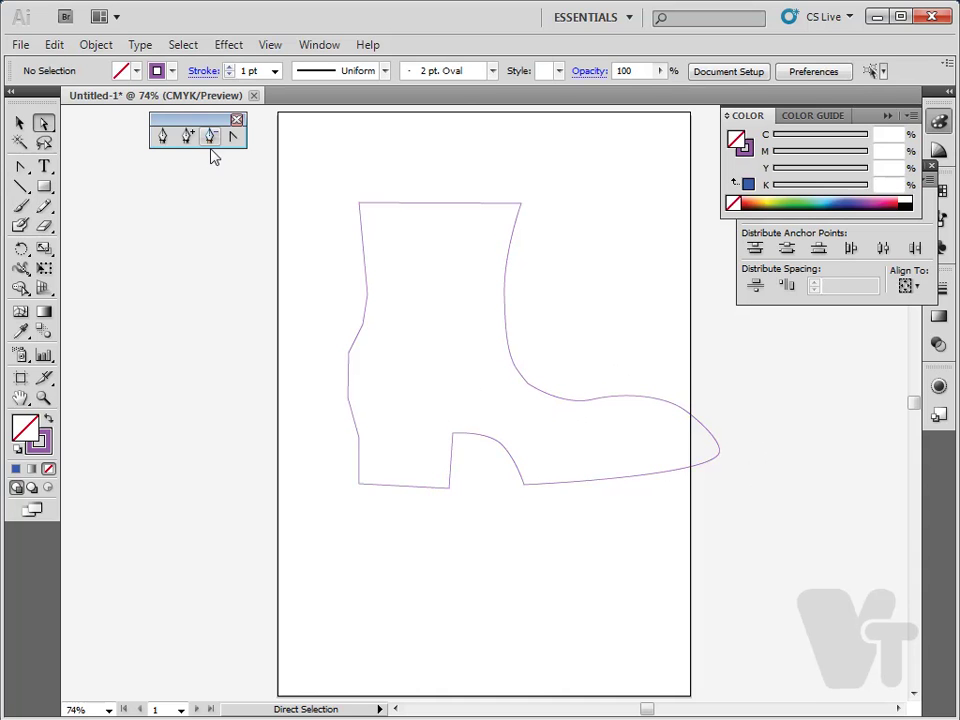
- Convert the heel's back anchor into a smooth curve by pulling out its handles
{"action": "left_click", "coordinate": [410, 487]}
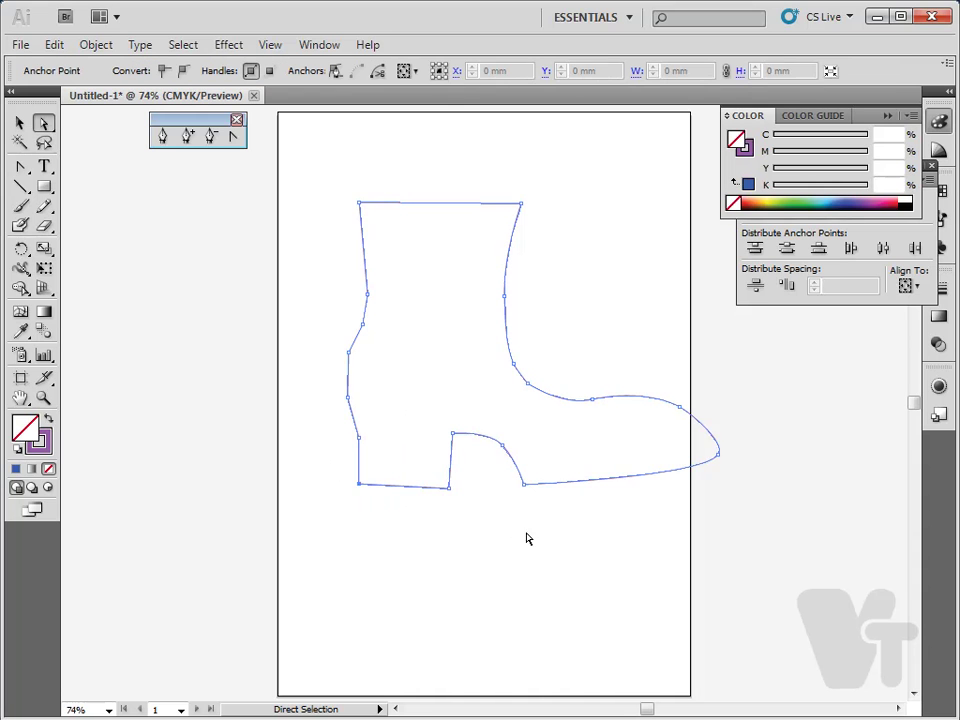
{"action": "left_click_drag", "start_coordinate": [337, 425], "coordinate": [367, 448]}
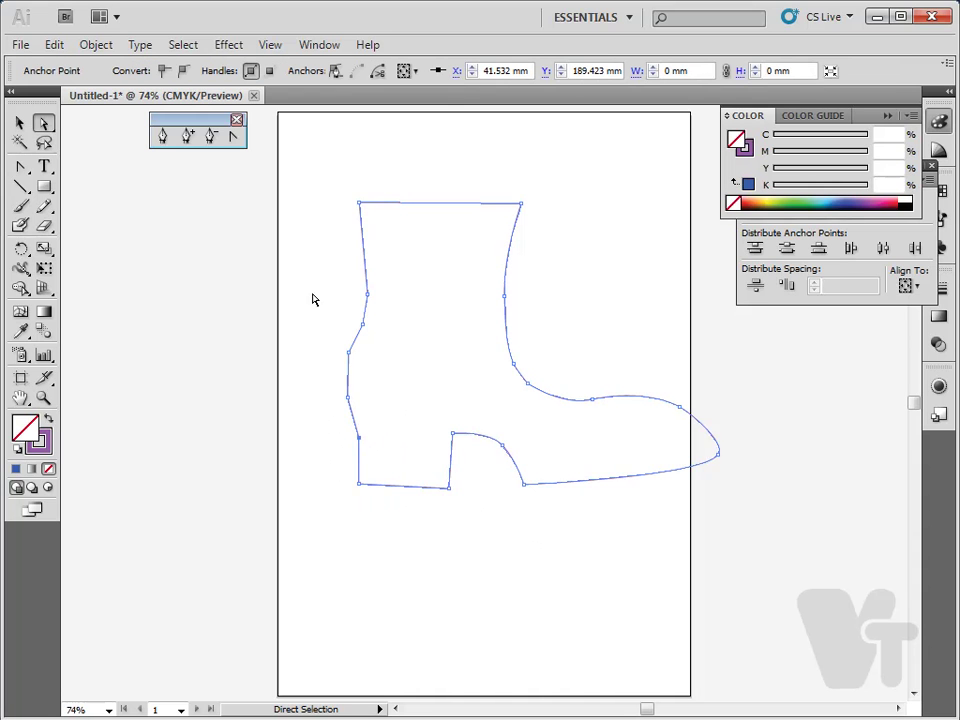
{"action": "left_click", "coordinate": [233, 135]}
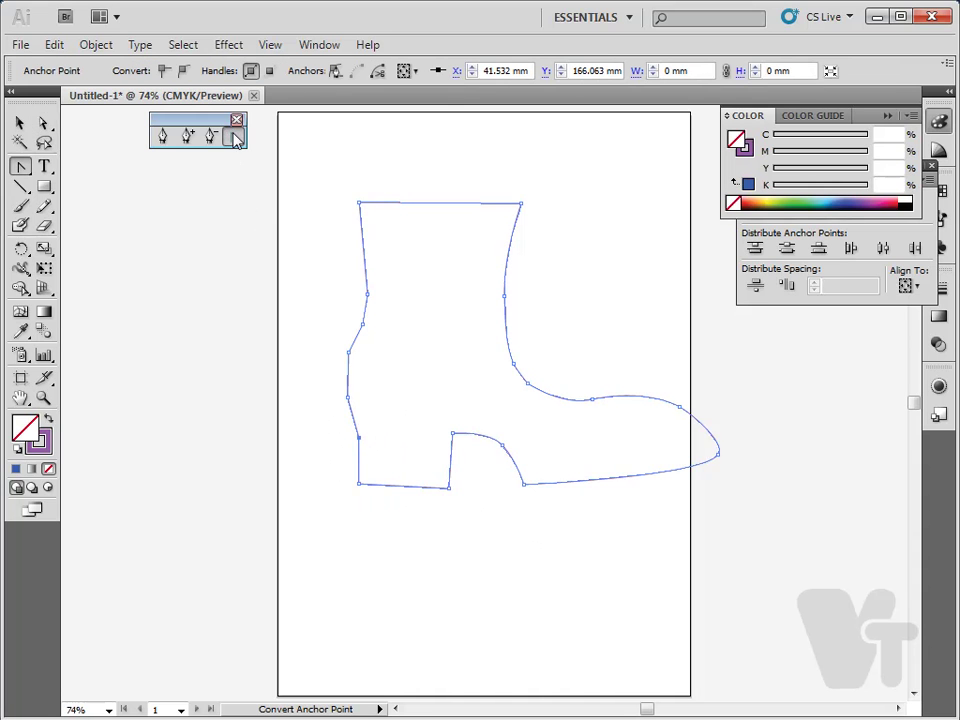
{"action": "left_click", "coordinate": [359, 438]}
{"action": "left_click_drag", "start_coordinate": [367, 428], "coordinate": [342, 374]}
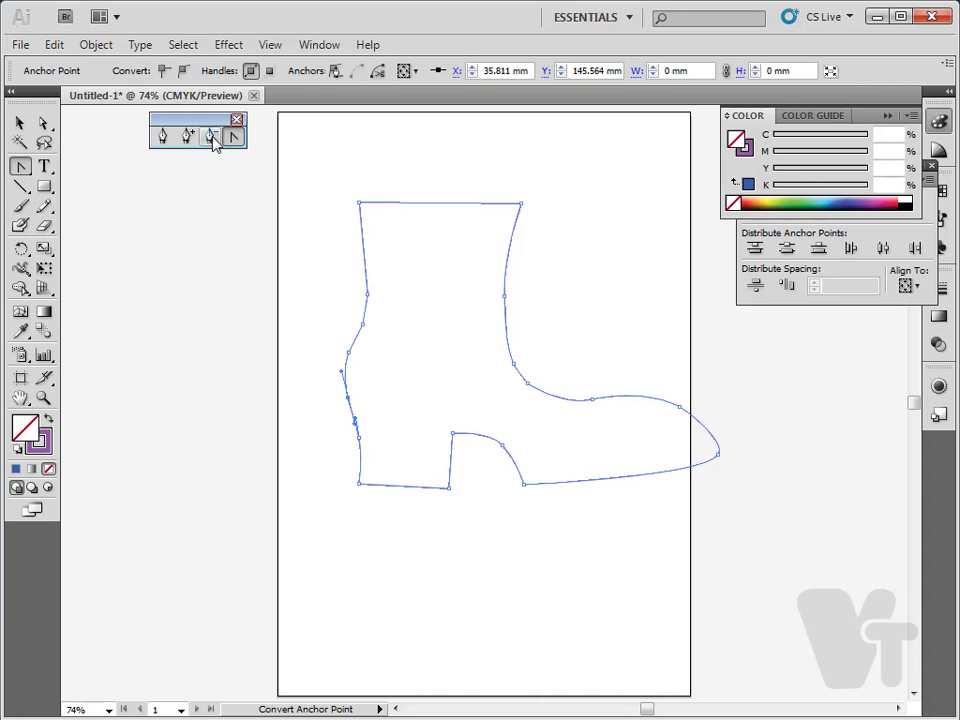
- Delete the extra anchor on the boot's back edge
{"action": "left_click", "coordinate": [210, 136]}
{"action": "left_click", "coordinate": [348, 352]}
{"action": "left_click", "coordinate": [43, 122]}
{"action": "left_click", "coordinate": [252, 290]}
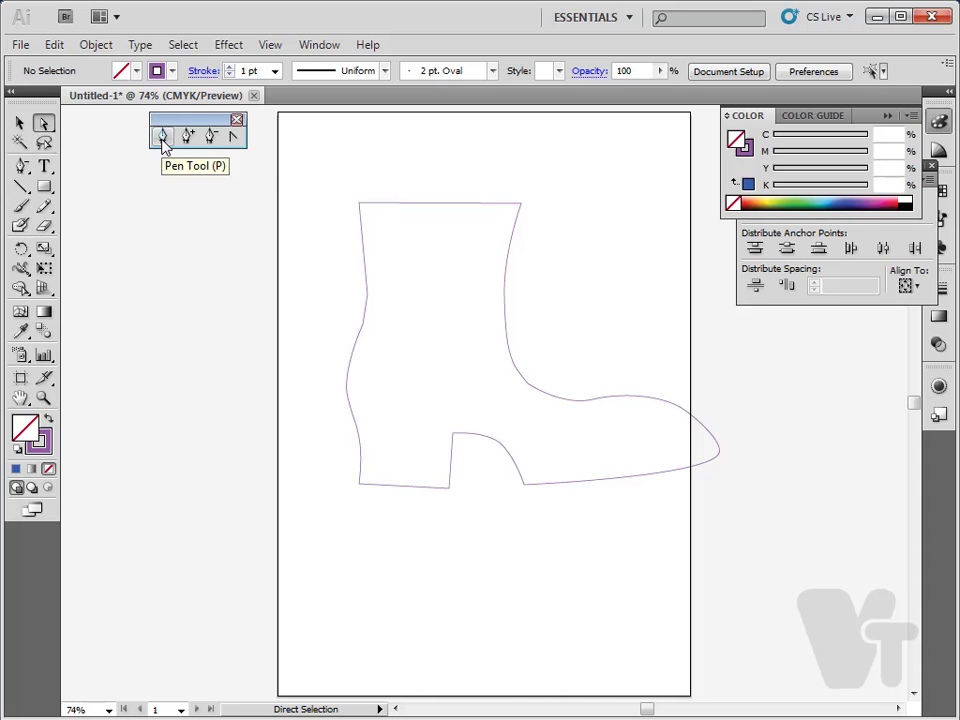
{"action": "left_click", "coordinate": [211, 137]}
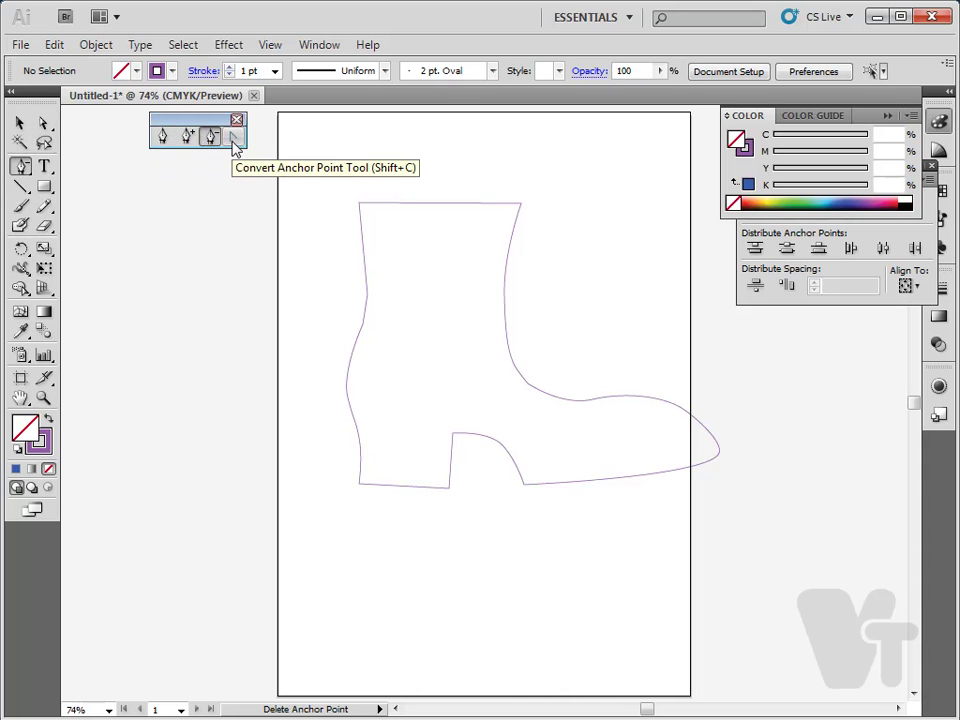
{"action": "key", "text": "a"}
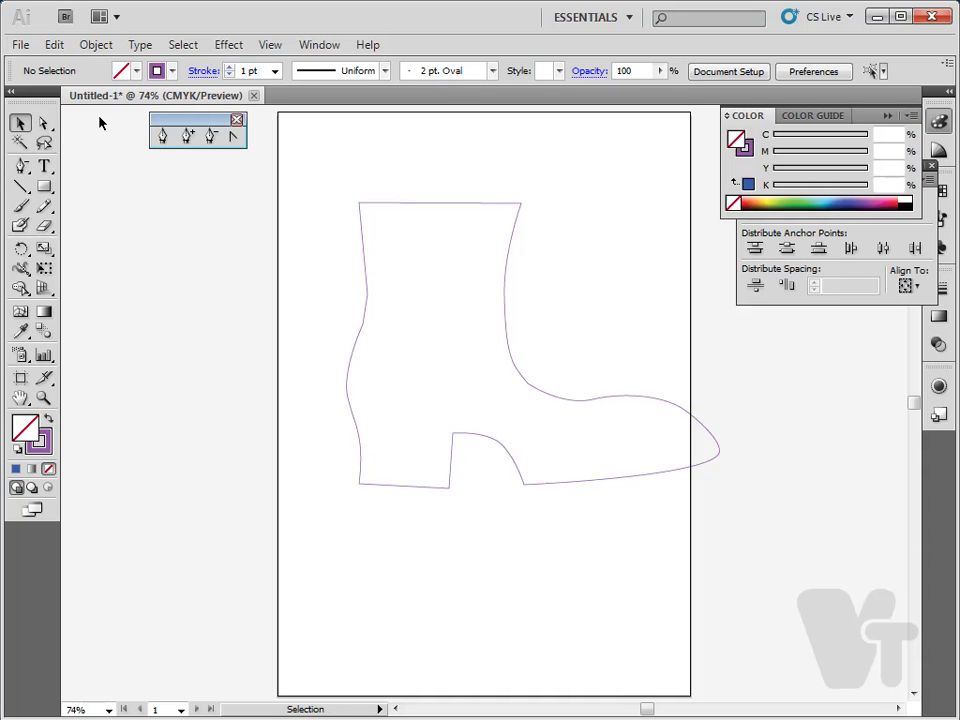
- Cut the outline at a back-edge anchor and pull the cut end away to open it
{"action": "left_click", "coordinate": [363, 325]}
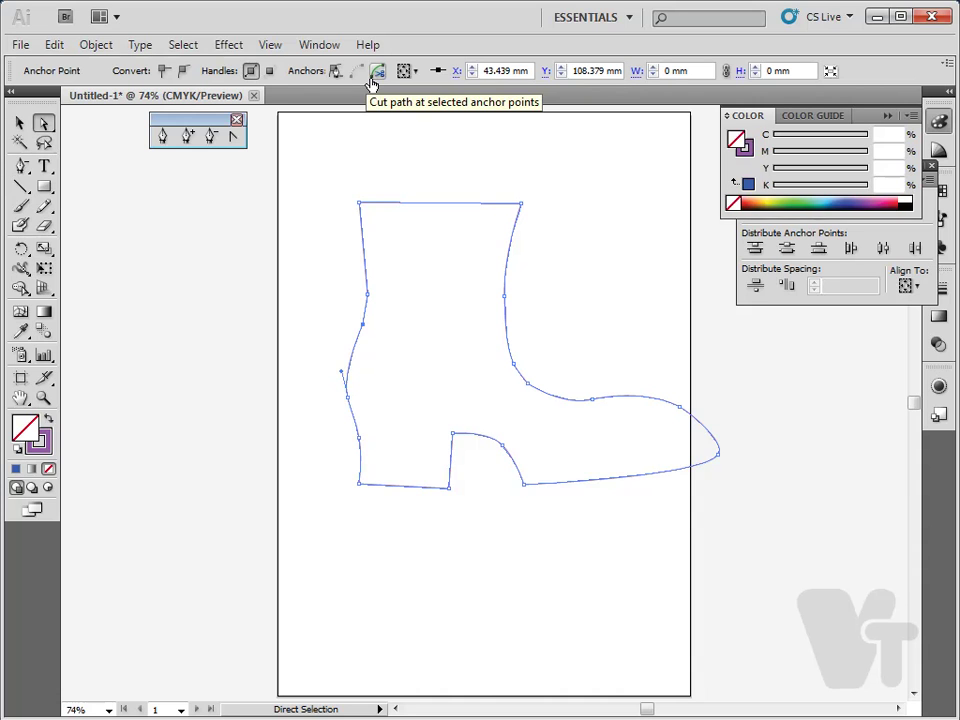
{"action": "left_click", "coordinate": [367, 294]}
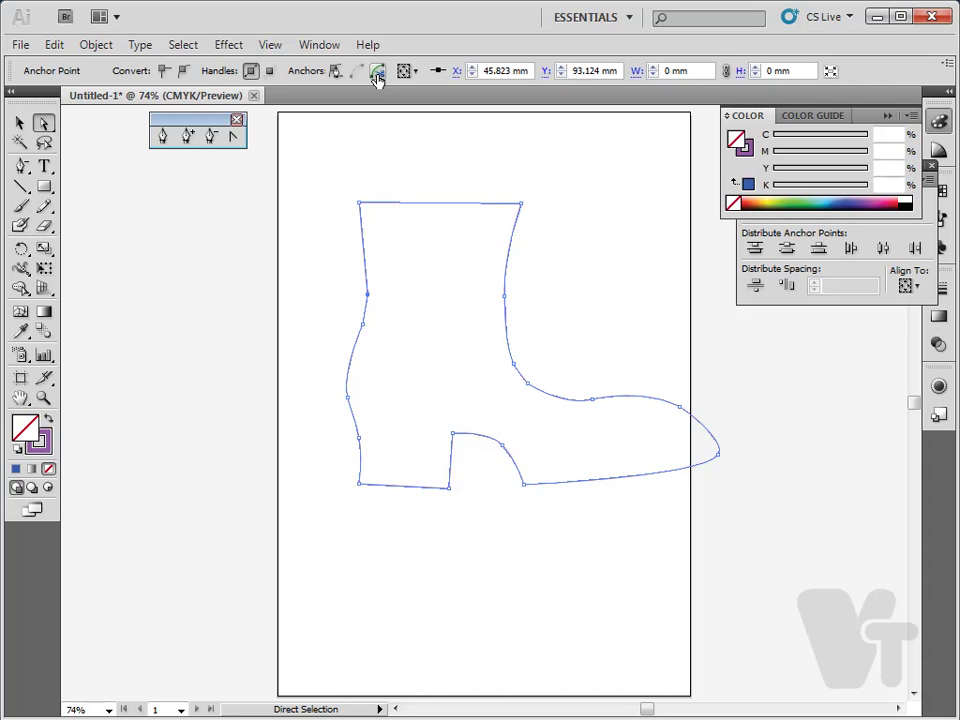
{"action": "left_click", "coordinate": [378, 310]}
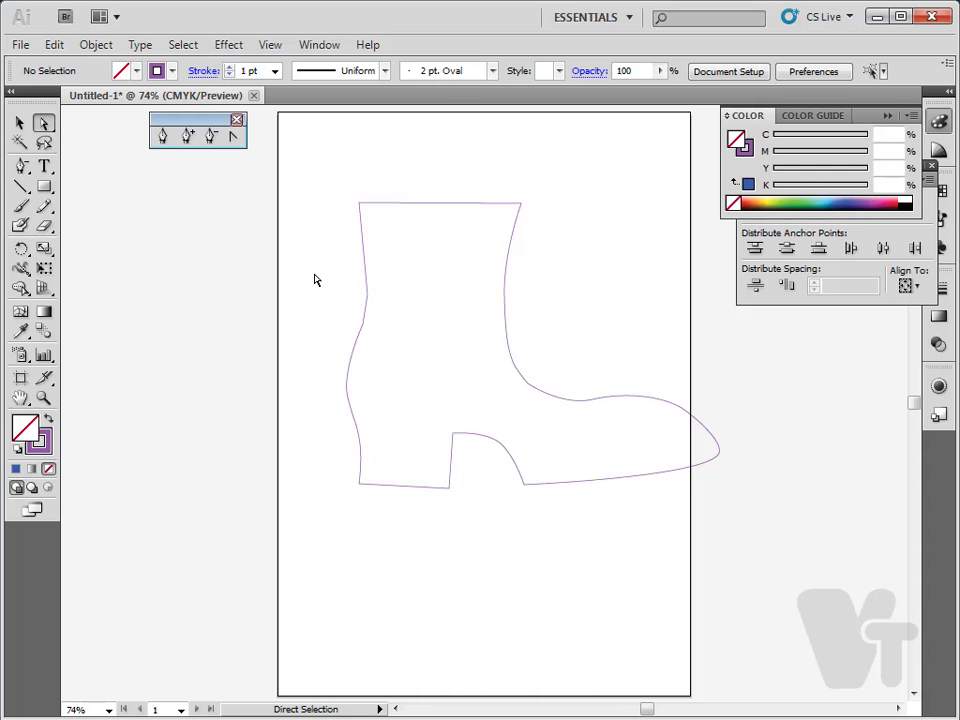
{"action": "left_click", "coordinate": [369, 293]}
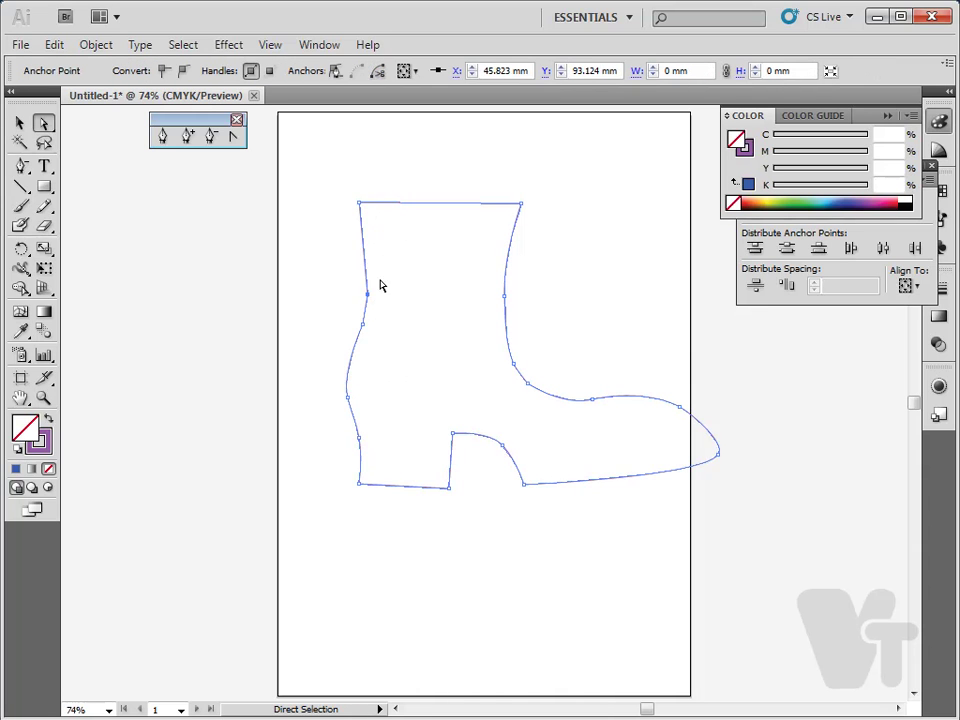
{"action": "mouse_move", "coordinate": [369, 295]}
{"action": "left_mouse_down"}
{"action": "mouse_move", "coordinate": [320, 283]}
{"action": "mouse_move", "coordinate": [364, 294]}
{"action": "mouse_move", "coordinate": [357, 284]}
{"action": "left_mouse_up"}
{"action": "left_click", "coordinate": [348, 333]}
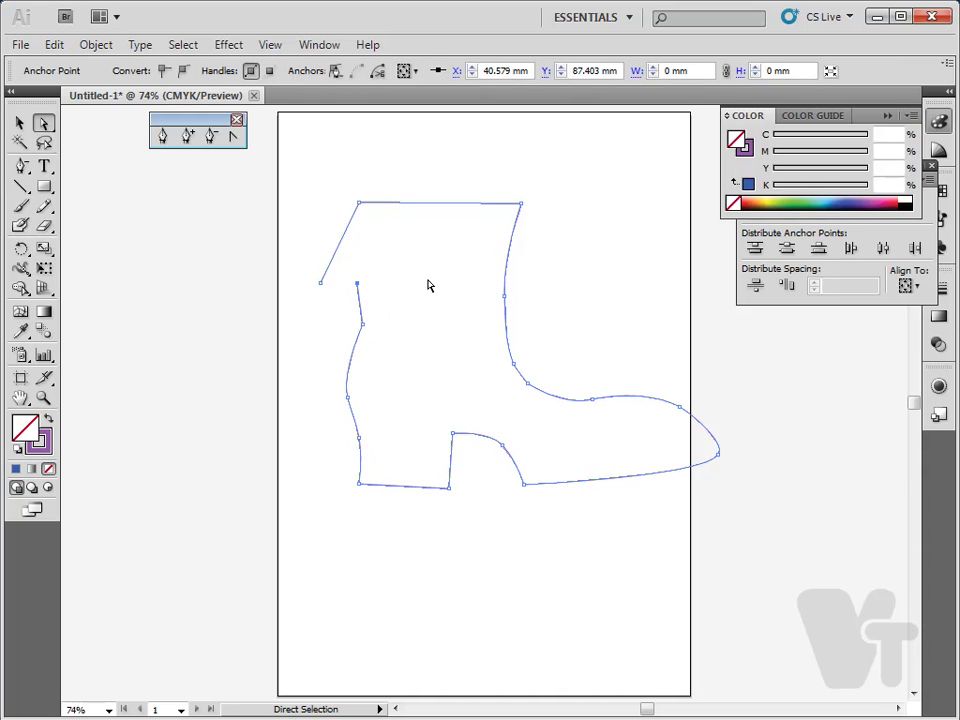
- Undo a stray top-right corner move and realign the loose end with the back edge
{"action": "left_click", "coordinate": [530, 297]}
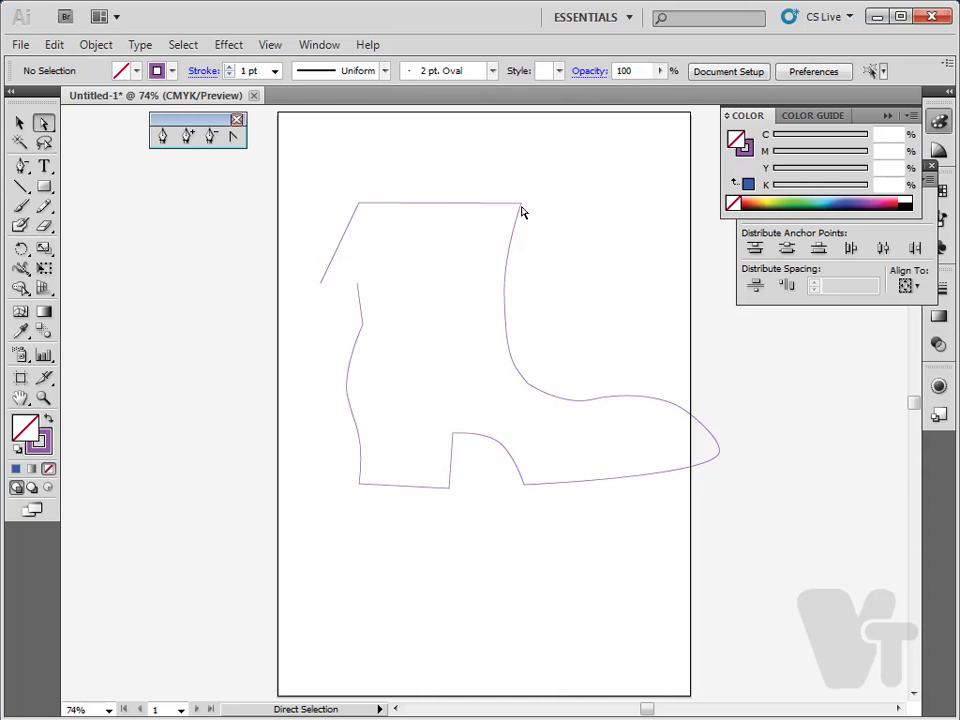
{"action": "left_click_drag", "start_coordinate": [522, 207], "coordinate": [519, 176]}
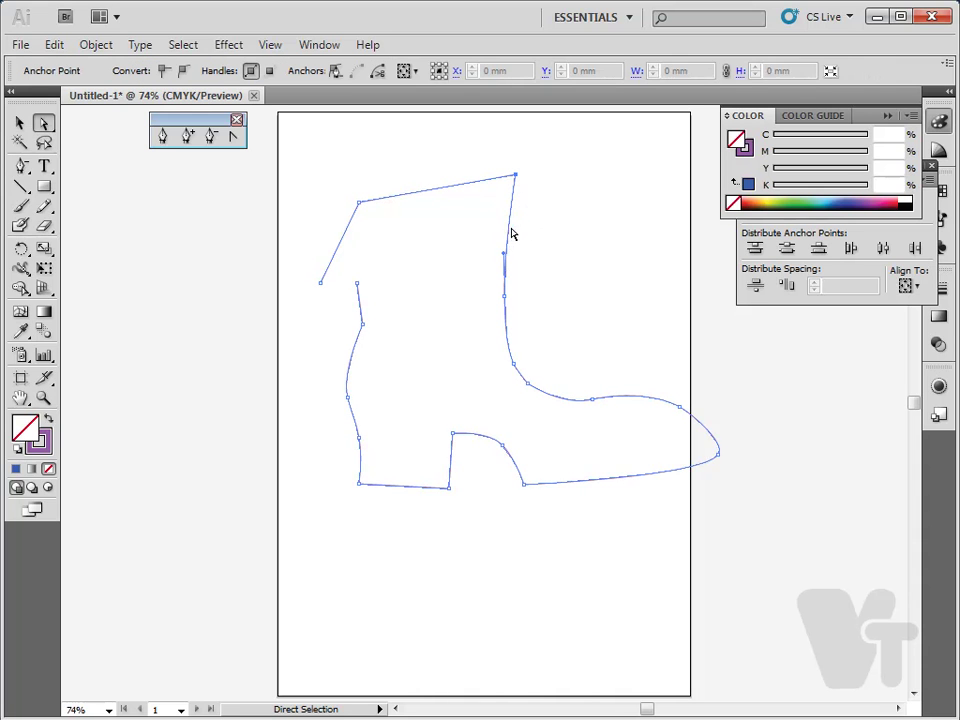
{"action": "key", "text": "ctrl+z"}
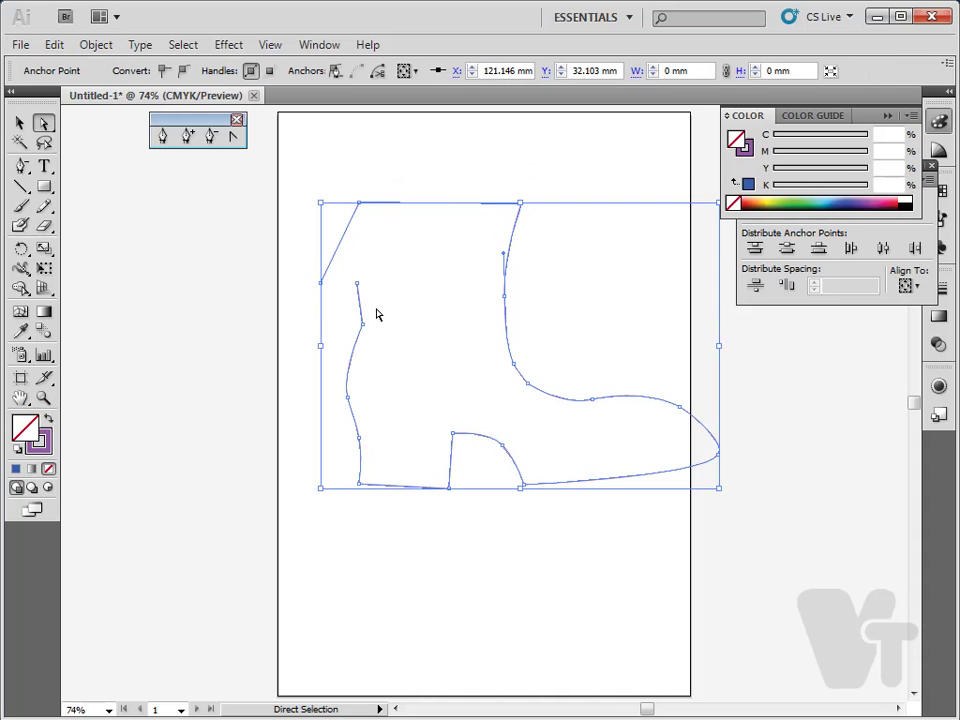
{"action": "left_click_drag", "start_coordinate": [322, 284], "coordinate": [357, 283]}
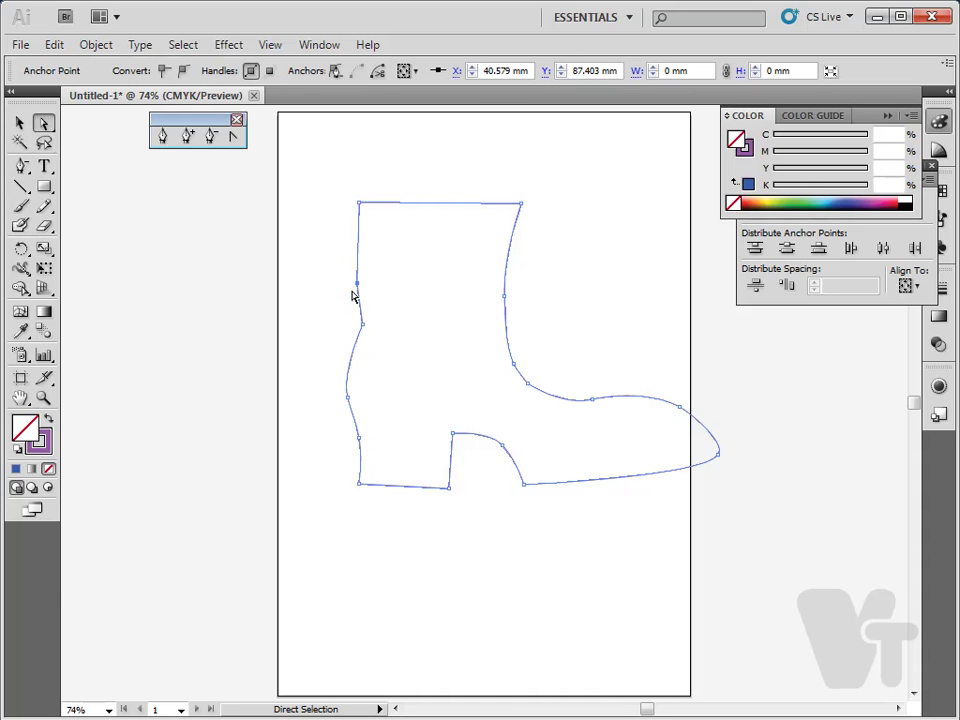
{"action": "mouse_move", "coordinate": [356, 282]}
{"action": "left_mouse_down"}
{"action": "mouse_move", "coordinate": [352, 274]}
{"action": "mouse_move", "coordinate": [359, 286]}
{"action": "left_mouse_up"}
{"action": "left_click", "coordinate": [354, 277]}
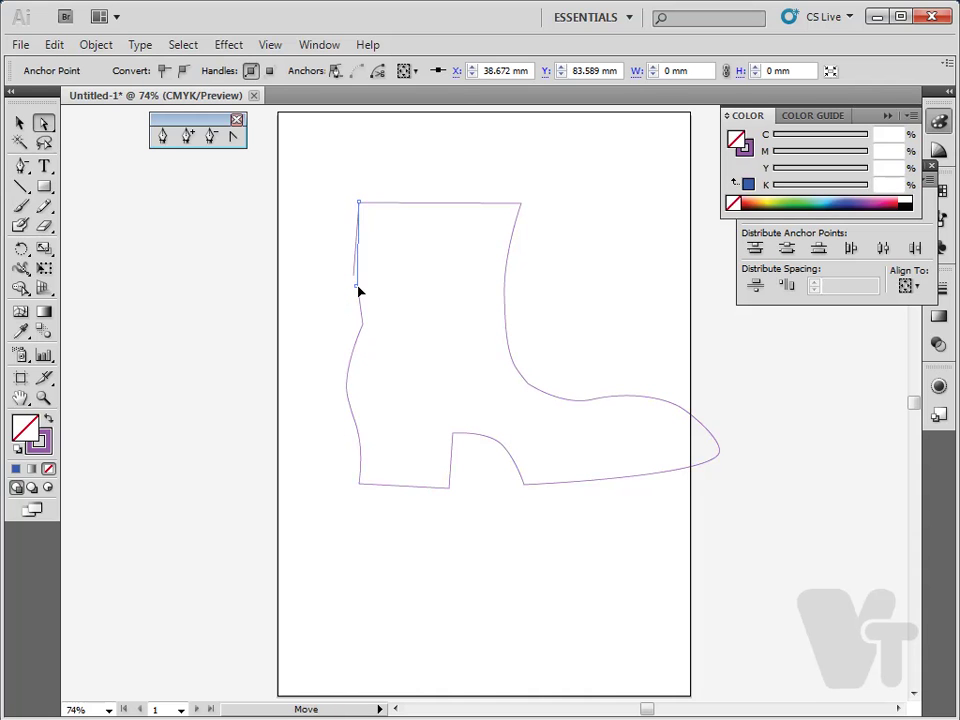
{"action": "left_click", "coordinate": [358, 321]}
{"action": "left_click", "coordinate": [351, 297]}
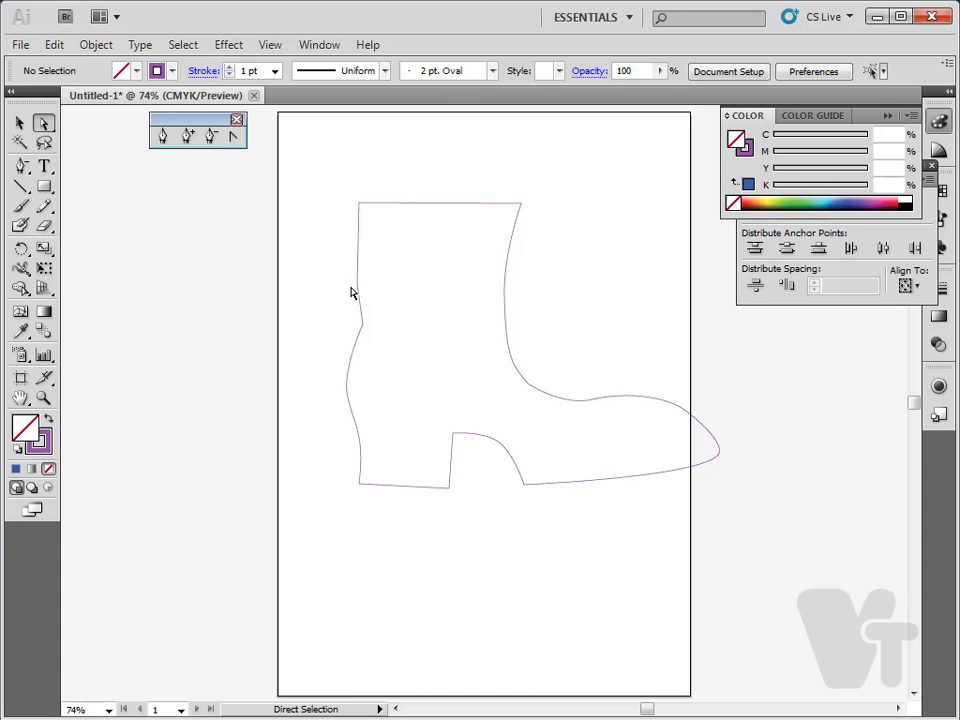
{"action": "left_click", "coordinate": [358, 287]}
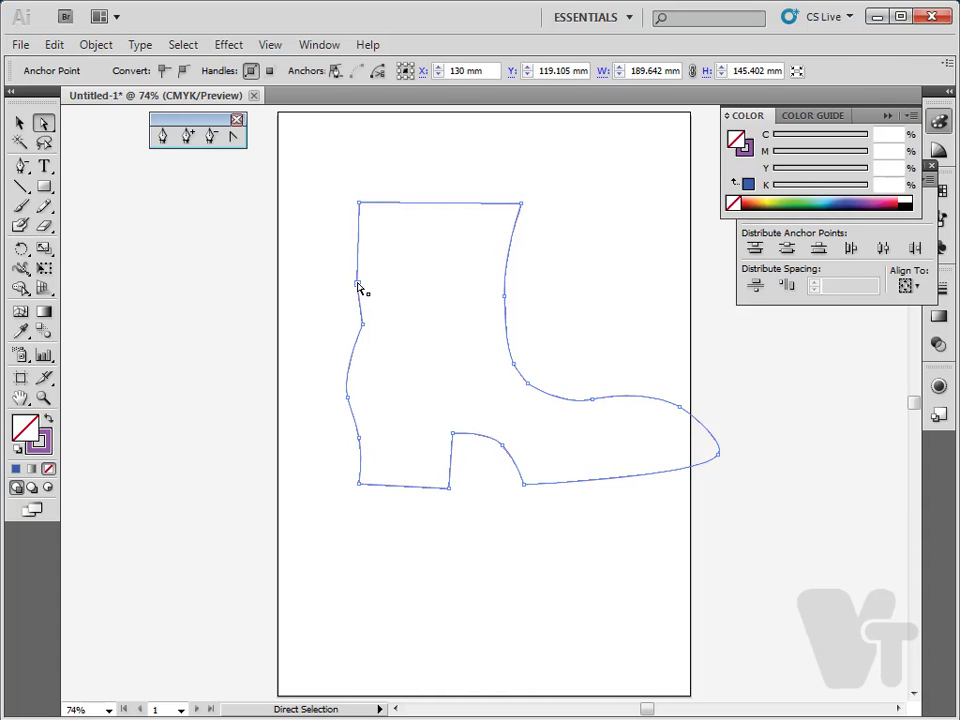
{"action": "left_click", "coordinate": [358, 285]}
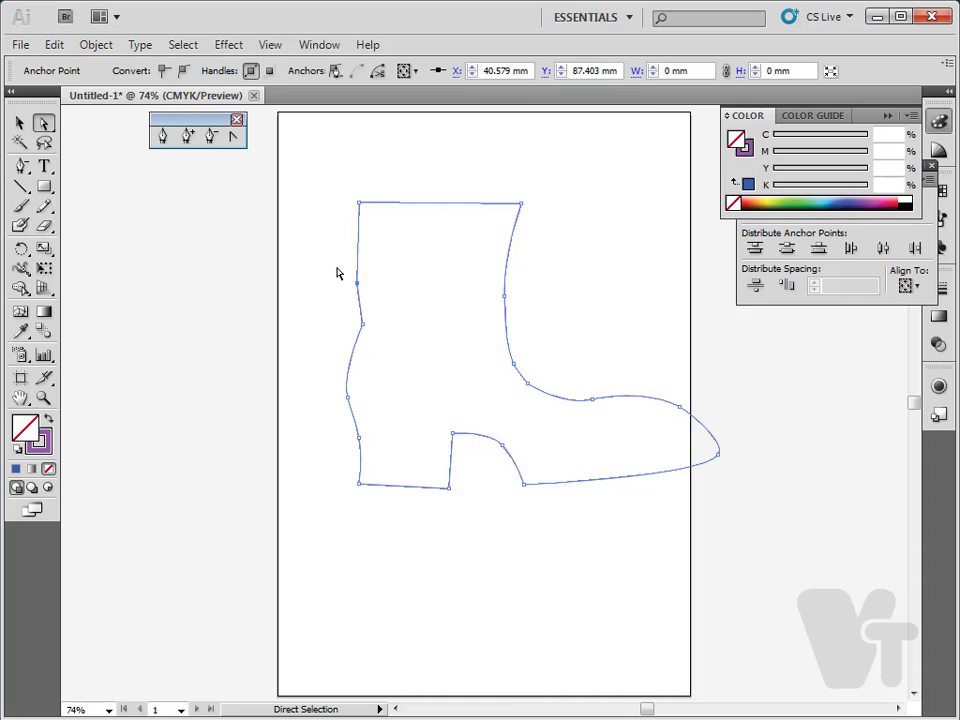
- Join the path's open back-edge end points, undoing a trial left-edge reshape
{"action": "left_click_drag", "start_coordinate": [351, 287], "coordinate": [376, 296]}
{"action": "left_click_drag", "start_coordinate": [376, 299], "coordinate": [376, 300]}
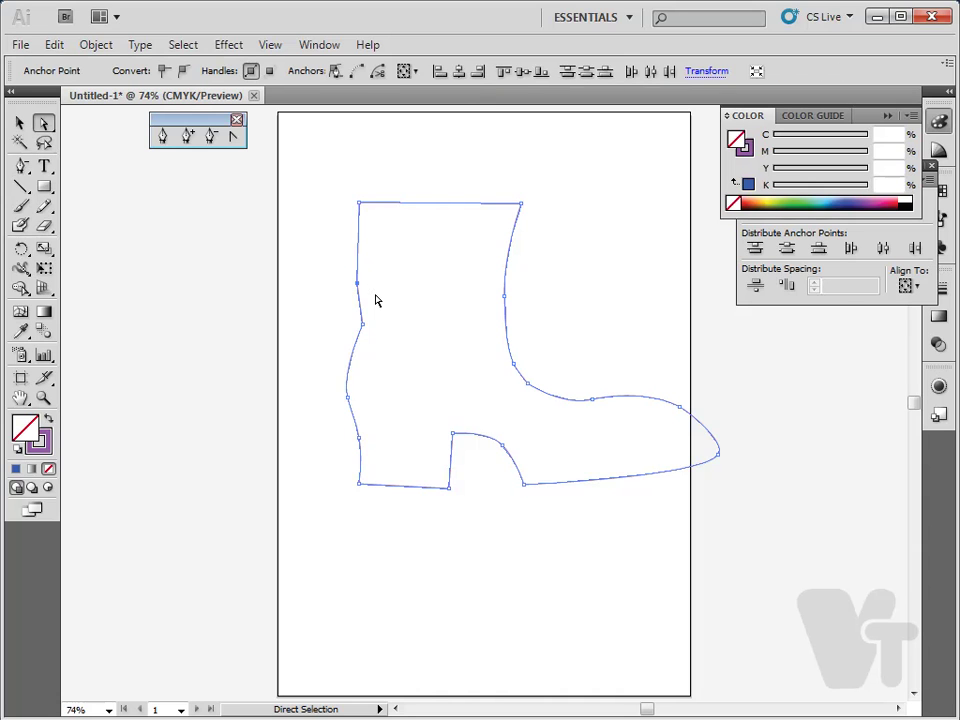
{"action": "left_click", "coordinate": [357, 76]}
{"action": "left_click", "coordinate": [350, 289]}
{"action": "left_click_drag", "start_coordinate": [357, 286], "coordinate": [392, 255]}
{"action": "left_click", "coordinate": [341, 247]}
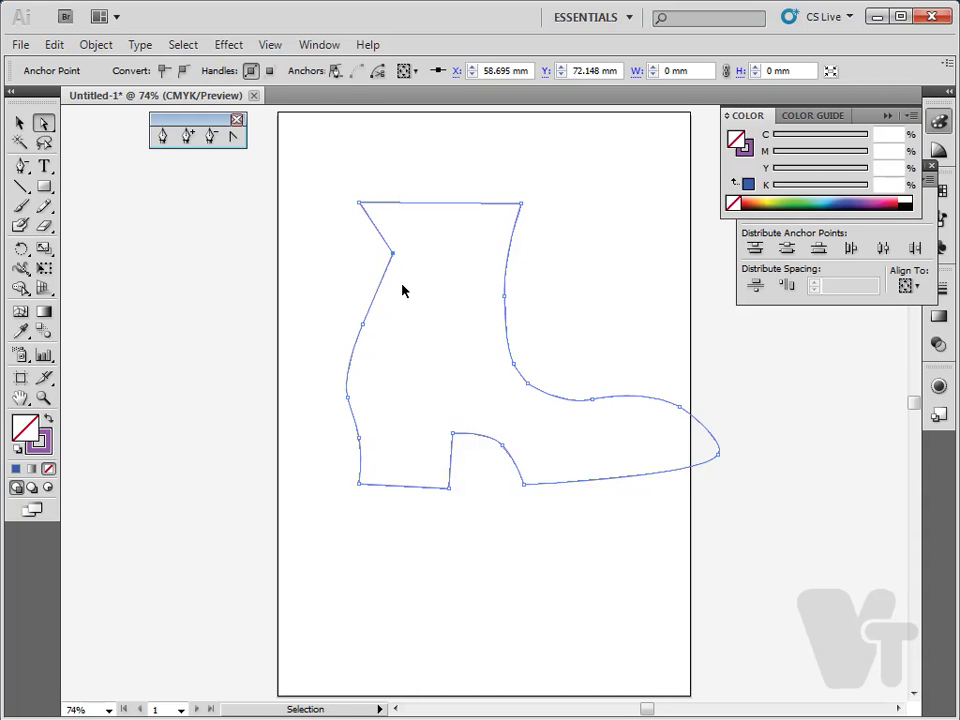
{"action": "key", "text": "ctrl+z"}
{"action": "key", "text": "ctrl+z"}
{"action": "left_click", "coordinate": [338, 287]}
- Delete the extra anchor on the boot's upper-left edge
{"action": "left_click", "coordinate": [360, 282]}
{"action": "left_click", "coordinate": [233, 136]}
{"action": "left_click", "coordinate": [210, 138]}
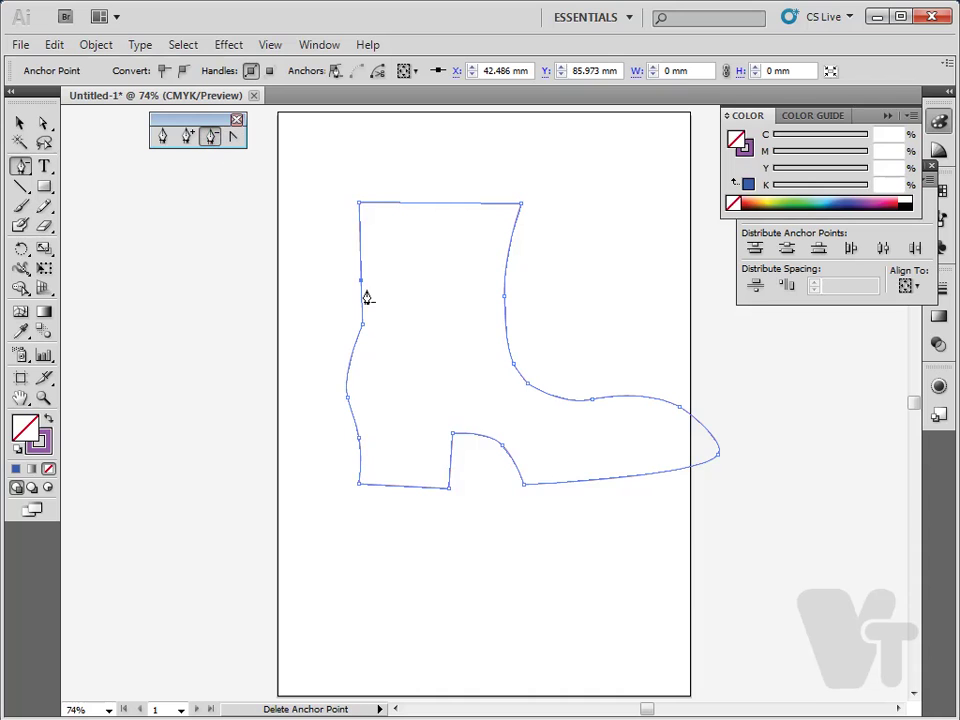
{"action": "left_click", "coordinate": [362, 288]}
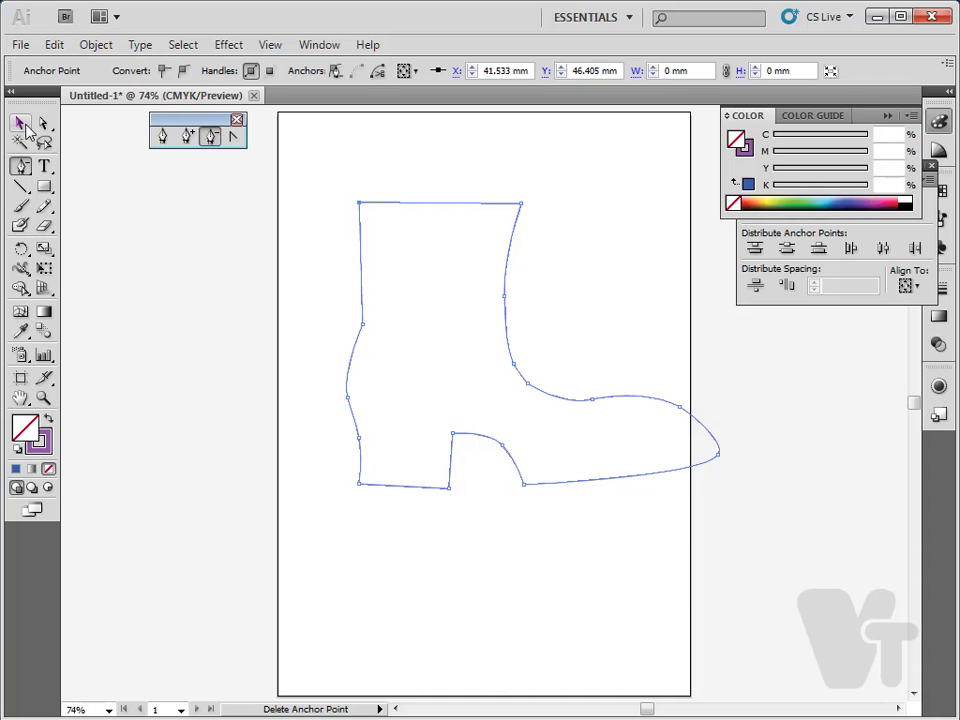
{"action": "key", "text": "a"}
- Convert the left-edge anchor to a smooth curve and move it upward
{"action": "left_click", "coordinate": [361, 324]}
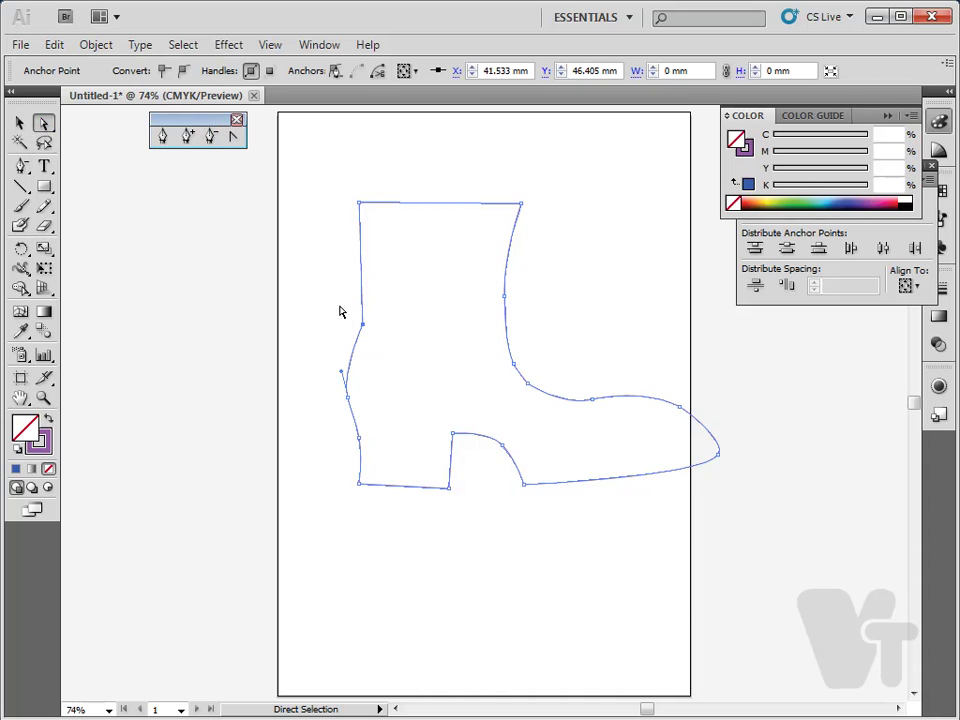
{"action": "left_click", "coordinate": [234, 137]}
{"action": "left_click_drag", "start_coordinate": [363, 327], "coordinate": [375, 274]}
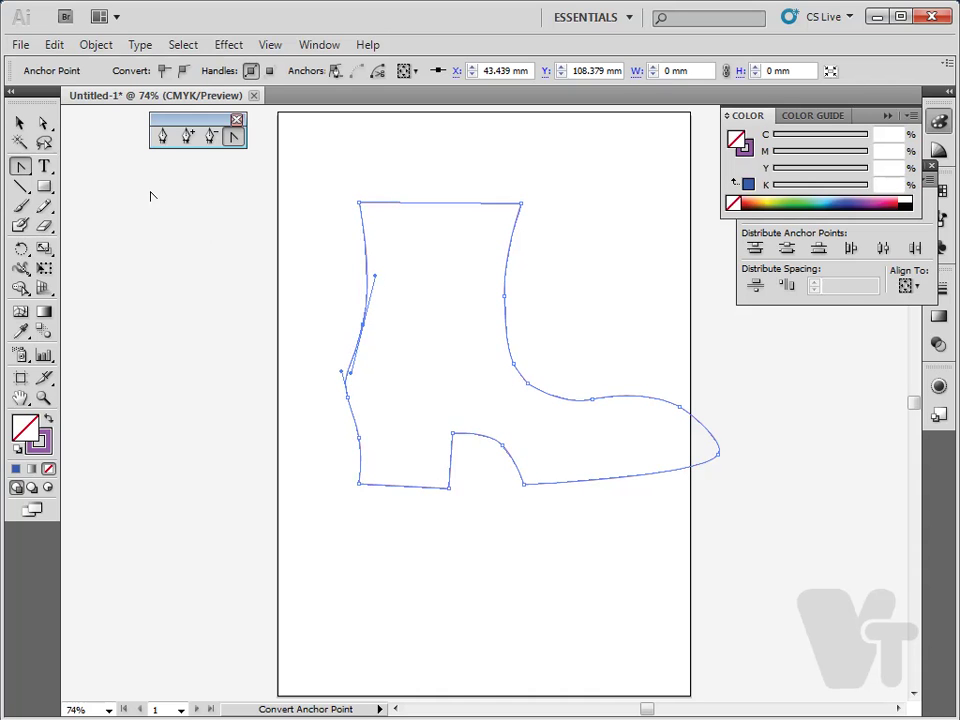
{"action": "key", "text": "a"}
{"action": "left_click_drag", "start_coordinate": [366, 328], "coordinate": [358, 306]}
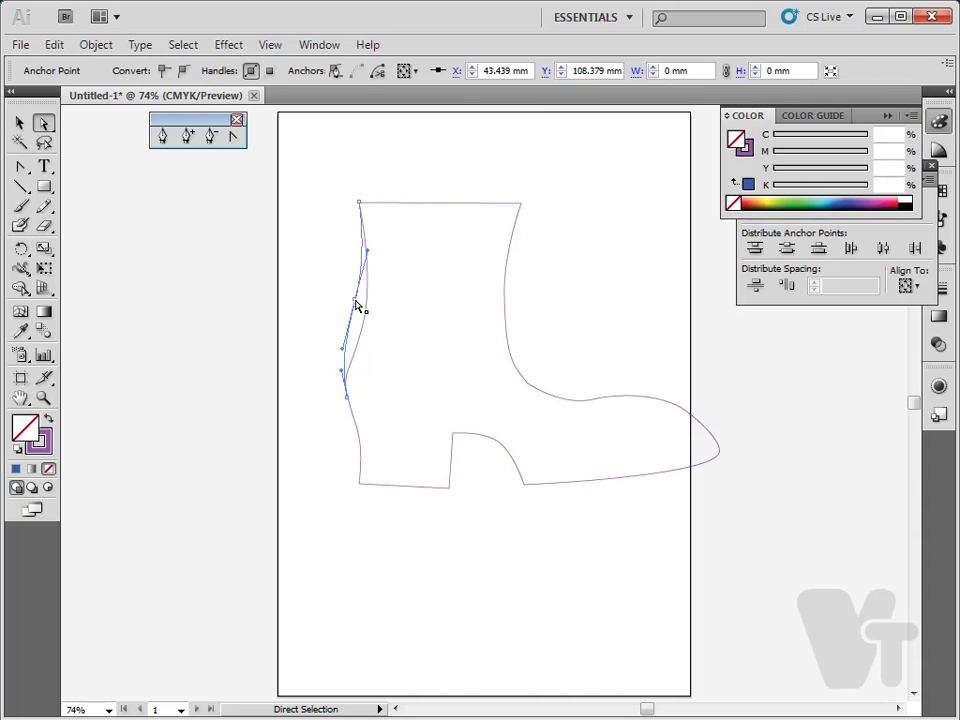
{"action": "left_click", "coordinate": [306, 272]}
- Adjust the boot's top-left, top-right and bottom-left corner points to widen the shaft
{"action": "left_click_drag", "start_coordinate": [319, 183], "coordinate": [347, 200]}
{"action": "left_click", "coordinate": [370, 359]}
{"action": "left_click_drag", "start_coordinate": [553, 182], "coordinate": [523, 199]}
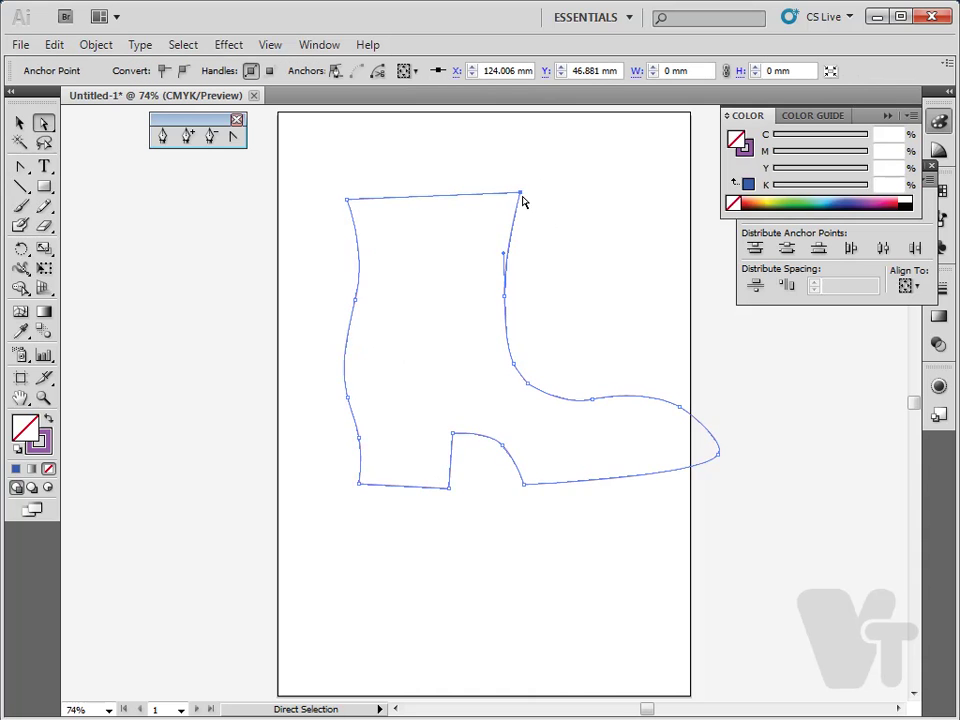
{"action": "left_click", "coordinate": [559, 204]}
{"action": "left_click_drag", "start_coordinate": [447, 535], "coordinate": [366, 493]}
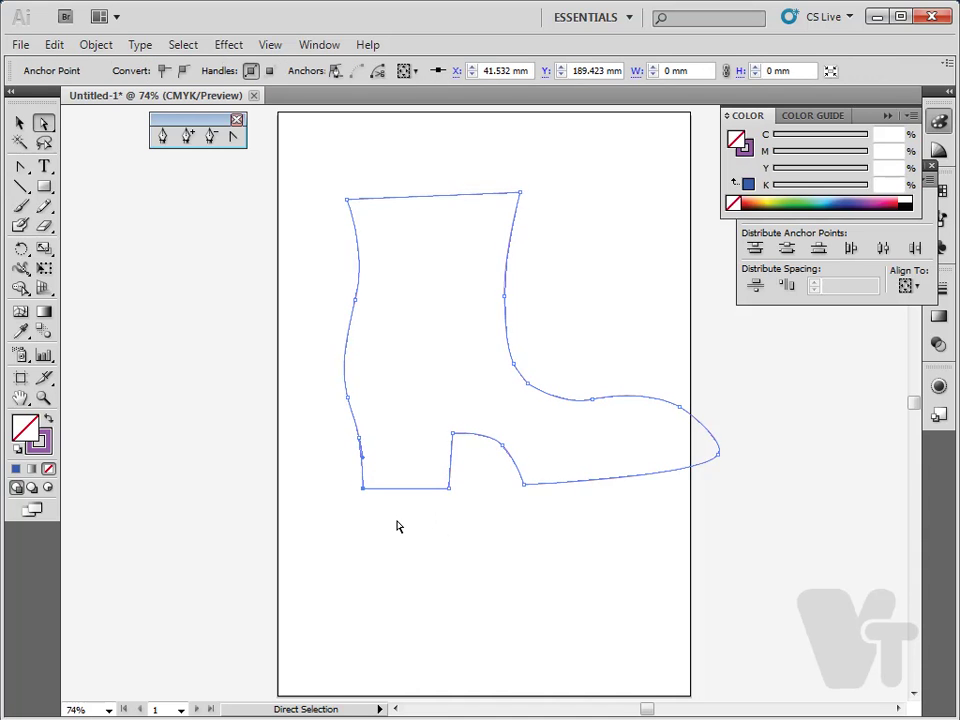
{"action": "left_click", "coordinate": [404, 514]}
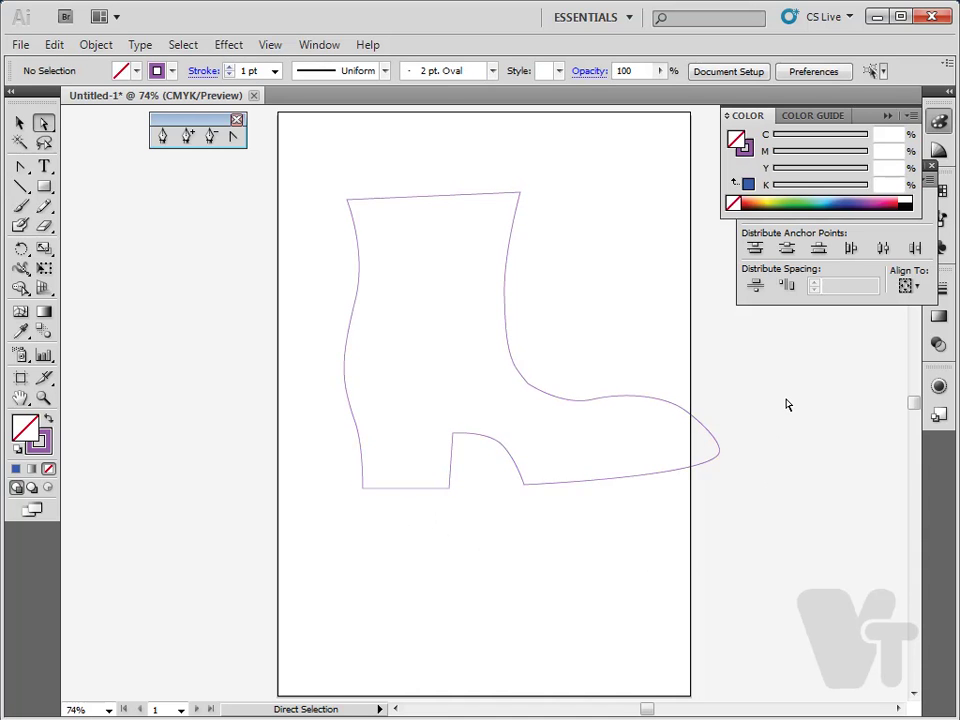
- Move the toe anchors to reshape the toe and flatten the instep
{"action": "left_click_drag", "start_coordinate": [774, 358], "coordinate": [589, 525]}
{"action": "left_click_drag", "start_coordinate": [791, 356], "coordinate": [718, 466]}
{"action": "left_click", "coordinate": [619, 373]}
{"action": "left_click_drag", "start_coordinate": [619, 373], "coordinate": [583, 427]}
{"action": "key", "text": "ctrl+z"}
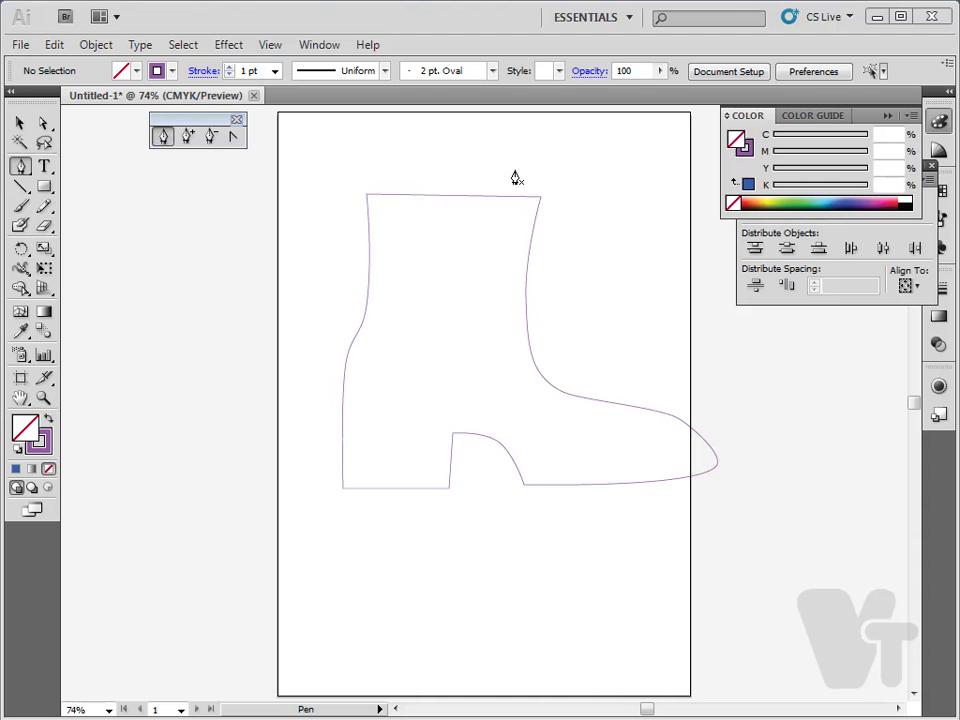
- Trace the boot's top edge with the Pen and bend the segment down its back
{"action": "left_click", "coordinate": [692, 435], "text": "ctrl"}
{"action": "left_click", "coordinate": [388, 206], "text": "ctrl"}
{"action": "left_click", "coordinate": [373, 201]}
{"action": "left_click", "coordinate": [452, 202]}
{"action": "left_click", "coordinate": [514, 203]}
{"action": "left_click_drag", "start_coordinate": [514, 203], "coordinate": [508, 222]}
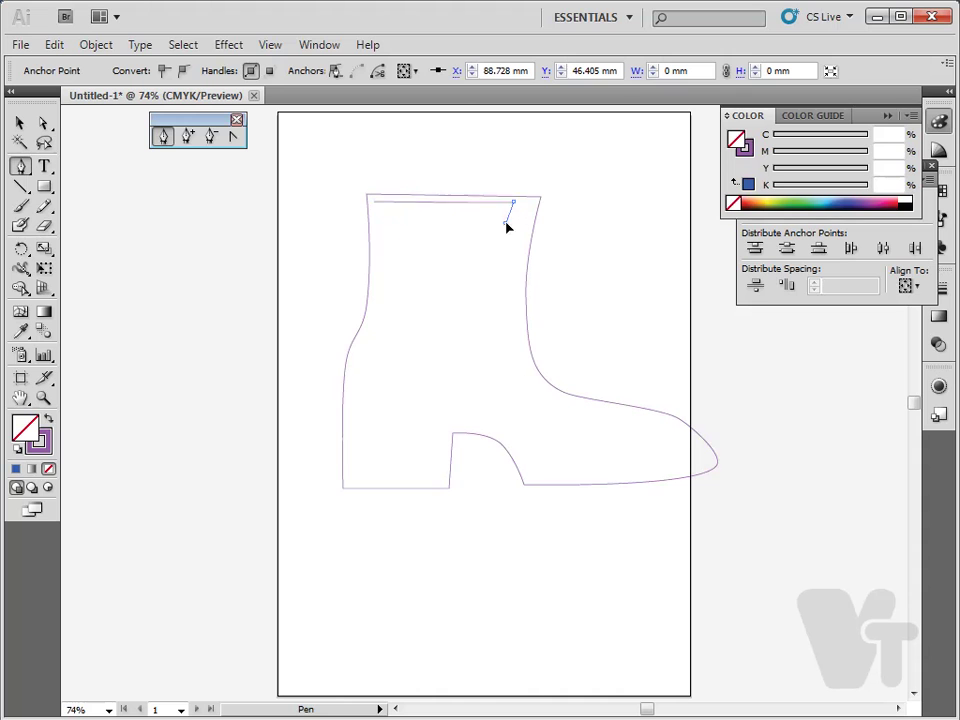
- Continue the trace down the back and along the instep to the toe, then delete it
{"action": "left_click", "coordinate": [504, 292]}
{"action": "left_click", "coordinate": [511, 331]}
{"action": "left_click", "coordinate": [534, 372]}
{"action": "left_click", "coordinate": [577, 397]}
{"action": "left_click", "coordinate": [637, 404]}
{"action": "left_click_drag", "start_coordinate": [690, 402], "coordinate": [749, 428]}
{"action": "key", "text": "Delete"}
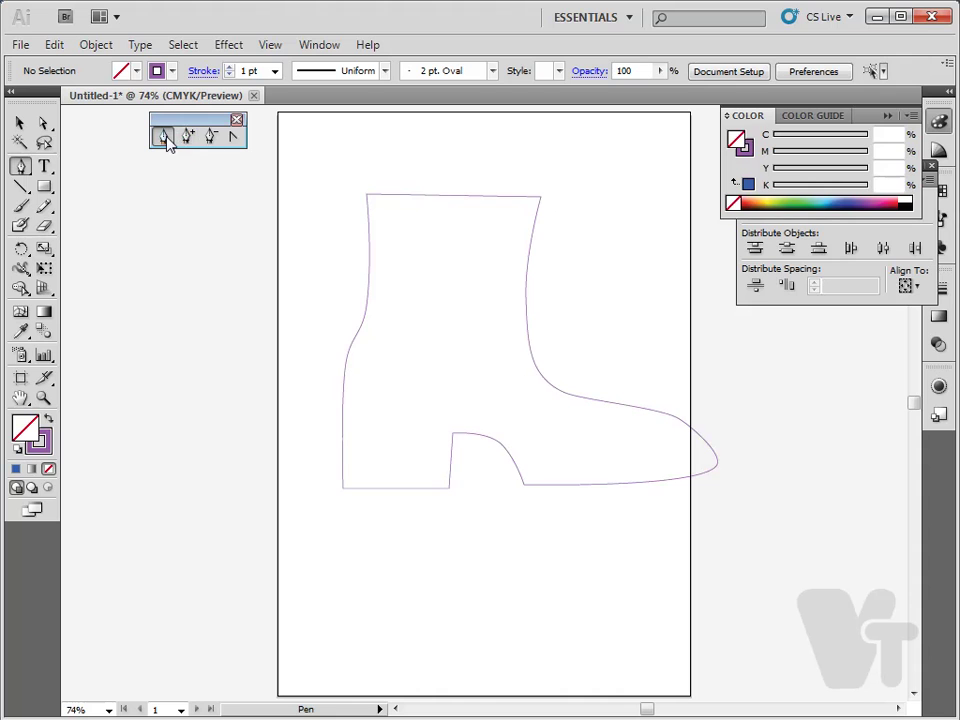
- Draw a straight line just above the boot's top, then undo it
{"action": "left_click", "coordinate": [365, 181]}
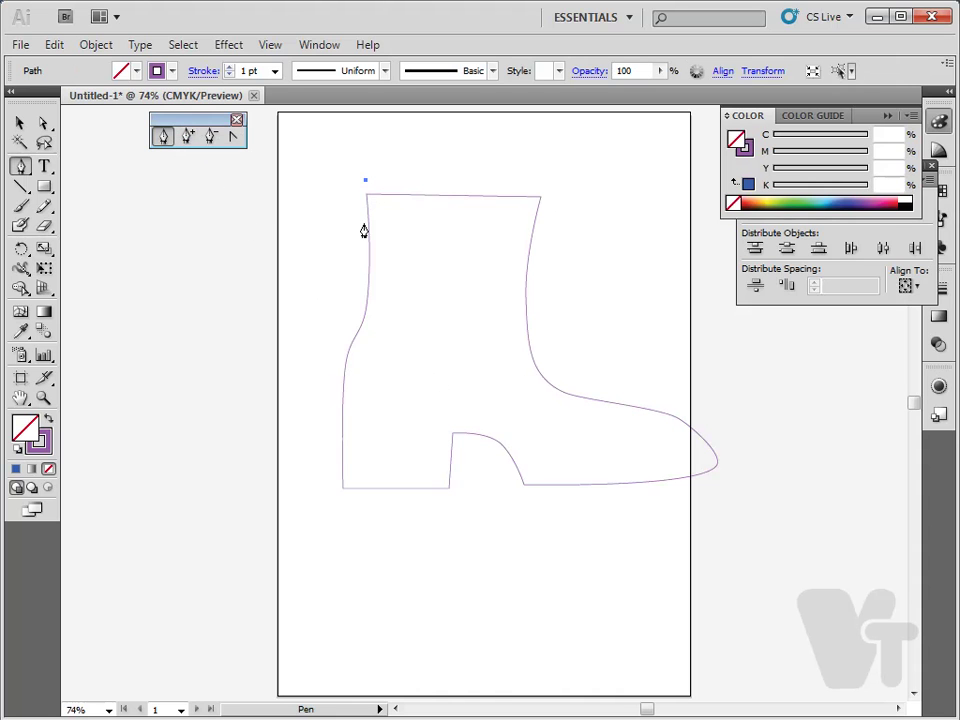
{"action": "left_click", "coordinate": [555, 179]}
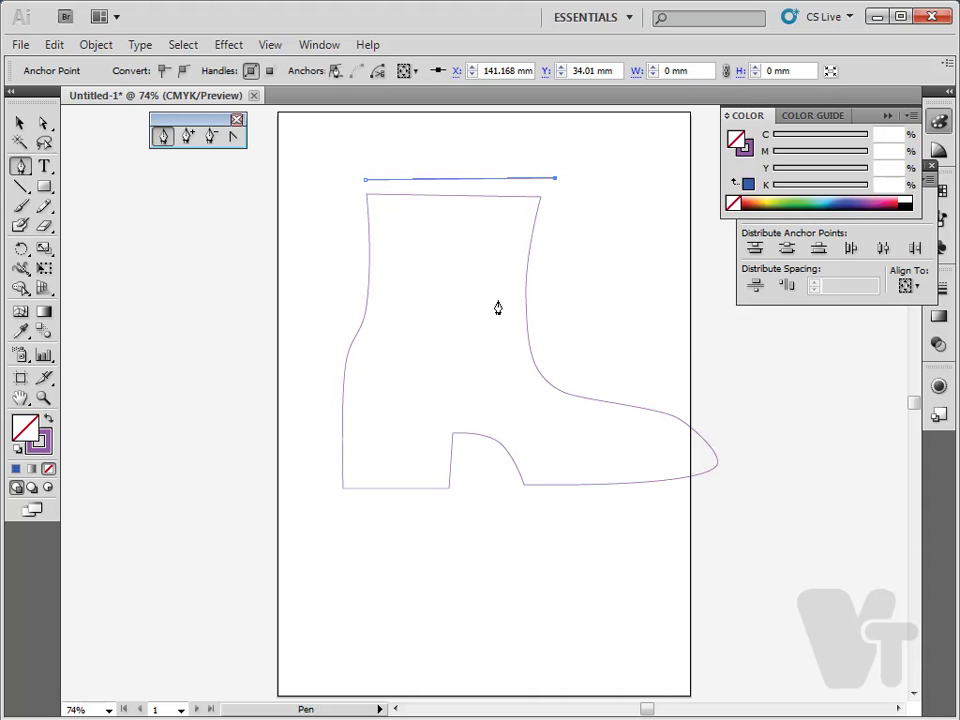
{"action": "key", "text": "ctrl+z"}
{"action": "key", "text": "ctrl+z"}
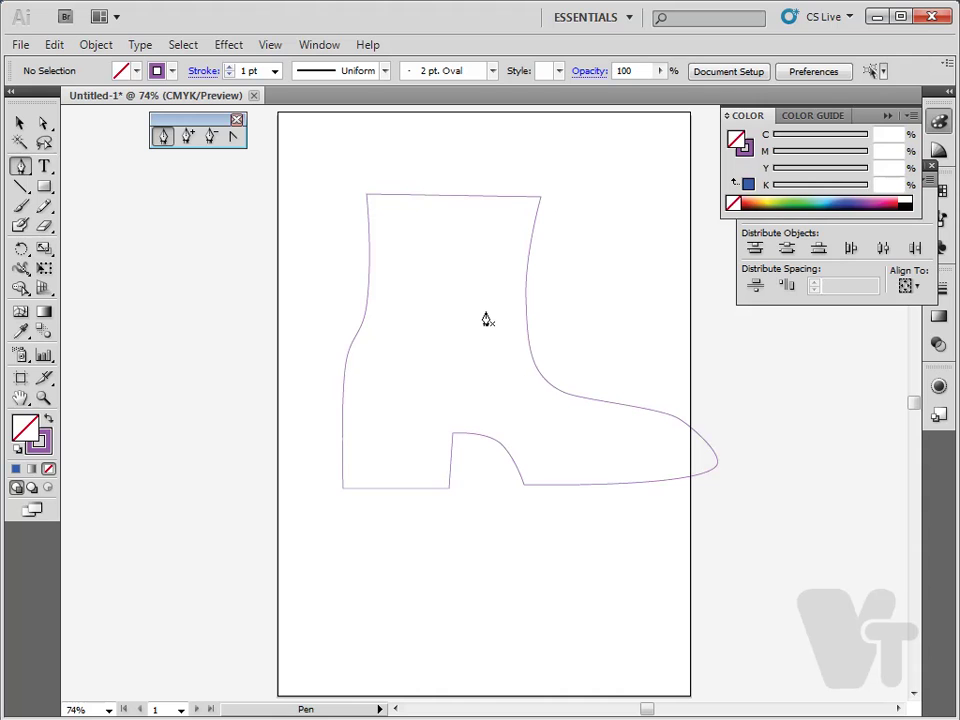
- Draw and delete an arched trial curve above the boot, then start a path inside the shaft
{"action": "left_click", "coordinate": [365, 181]}
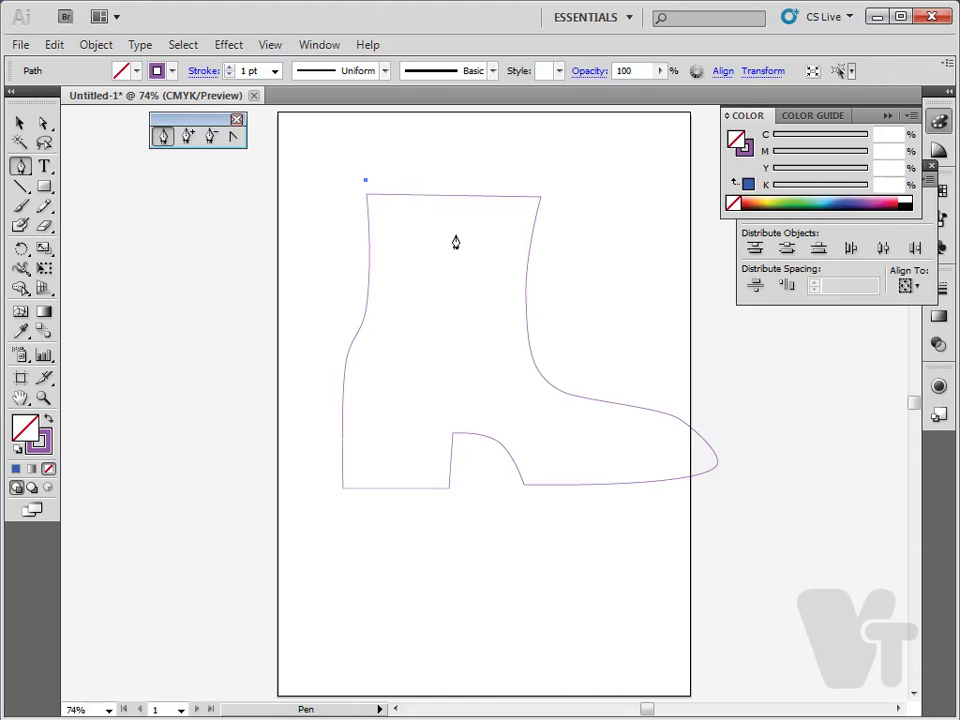
{"action": "left_click", "coordinate": [552, 190]}
{"action": "left_click_drag", "start_coordinate": [552, 190], "coordinate": [664, 276]}
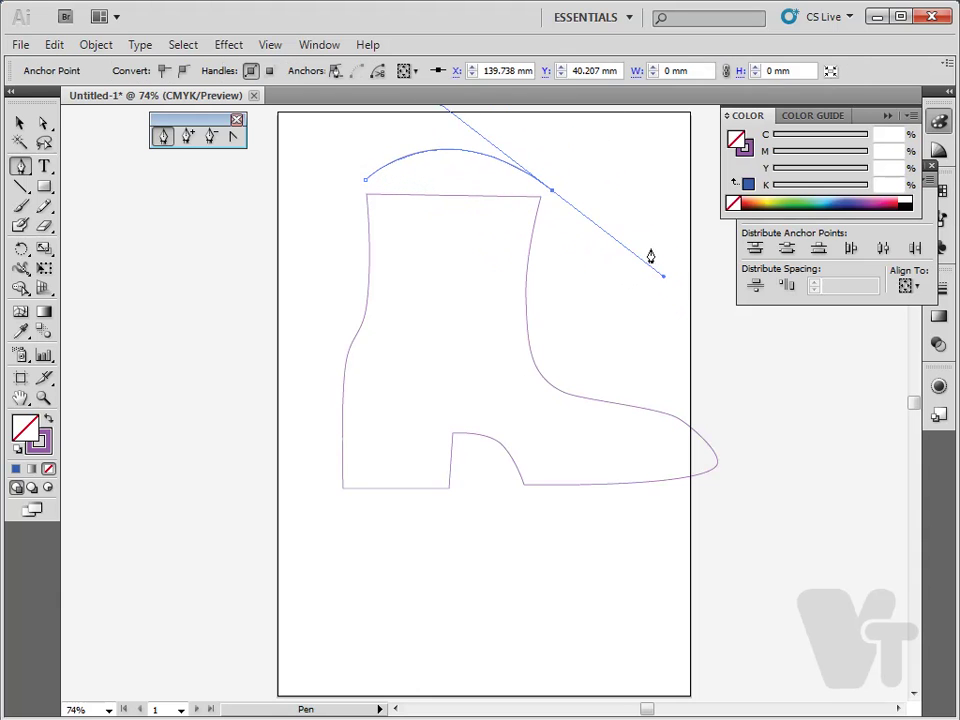
{"action": "key", "text": "Delete"}
{"action": "key", "text": "Delete"}
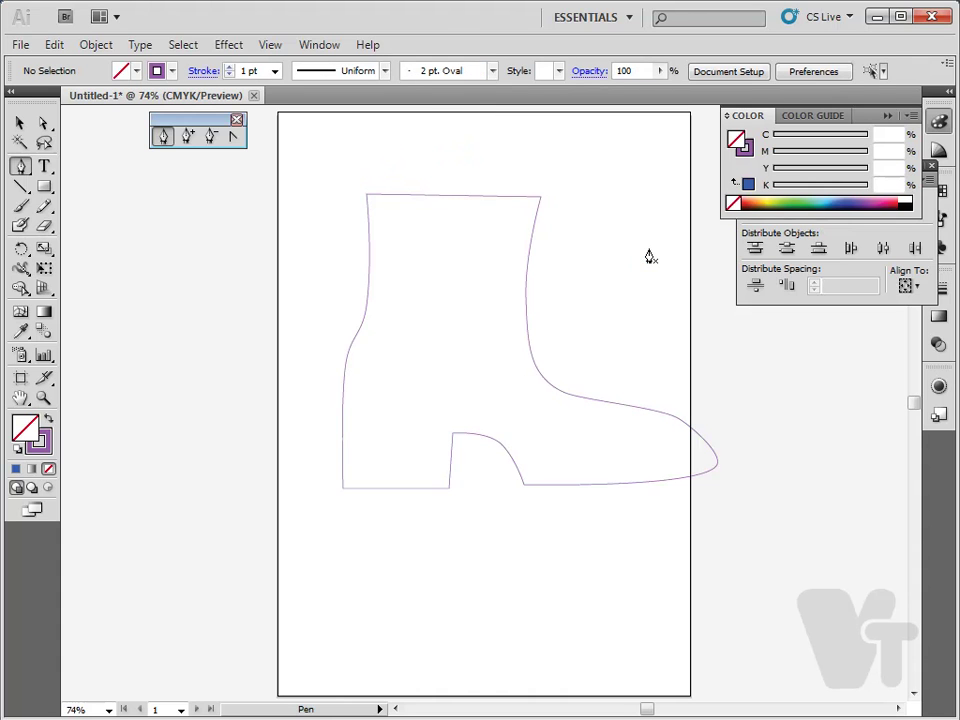
{"action": "left_click", "coordinate": [390, 258]}
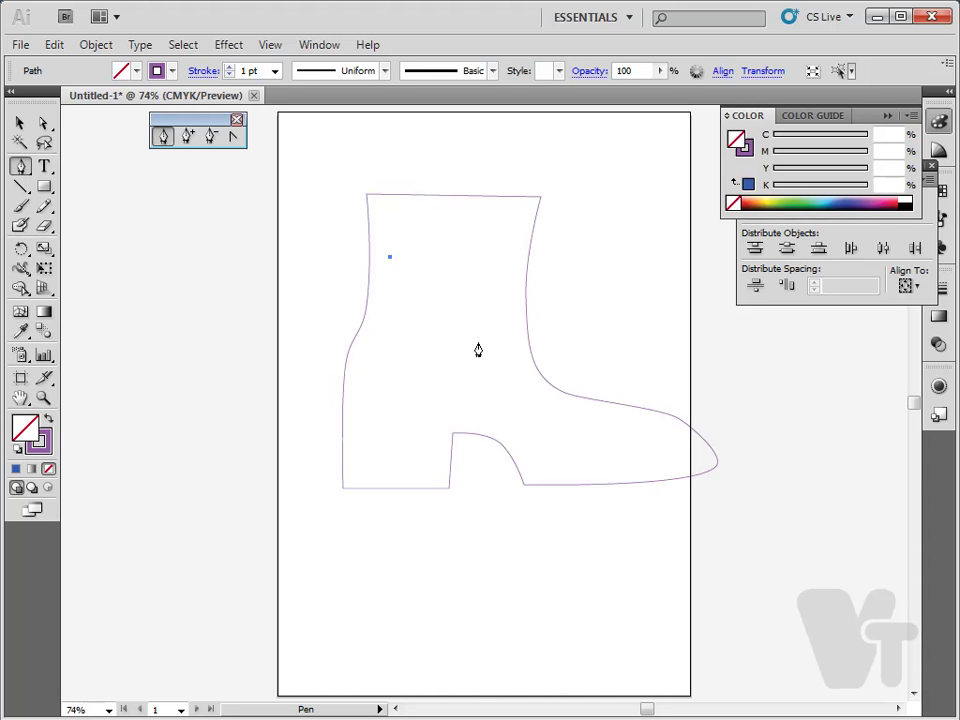
- Draw two trial curves across the boot shaft and delete each one
{"action": "left_click_drag", "start_coordinate": [491, 272], "coordinate": [569, 244]}
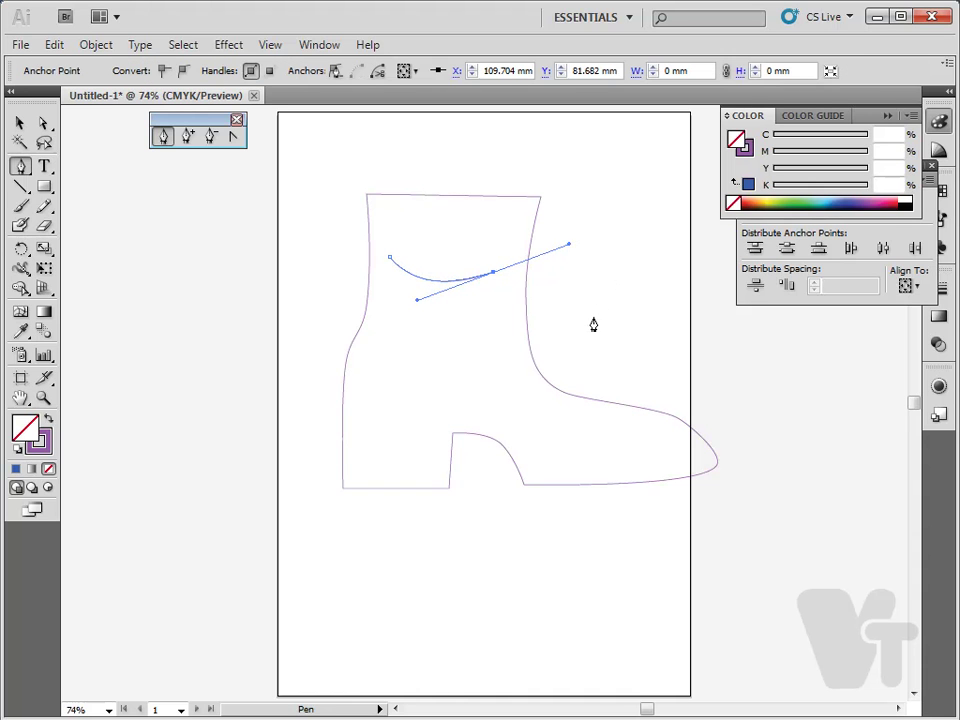
{"action": "left_click", "coordinate": [590, 321]}
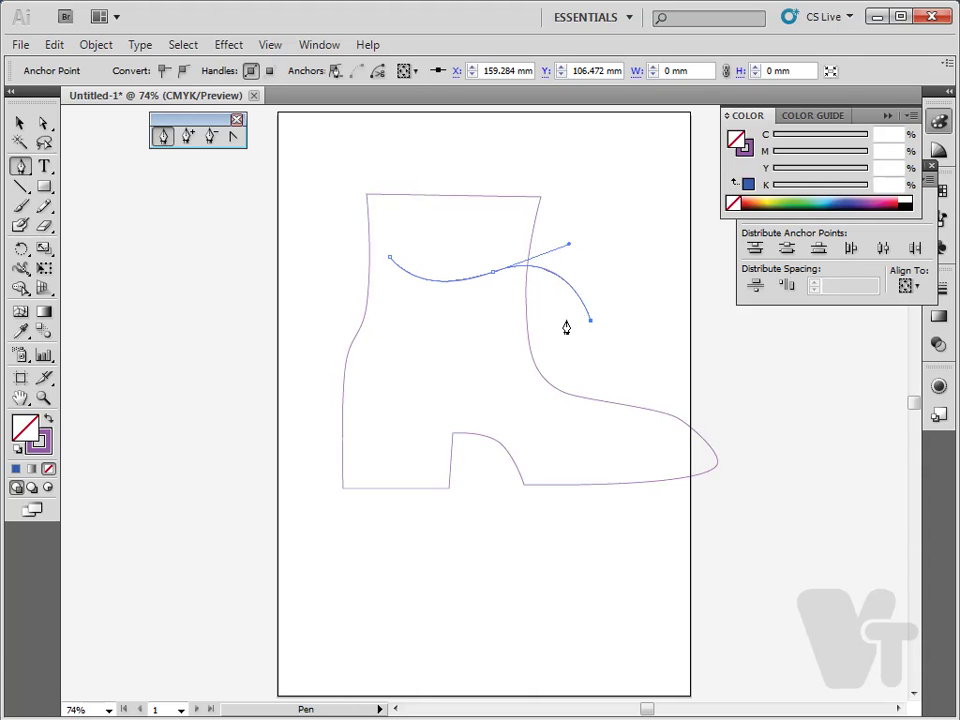
{"action": "key", "text": "Delete"}
{"action": "left_click", "coordinate": [564, 291]}
{"action": "left_click_drag", "start_coordinate": [455, 240], "coordinate": [386, 305]}
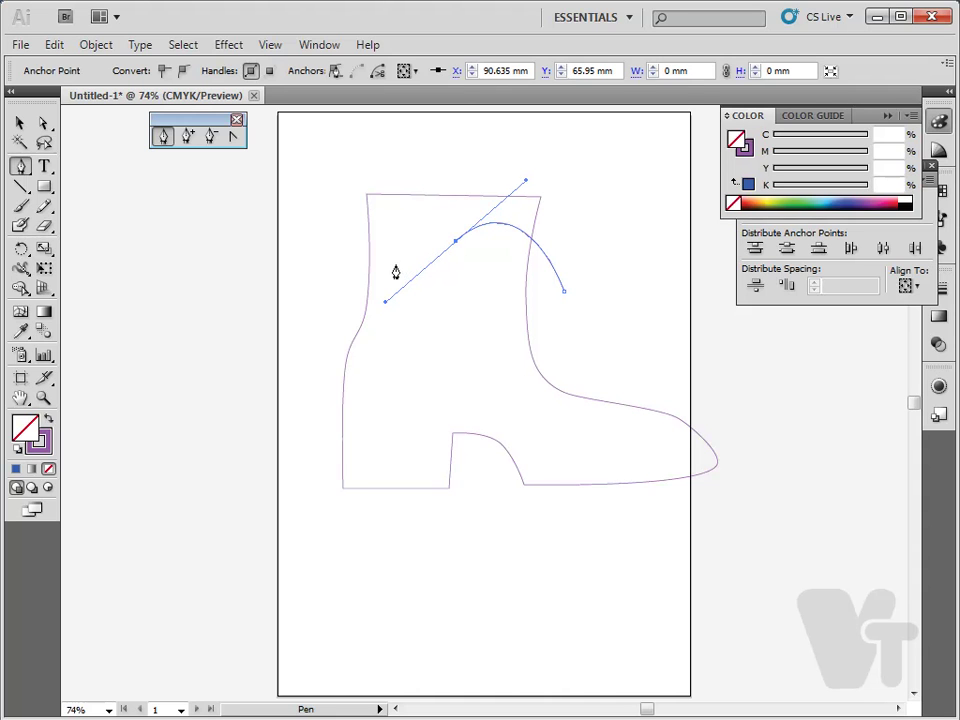
{"action": "left_click", "coordinate": [389, 165]}
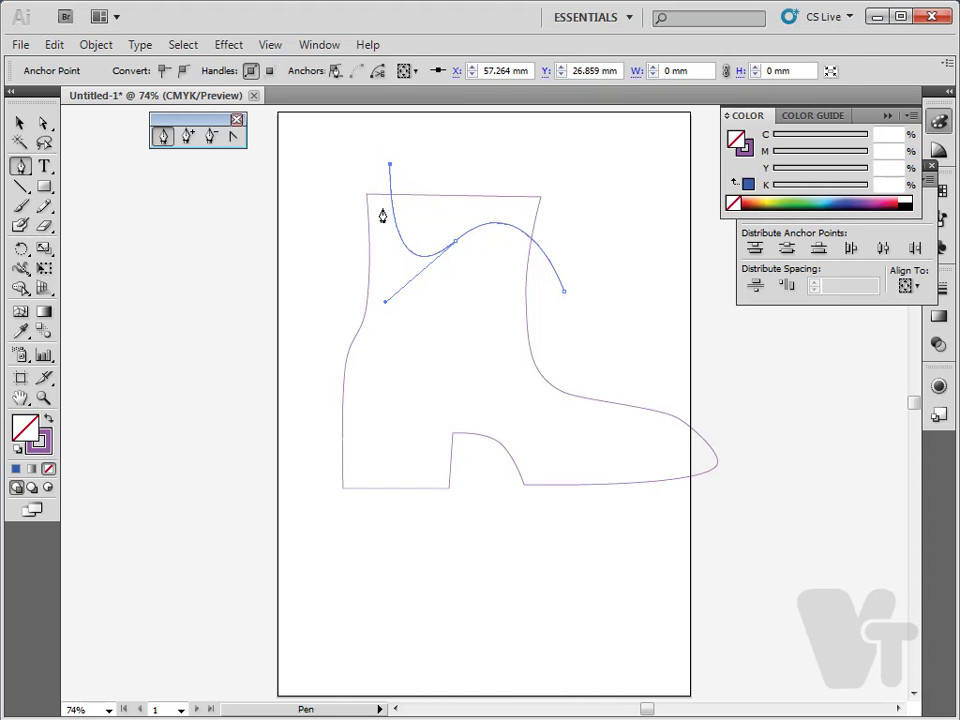
{"action": "key", "text": "Delete"}
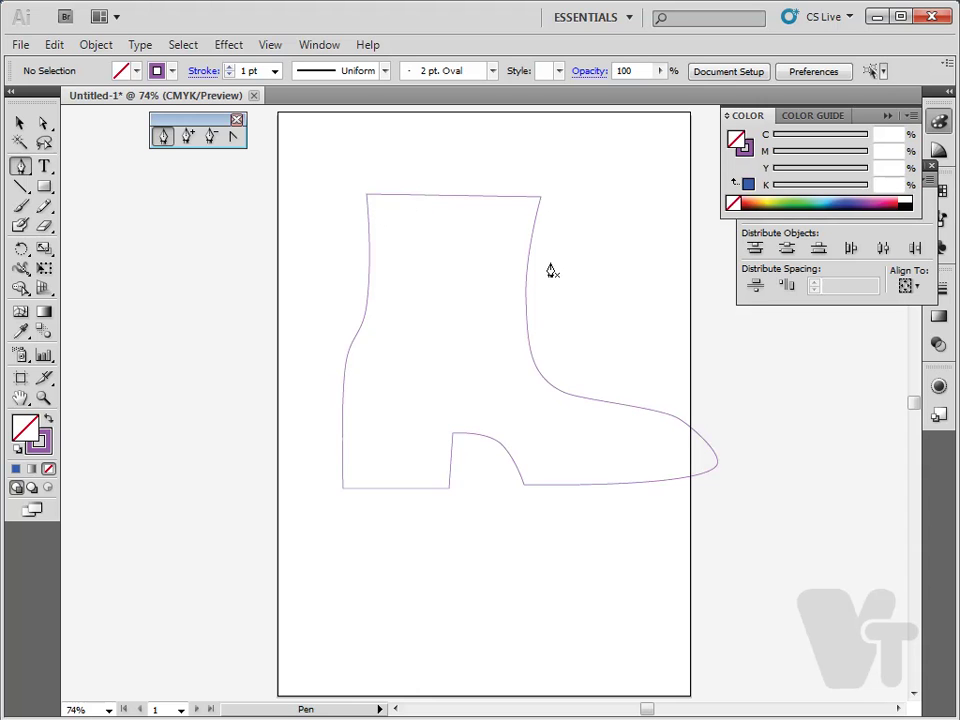
- Trace the boot's top edge and down its back to the instep, then deselect the path
{"action": "left_click", "coordinate": [375, 199]}
{"action": "left_click", "coordinate": [490, 198]}
{"action": "left_click", "coordinate": [538, 198]}
{"action": "left_click", "coordinate": [522, 293]}
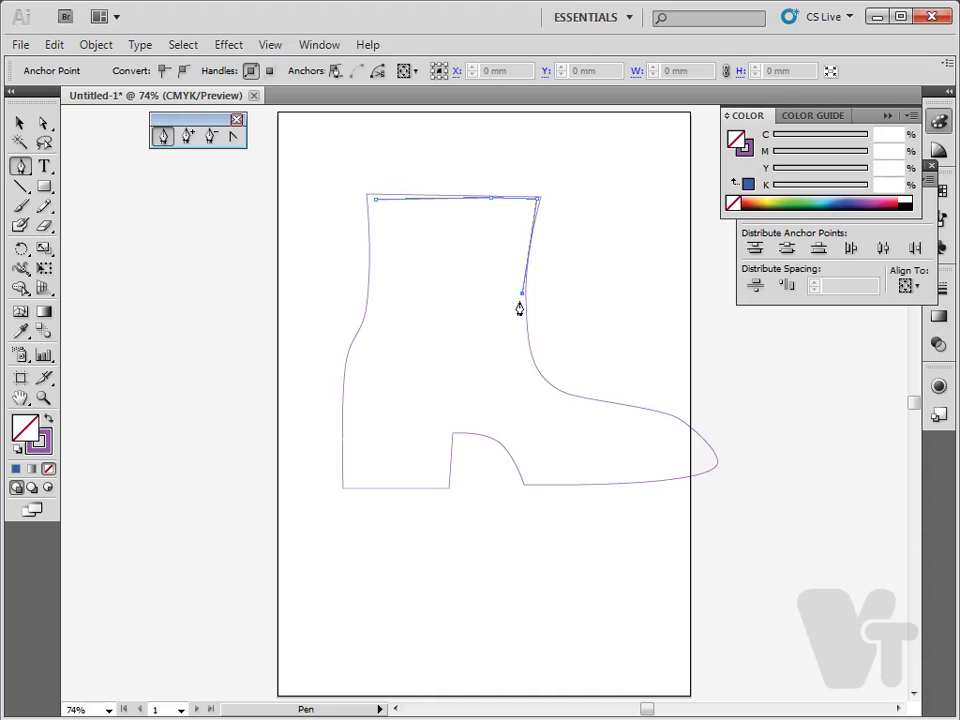
{"action": "left_click", "coordinate": [547, 383]}
{"action": "left_click", "coordinate": [585, 397]}
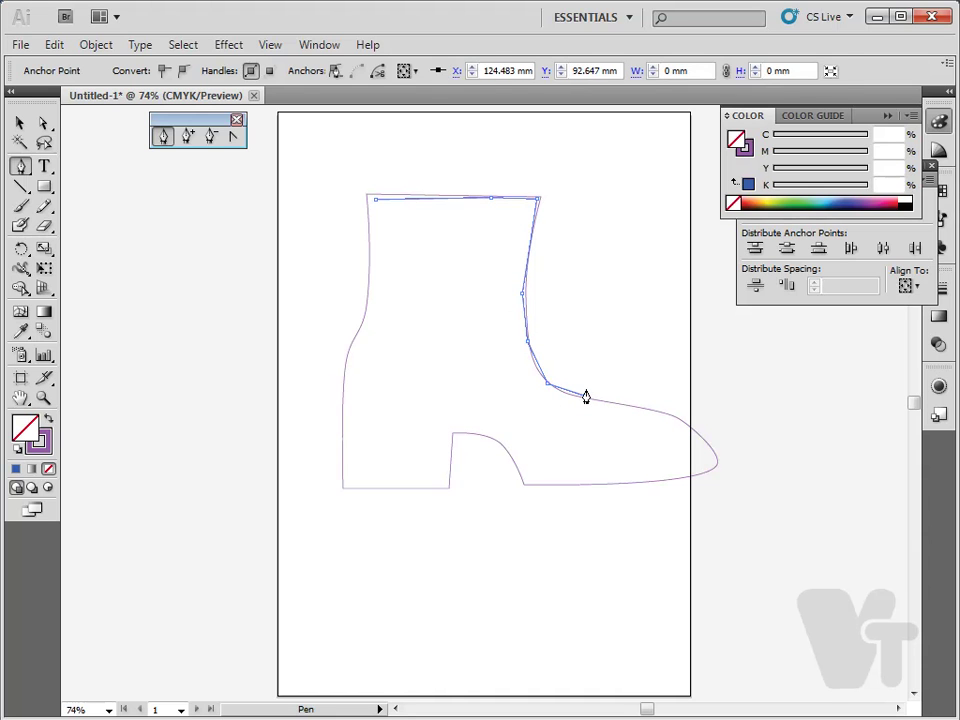
{"action": "key", "text": "ctrl+shift+a"}
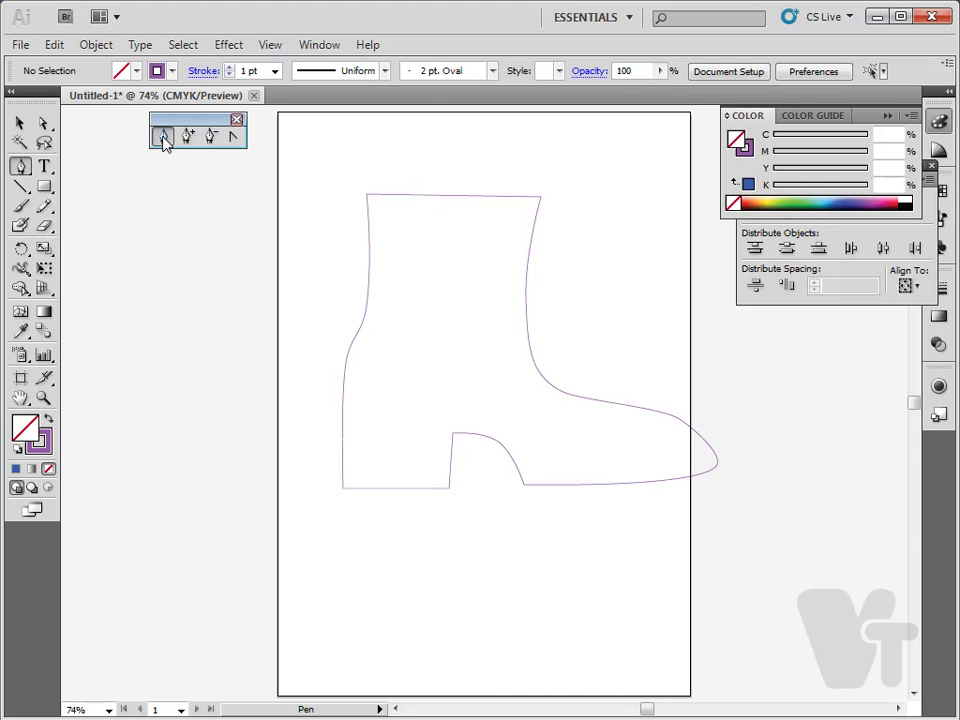
- Place corner anchors at the boot's top corners, then smooth anchors at the heel and toe
{"action": "left_click", "coordinate": [368, 186]}
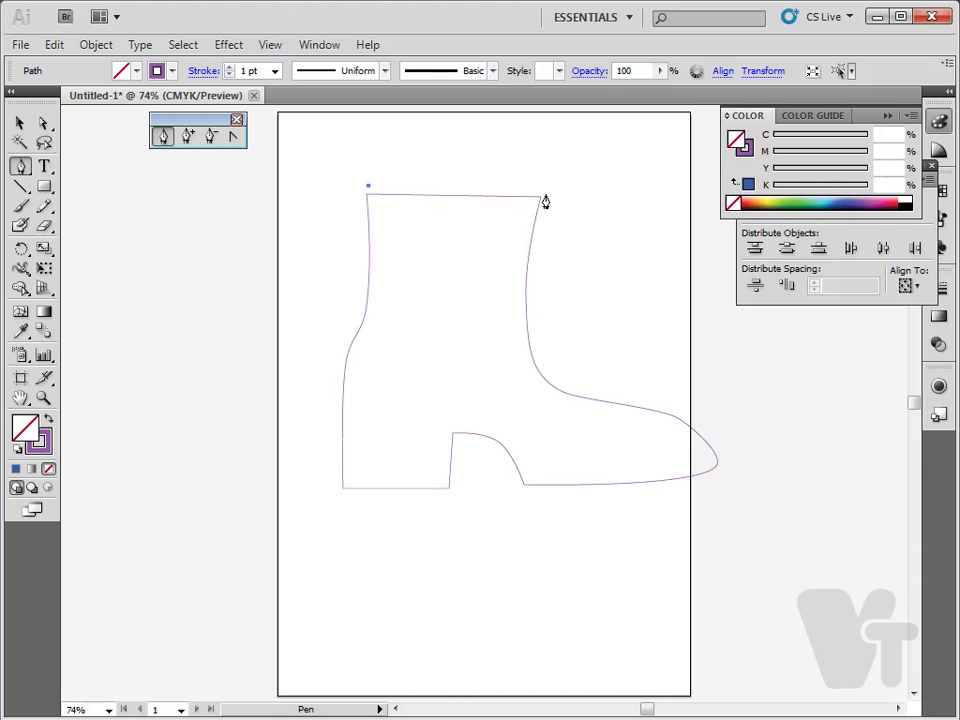
{"action": "left_click", "coordinate": [545, 189]}
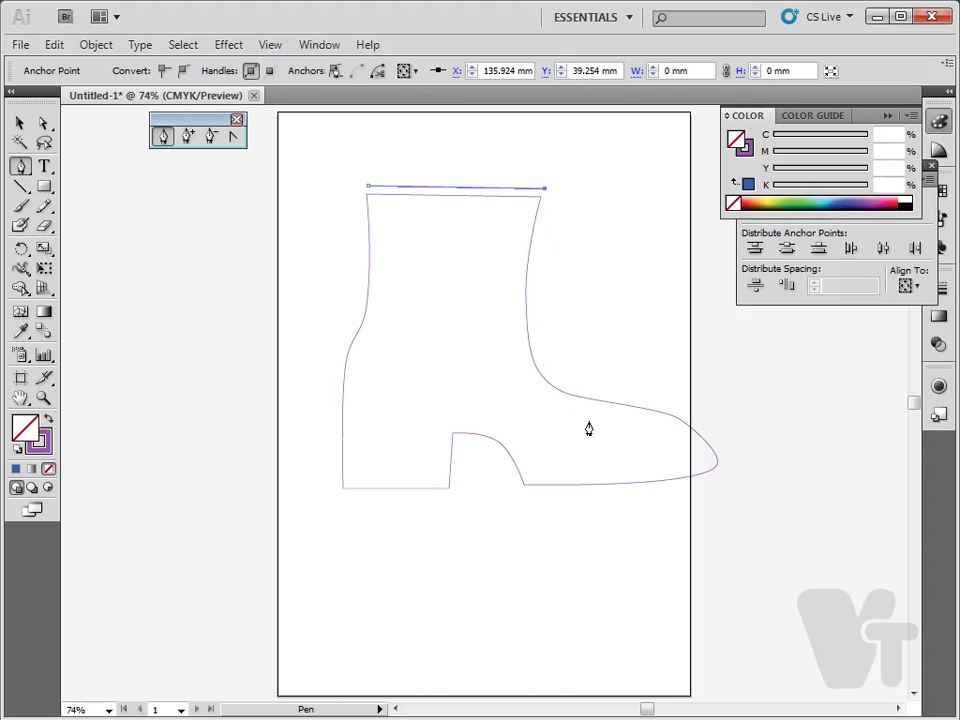
{"action": "left_click_drag", "start_coordinate": [561, 391], "coordinate": [628, 426]}
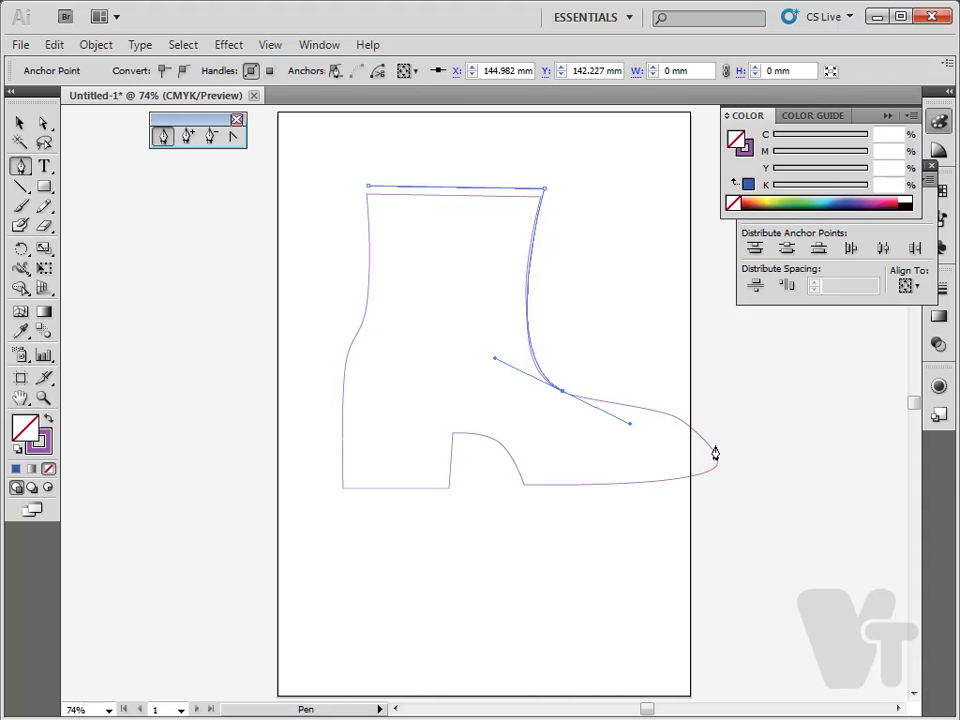
{"action": "left_click_drag", "start_coordinate": [718, 461], "coordinate": [757, 530]}
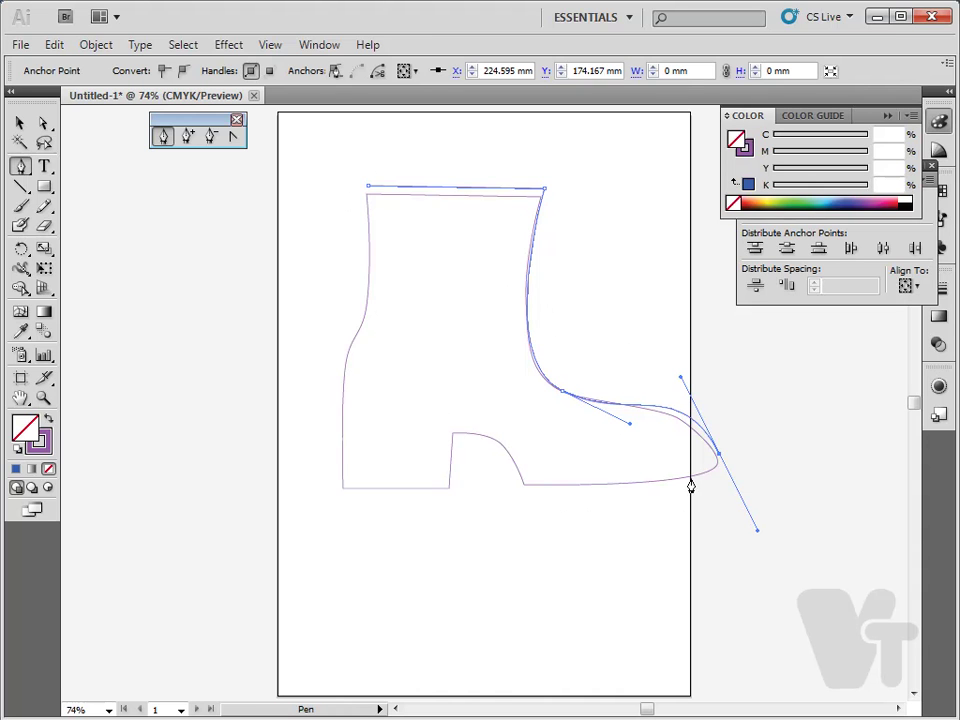
{"action": "left_click", "coordinate": [645, 483]}
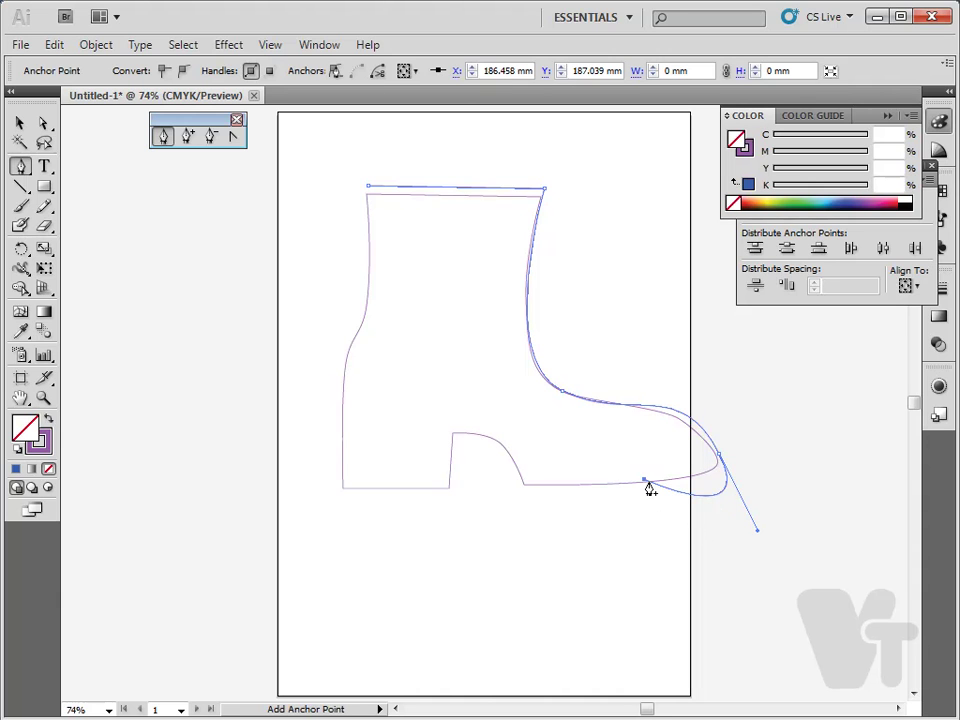
{"action": "key", "text": "ctrl+z"}
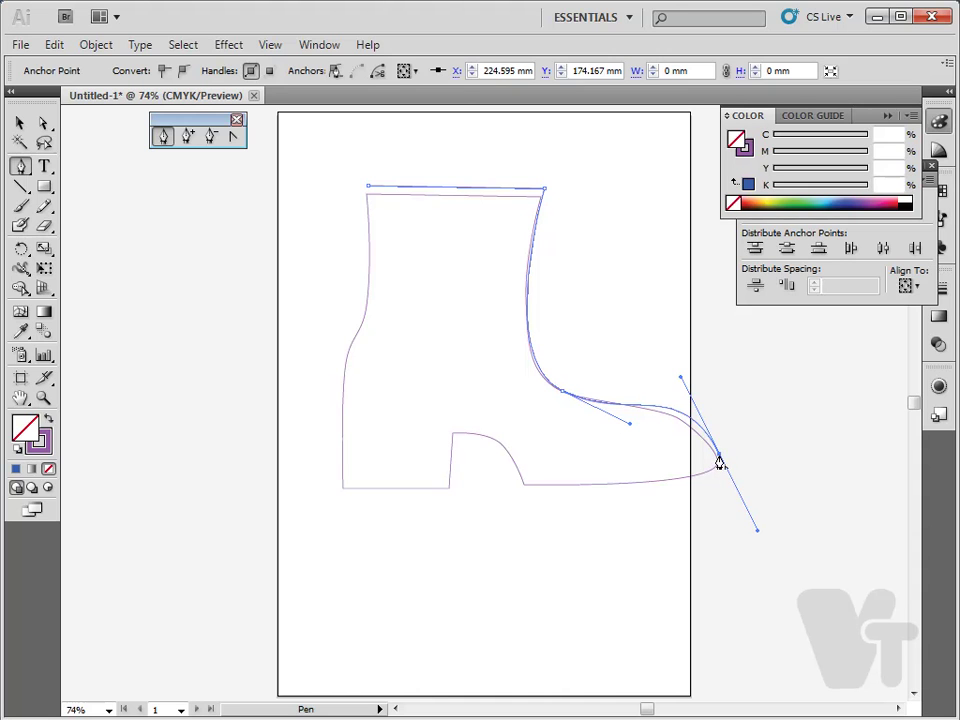
- Retract the toe handle and reshape the toe curve to run along the sole
{"action": "left_click", "coordinate": [720, 463]}
{"action": "left_click", "coordinate": [617, 486]}
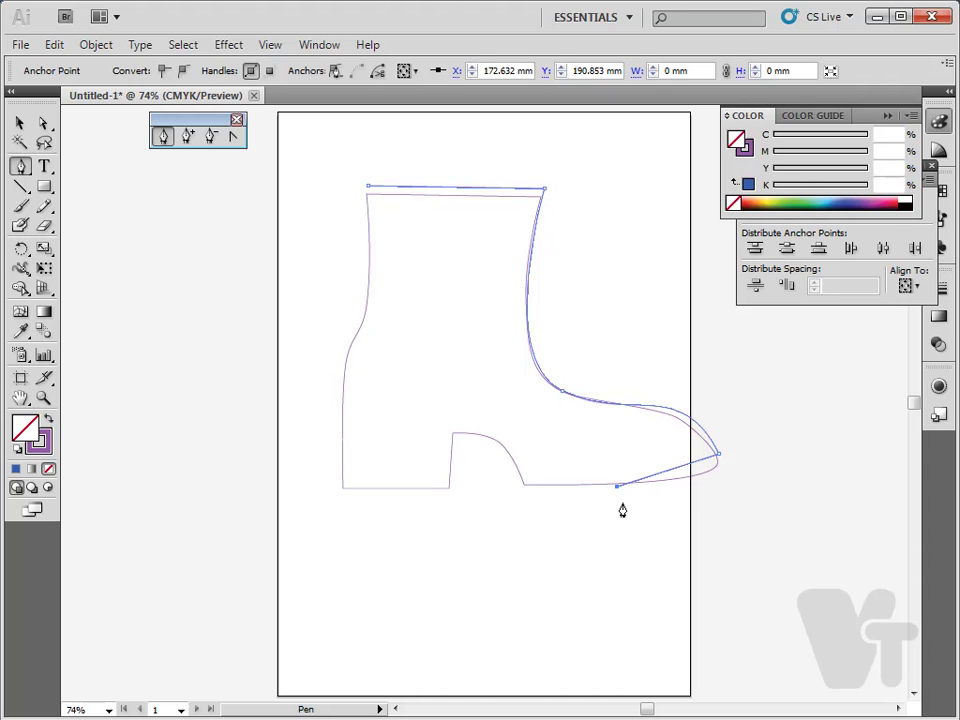
{"action": "left_click", "coordinate": [619, 487]}
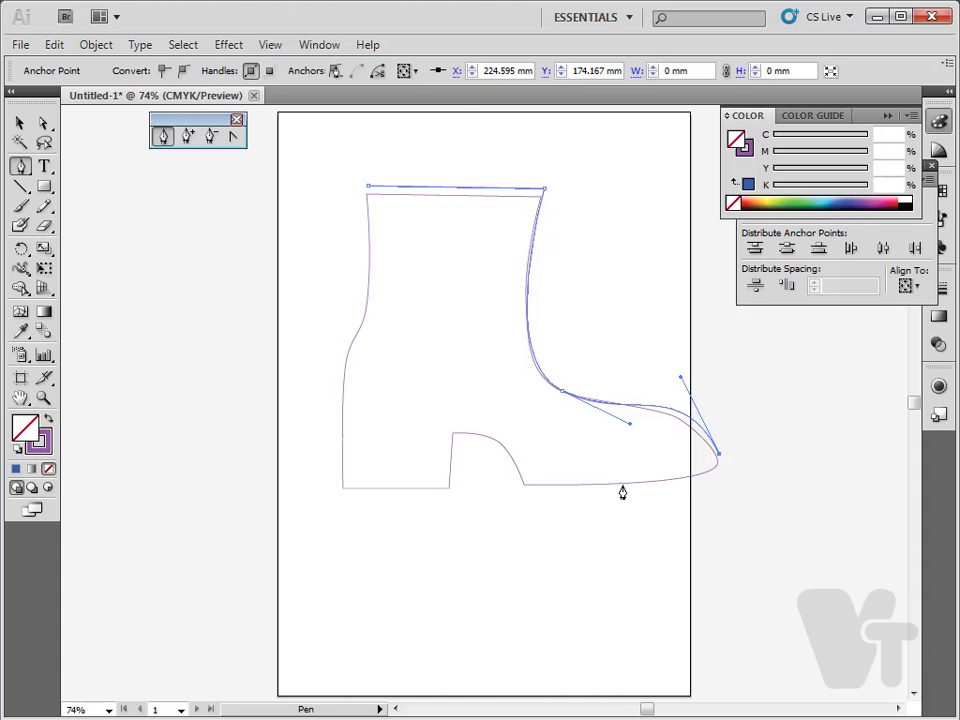
{"action": "left_click", "coordinate": [622, 486], "text": "ctrl"}
{"action": "left_click_drag", "start_coordinate": [622, 487], "coordinate": [524, 486]}
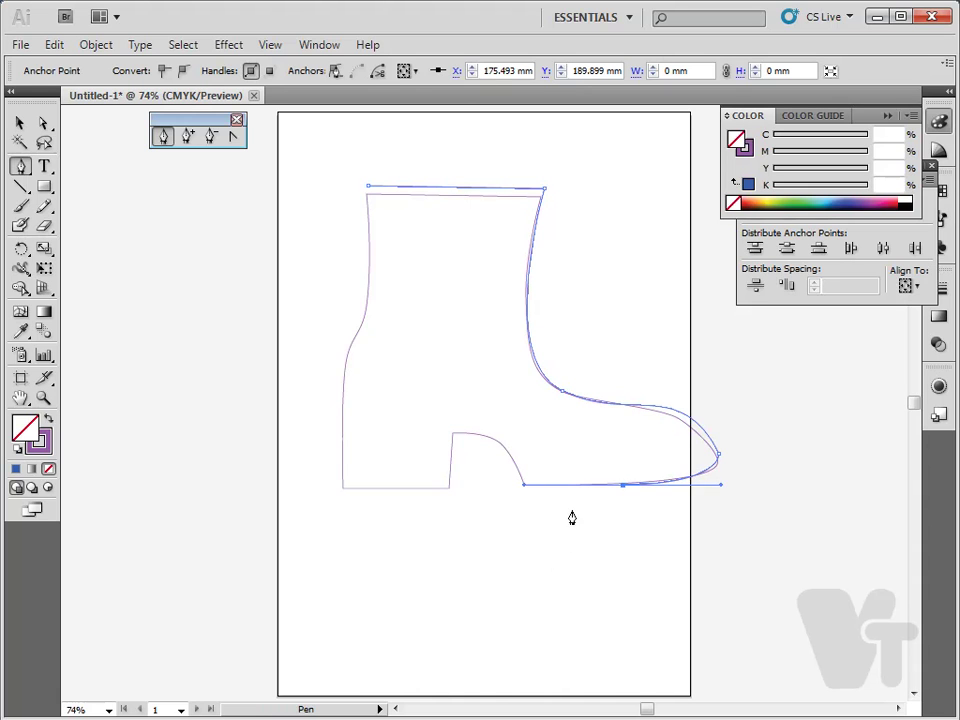
- Add the heel's top anchor and convert it to a sharp corner after undoing a looping curve
{"action": "left_click", "coordinate": [524, 488]}
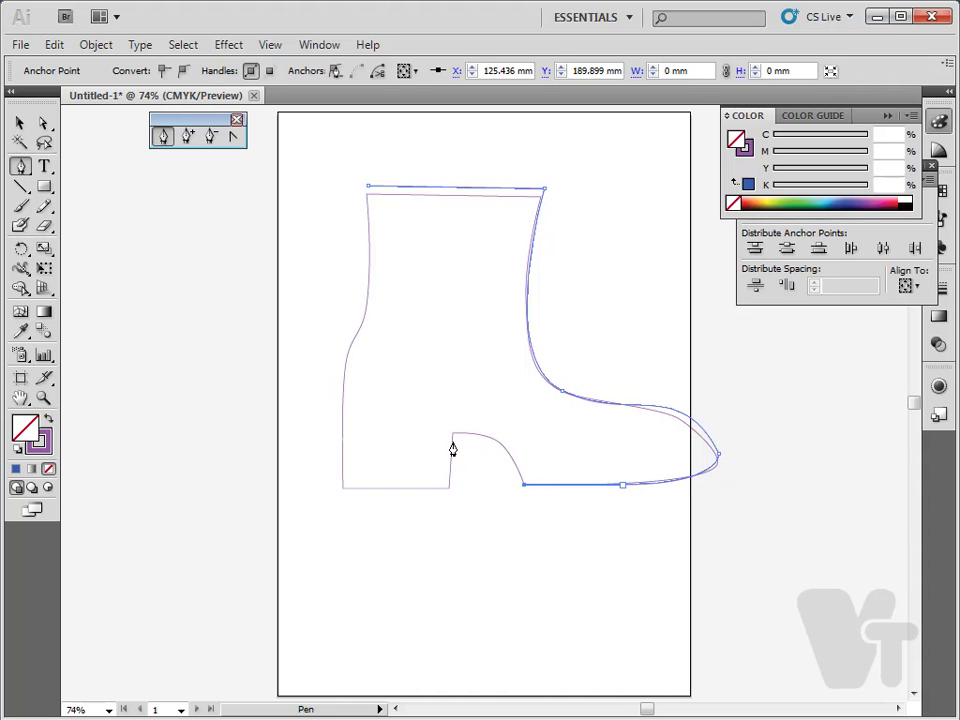
{"action": "left_click_drag", "start_coordinate": [453, 436], "coordinate": [391, 449]}
{"action": "mouse_move", "coordinate": [451, 489]}
{"action": "left_mouse_down"}
{"action": "mouse_move", "coordinate": [446, 435]}
{"action": "mouse_move", "coordinate": [435, 459]}
{"action": "mouse_move", "coordinate": [454, 476]}
{"action": "left_mouse_up"}
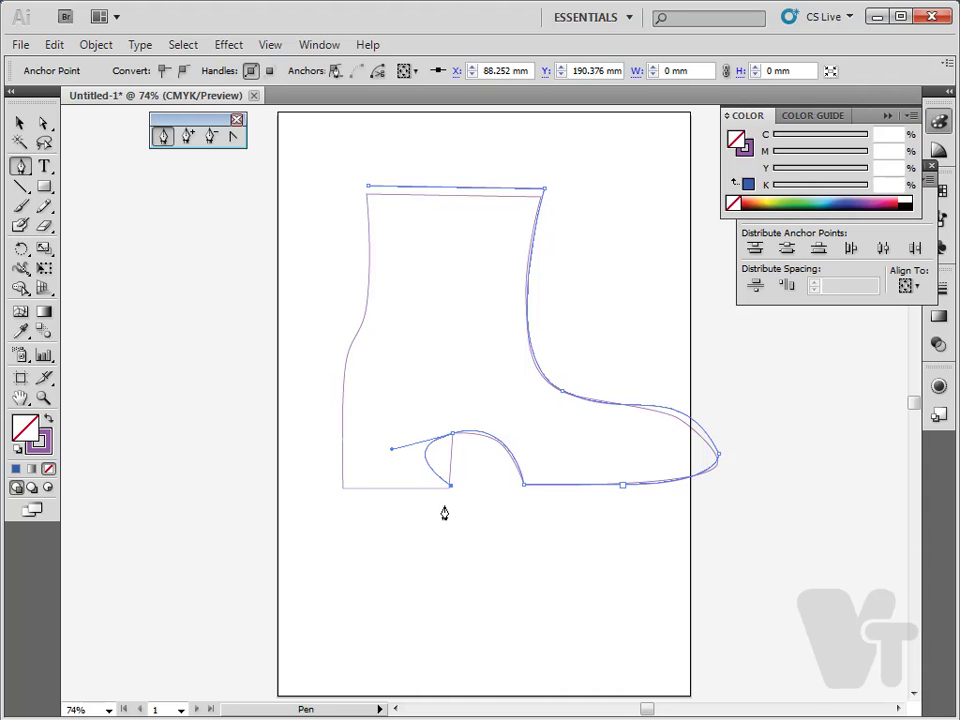
{"action": "key", "text": "ctrl+z"}
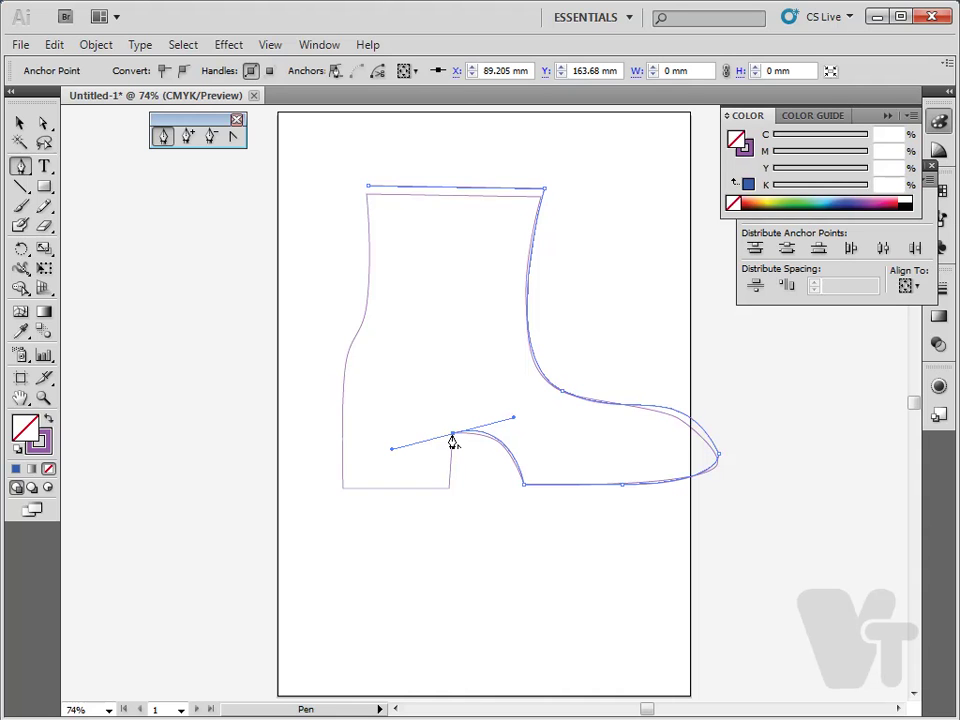
{"action": "left_click", "coordinate": [452, 440]}
- Anchor the heel bottom and bottom-left corners, curve up the left side, and close the path
{"action": "left_click", "coordinate": [449, 489]}
{"action": "left_click", "coordinate": [343, 490]}
{"action": "left_click_drag", "start_coordinate": [348, 354], "coordinate": [354, 315]}
{"action": "left_click_drag", "start_coordinate": [369, 252], "coordinate": [198, 238]}
{"action": "left_click", "coordinate": [20, 122]}
- Move the original boot right and the traced boot up-left, zooming out to show both
{"action": "left_click", "coordinate": [322, 330]}
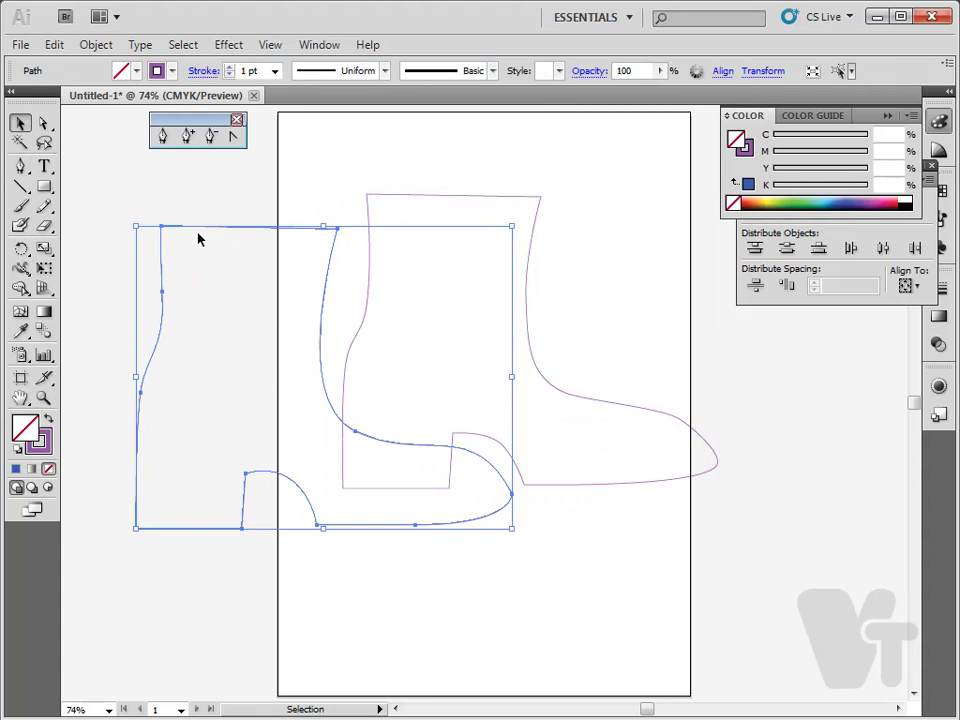
{"action": "left_click", "coordinate": [378, 201]}
{"action": "left_click_drag", "start_coordinate": [381, 197], "coordinate": [535, 213]}
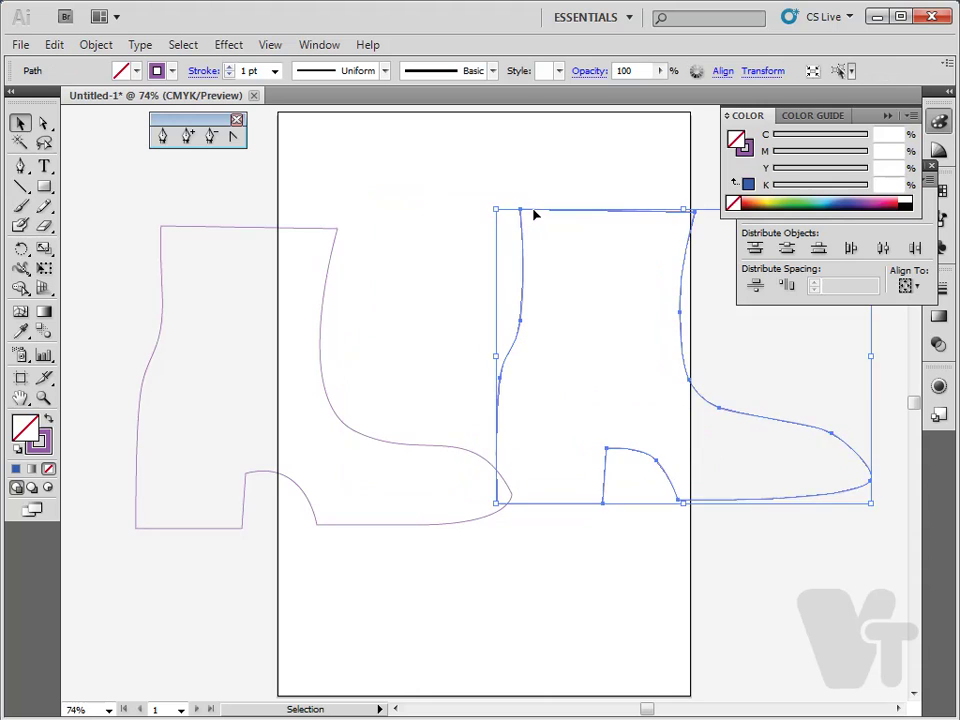
{"action": "left_click", "coordinate": [492, 441]}
{"action": "key", "text": "ctrl+minus"}
{"action": "left_click_drag", "start_coordinate": [458, 514], "coordinate": [420, 497]}
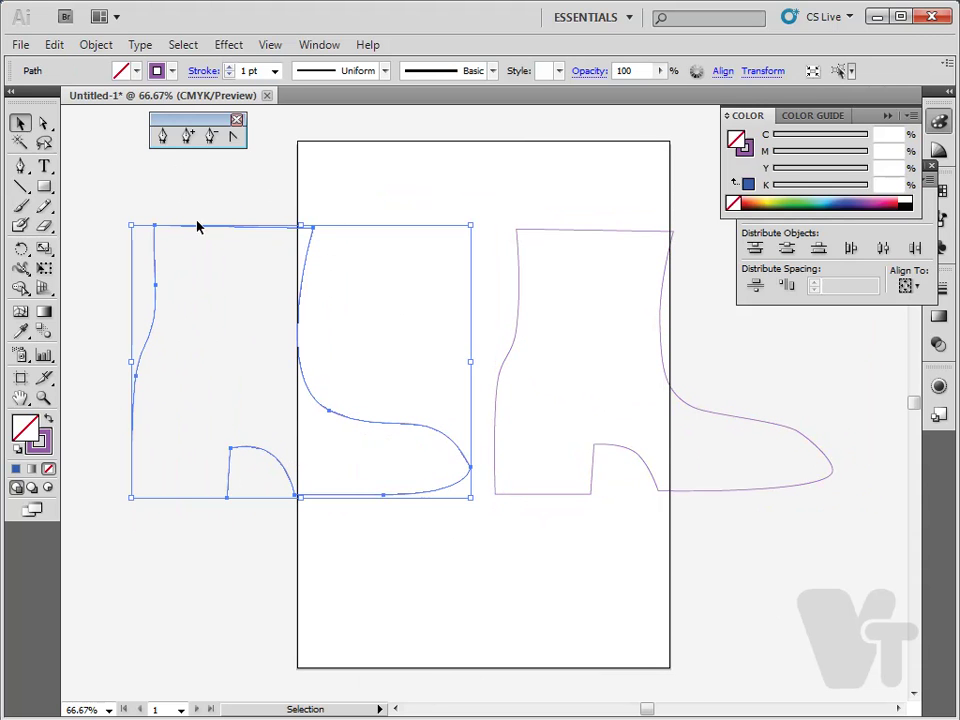
{"action": "left_click", "coordinate": [335, 227]}
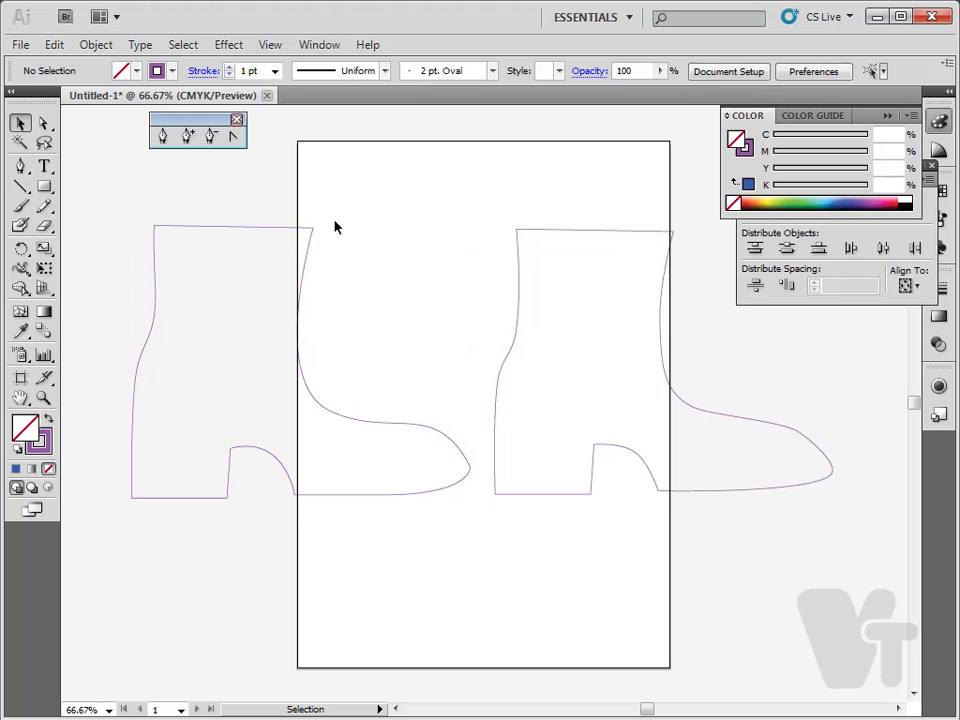
{"action": "left_click", "coordinate": [498, 388]}
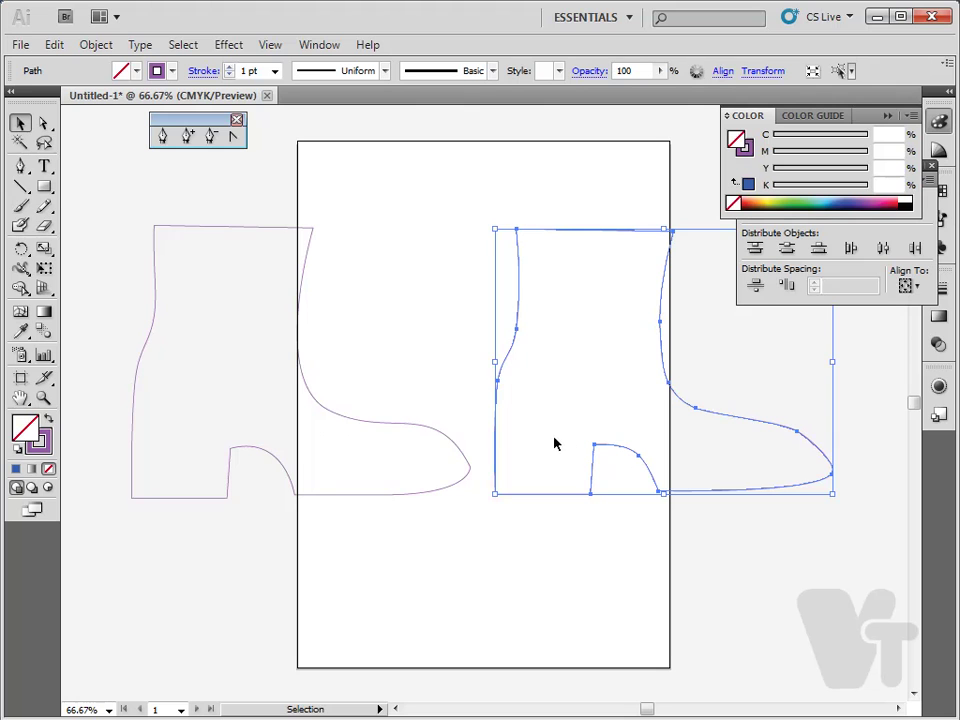
- Compare the two boots in Outline view with panels hidden, then restore panels and Preview
{"action": "key", "text": "ctrl+y"}
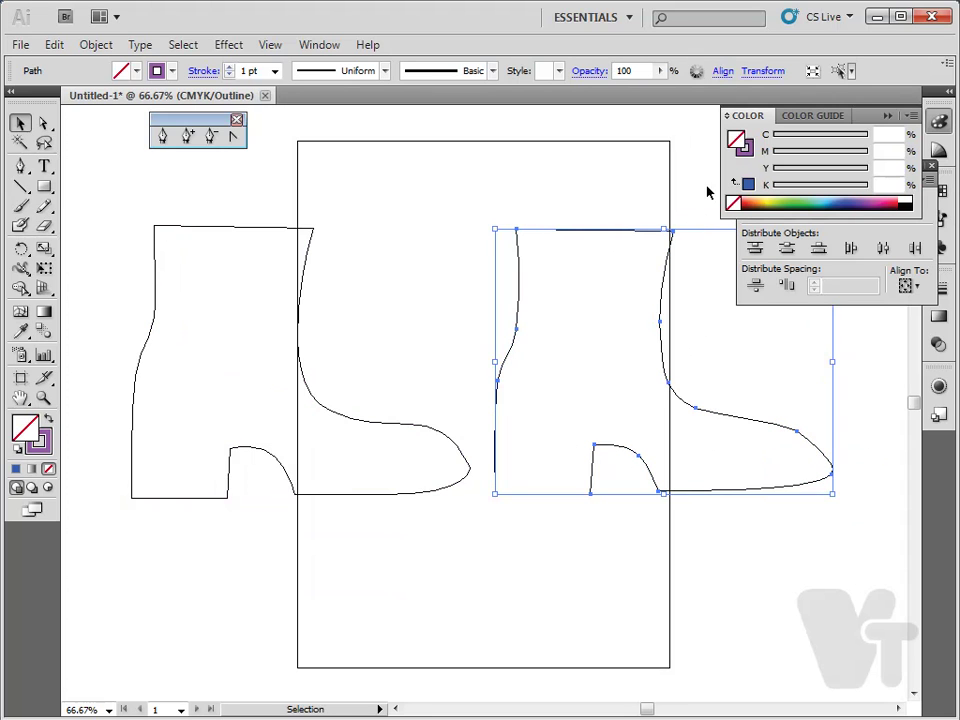
{"action": "key", "text": "shift+F7"}
{"action": "key", "text": "Tab"}
{"action": "key", "text": "ctrl+shift+a"}
{"action": "left_click_drag", "start_coordinate": [660, 159], "coordinate": [444, 364]}
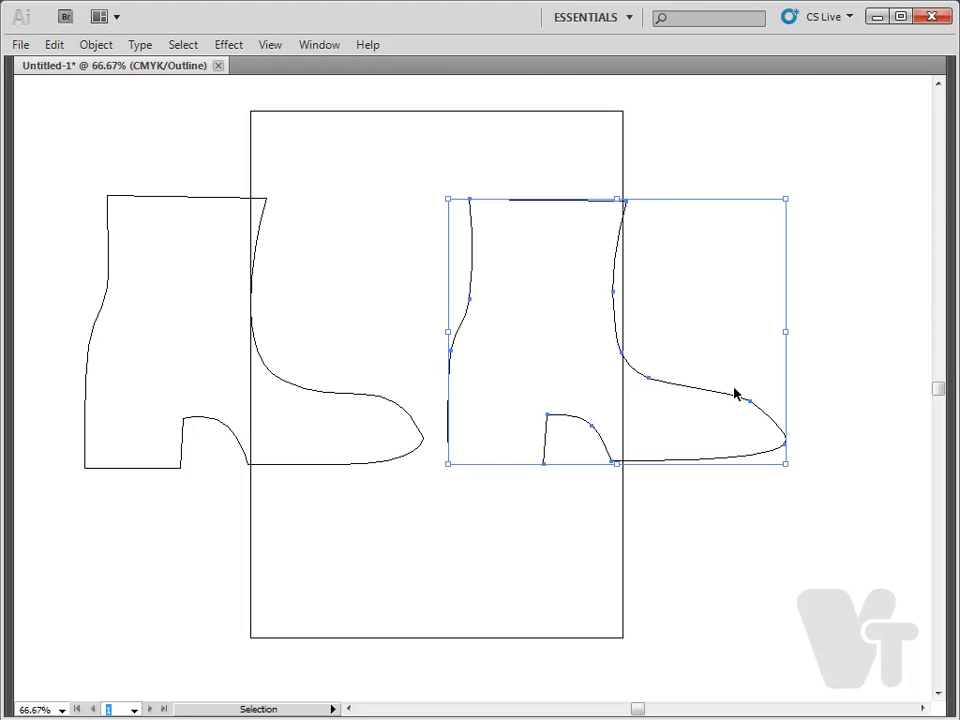
{"action": "left_click_drag", "start_coordinate": [389, 377], "coordinate": [376, 430]}
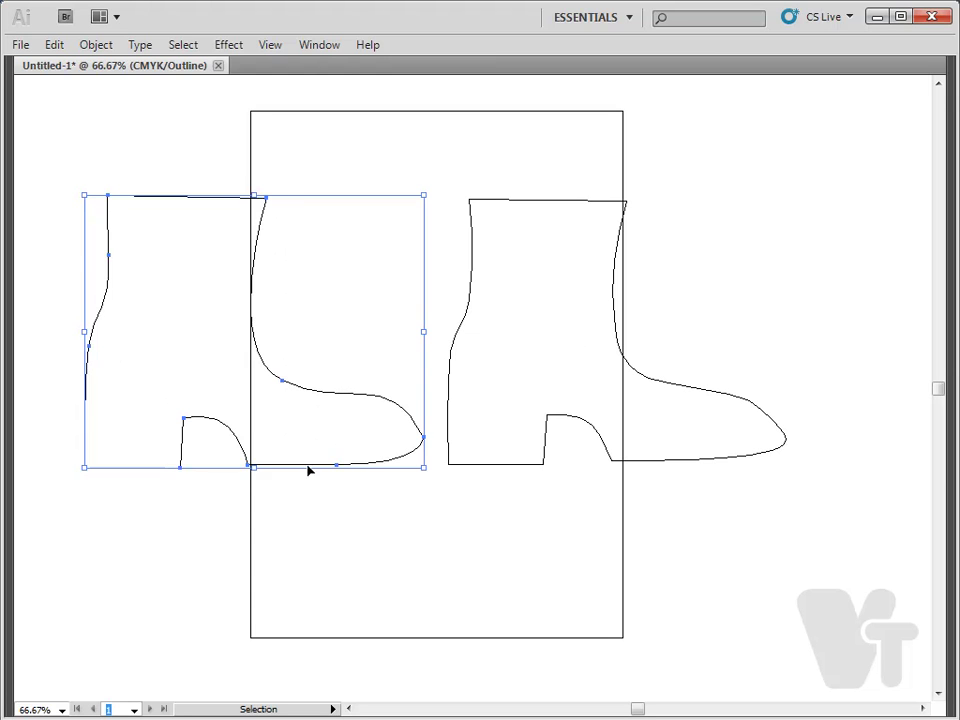
{"action": "left_click", "coordinate": [470, 262]}
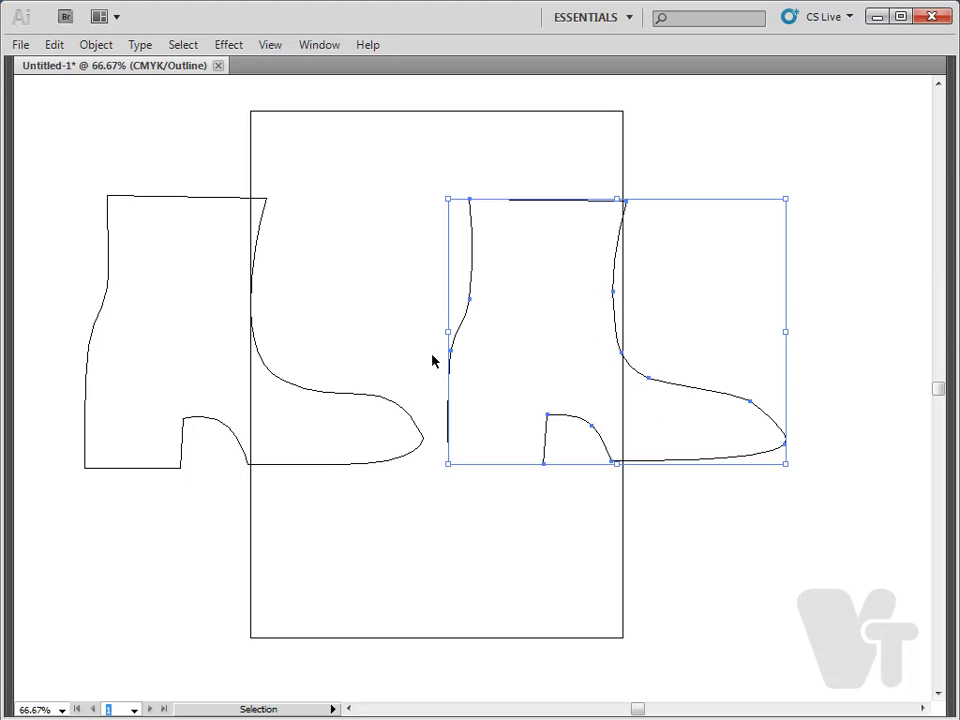
{"action": "key", "text": "Tab"}
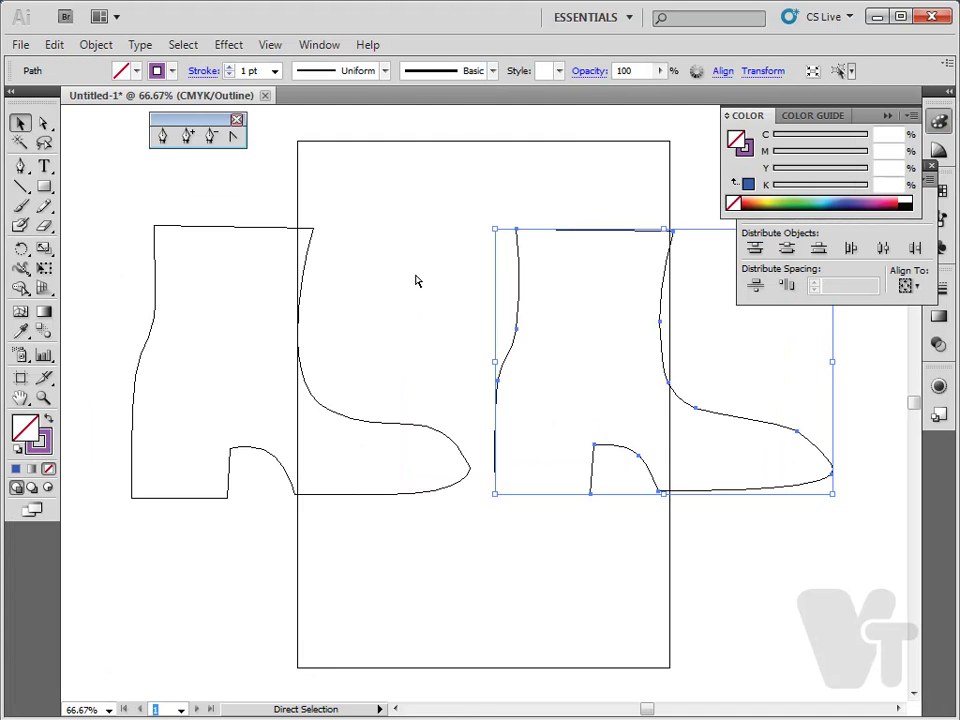
{"action": "key", "text": "ctrl+y"}
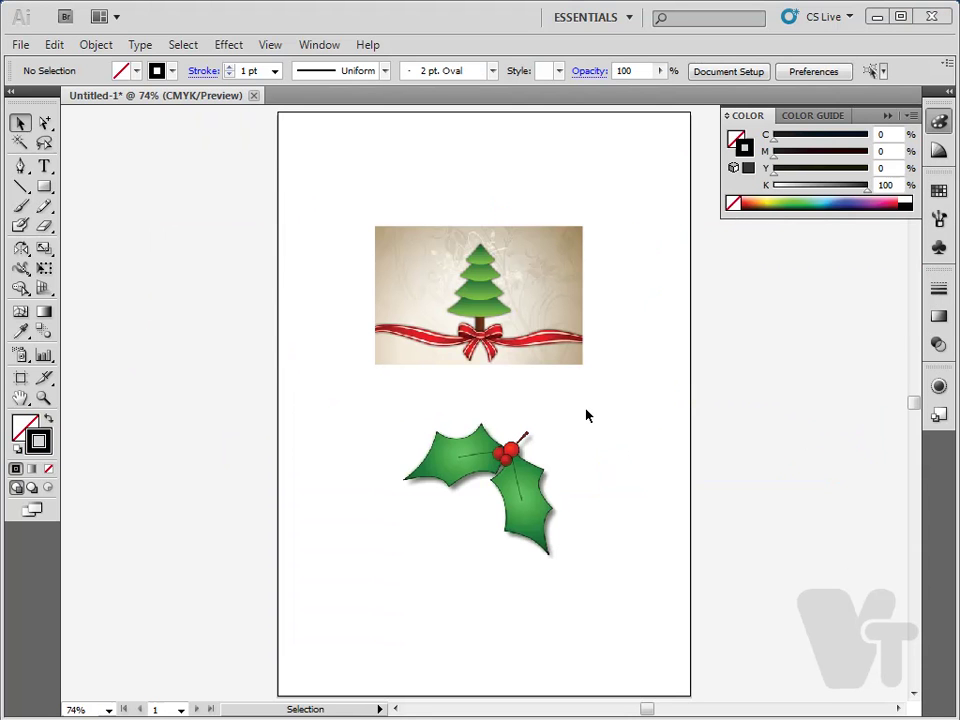
- Select the tree and holly images and drag the holly off the artboard to the right
{"action": "left_click", "coordinate": [546, 334]}
{"action": "left_click", "coordinate": [519, 485], "text": "shift"}
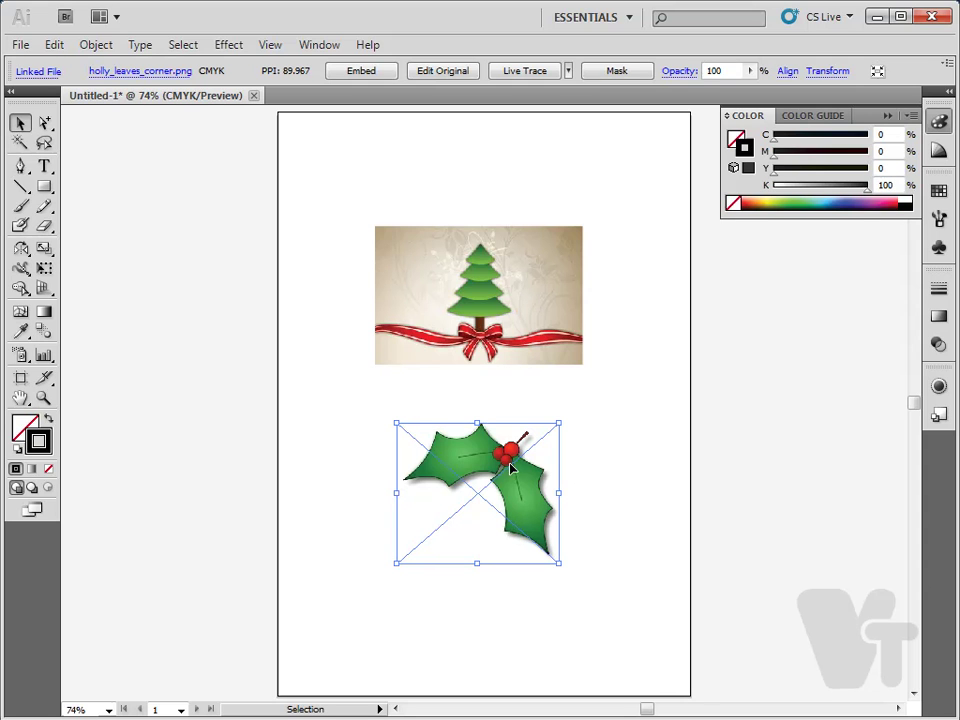
{"action": "left_click", "coordinate": [594, 489]}
{"action": "left_click", "coordinate": [525, 484]}
{"action": "left_click", "coordinate": [538, 373]}
{"action": "left_click", "coordinate": [541, 359]}
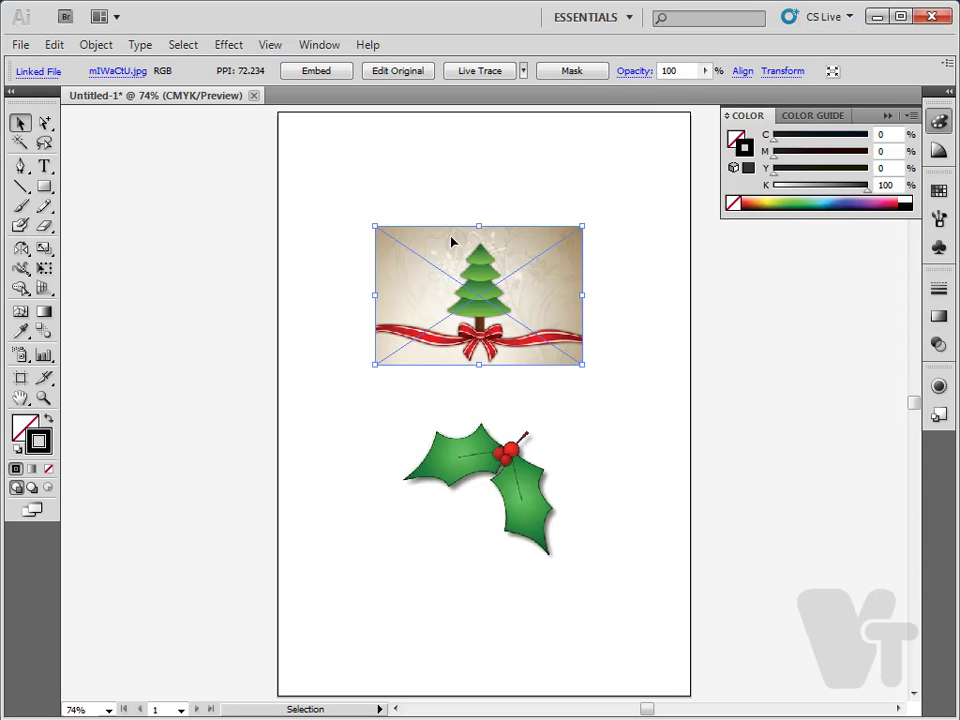
{"action": "left_click_drag", "start_coordinate": [516, 308], "coordinate": [789, 364]}
{"action": "left_click_drag", "start_coordinate": [467, 461], "coordinate": [767, 510]}
- Enlarge the Christmas tree image and move it to the bottom of the artboard
{"action": "left_click_drag", "start_coordinate": [773, 381], "coordinate": [739, 392]}
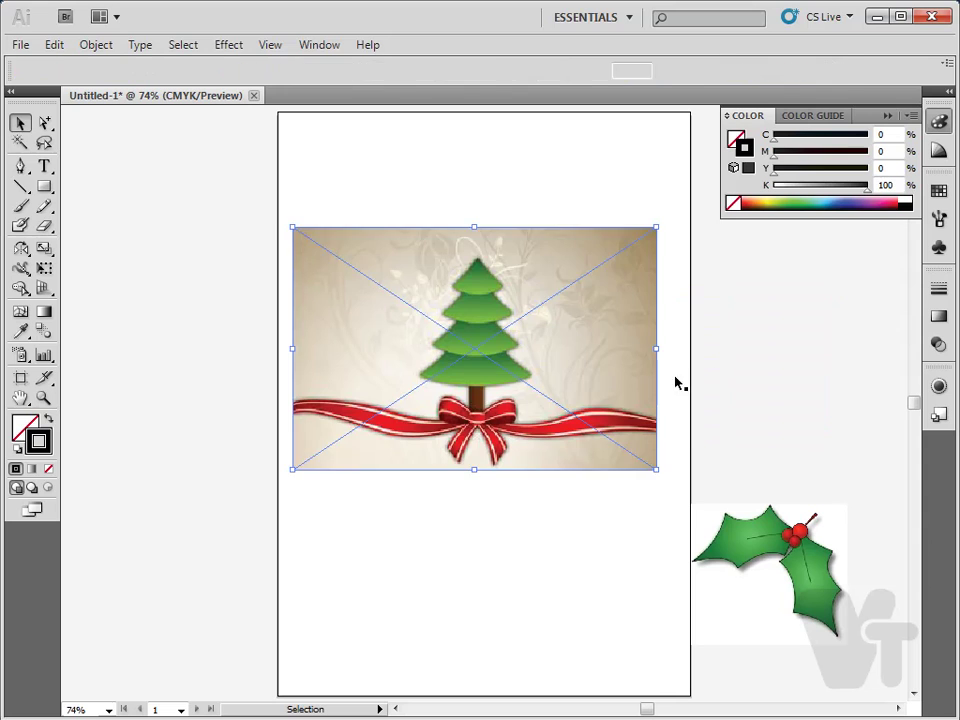
{"action": "left_click", "coordinate": [677, 381]}
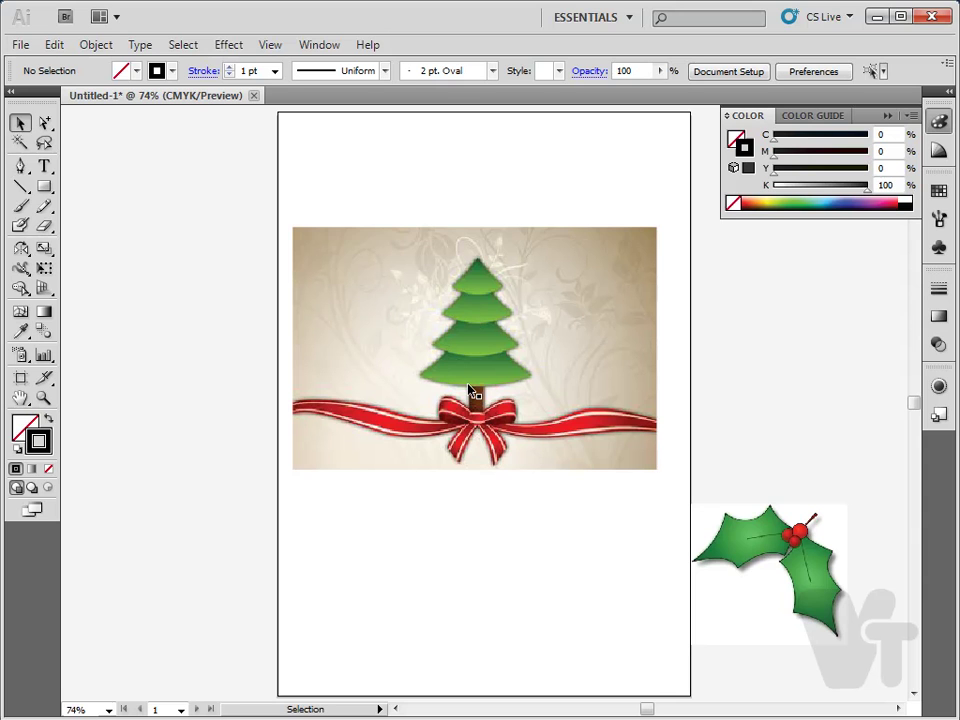
{"action": "left_click_drag", "start_coordinate": [384, 354], "coordinate": [369, 553]}
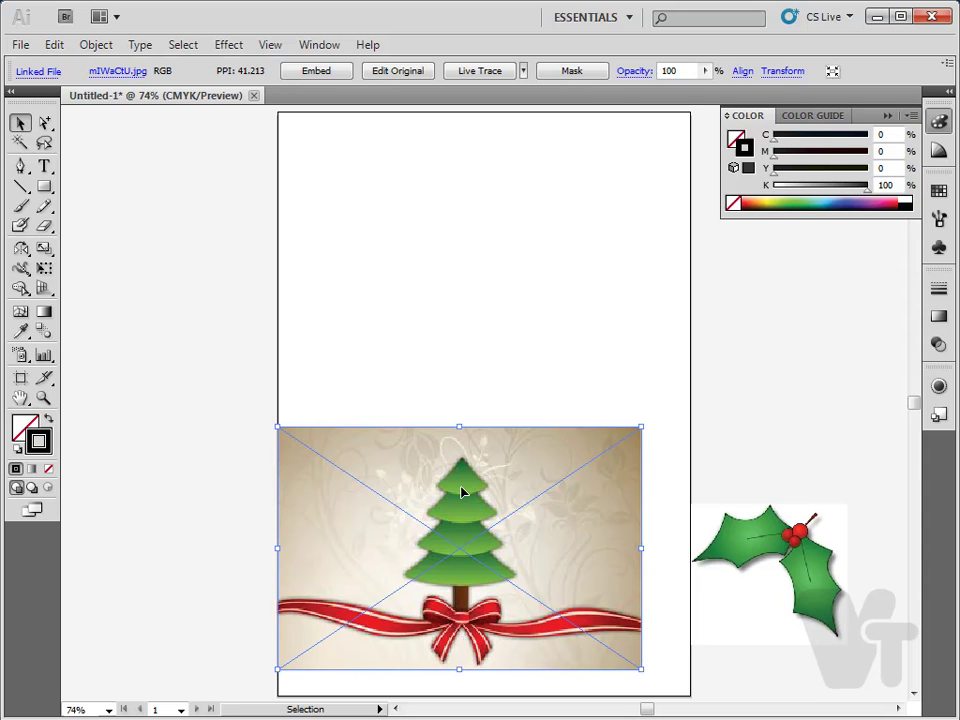
- Select the Polygon Tool from the Rectangle tool flyout
{"action": "left_click", "coordinate": [44, 188]}
{"action": "left_click", "coordinate": [44, 190]}
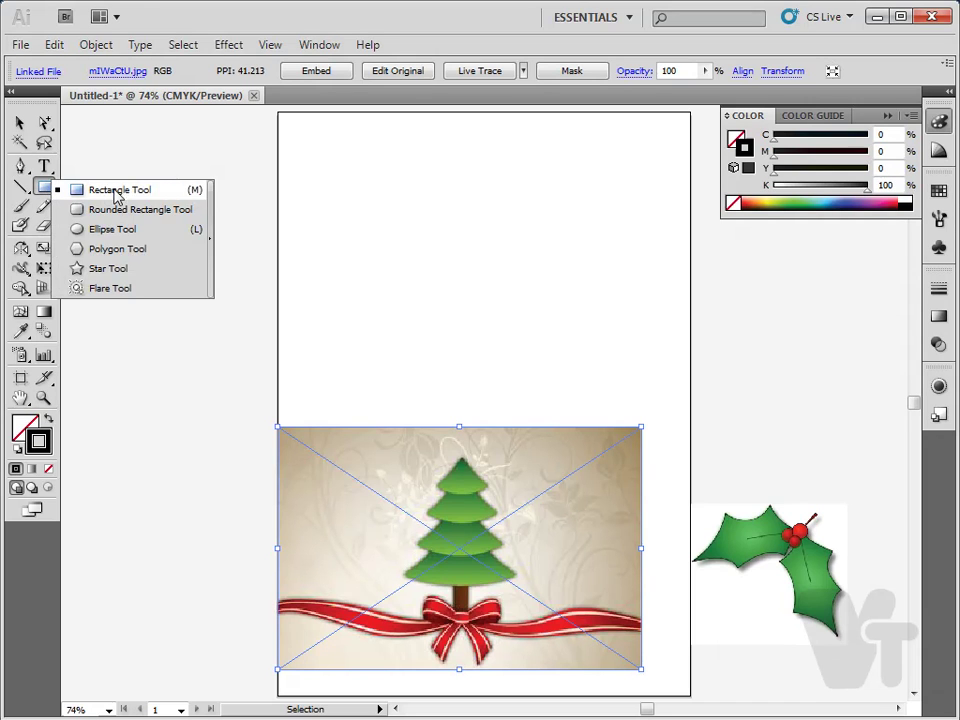
{"action": "left_click", "coordinate": [128, 248]}
{"action": "left_click", "coordinate": [43, 185]}
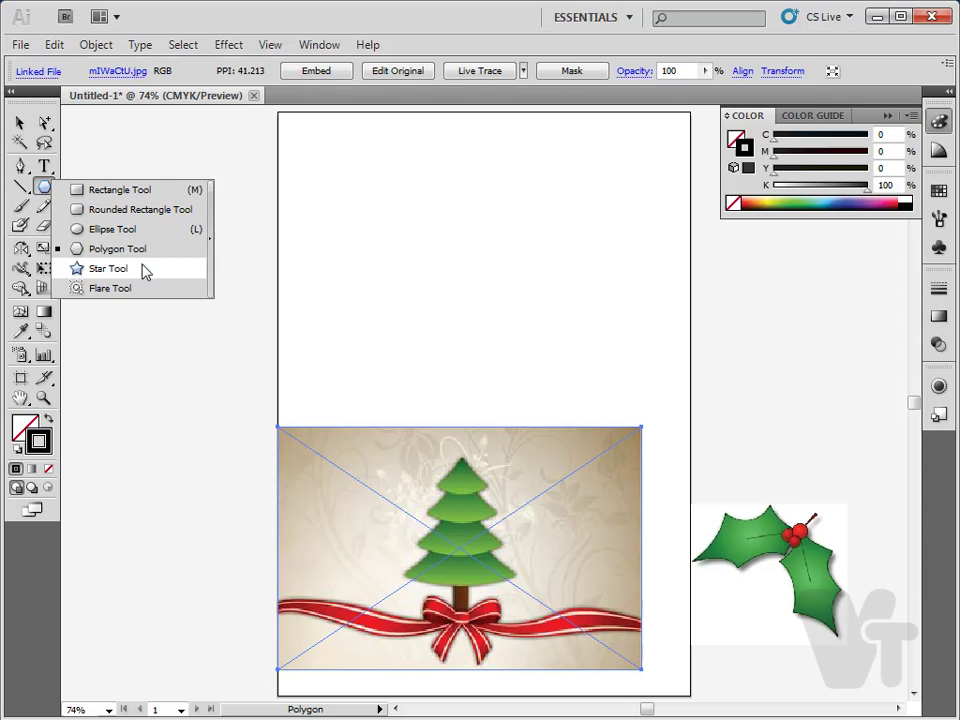
{"action": "left_click", "coordinate": [146, 270]}
{"action": "left_click", "coordinate": [43, 186]}
{"action": "left_click", "coordinate": [131, 246]}
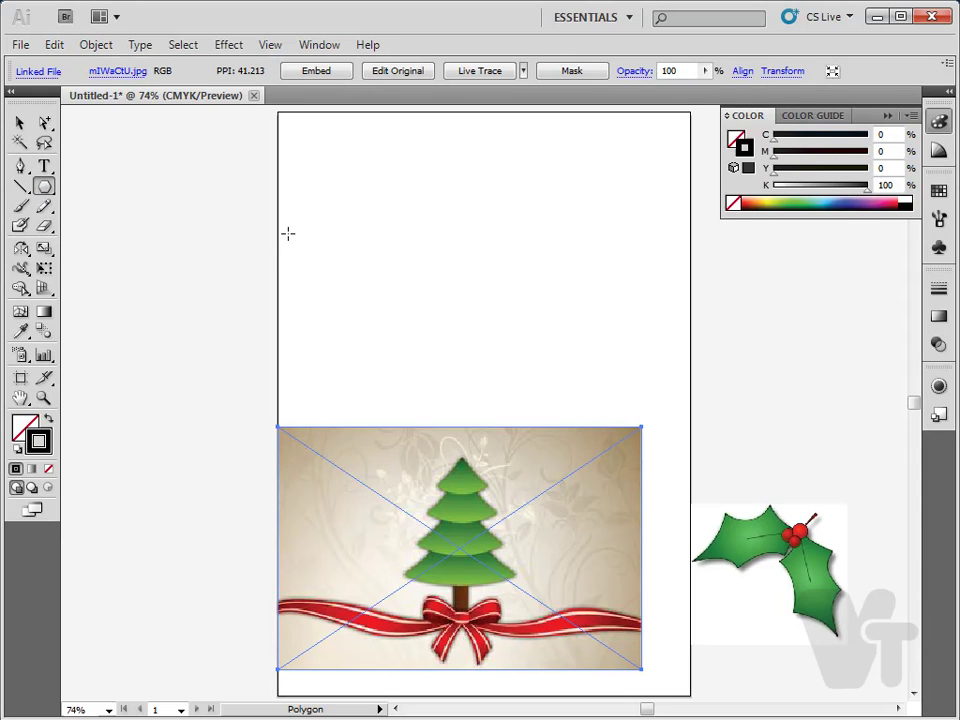
- Drag a polygon above the tree image and reduce it to three sides
{"action": "left_click_drag", "start_coordinate": [399, 206], "coordinate": [400, 255]}
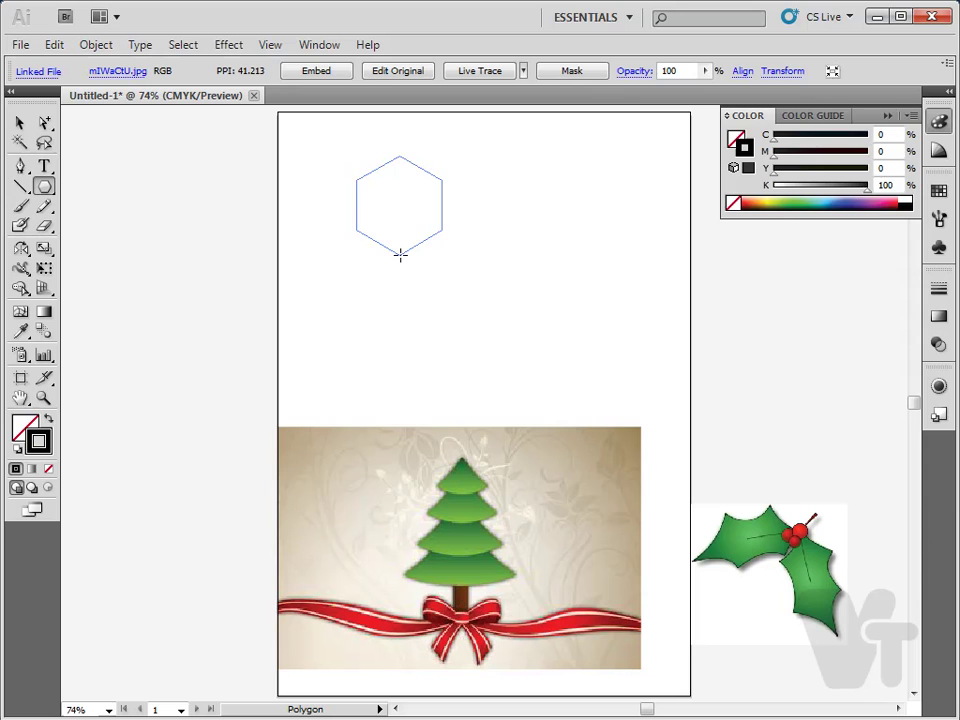
{"action": "key", "text": "Down"}
{"action": "left_click_drag", "start_coordinate": [400, 255], "coordinate": [399, 173]}
{"action": "key", "text": "Down"}
{"action": "key", "text": "Down"}
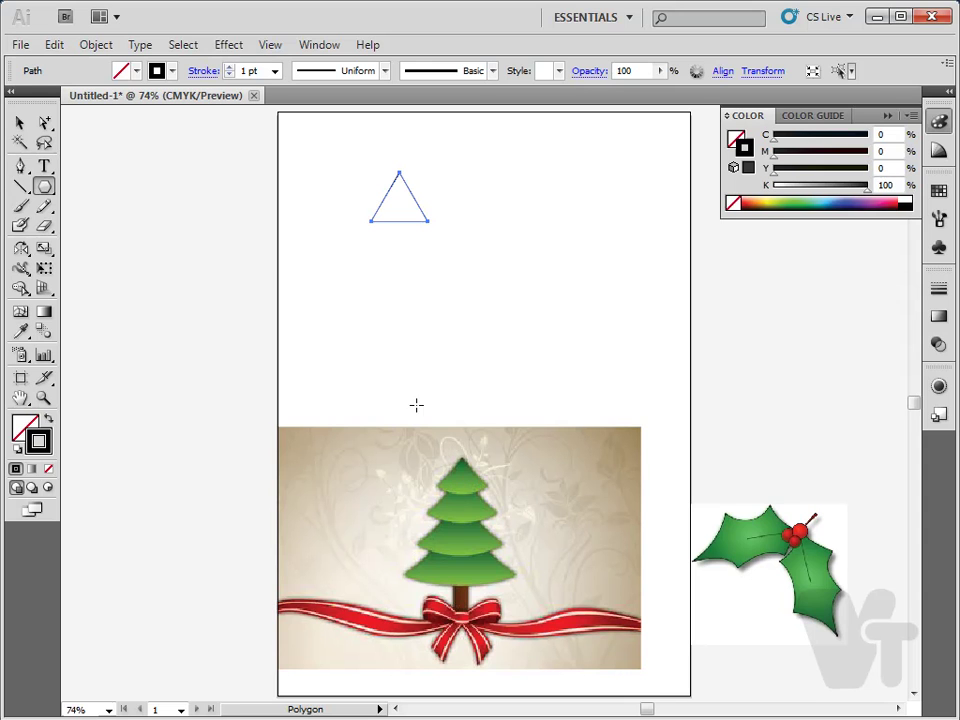
- Move the triangle down and to the right
{"action": "left_click", "coordinate": [19, 122]}
{"action": "left_click", "coordinate": [411, 229]}
{"action": "left_click_drag", "start_coordinate": [412, 223], "coordinate": [453, 280]}
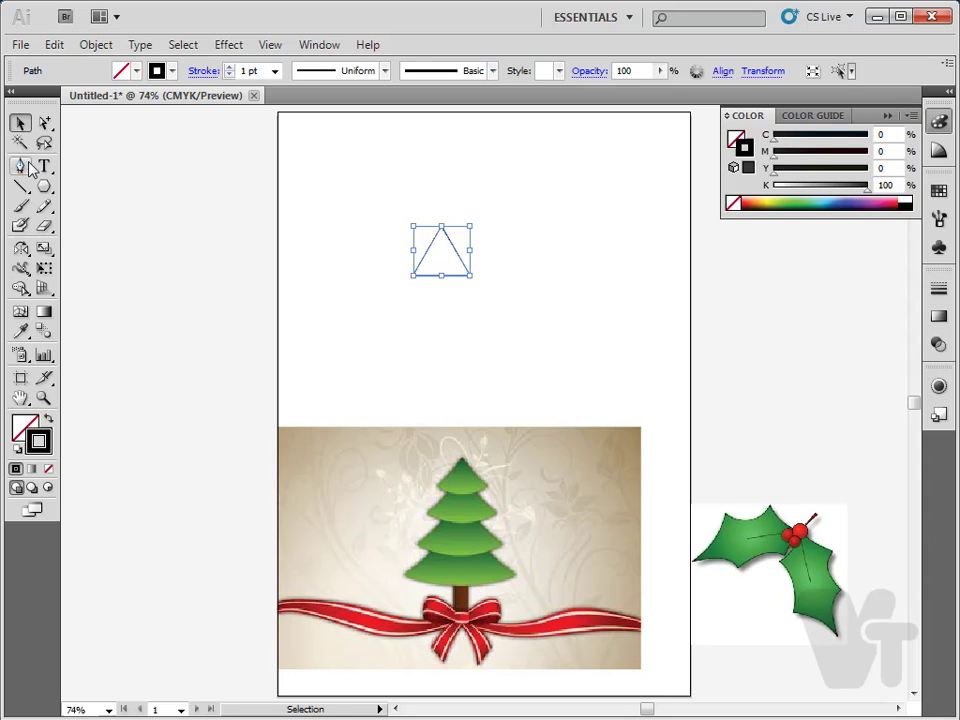
- Convert the triangle's top anchor to a smooth point and drag its handle so the sides bow outward
{"action": "left_click", "coordinate": [44, 122]}
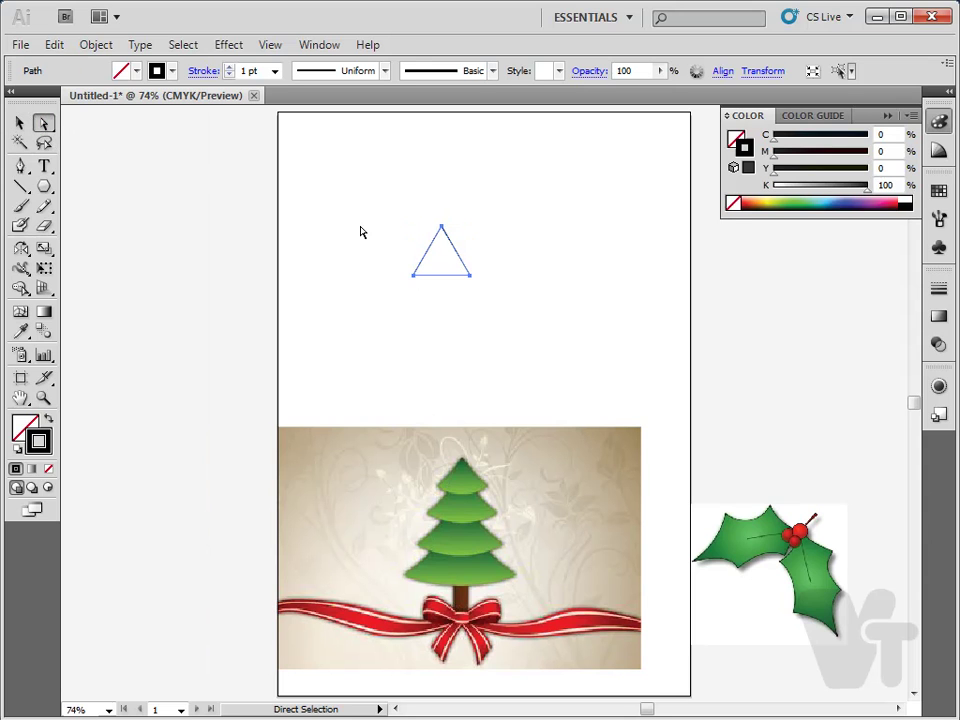
{"action": "left_click", "coordinate": [396, 324]}
{"action": "left_click_drag", "start_coordinate": [386, 222], "coordinate": [476, 234]}
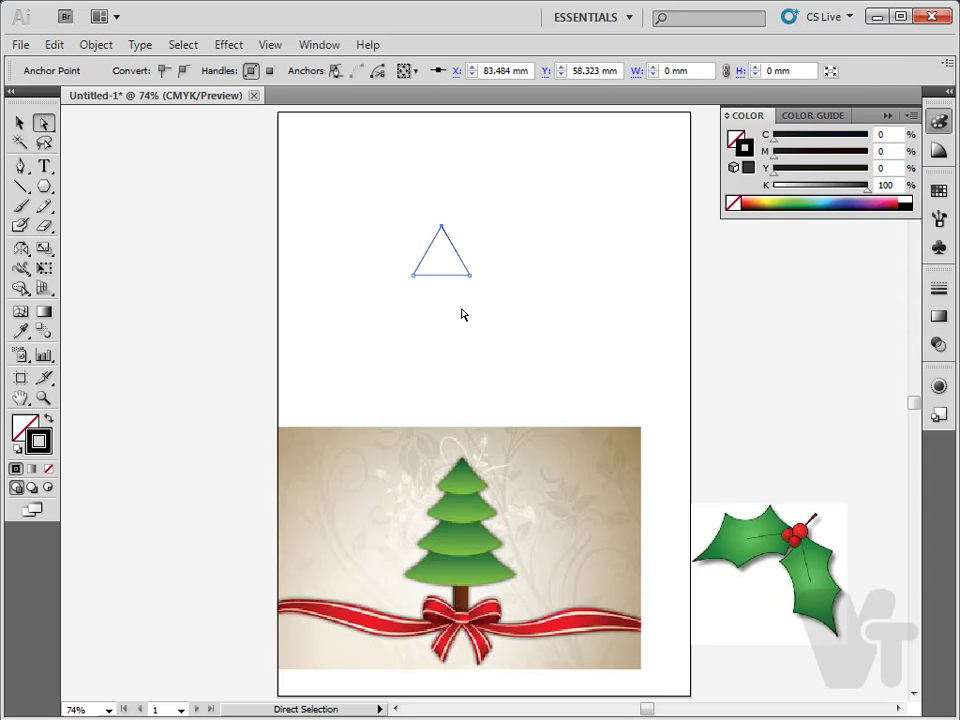
{"action": "left_click", "coordinate": [181, 73]}
{"action": "mouse_move", "coordinate": [455, 232]}
{"action": "left_mouse_down"}
{"action": "mouse_move", "coordinate": [431, 226]}
{"action": "mouse_move", "coordinate": [437, 231]}
{"action": "left_mouse_up"}
{"action": "left_click", "coordinate": [492, 260]}
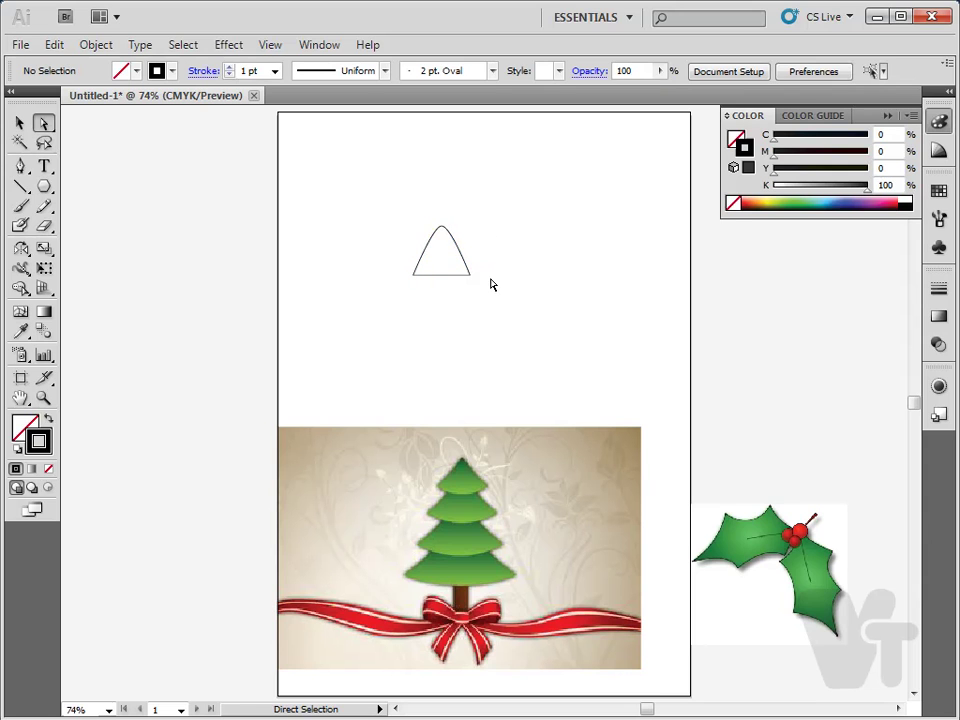
{"action": "left_click", "coordinate": [461, 276]}
{"action": "left_click", "coordinate": [20, 122]}
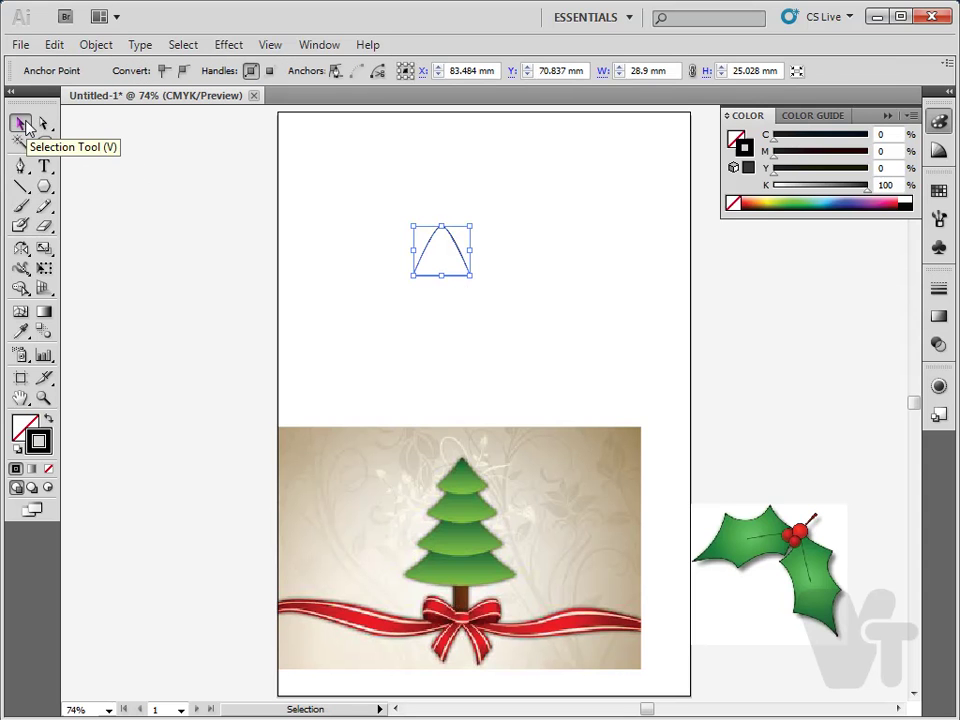
- In isolation mode, stretch the rounded arch wider to the right, then return to Layer 1 and deselect
{"action": "double_click", "coordinate": [462, 272]}
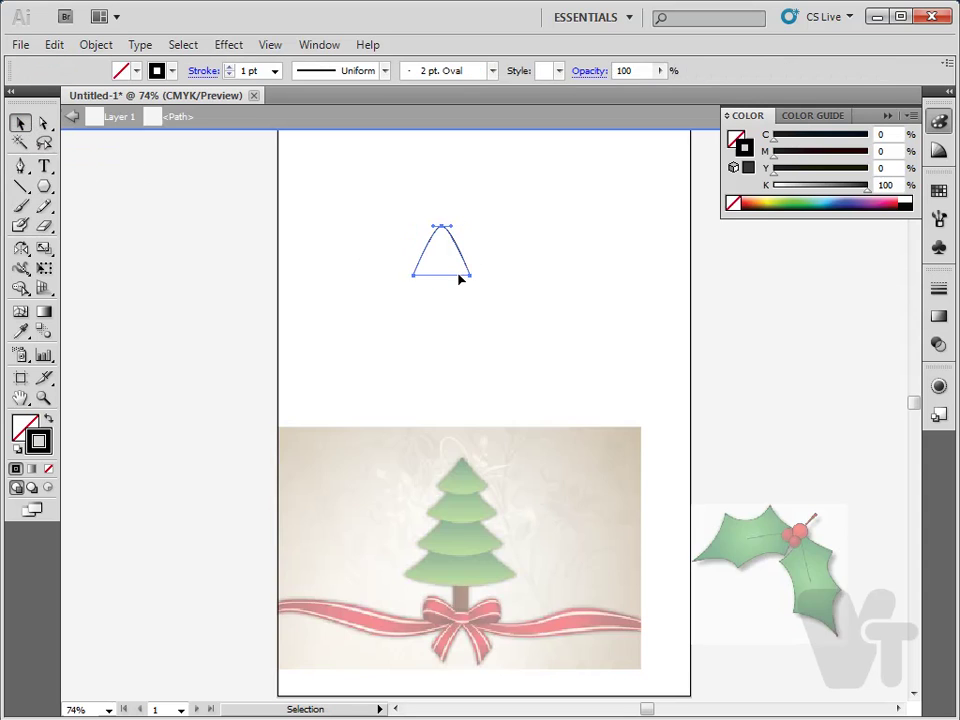
{"action": "mouse_move", "coordinate": [471, 248]}
{"action": "left_mouse_down"}
{"action": "mouse_move", "coordinate": [487, 248]}
{"action": "mouse_move", "coordinate": [456, 249]}
{"action": "mouse_move", "coordinate": [482, 258]}
{"action": "left_mouse_up"}
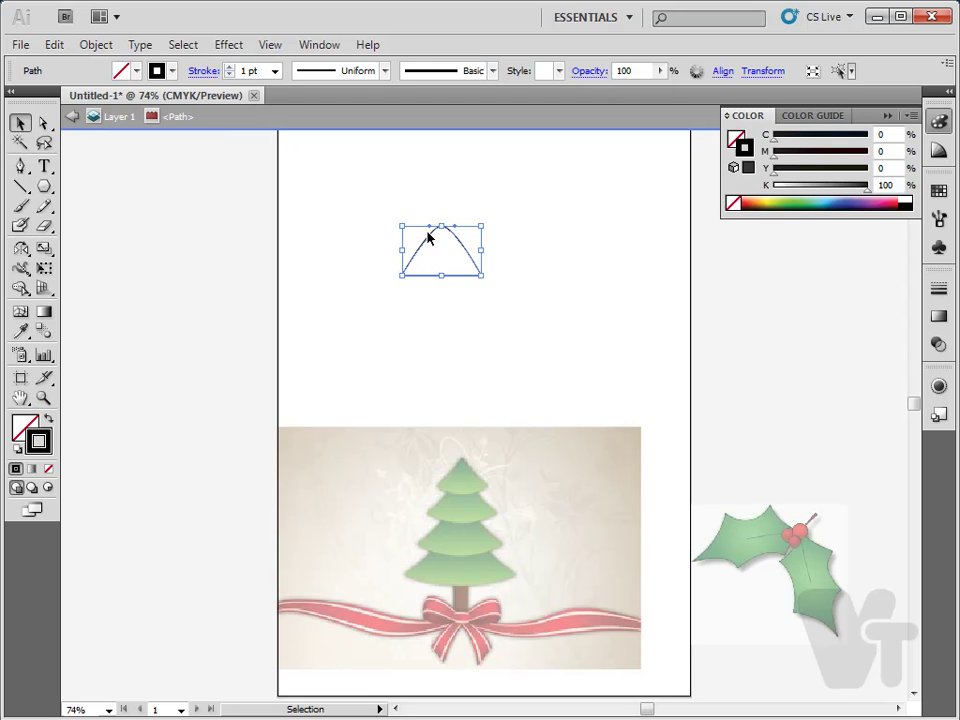
{"action": "left_click", "coordinate": [462, 244]}
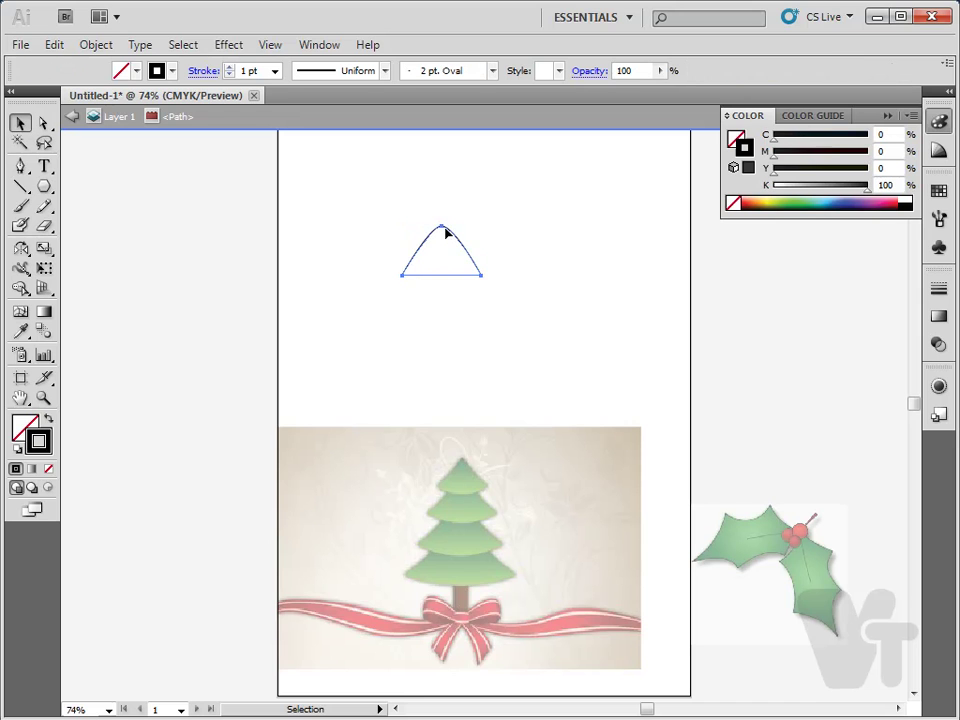
{"action": "left_click", "coordinate": [438, 230]}
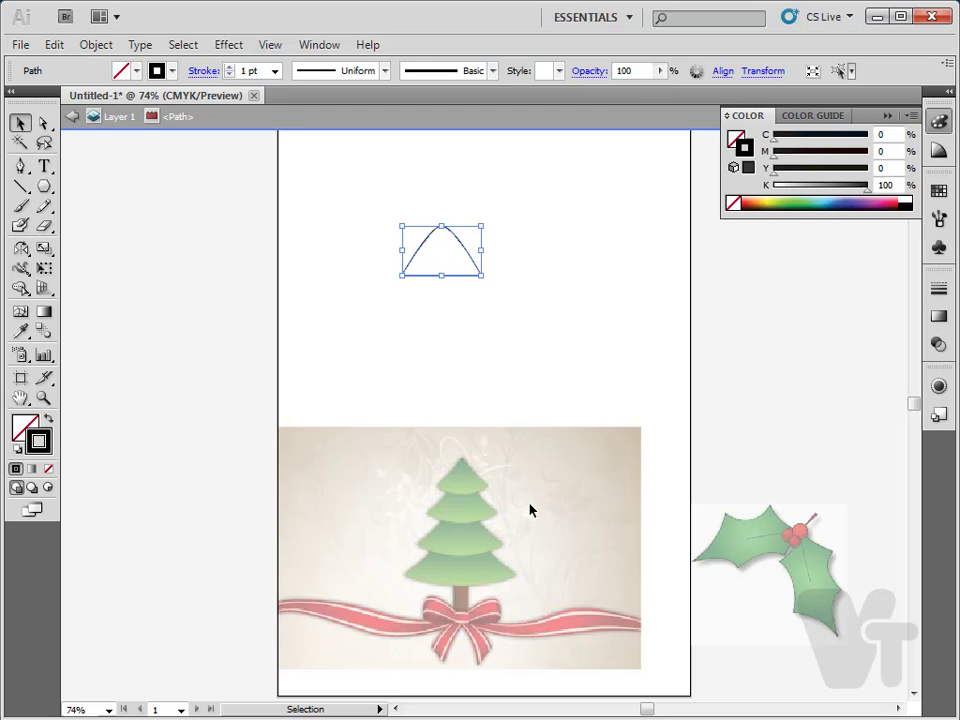
{"action": "left_click", "coordinate": [71, 118]}
{"action": "left_click", "coordinate": [259, 349]}
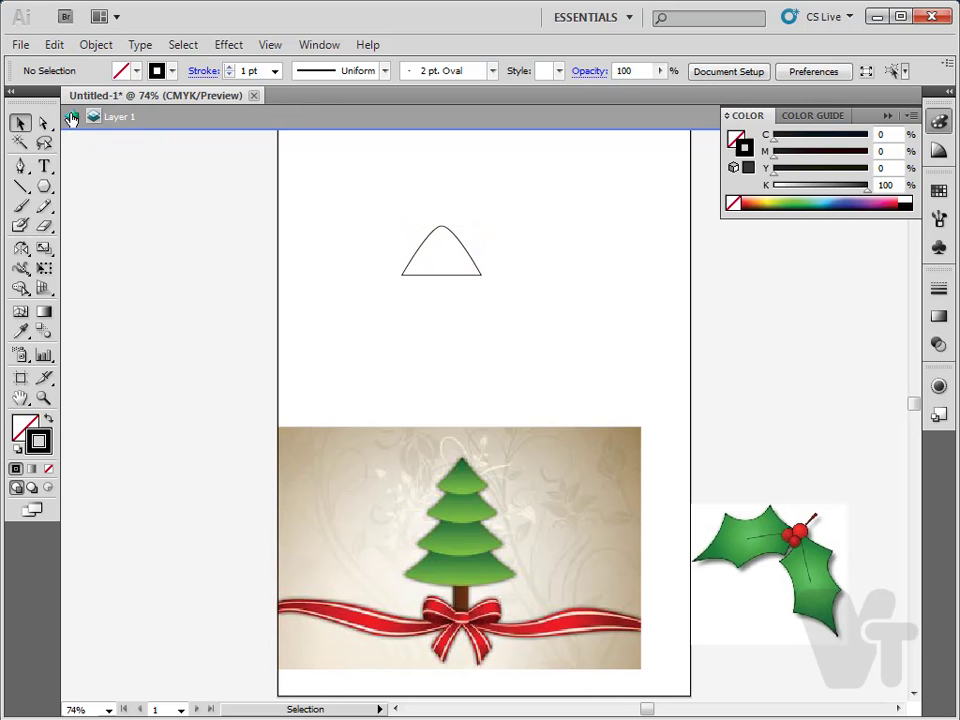
{"action": "left_click", "coordinate": [488, 511]}
{"action": "left_click", "coordinate": [447, 274]}
- Move the arch up and to the left on the page
{"action": "double_click", "coordinate": [447, 275]}
{"action": "left_click_drag", "start_coordinate": [456, 279], "coordinate": [399, 231]}
{"action": "left_click", "coordinate": [366, 216]}
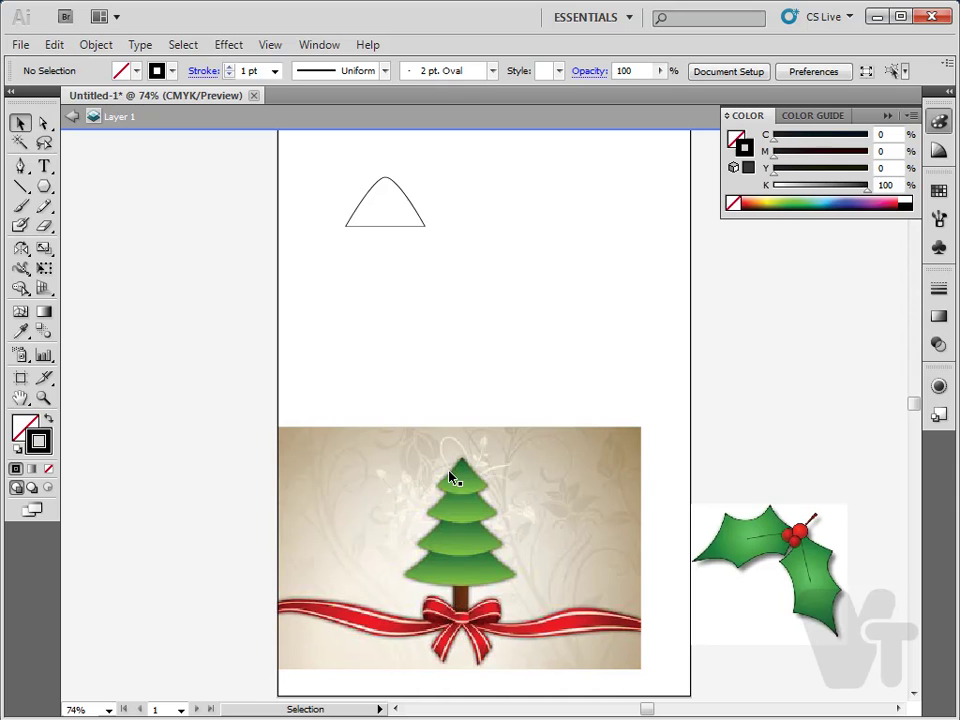
{"action": "left_click", "coordinate": [405, 199]}
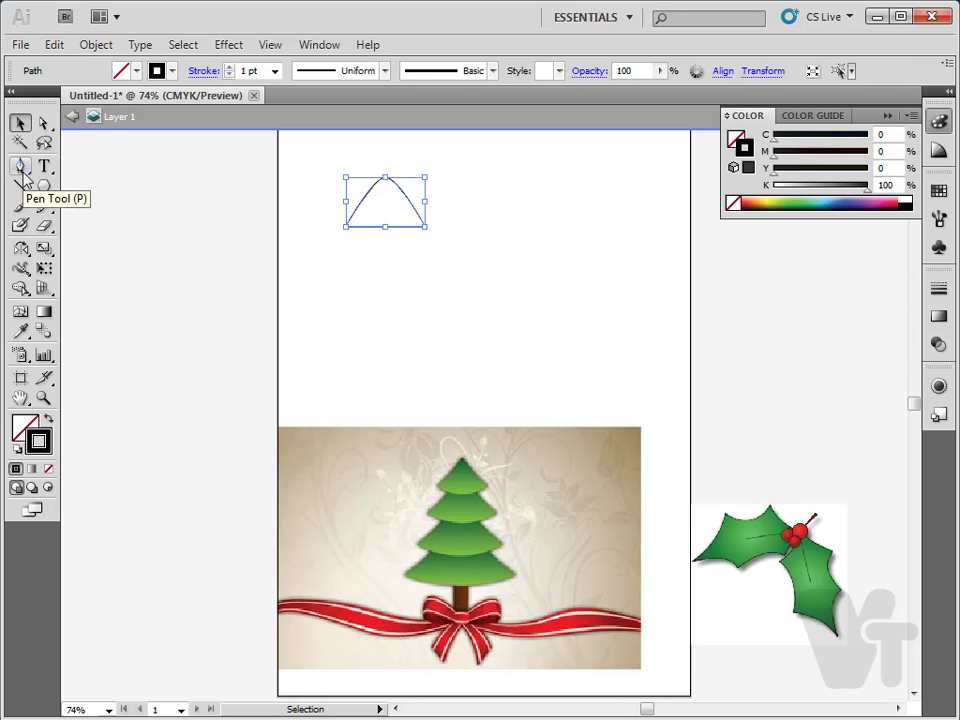
- Add anchor points on the arch's left side, right side and base middle
{"action": "left_click_drag", "start_coordinate": [21, 170], "coordinate": [107, 197]}
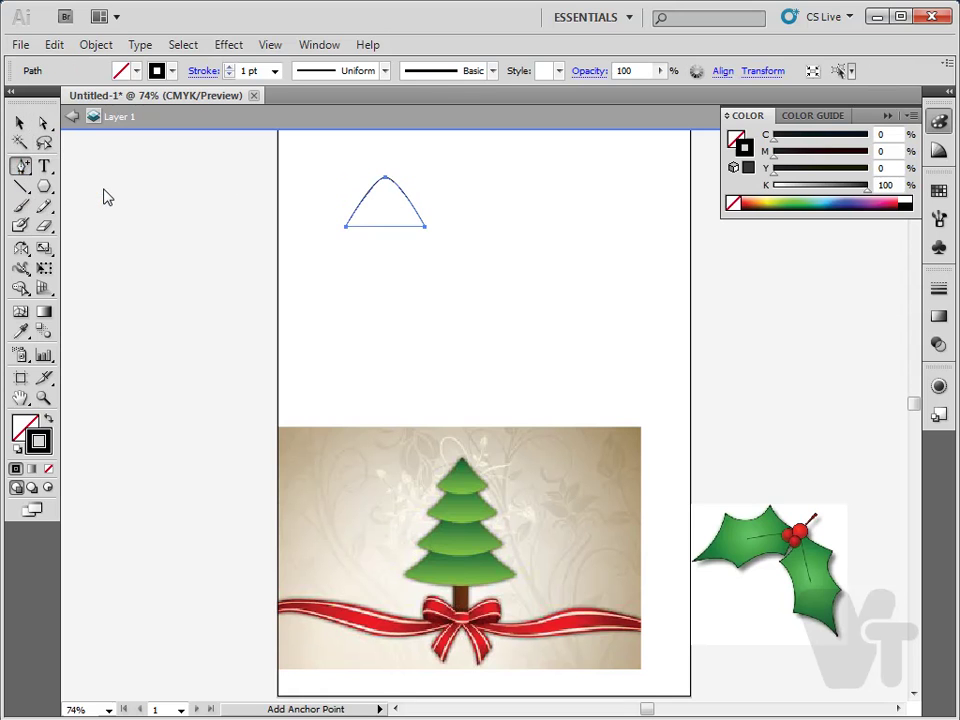
{"action": "left_click", "coordinate": [362, 209]}
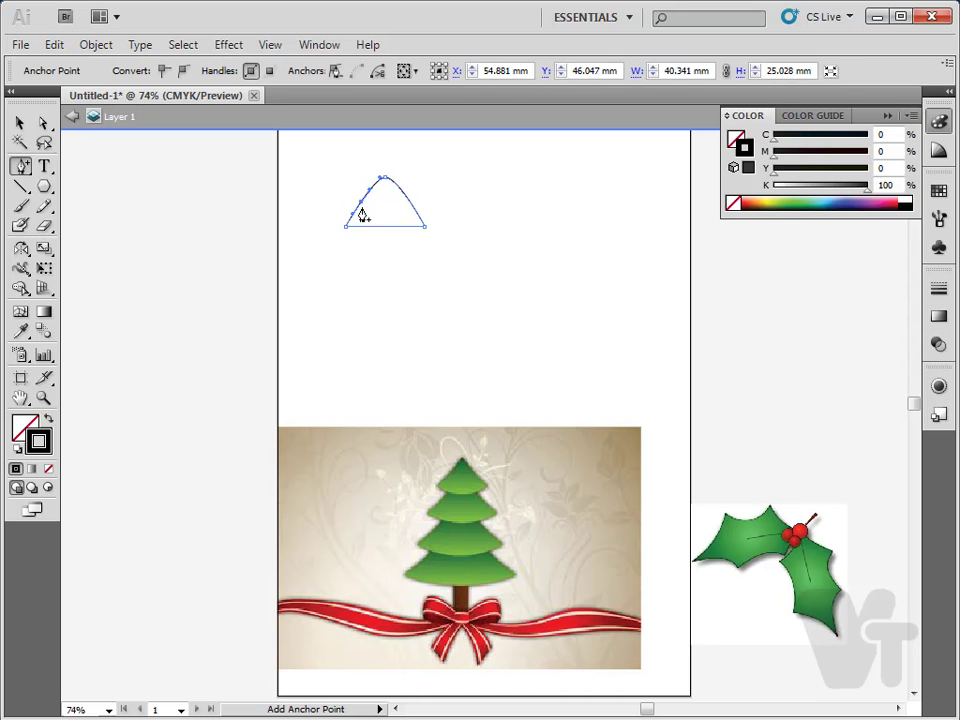
{"action": "left_click", "coordinate": [409, 208]}
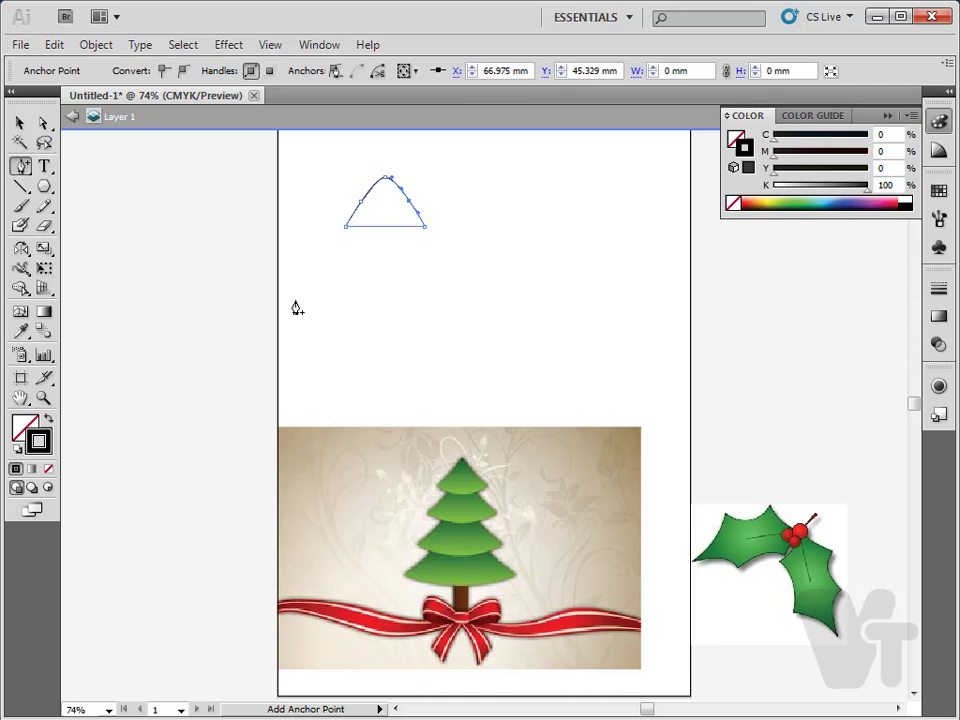
{"action": "left_click", "coordinate": [385, 229]}
- Select the base and left-side anchors and adjust the arch's left segment
{"action": "left_click", "coordinate": [43, 122]}
{"action": "left_click", "coordinate": [377, 298]}
{"action": "left_click", "coordinate": [386, 227]}
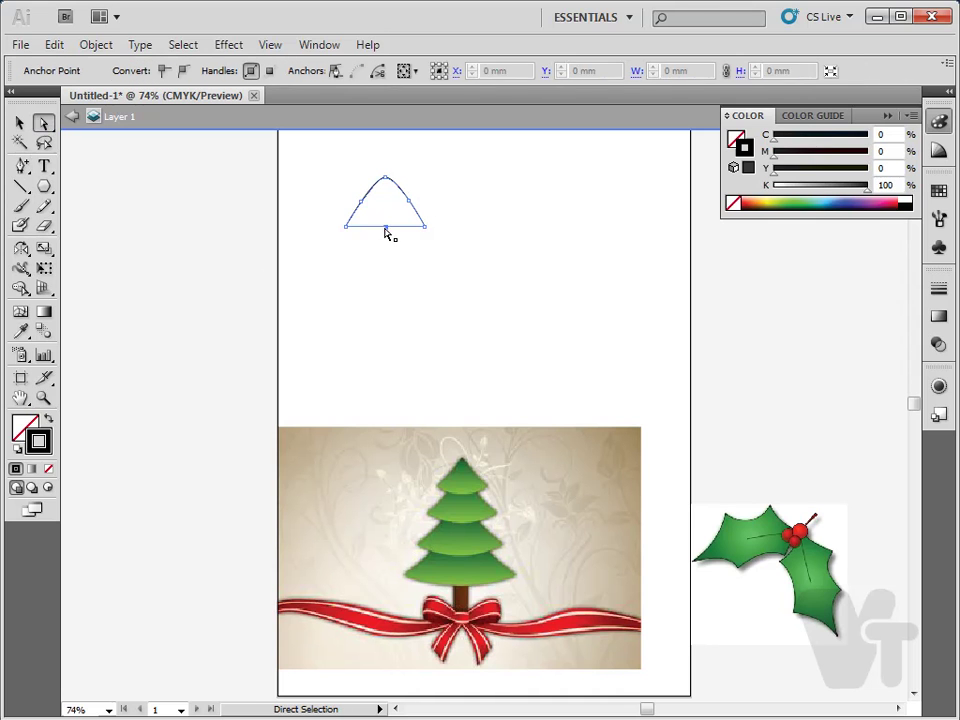
{"action": "left_click_drag", "start_coordinate": [343, 193], "coordinate": [441, 210]}
{"action": "left_click_drag", "start_coordinate": [402, 252], "coordinate": [376, 220]}
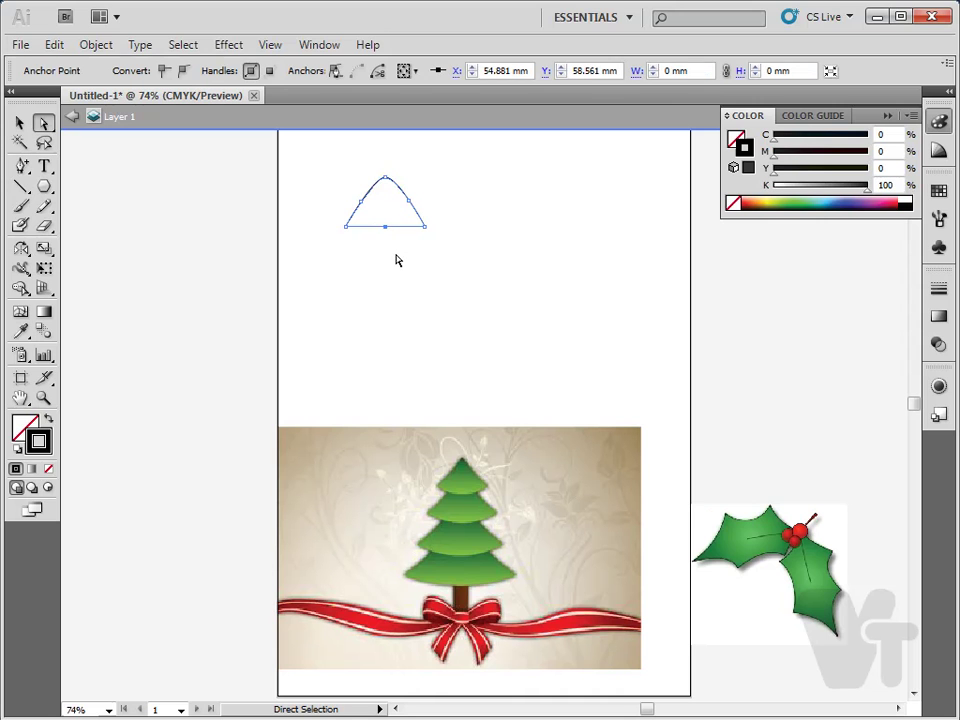
{"action": "left_click", "coordinate": [369, 208]}
{"action": "left_click", "coordinate": [364, 204]}
{"action": "left_click_drag", "start_coordinate": [348, 200], "coordinate": [377, 217]}
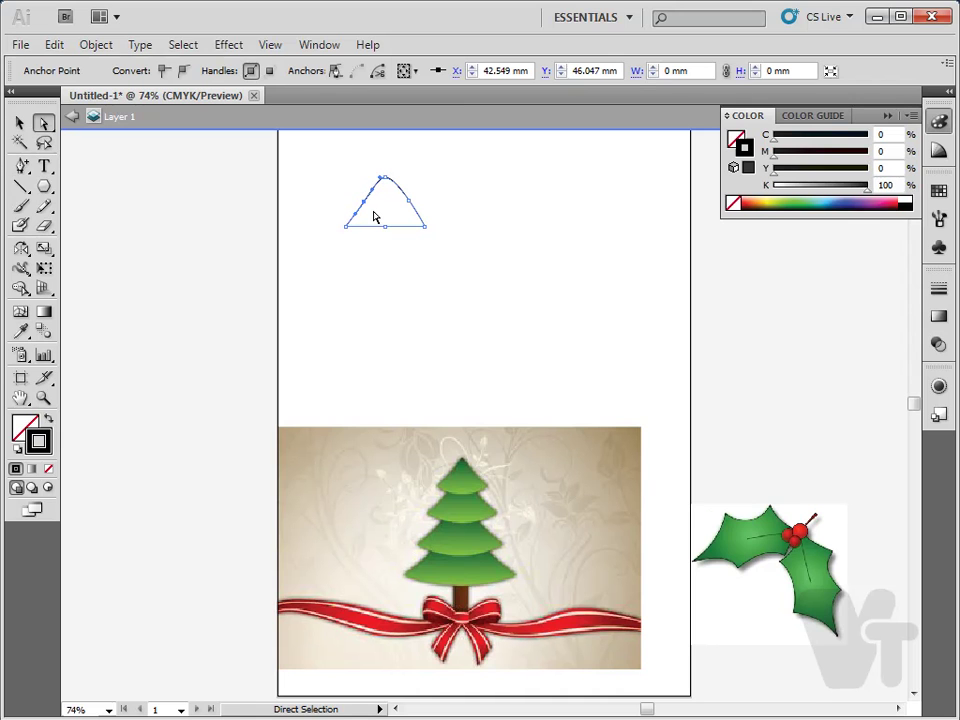
- Reshape the arch so its right side bulges, then select the right-side and top anchors
{"action": "left_click", "coordinate": [385, 219]}
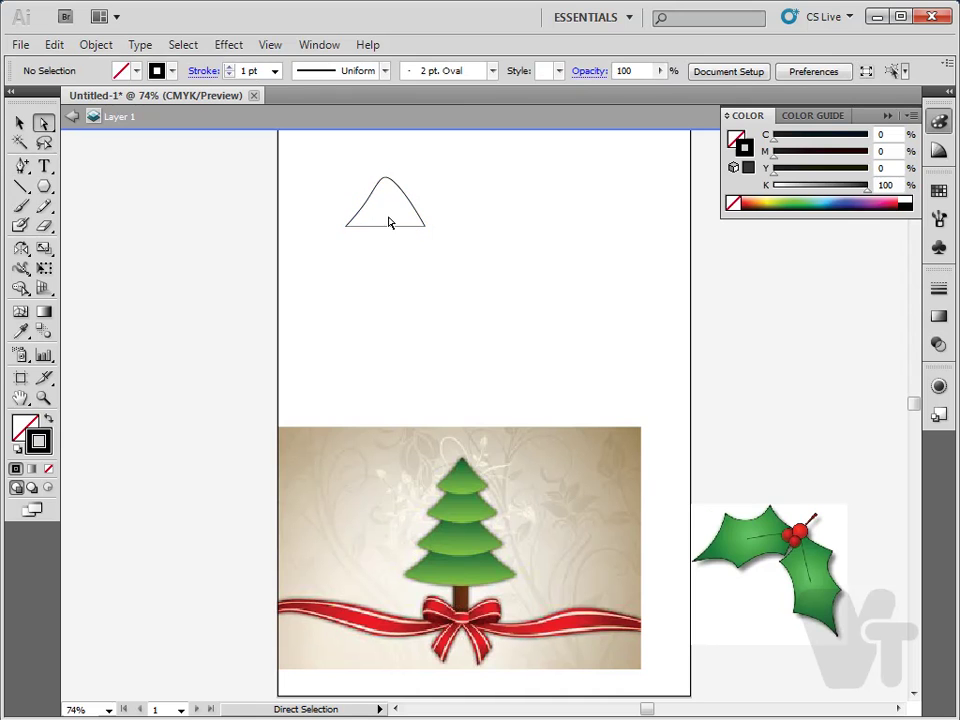
{"action": "left_click_drag", "start_coordinate": [347, 191], "coordinate": [384, 216]}
{"action": "left_click", "coordinate": [360, 216]}
{"action": "left_click_drag", "start_coordinate": [433, 189], "coordinate": [404, 214]}
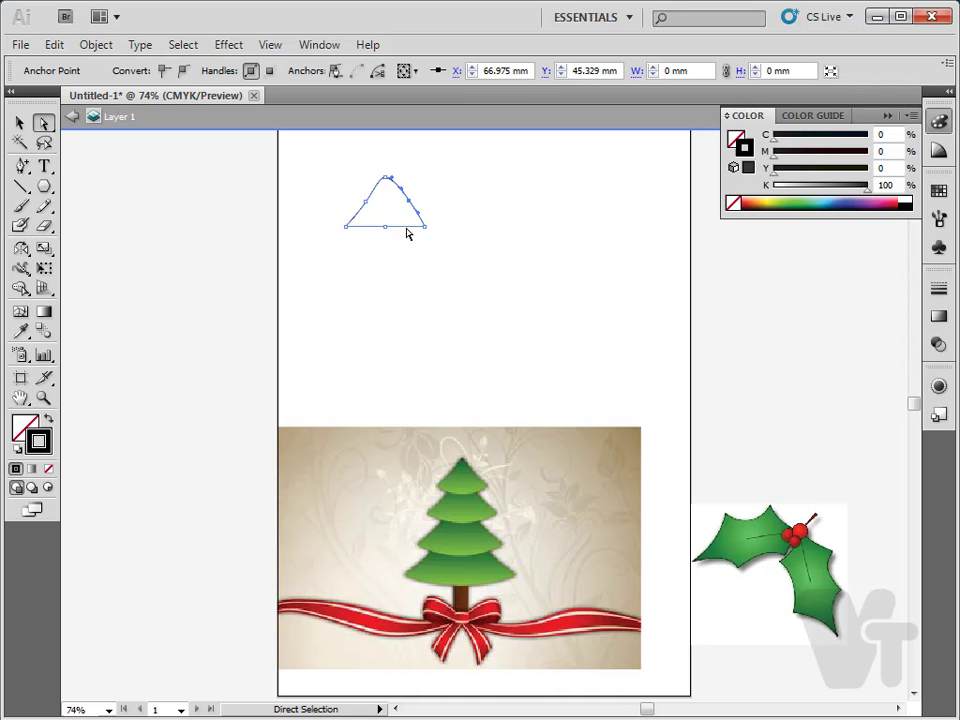
{"action": "left_click", "coordinate": [407, 230]}
{"action": "left_click", "coordinate": [457, 247]}
{"action": "left_click_drag", "start_coordinate": [397, 215], "coordinate": [392, 216]}
{"action": "left_click_drag", "start_coordinate": [396, 170], "coordinate": [385, 186]}
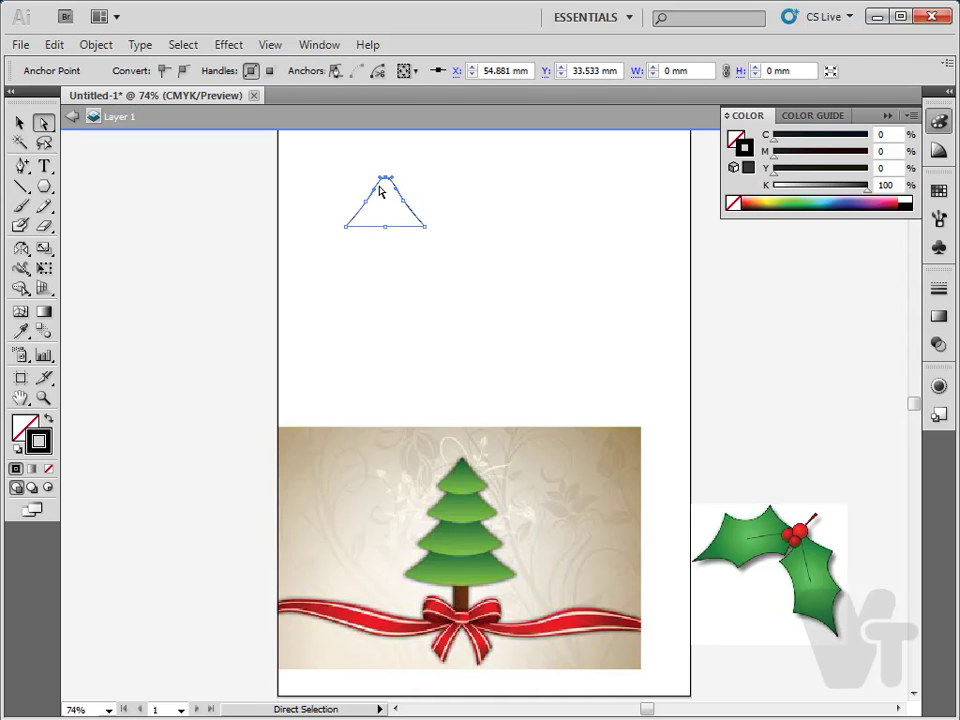
- Zoom in on the triangle, drag the peak's handle into a tighter, narrower curve, then zoom back out
{"action": "key", "text": "z"}
{"action": "left_click_drag", "start_coordinate": [296, 150], "coordinate": [428, 264]}
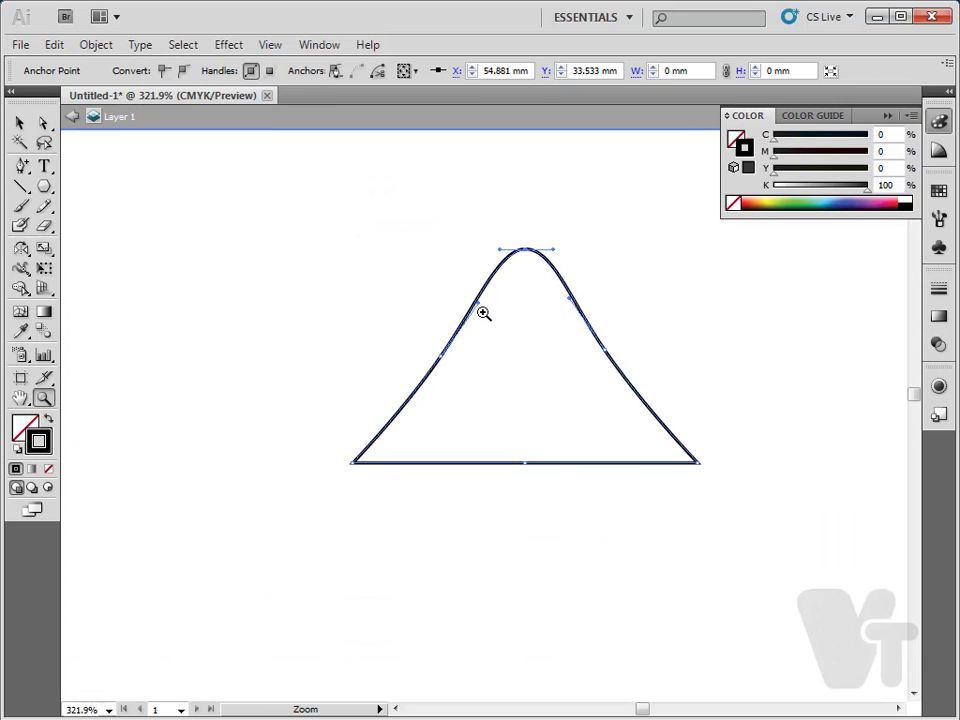
{"action": "left_click", "coordinate": [44, 122]}
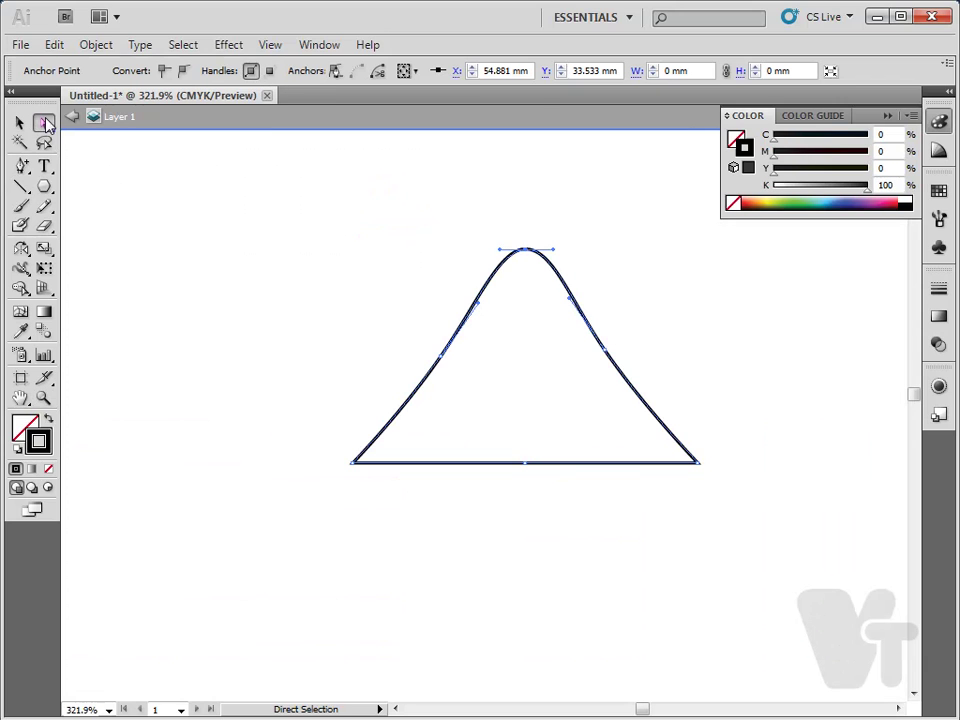
{"action": "left_click_drag", "start_coordinate": [502, 254], "coordinate": [544, 253]}
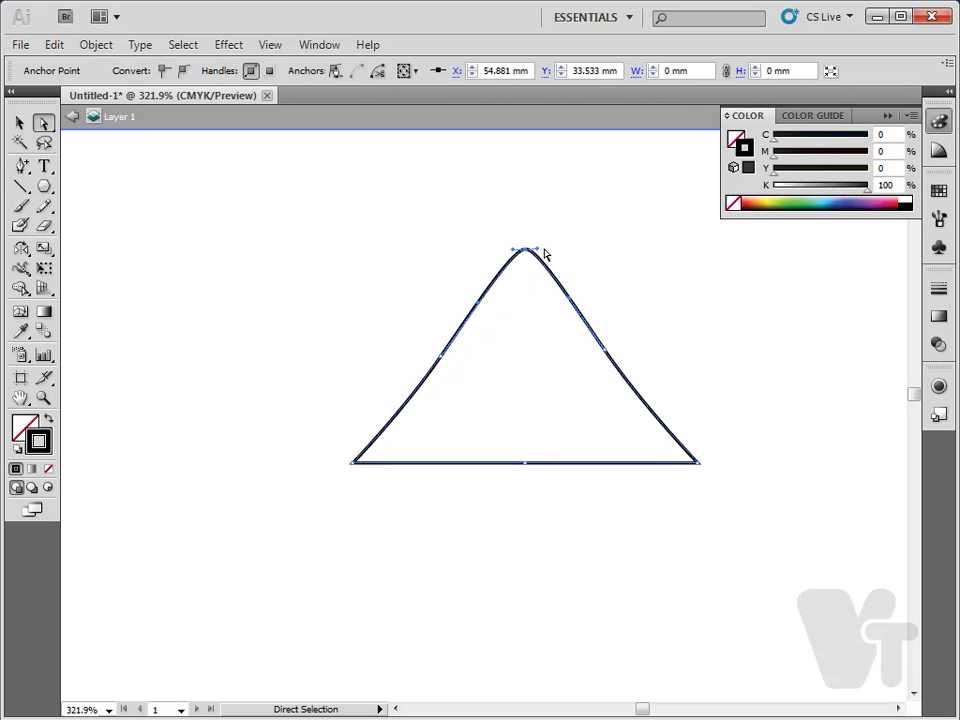
{"action": "left_click", "coordinate": [605, 305]}
{"action": "key", "text": "ctrl"}
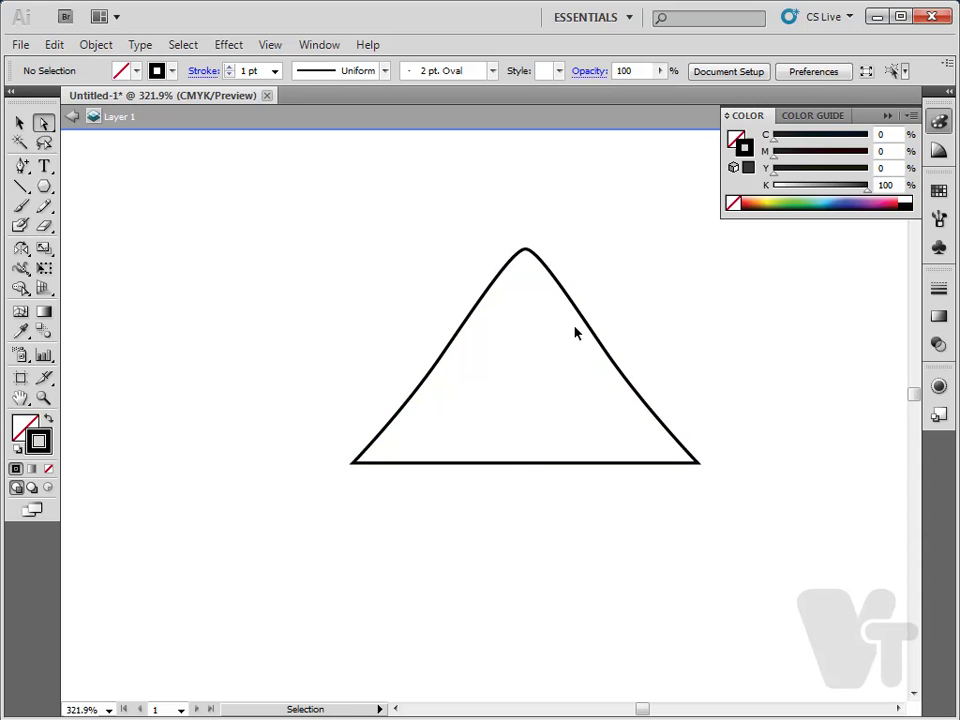
{"action": "key", "text": "ctrl+minus"}
{"action": "key", "text": "ctrl+minus"}
{"action": "key", "text": "ctrl+minus"}
{"action": "key", "text": "ctrl+minus"}
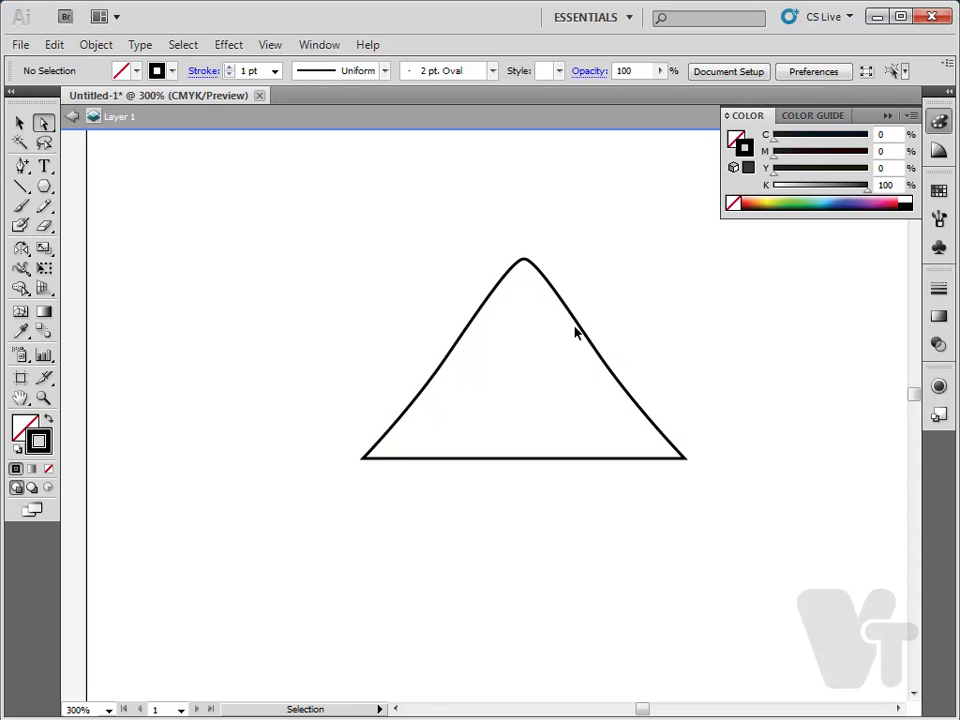
{"action": "key", "text": "ctrl+minus"}
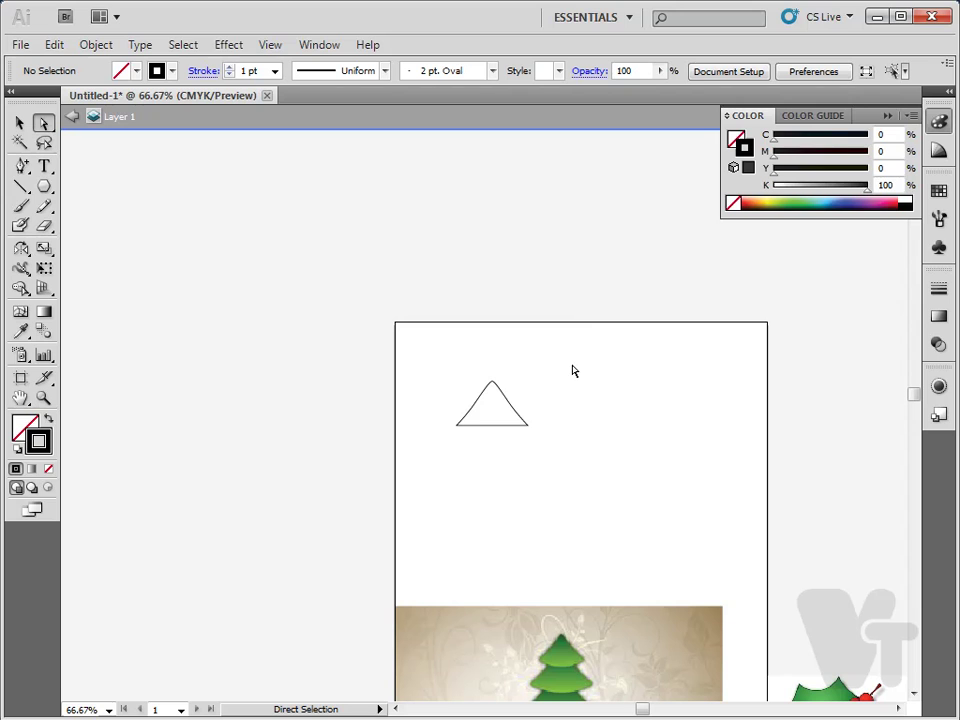
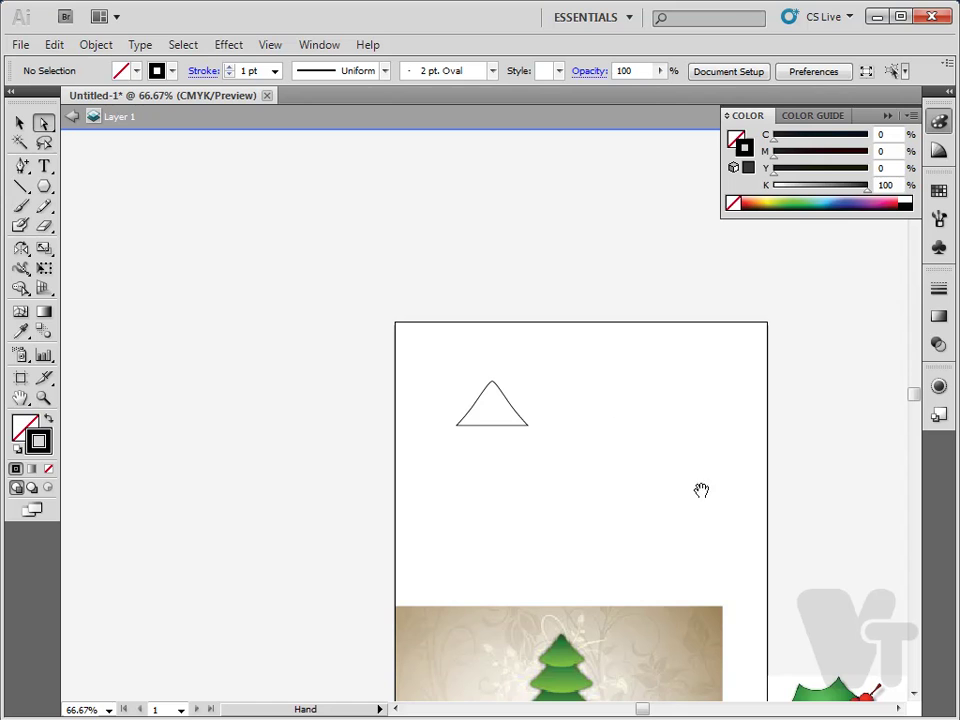
- Pan the page so the triangle and the tree and holly images sit in view
{"action": "left_click_drag", "start_coordinate": [706, 501], "coordinate": [652, 335]}
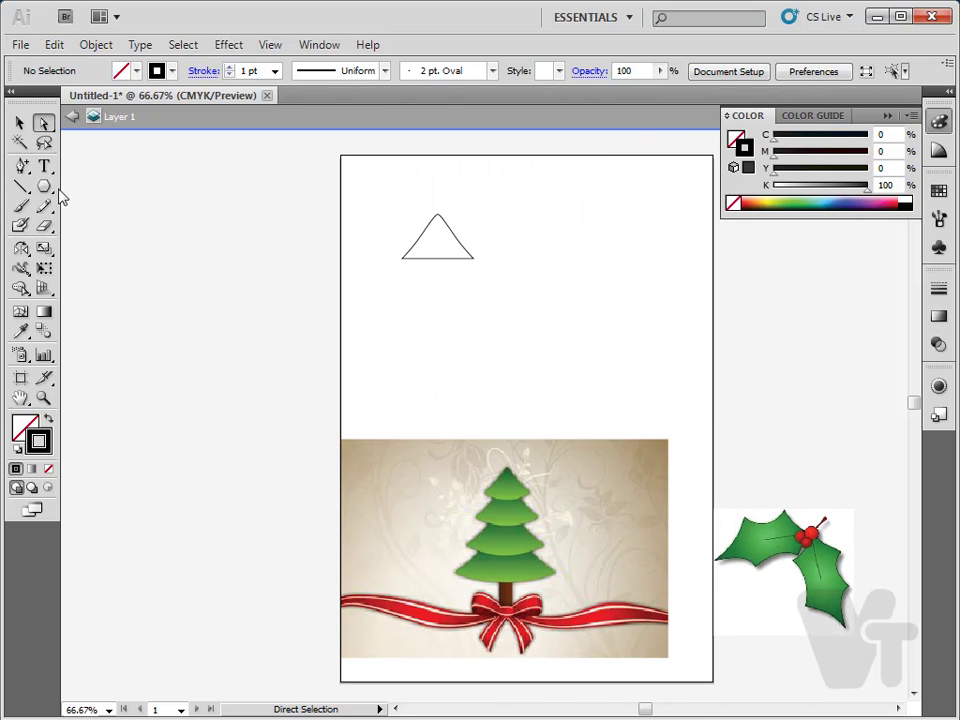
{"action": "left_click", "coordinate": [43, 186], "text": "alt"}
{"action": "left_click", "coordinate": [43, 225]}
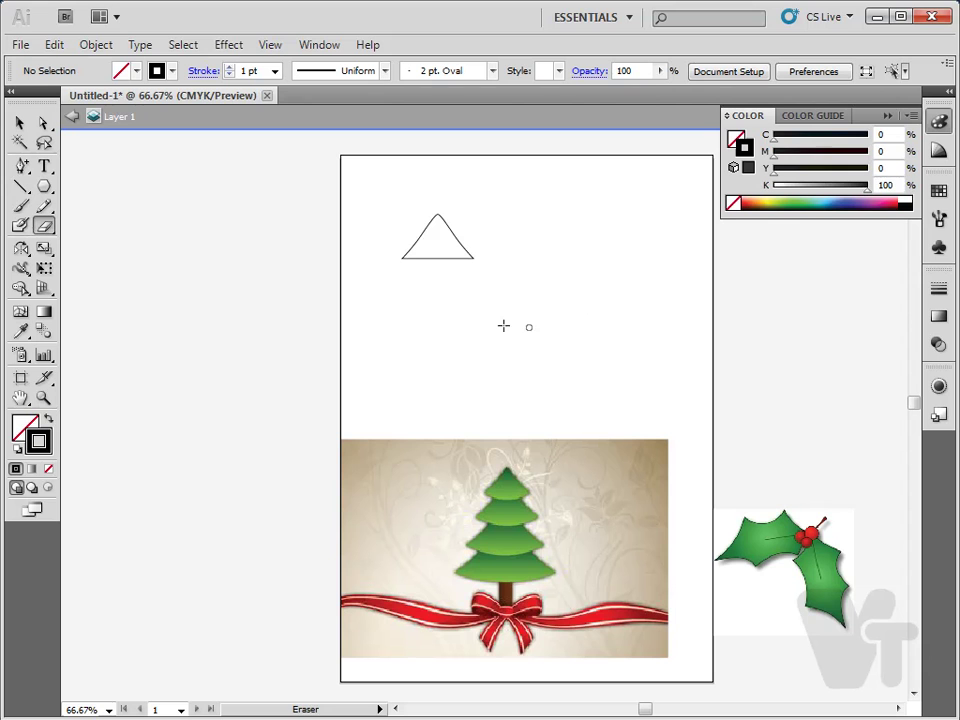
{"action": "key", "text": "space"}
{"action": "mouse_move", "coordinate": [646, 320]}
{"action": "left_mouse_down"}
{"action": "mouse_move", "coordinate": [334, 306]}
{"action": "mouse_move", "coordinate": [583, 396]}
{"action": "mouse_move", "coordinate": [660, 315]}
{"action": "left_mouse_up"}
{"action": "left_click_drag", "start_coordinate": [617, 259], "coordinate": [491, 347]}
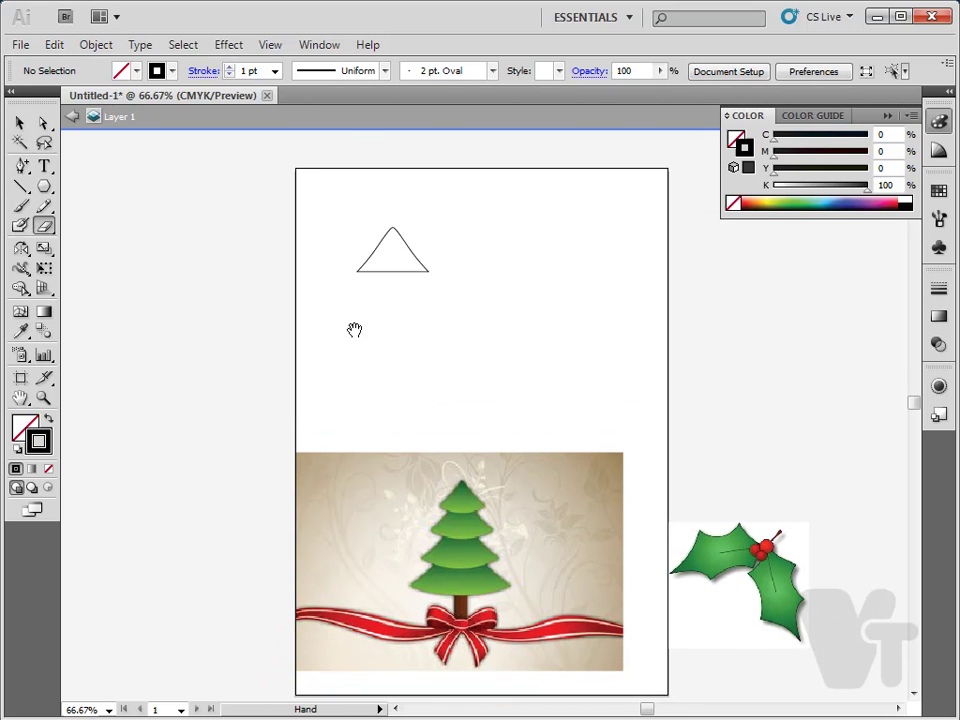
{"action": "left_click_drag", "start_coordinate": [356, 330], "coordinate": [369, 326]}
{"action": "left_click", "coordinate": [17, 122]}
{"action": "left_click", "coordinate": [42, 121]}
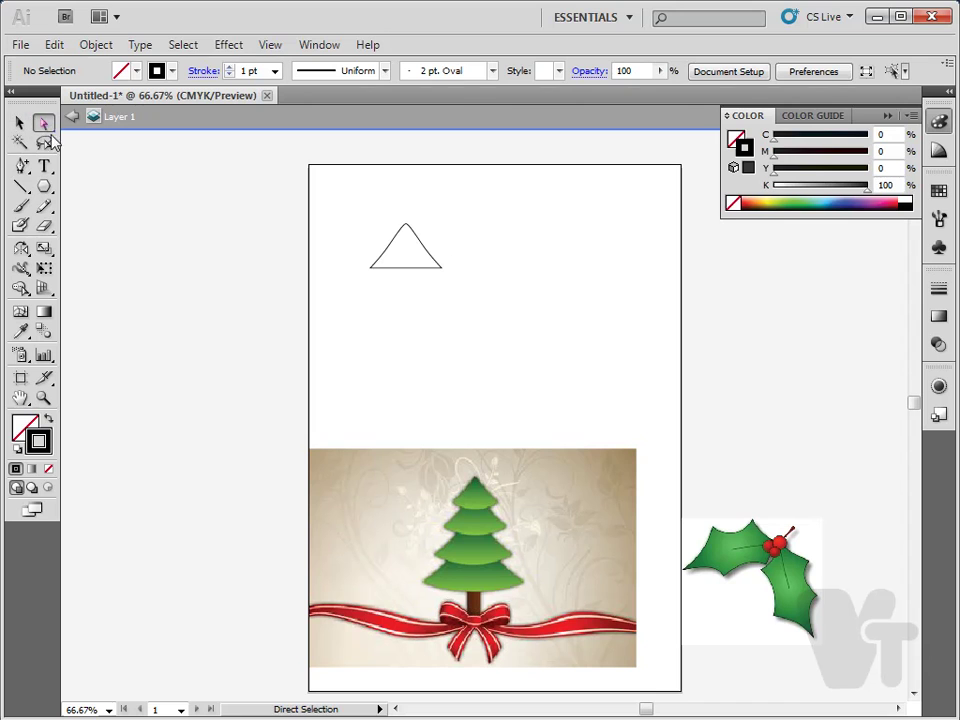
- Convert the triangle's bottom-middle anchor to smooth and nudge it down to bow the base
{"action": "left_click", "coordinate": [402, 228]}
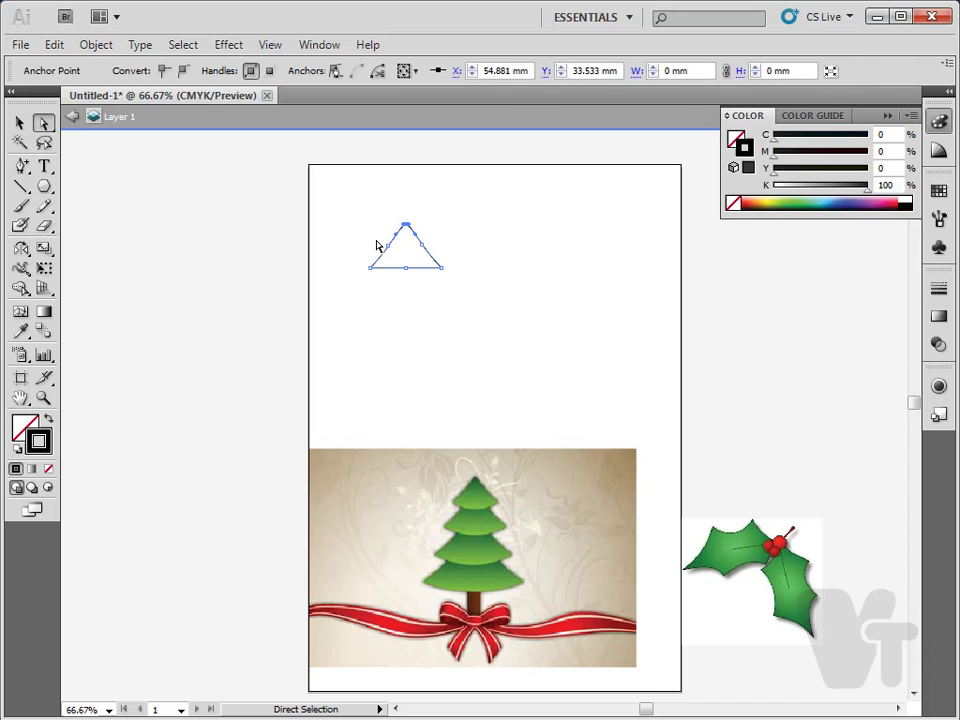
{"action": "left_click_drag", "start_coordinate": [376, 239], "coordinate": [405, 257]}
{"action": "left_click", "coordinate": [408, 287]}
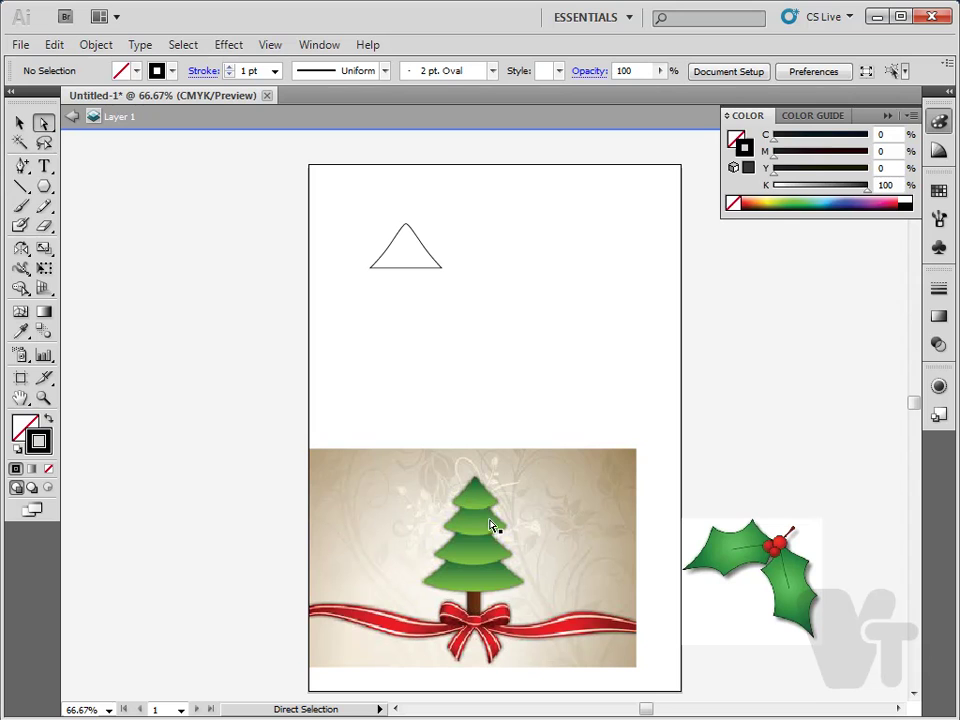
{"action": "left_click", "coordinate": [407, 269]}
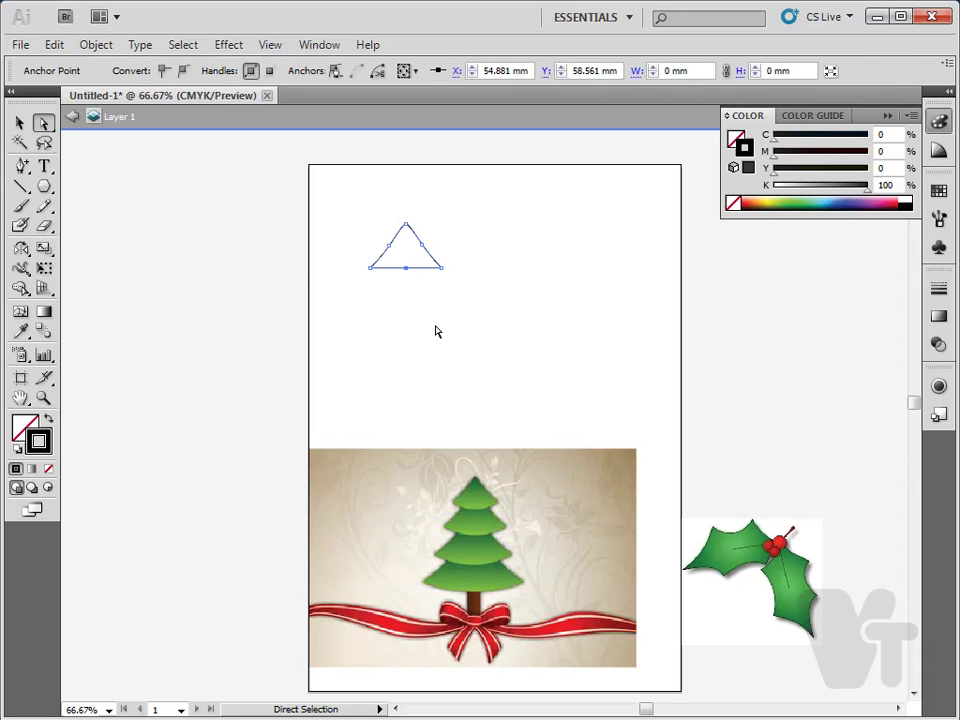
{"action": "left_click", "coordinate": [185, 72]}
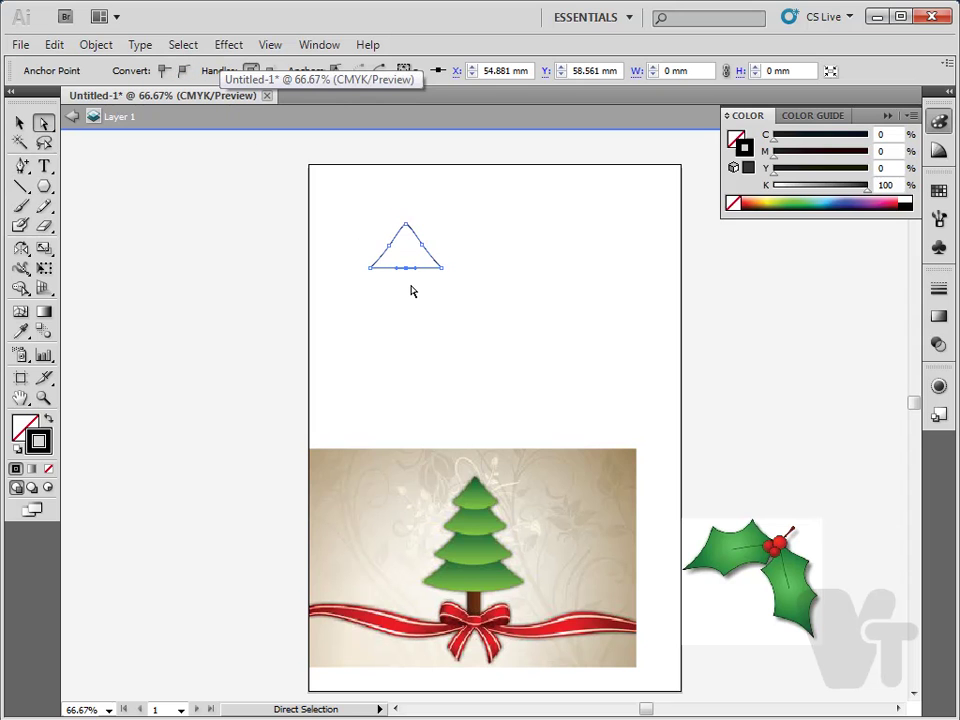
{"action": "key", "text": "Down"}
{"action": "key", "text": "Down"}
{"action": "key", "text": "Down"}
{"action": "key", "text": "Down"}
{"action": "key", "text": "Down"}
{"action": "key", "text": "Down"}
{"action": "key", "text": "Down"}
{"action": "key", "text": "Down"}
{"action": "key", "text": "Down"}
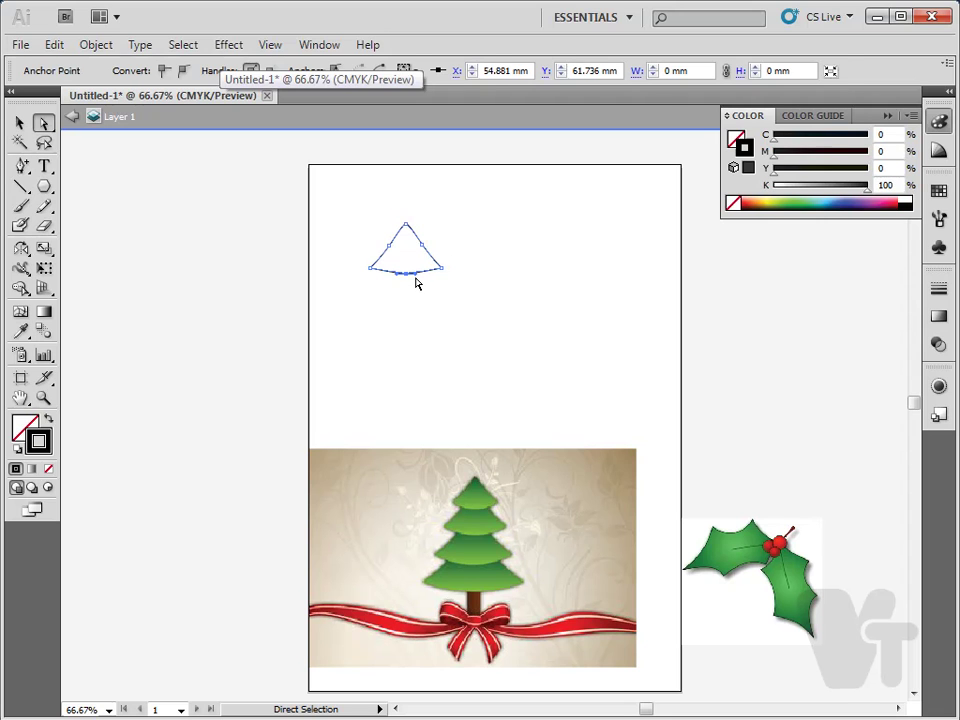
{"action": "left_click", "coordinate": [431, 276]}
- Zoom in and drag the bottom anchor's left handle outward to even out the base arc
{"action": "key", "text": "z"}
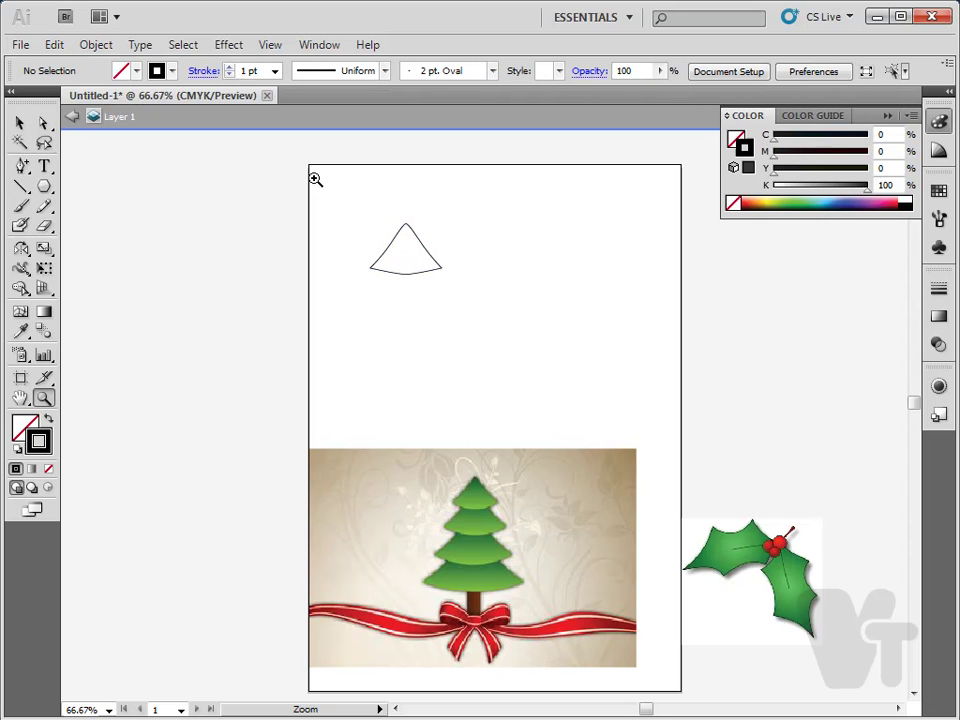
{"action": "left_click_drag", "start_coordinate": [315, 179], "coordinate": [508, 342]}
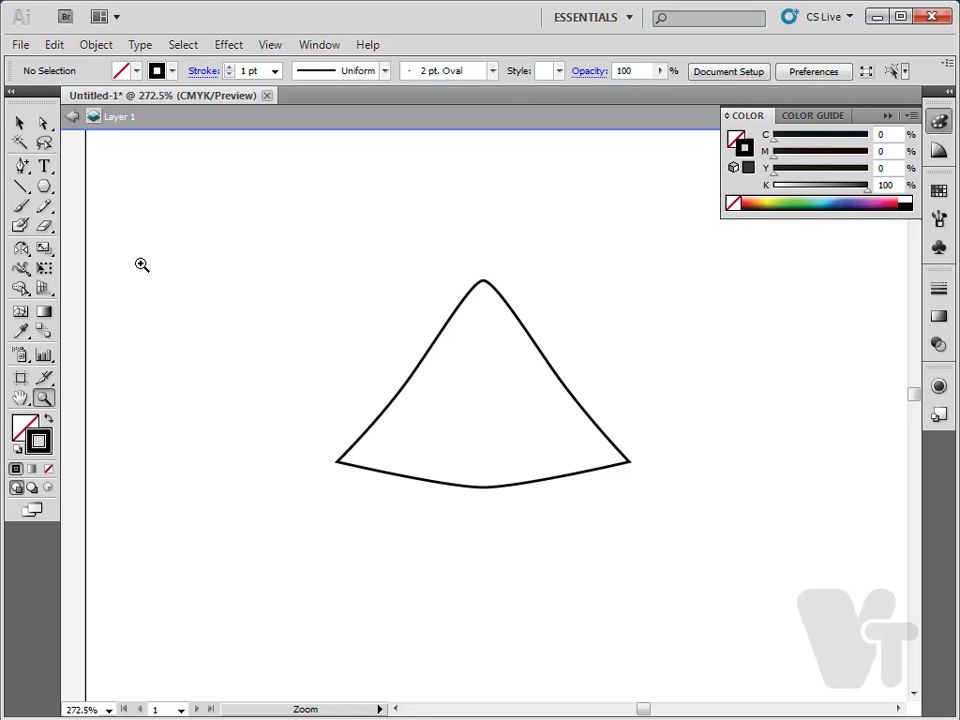
{"action": "left_click", "coordinate": [42, 122]}
{"action": "left_click_drag", "start_coordinate": [517, 526], "coordinate": [572, 489]}
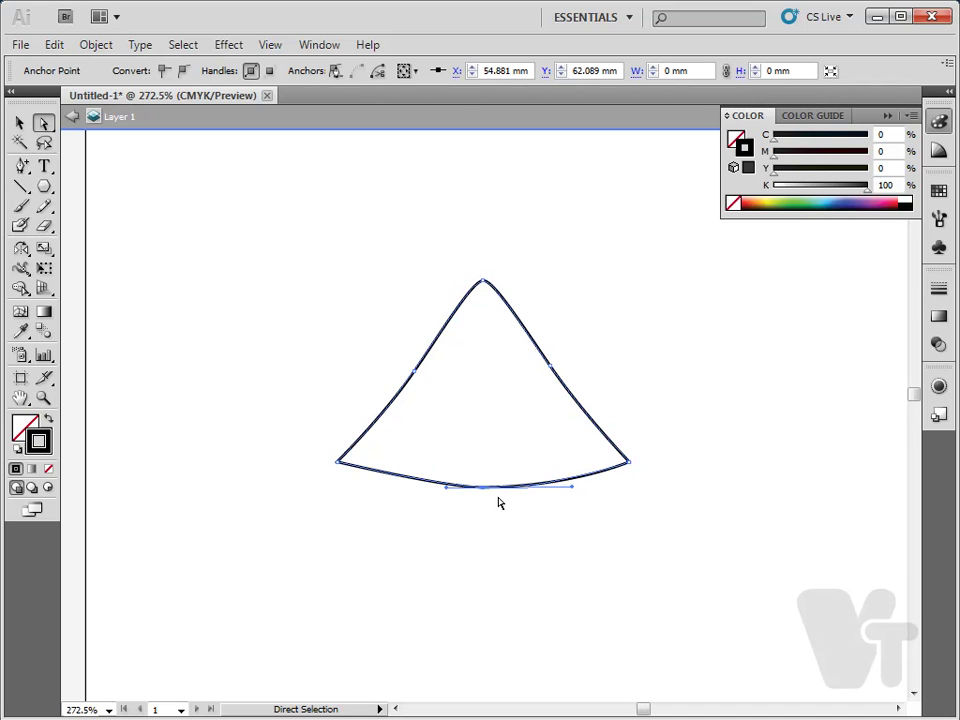
{"action": "left_click_drag", "start_coordinate": [446, 488], "coordinate": [372, 488]}
{"action": "left_click", "coordinate": [501, 523]}
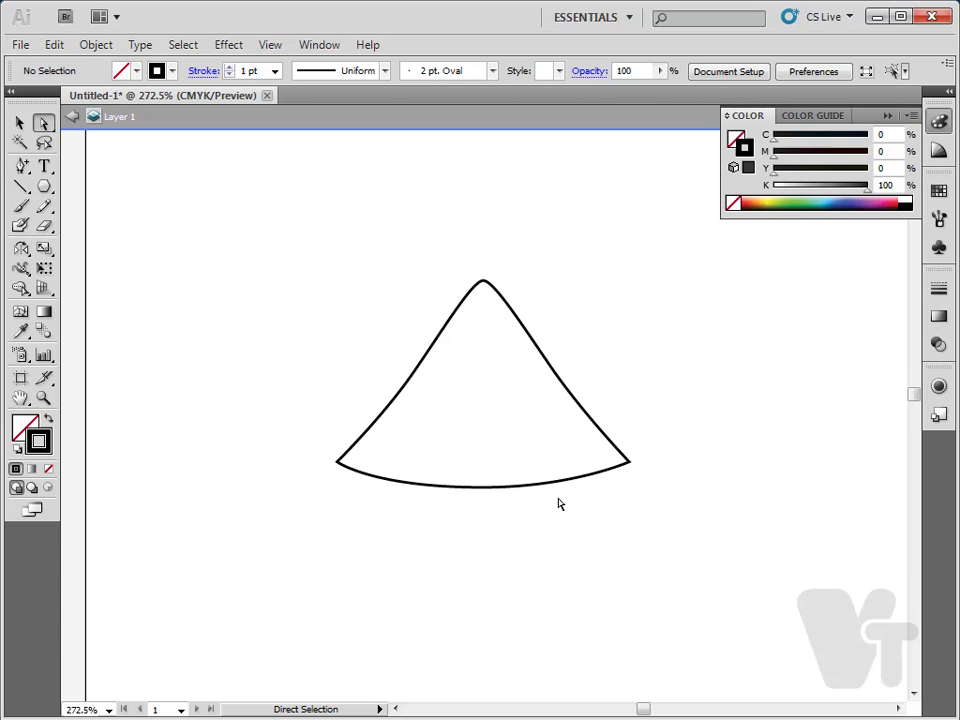
{"action": "left_click", "coordinate": [484, 494]}
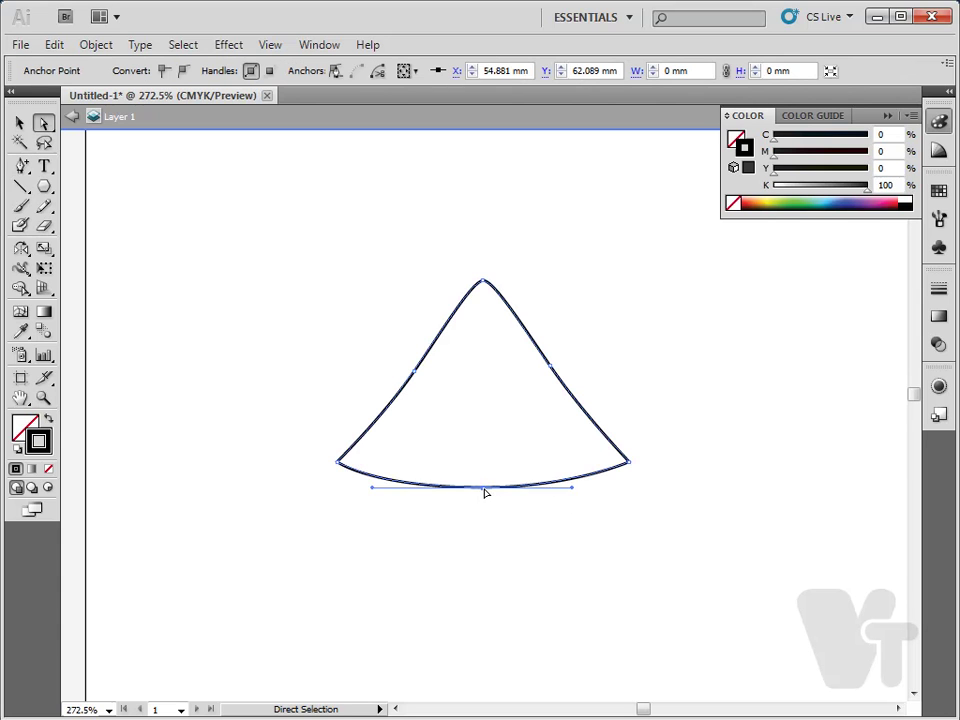
{"action": "left_click", "coordinate": [575, 366]}
{"action": "left_click", "coordinate": [20, 123]}
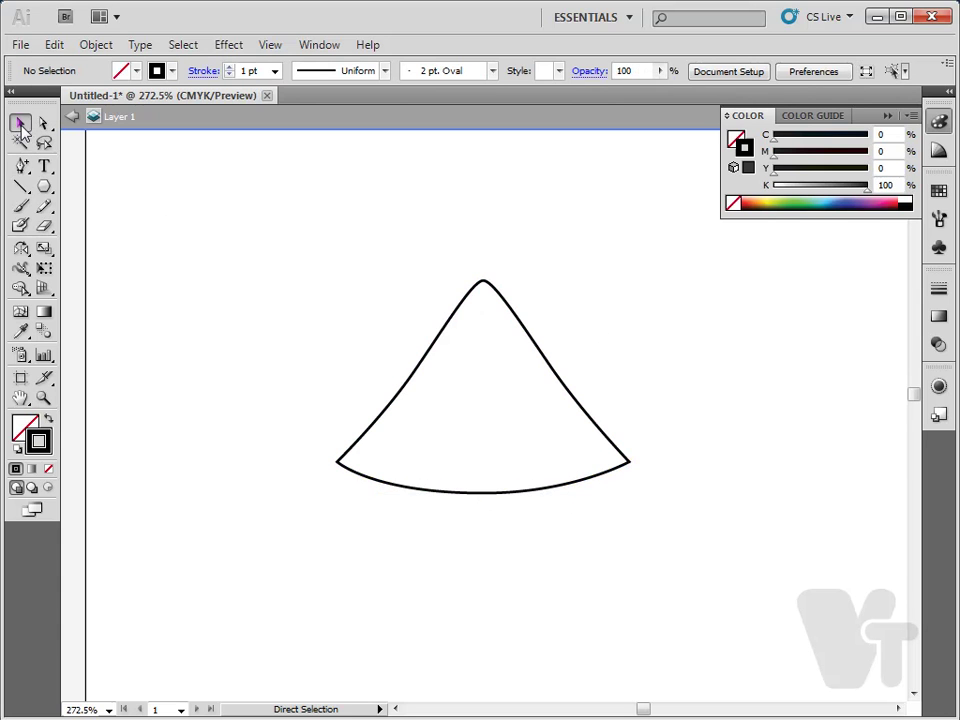
{"action": "key", "text": "ctrl+0"}
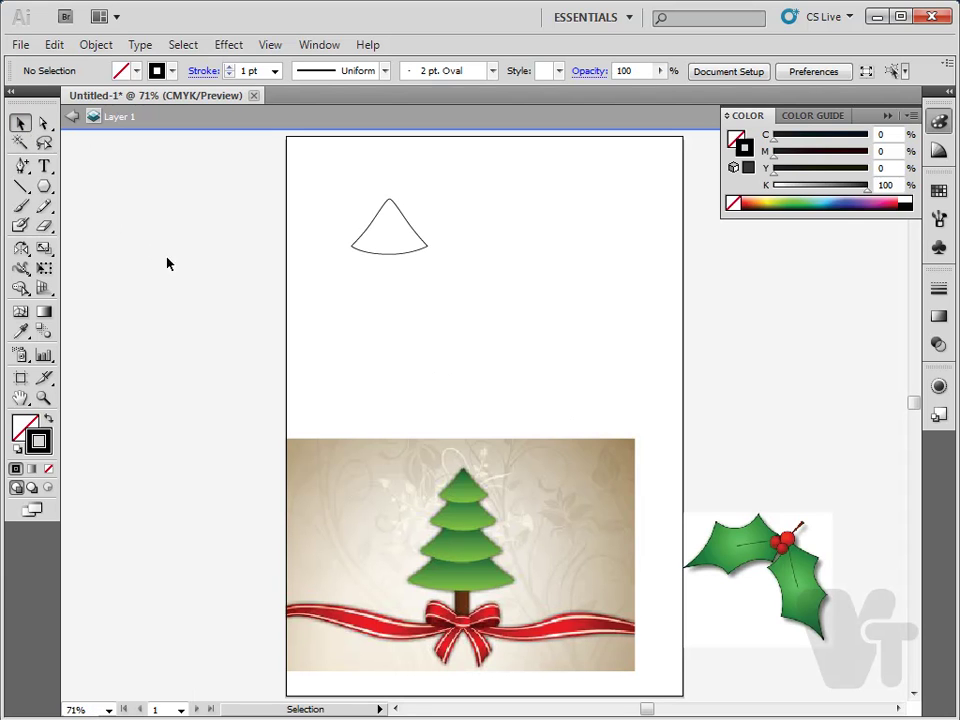
- Exit isolation mode and move the cone shape up near the page top
{"action": "left_click_drag", "start_coordinate": [397, 259], "coordinate": [409, 307]}
{"action": "double_click", "coordinate": [448, 236]}
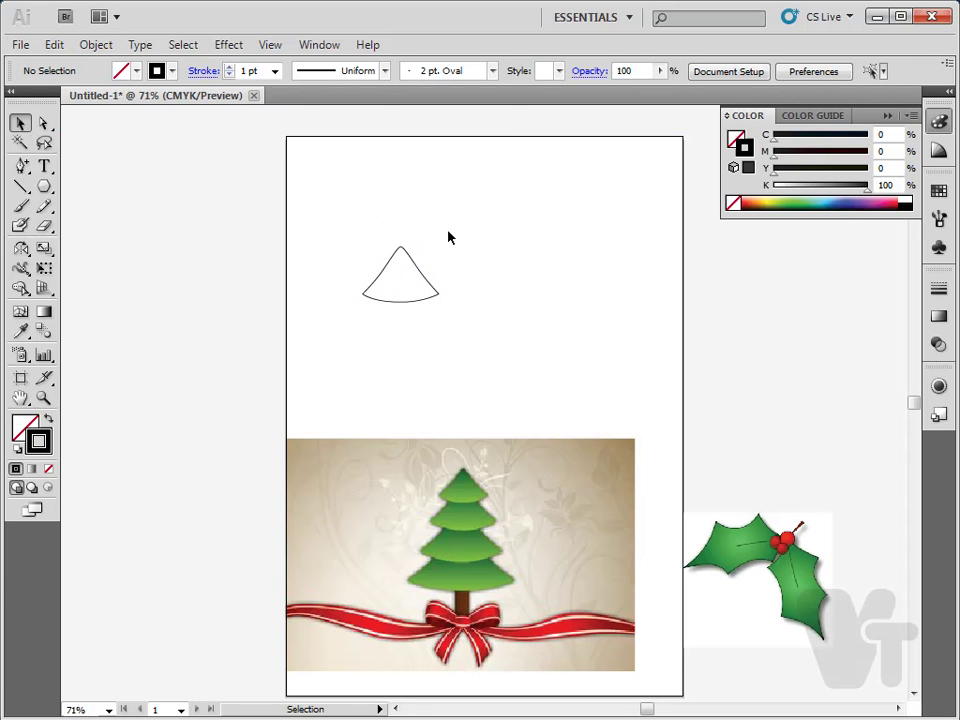
{"action": "left_click", "coordinate": [400, 252]}
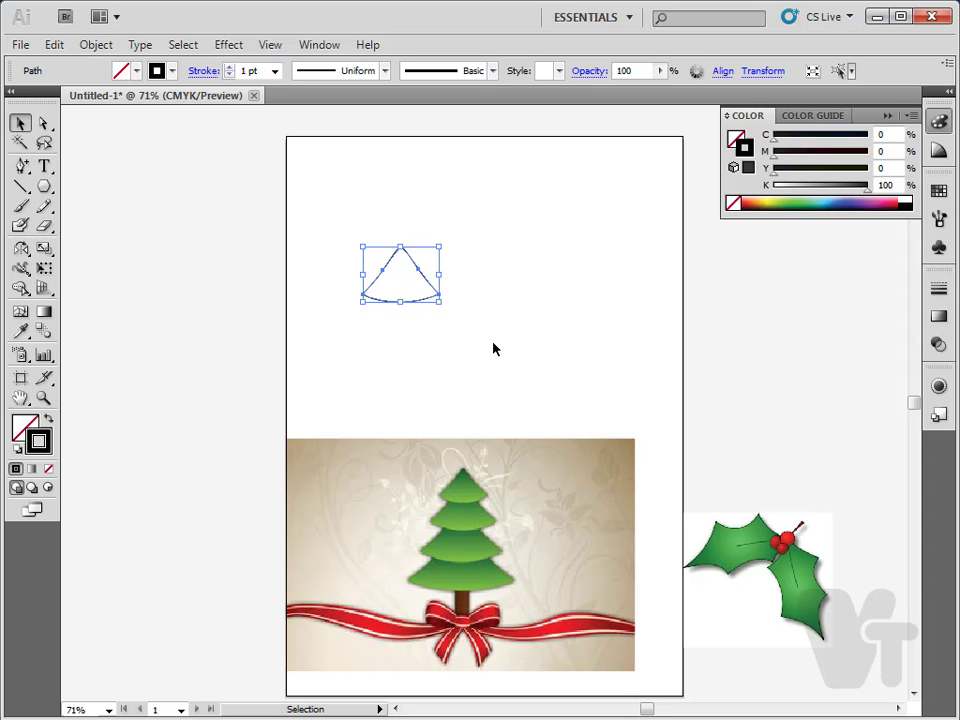
{"action": "left_click", "coordinate": [444, 320]}
{"action": "left_click", "coordinate": [437, 300]}
{"action": "left_click_drag", "start_coordinate": [437, 300], "coordinate": [433, 233]}
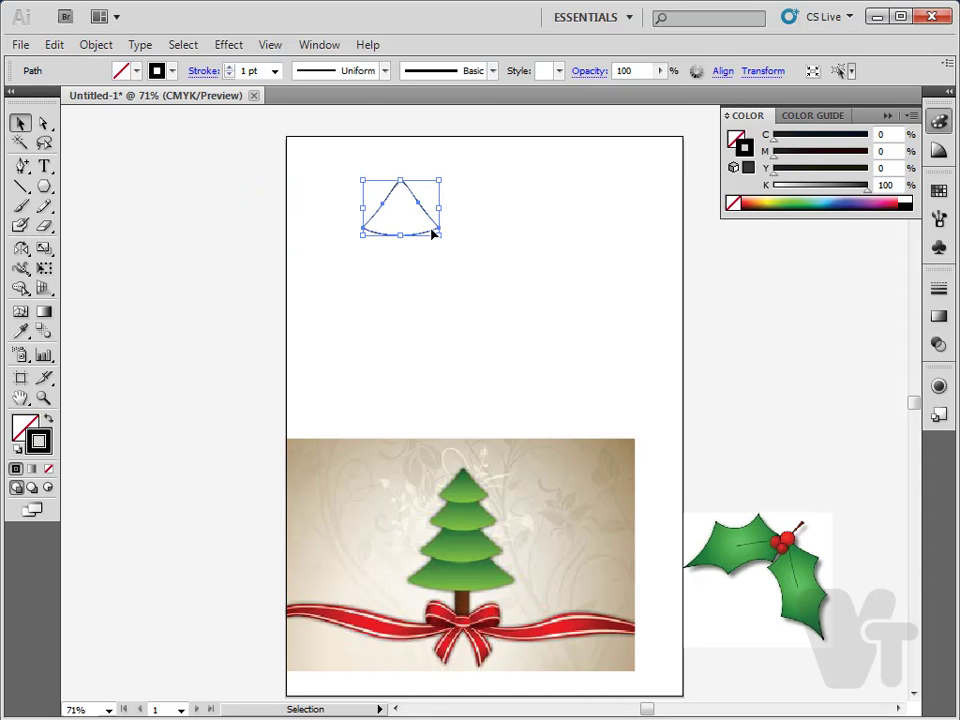
- Alt-drag a copy of the cone below it and position it overlapping the original
{"action": "key", "text": "alt"}
{"action": "key", "text": "alt"}
{"action": "key", "text": "alt"}
{"action": "key", "text": "alt"}
{"action": "left_click_drag", "start_coordinate": [435, 235], "coordinate": [437, 276]}
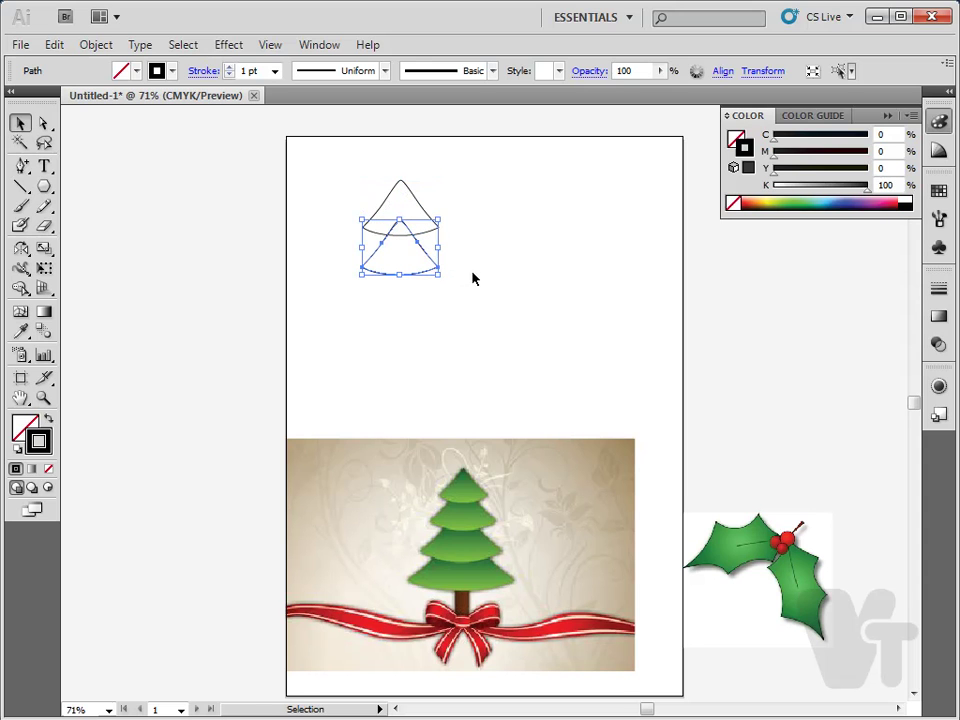
{"action": "left_click", "coordinate": [474, 278]}
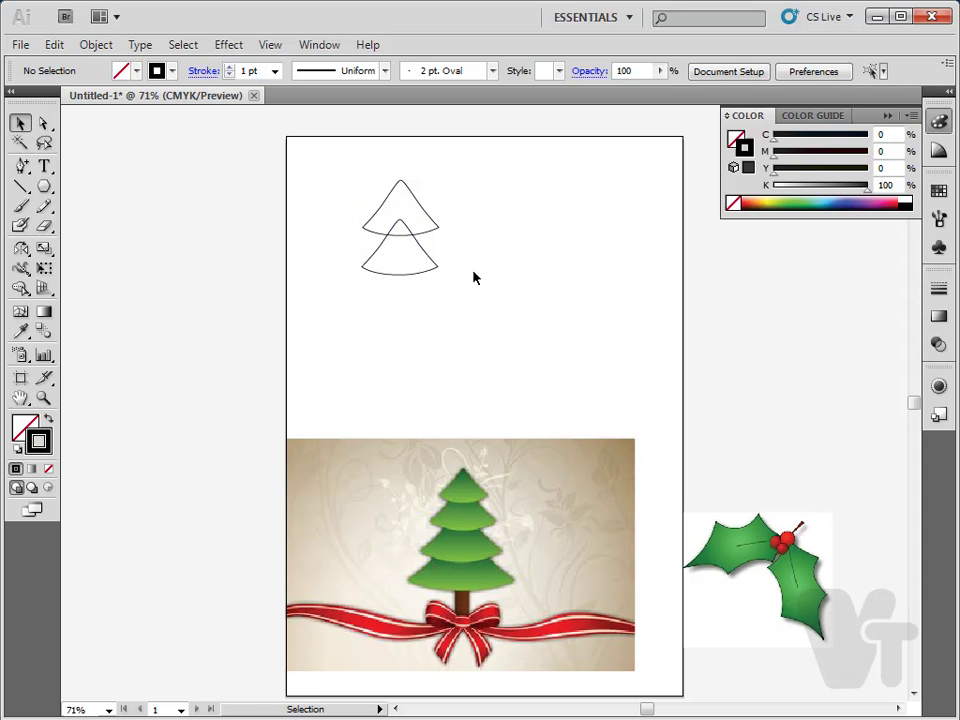
{"action": "left_click", "coordinate": [433, 229]}
{"action": "left_click_drag", "start_coordinate": [437, 272], "coordinate": [441, 258]}
- Widen the second tier symmetrically from its centre and lower it slightly
{"action": "left_click_drag", "start_coordinate": [428, 261], "coordinate": [446, 253]}
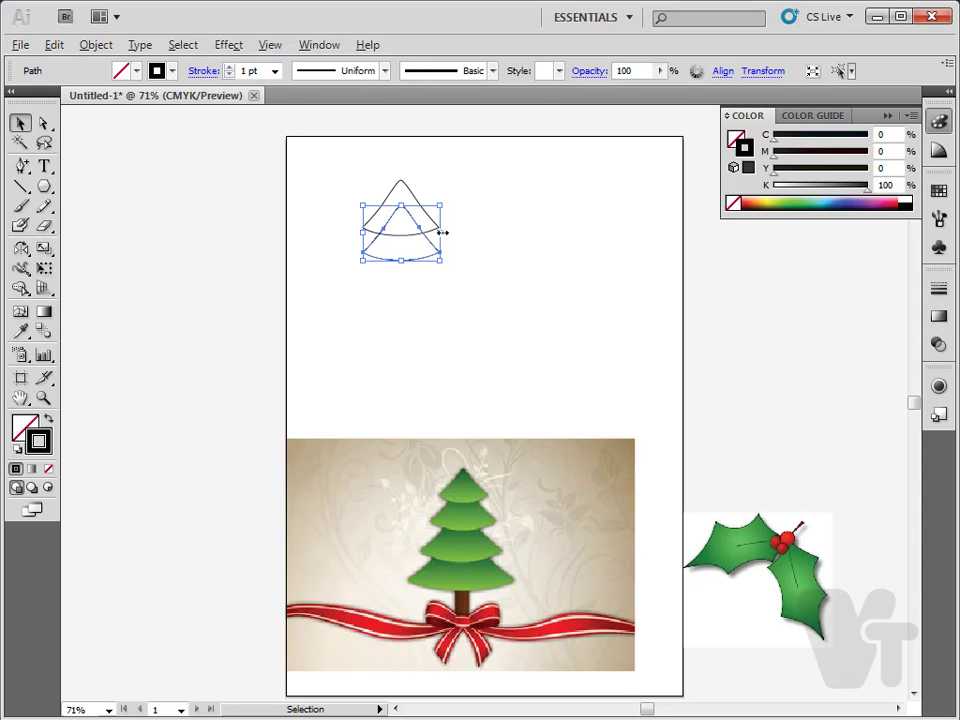
{"action": "key", "text": "alt"}
{"action": "key", "text": "alt"}
{"action": "left_click_drag", "start_coordinate": [441, 233], "coordinate": [454, 240]}
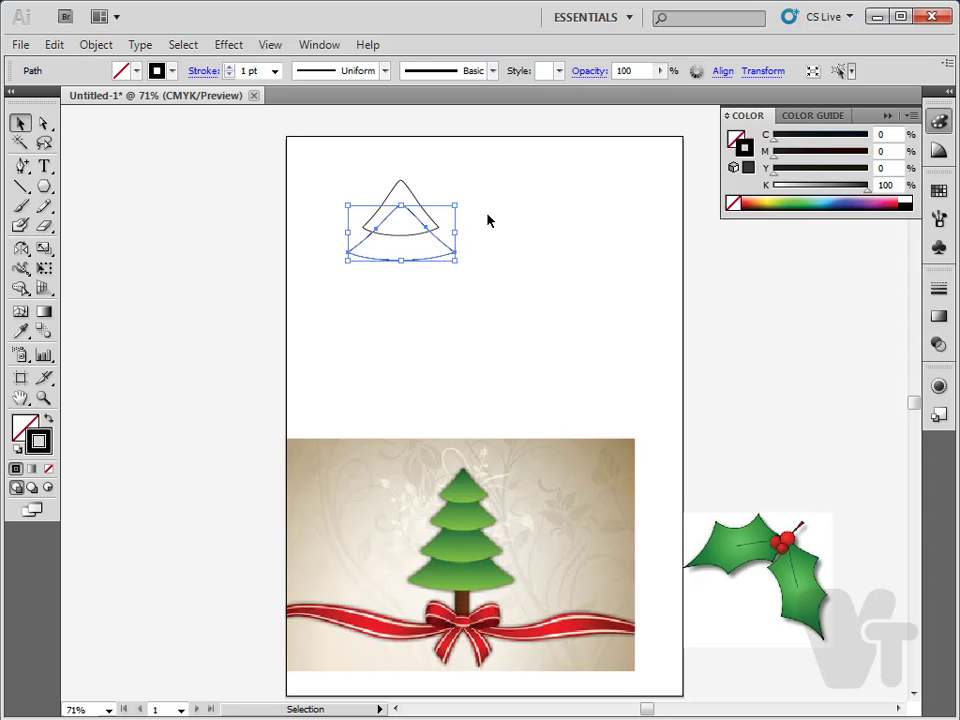
{"action": "left_click", "coordinate": [493, 286]}
{"action": "left_click_drag", "start_coordinate": [424, 264], "coordinate": [422, 270]}
{"action": "left_click", "coordinate": [483, 238]}
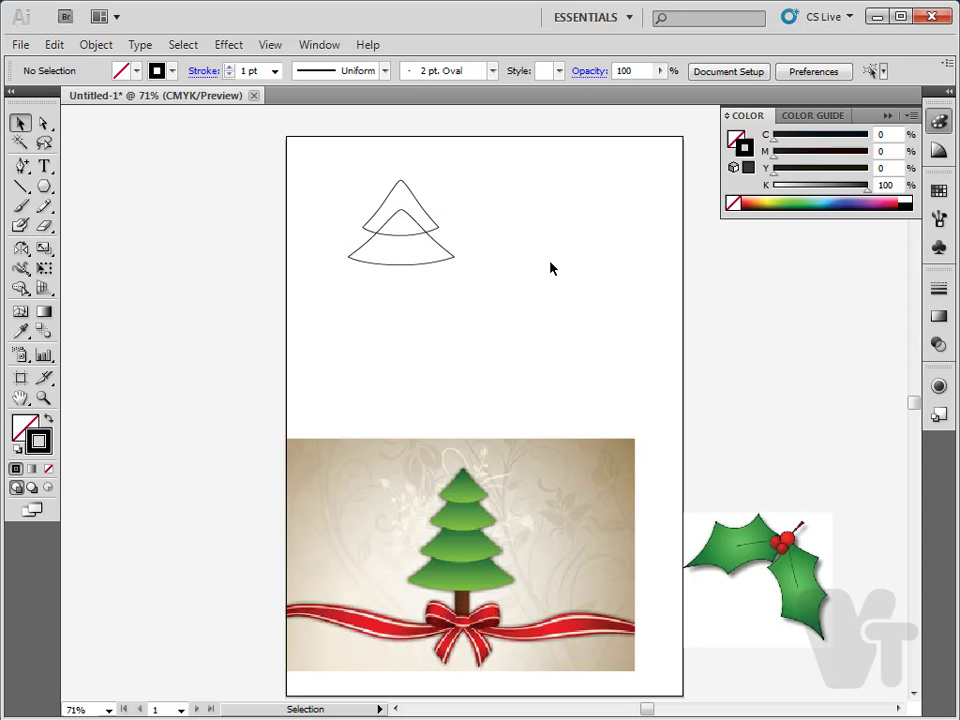
- Alt-drag a copy of the second tier straight down and widen it as the third tier
{"action": "key", "text": "alt"}
{"action": "left_click_drag", "start_coordinate": [449, 263], "coordinate": [449, 294]}
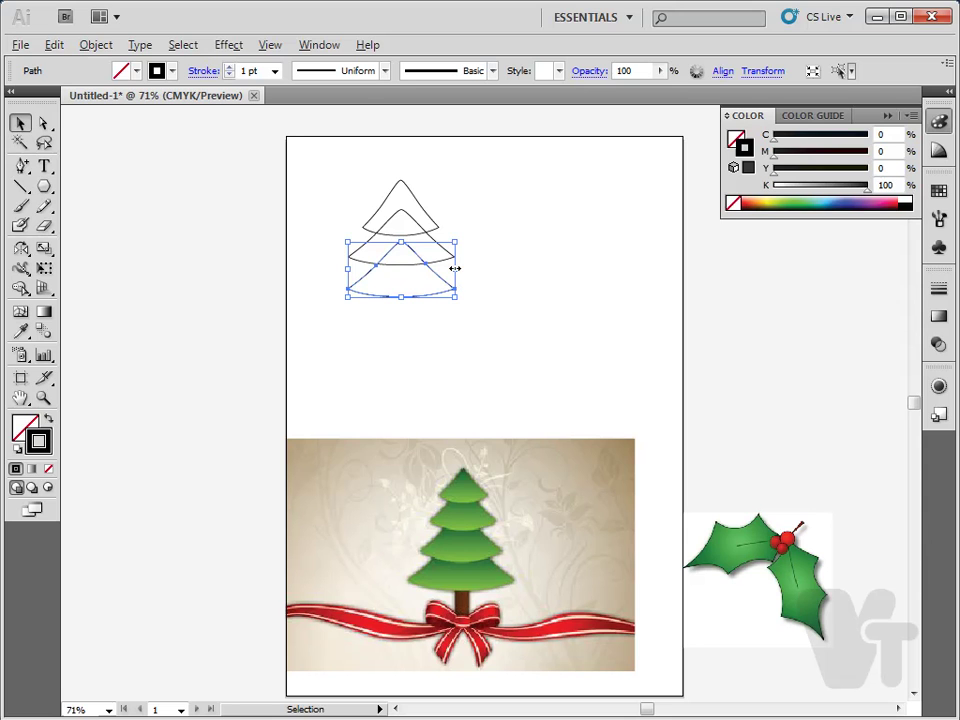
{"action": "left_click_drag", "start_coordinate": [455, 268], "coordinate": [473, 268]}
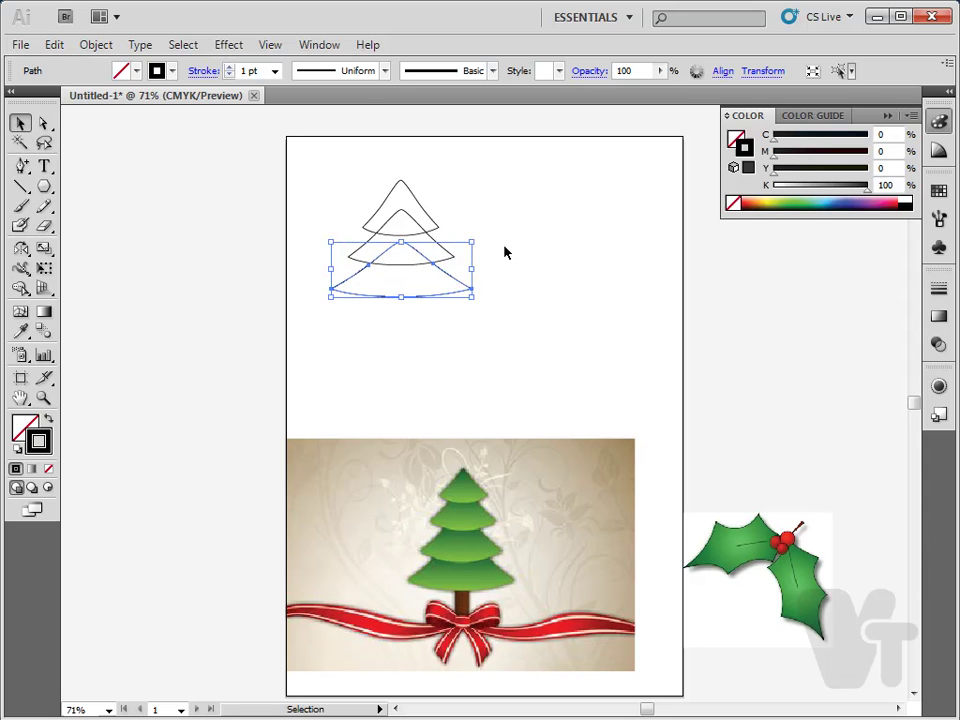
{"action": "left_click", "coordinate": [503, 252]}
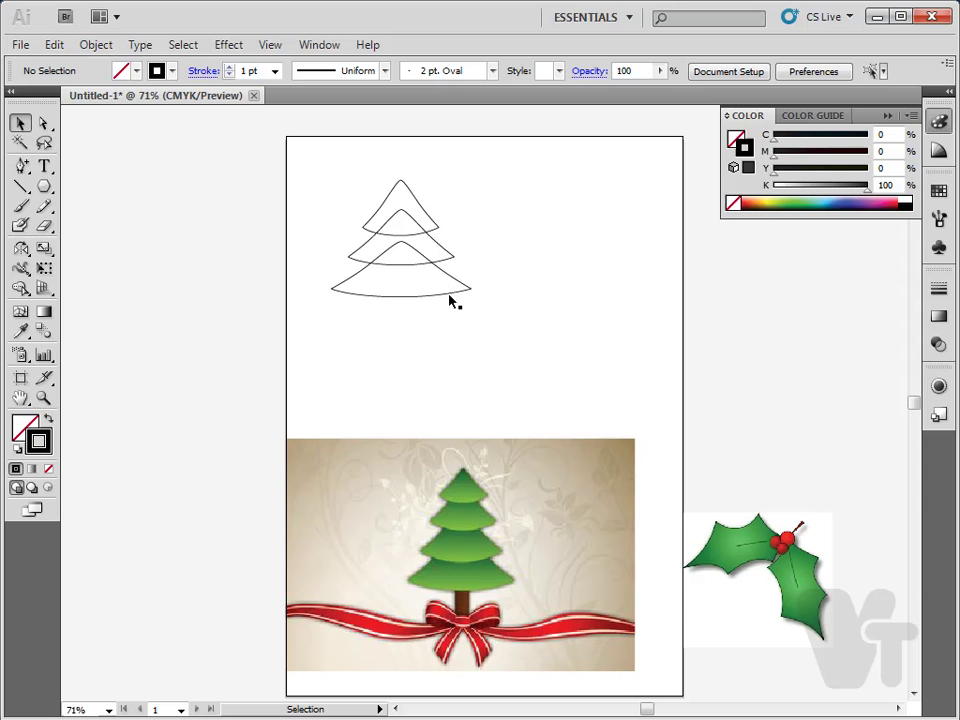
- Stretch the bottom tier taller and lower it slightly
{"action": "left_click", "coordinate": [441, 297]}
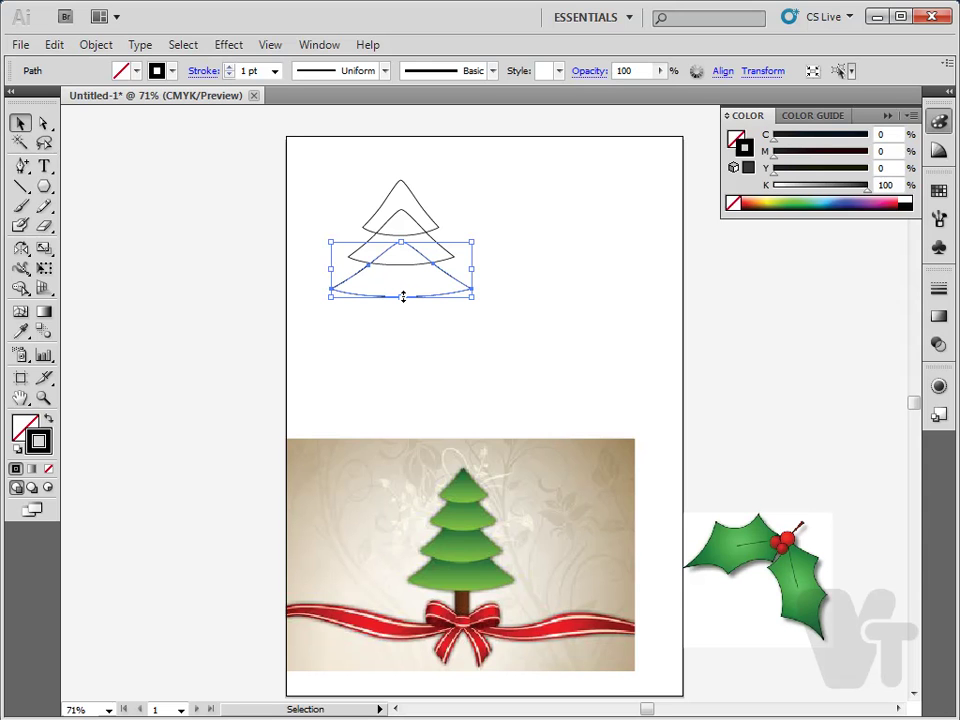
{"action": "left_click", "coordinate": [498, 292]}
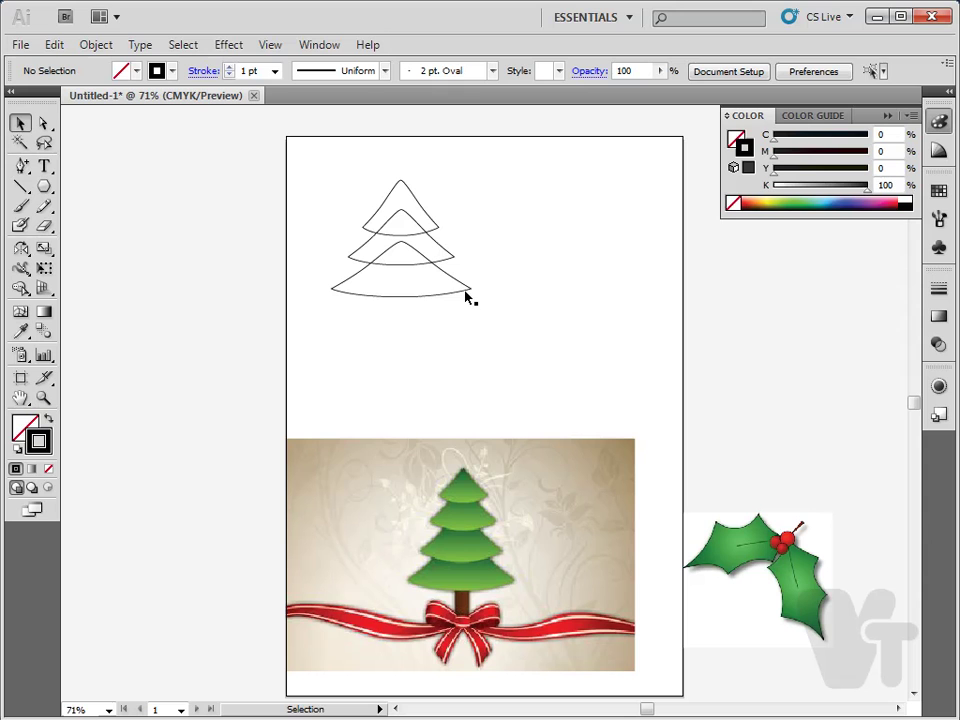
{"action": "left_click", "coordinate": [466, 296]}
{"action": "mouse_move", "coordinate": [401, 298]}
{"action": "left_mouse_down"}
{"action": "mouse_move", "coordinate": [402, 311]}
{"action": "mouse_move", "coordinate": [401, 281]}
{"action": "left_mouse_up"}
{"action": "left_click", "coordinate": [454, 264]}
{"action": "left_click", "coordinate": [451, 261]}
{"action": "left_click", "coordinate": [509, 259]}
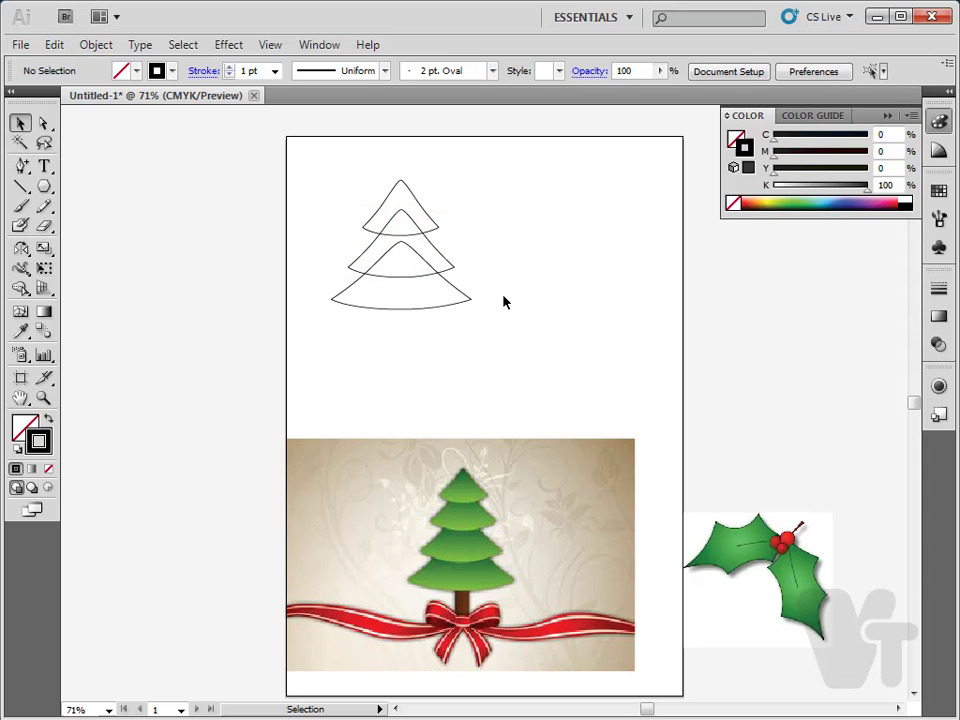
{"action": "left_click_drag", "start_coordinate": [427, 309], "coordinate": [433, 324]}
{"action": "left_click", "coordinate": [527, 298]}
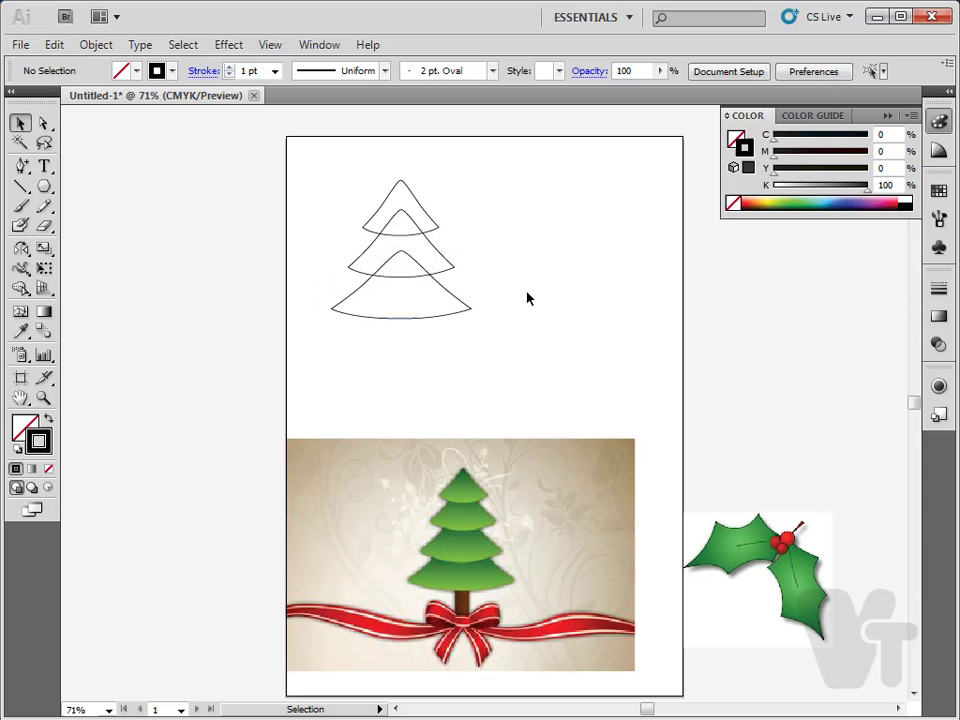
- Duplicate the bottom arc lower down, then widen and heighten it as a fourth tier
{"action": "left_click", "coordinate": [424, 318]}
{"action": "left_click_drag", "start_coordinate": [435, 320], "coordinate": [437, 359]}
{"action": "left_click_drag", "start_coordinate": [471, 324], "coordinate": [499, 325]}
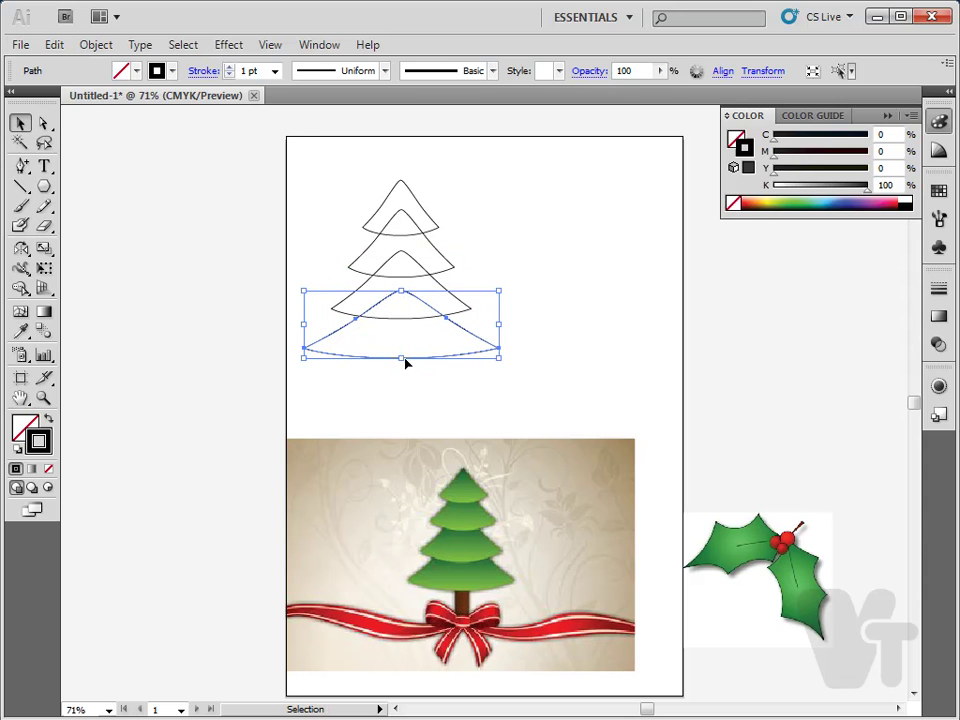
{"action": "left_click_drag", "start_coordinate": [403, 359], "coordinate": [403, 384]}
{"action": "left_click", "coordinate": [512, 306]}
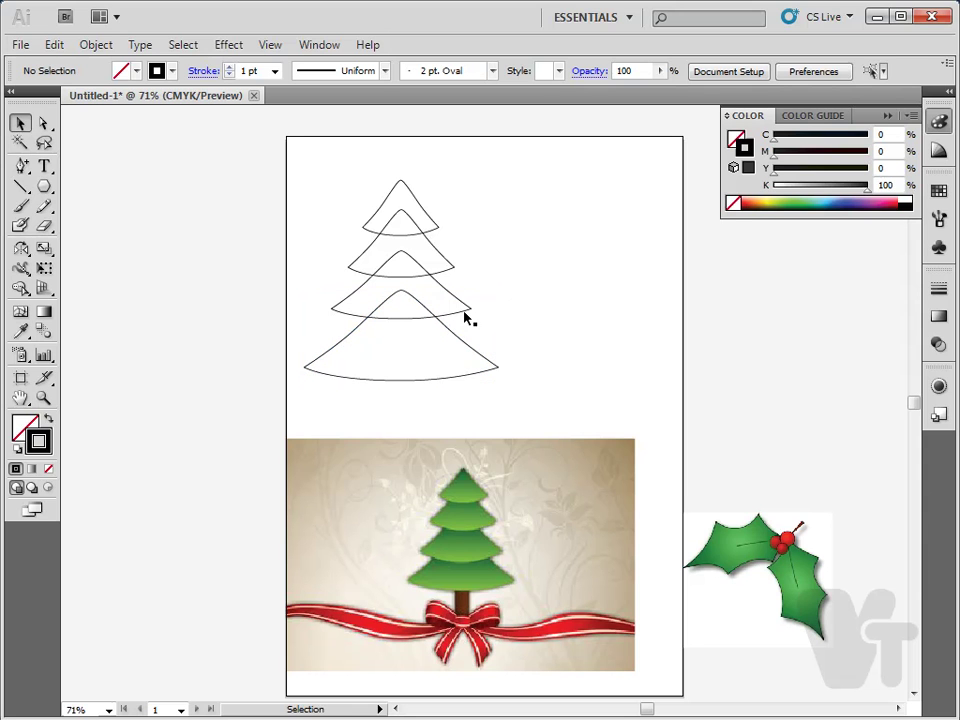
- Lower the third, second and top tiers slightly to space them evenly
{"action": "left_click_drag", "start_coordinate": [465, 322], "coordinate": [465, 321]}
{"action": "left_click", "coordinate": [451, 271]}
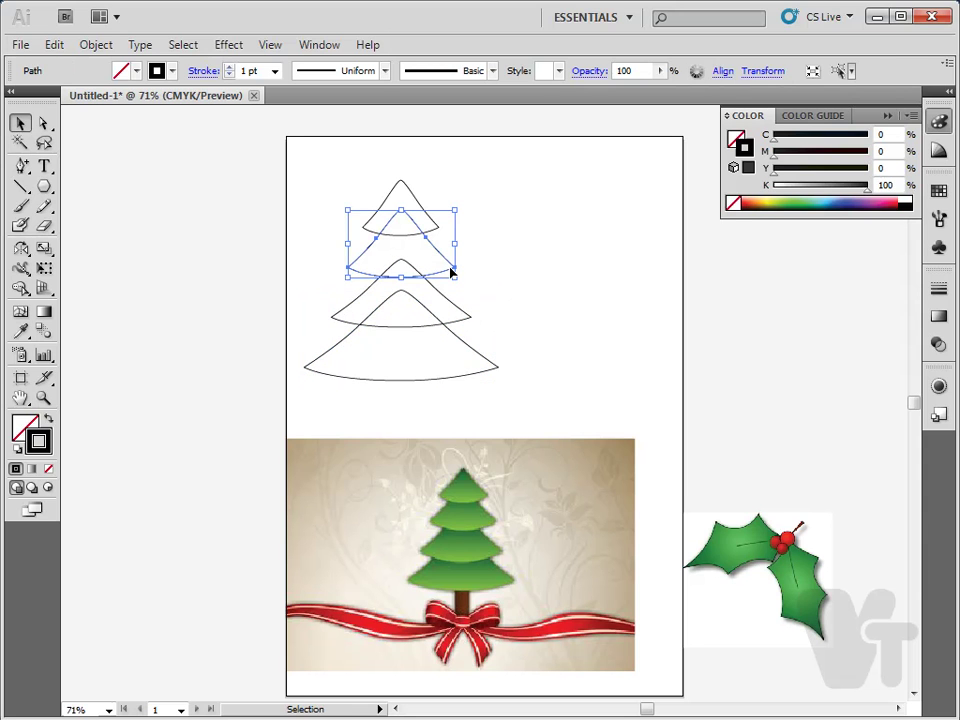
{"action": "left_click_drag", "start_coordinate": [451, 271], "coordinate": [451, 276]}
{"action": "left_click", "coordinate": [500, 250]}
{"action": "left_click", "coordinate": [433, 229]}
{"action": "left_click_drag", "start_coordinate": [433, 229], "coordinate": [433, 239]}
{"action": "left_click", "coordinate": [507, 266]}
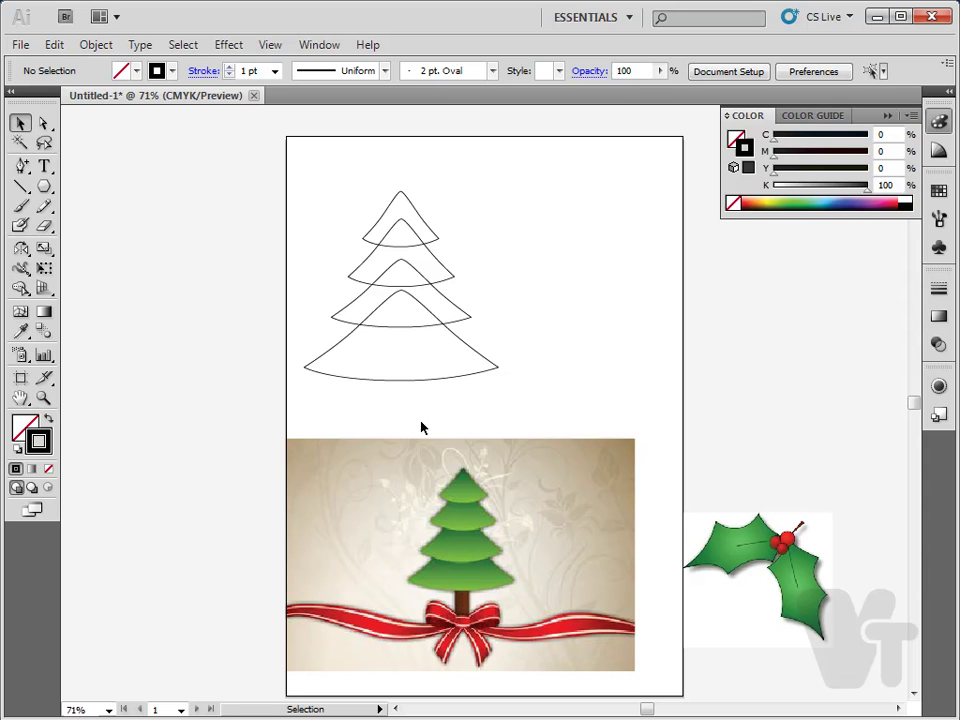
- Inspect the tiers' anchors with Direct Selection and adjust a point on the bottom tier
{"action": "left_click", "coordinate": [361, 304]}
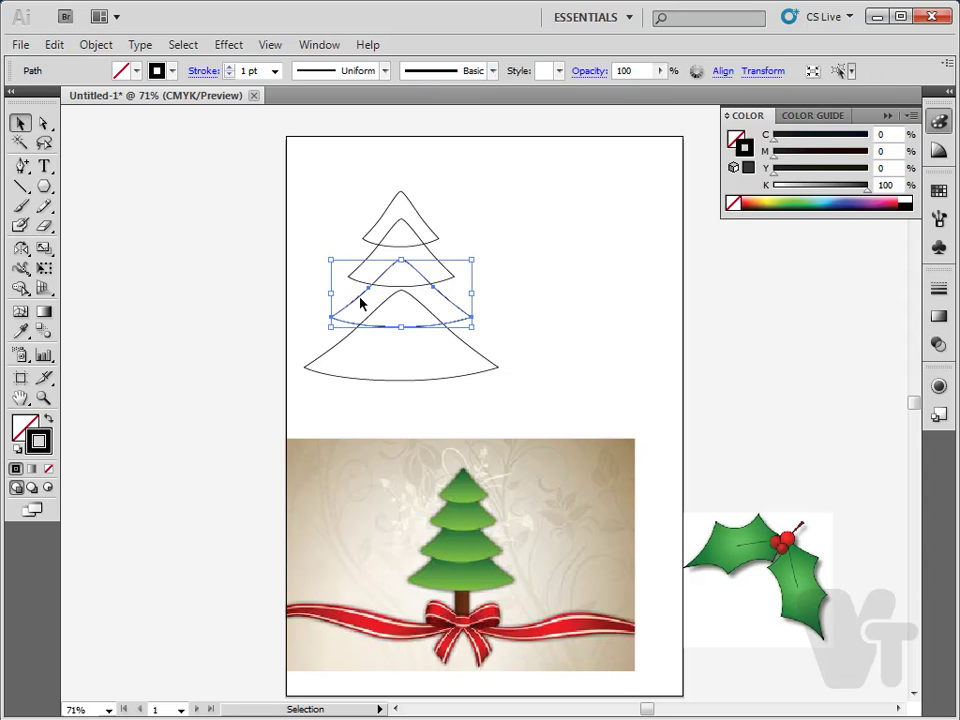
{"action": "key", "text": "a"}
{"action": "left_click", "coordinate": [368, 294]}
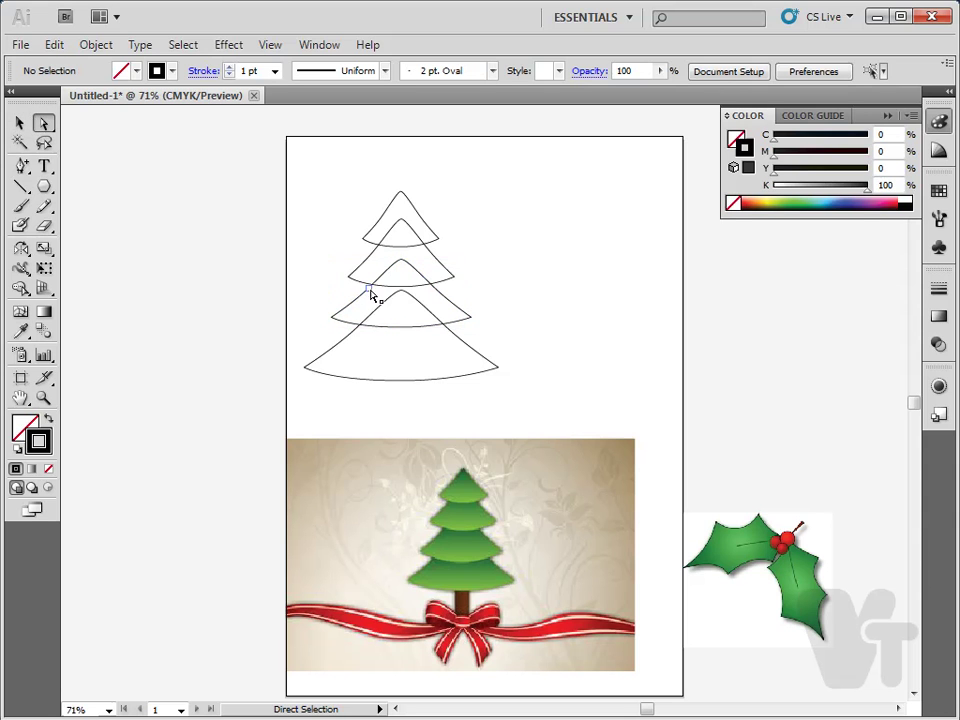
{"action": "left_click", "coordinate": [366, 291]}
{"action": "left_click", "coordinate": [448, 302]}
{"action": "left_click", "coordinate": [436, 293]}
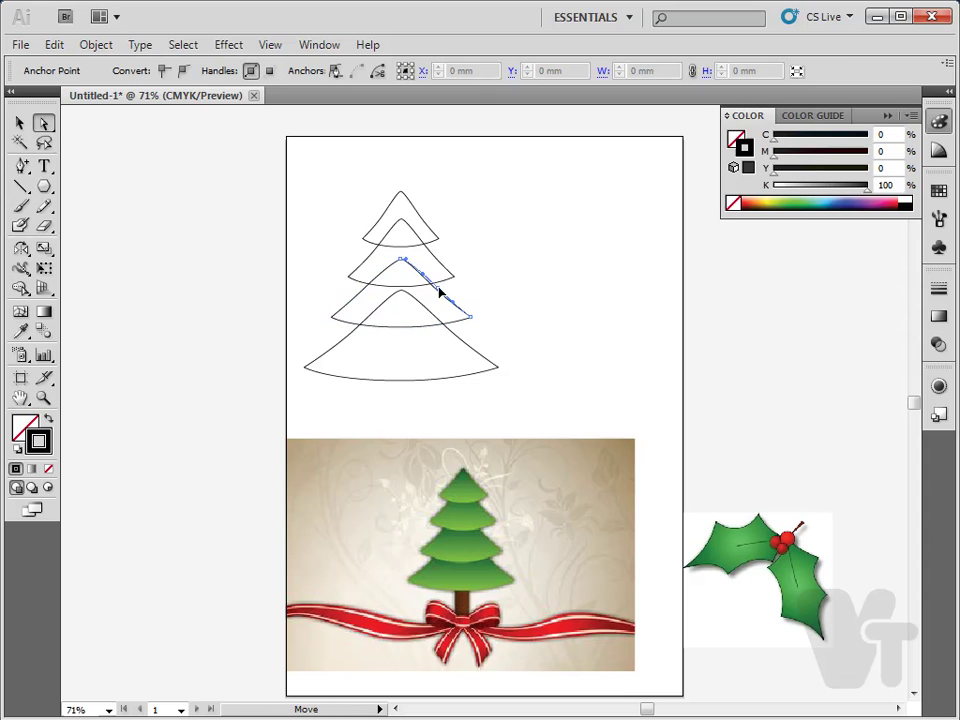
{"action": "left_click", "coordinate": [490, 278]}
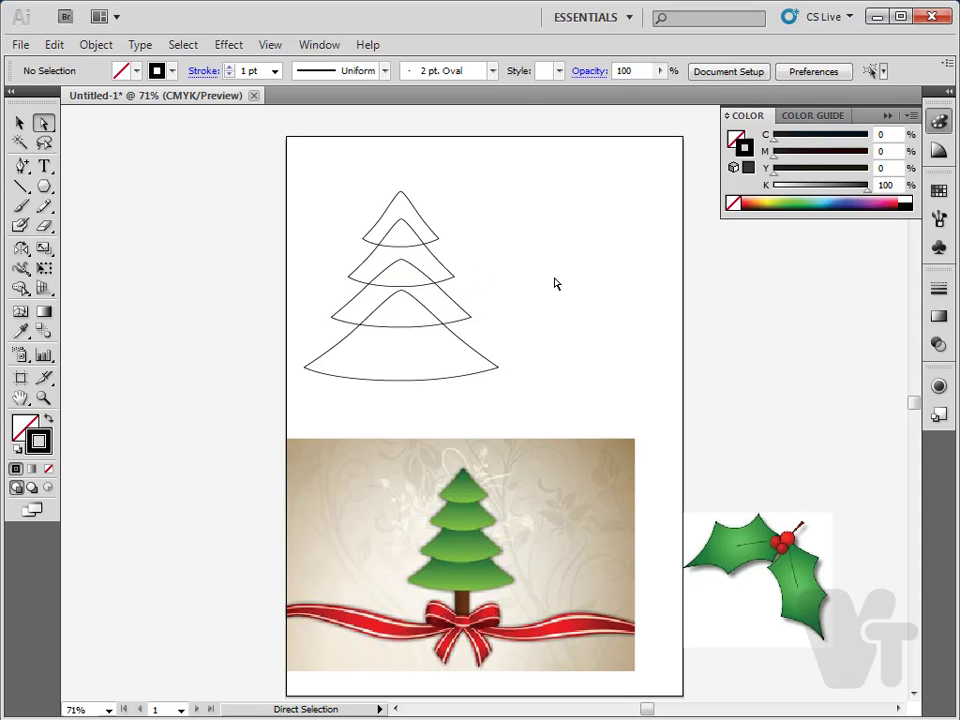
{"action": "left_click", "coordinate": [372, 257]}
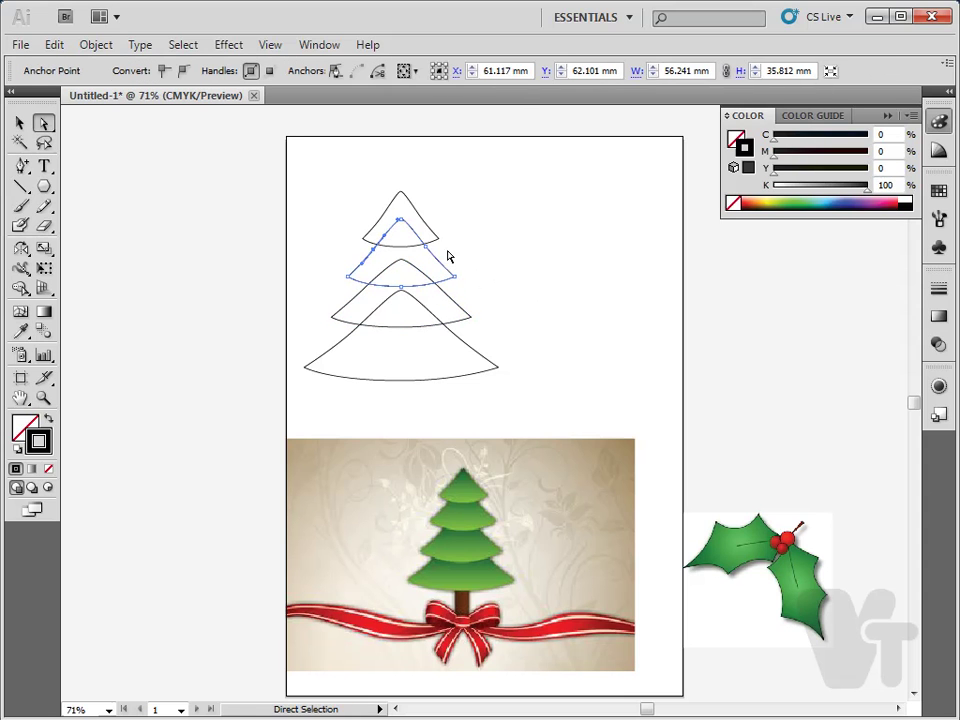
{"action": "left_click", "coordinate": [489, 251]}
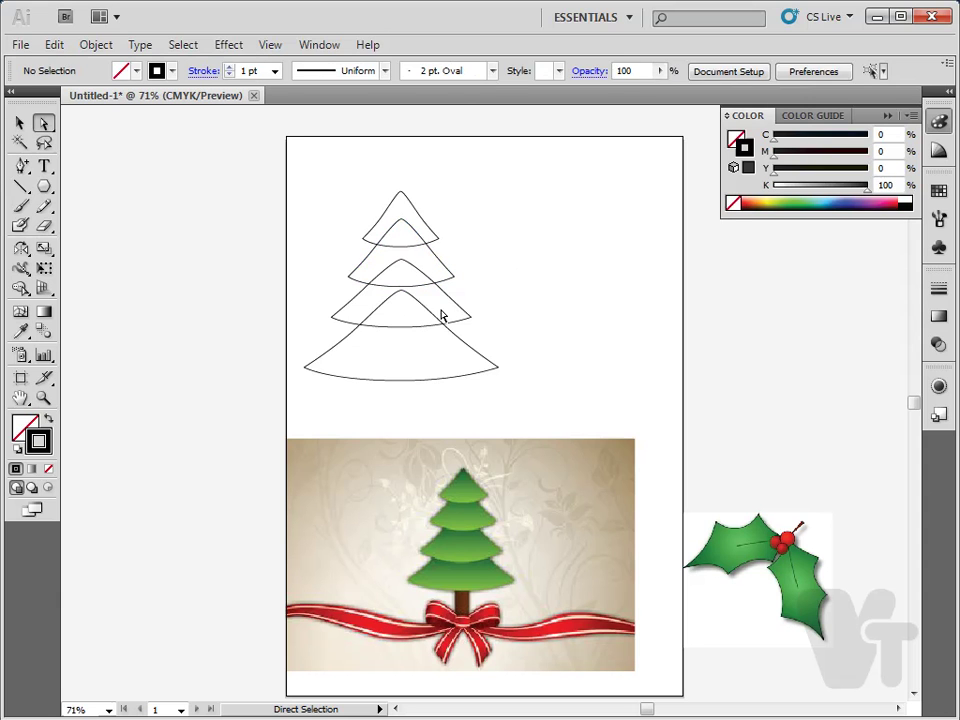
{"action": "left_click", "coordinate": [349, 336]}
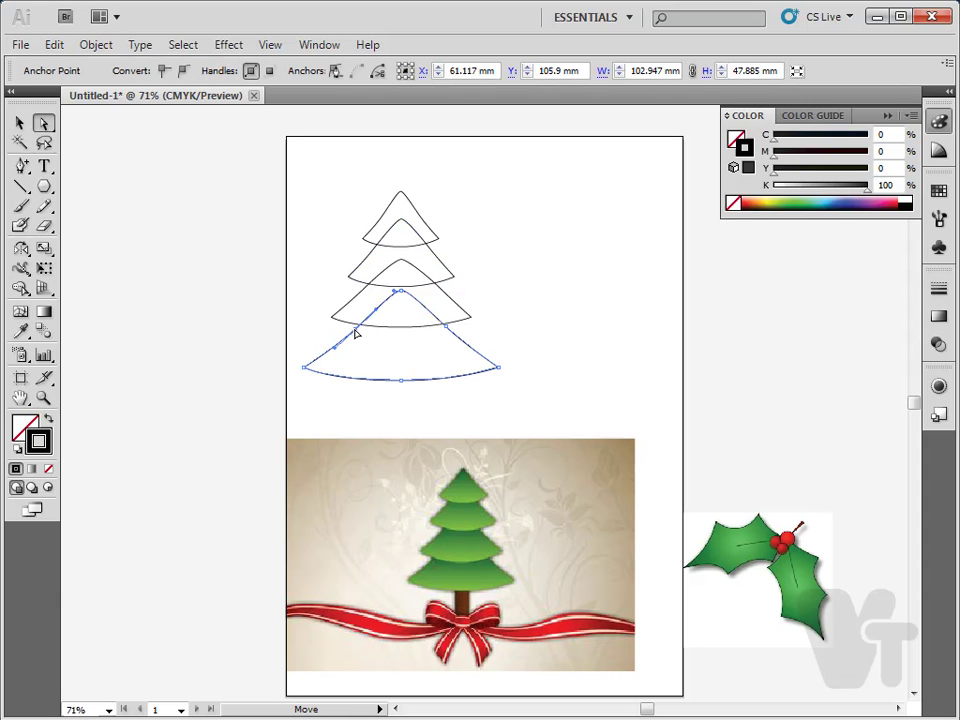
{"action": "left_click", "coordinate": [350, 329]}
{"action": "left_click_drag", "start_coordinate": [447, 332], "coordinate": [456, 330]}
{"action": "left_click", "coordinate": [512, 328]}
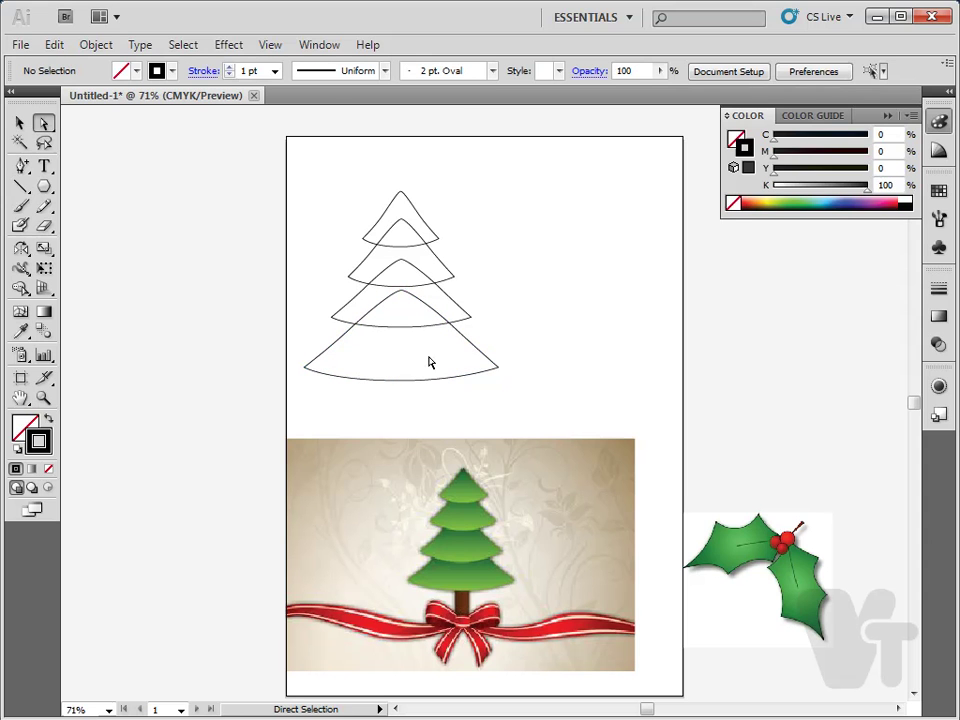
- Select all four tree tiers and move the outline left, mostly off the page
{"action": "key", "text": "v"}
{"action": "left_click", "coordinate": [414, 380]}
{"action": "left_click_drag", "start_coordinate": [498, 201], "coordinate": [371, 384]}
{"action": "left_click_drag", "start_coordinate": [371, 384], "coordinate": [201, 362]}
- Draw a tall, narrow rectangle trunk beneath the tree tiers
{"action": "left_click", "coordinate": [419, 307]}
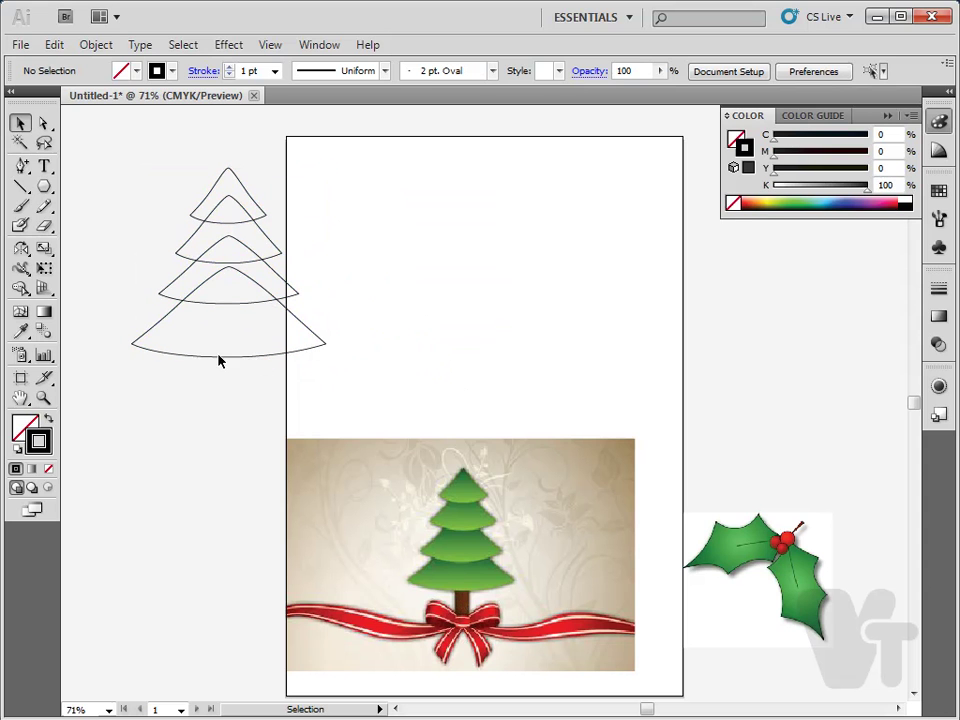
{"action": "left_click_drag", "start_coordinate": [44, 186], "coordinate": [90, 191]}
{"action": "left_click_drag", "start_coordinate": [216, 341], "coordinate": [244, 417]}
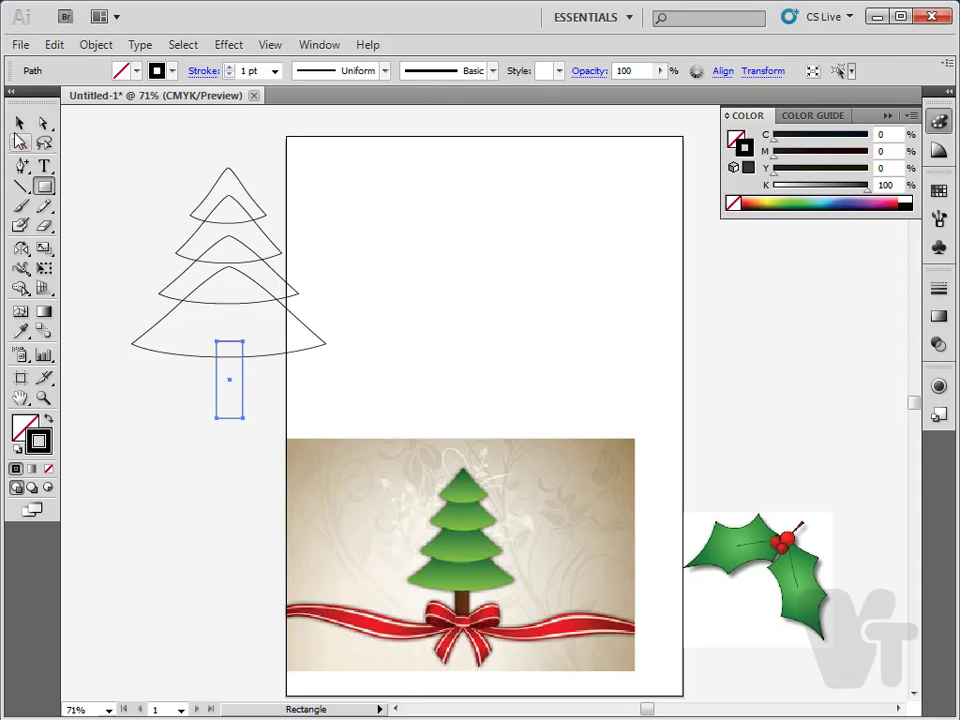
{"action": "left_click", "coordinate": [20, 122]}
{"action": "left_click", "coordinate": [149, 233]}
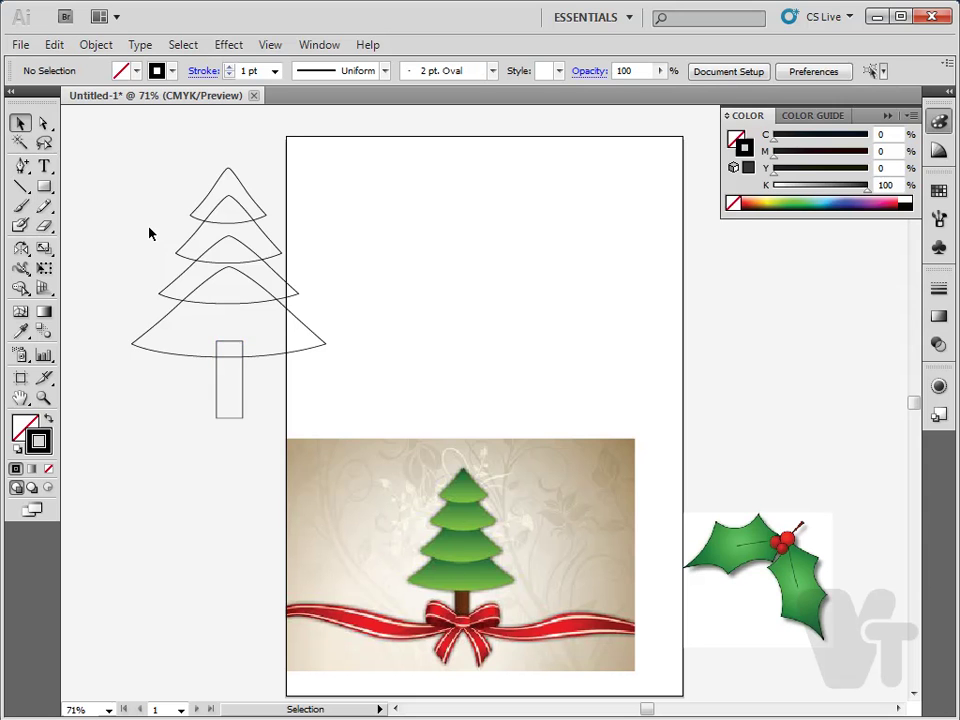
- Select the tree reference image, then the holly reference image
{"action": "left_click", "coordinate": [460, 565]}
{"action": "left_click", "coordinate": [478, 349]}
{"action": "left_click", "coordinate": [731, 568]}
- Move the holly image below the tree outline and draw a three-sided polygon near the page top
{"action": "left_click_drag", "start_coordinate": [795, 598], "coordinate": [238, 530]}
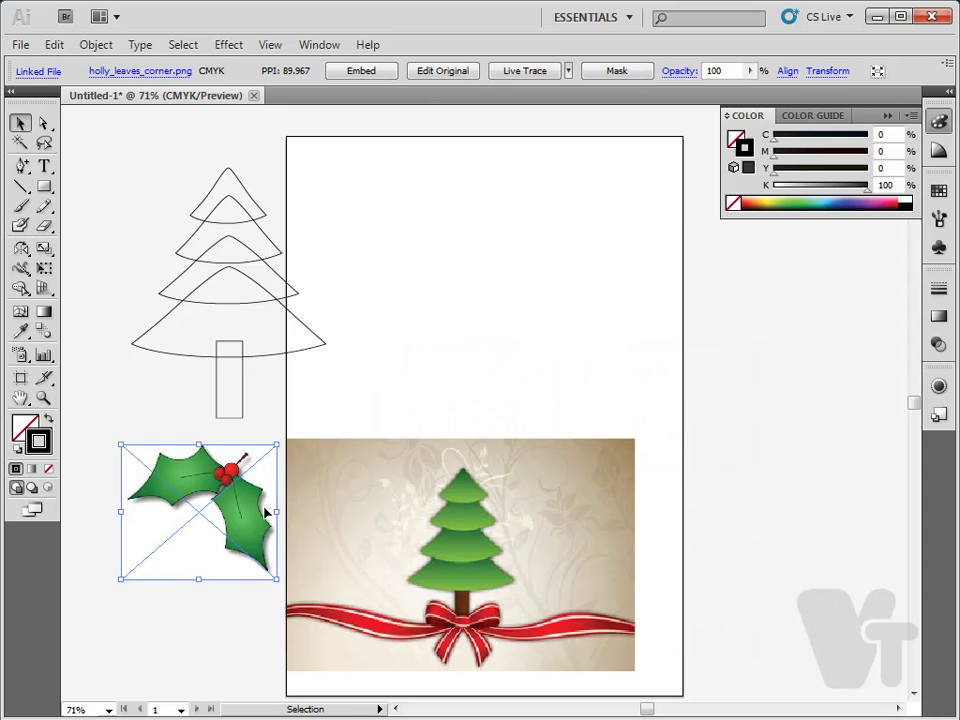
{"action": "left_click", "coordinate": [684, 420]}
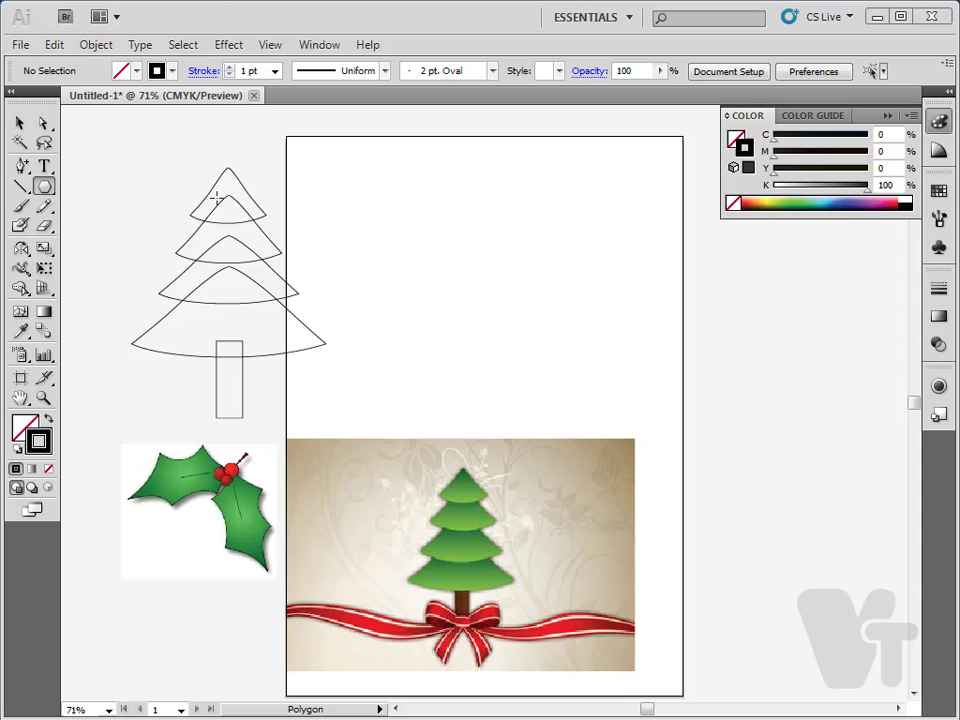
{"action": "left_click_drag", "start_coordinate": [412, 237], "coordinate": [357, 256]}
{"action": "key", "text": "Up"}
{"action": "key", "text": "Up"}
{"action": "key", "text": "Up"}
{"action": "key", "text": "Up"}
{"action": "key", "text": "Up"}
{"action": "key", "text": "Up"}
{"action": "key", "text": "Up"}
{"action": "key", "text": "Up"}
{"action": "key", "text": "Down"}
{"action": "key", "text": "Down"}
{"action": "key", "text": "Down"}
{"action": "key", "text": "Down"}
{"action": "key", "text": "Down"}
{"action": "key", "text": "Down"}
{"action": "key", "text": "Down"}
{"action": "key", "text": "Down"}
{"action": "key", "text": "Up"}
{"action": "key", "text": "Down"}
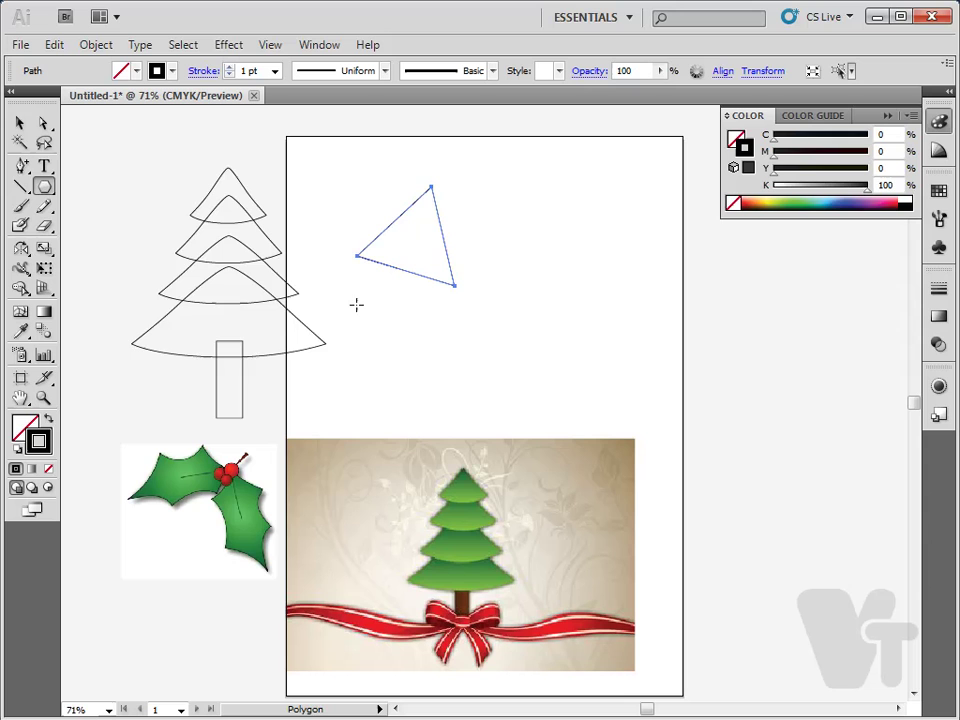
{"action": "left_click", "coordinate": [20, 122]}
- Move the triangle right and down, then reselect it
{"action": "left_click", "coordinate": [469, 356]}
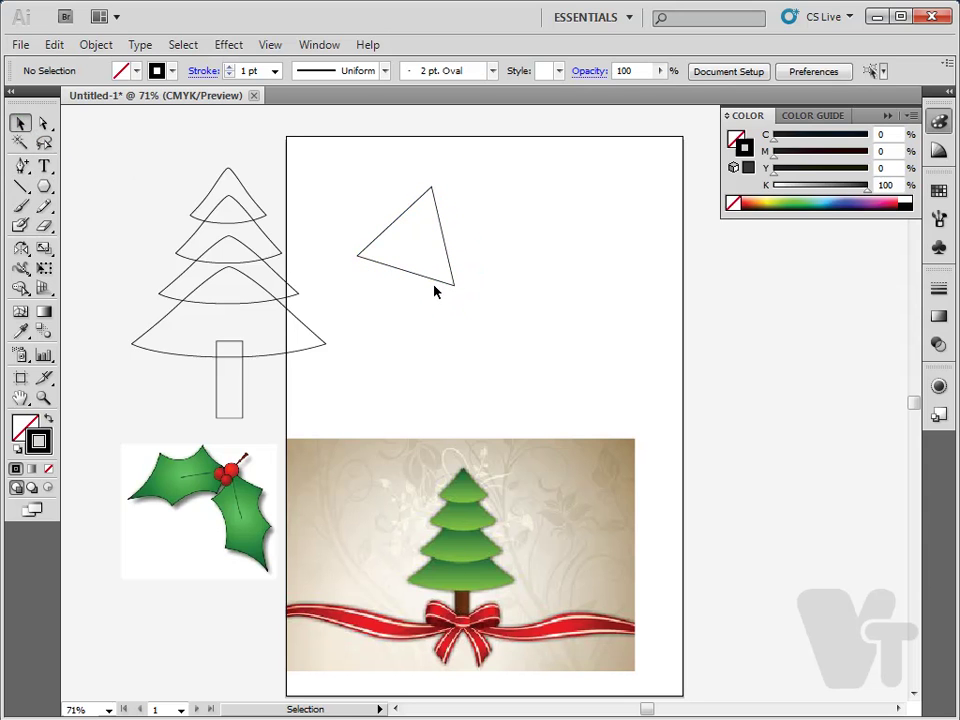
{"action": "left_click_drag", "start_coordinate": [437, 282], "coordinate": [490, 312]}
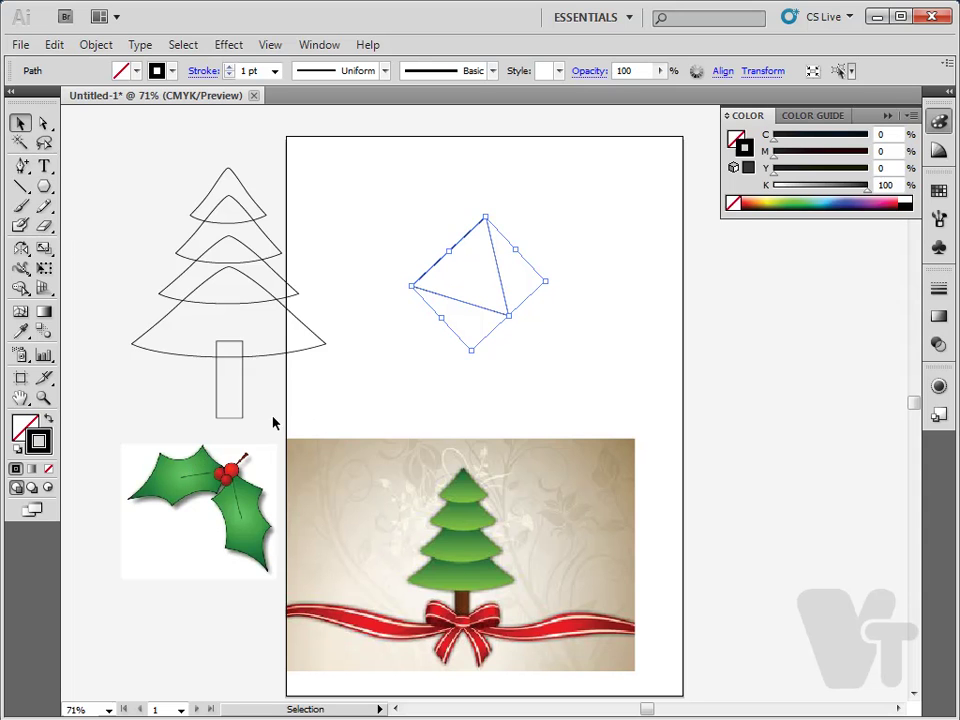
{"action": "left_click", "coordinate": [360, 362]}
{"action": "left_click", "coordinate": [467, 311]}
- Add eight anchor points alternating along the triangle's left and bottom edges
{"action": "key", "text": "plus"}
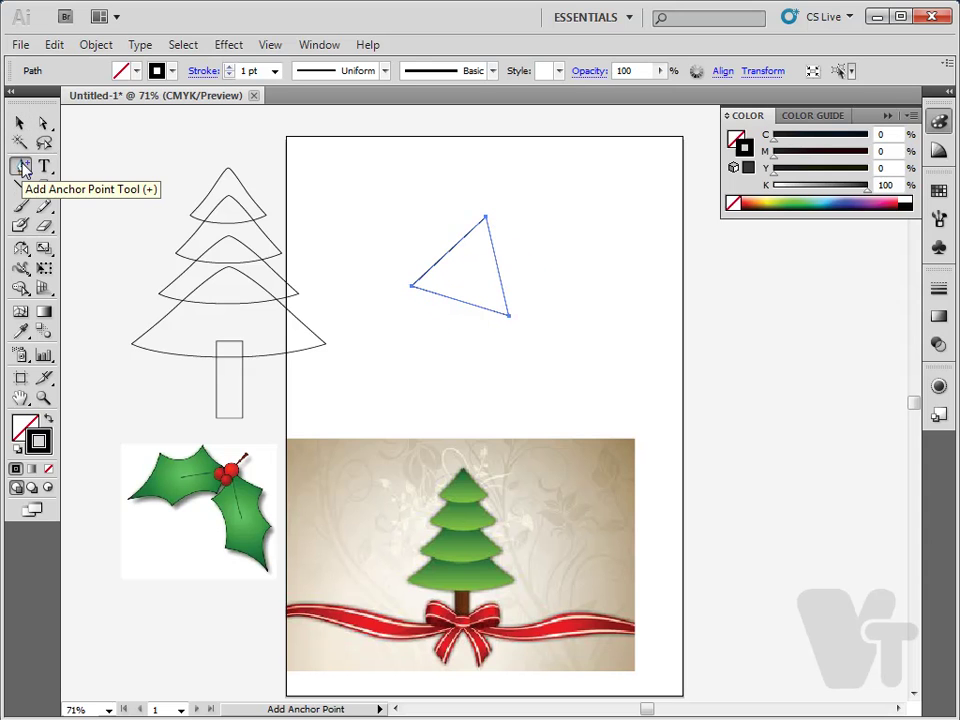
{"action": "left_click", "coordinate": [429, 276]}
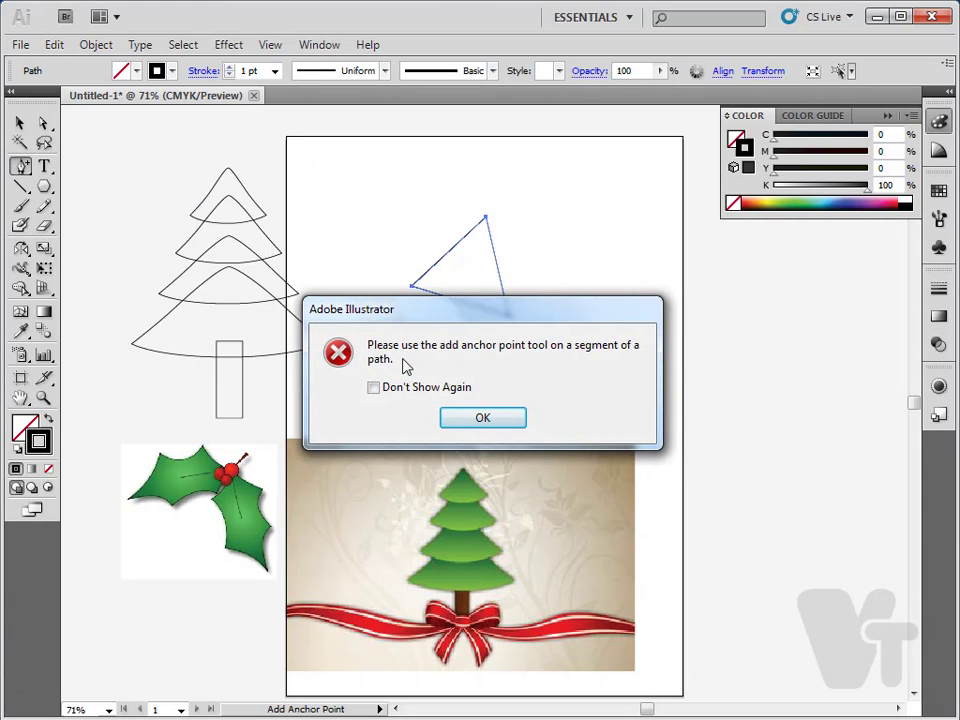
{"action": "left_click", "coordinate": [483, 422]}
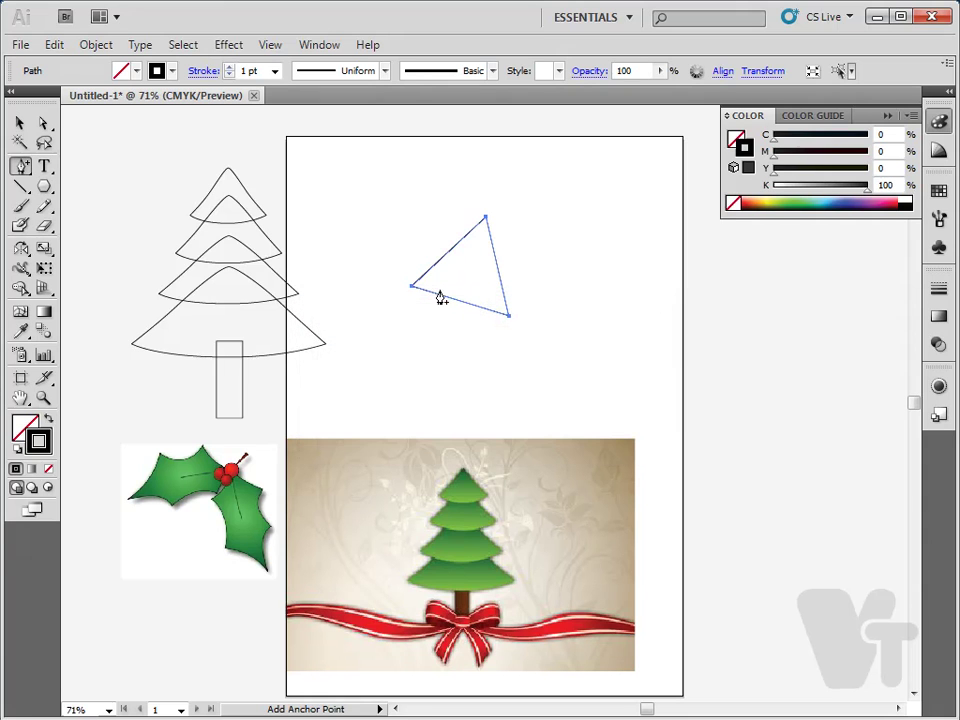
{"action": "left_click", "coordinate": [405, 251]}
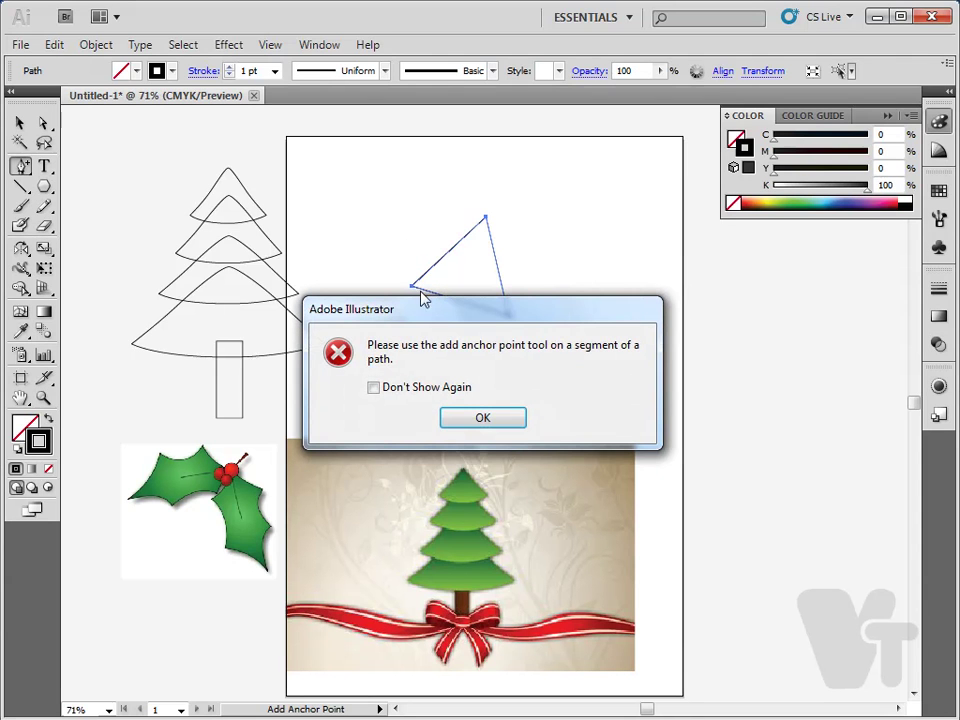
{"action": "left_click", "coordinate": [472, 421]}
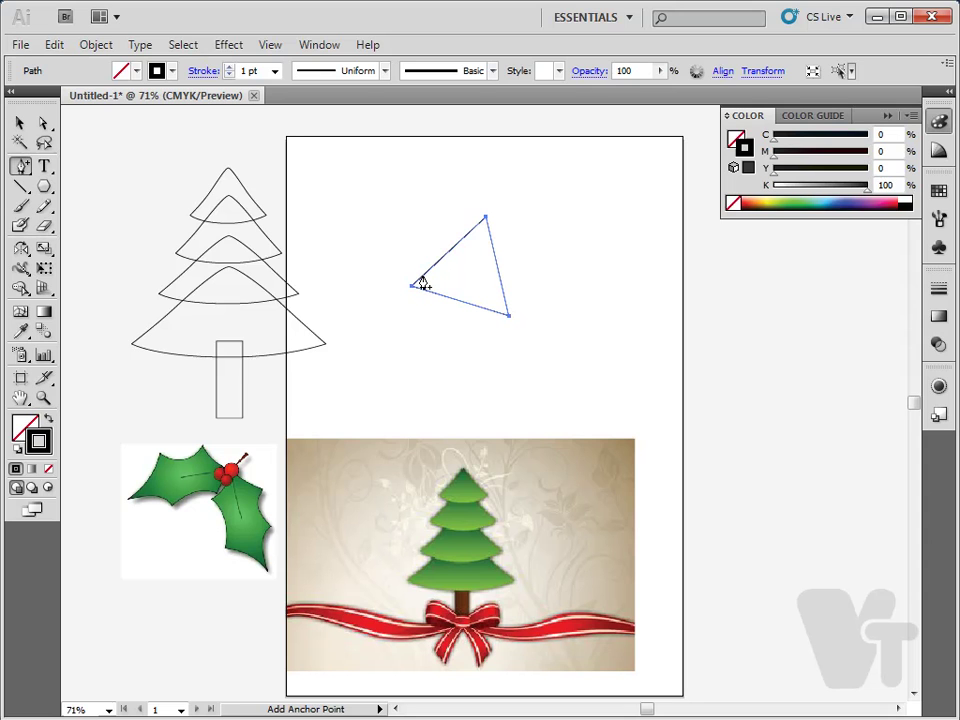
{"action": "left_click", "coordinate": [421, 278]}
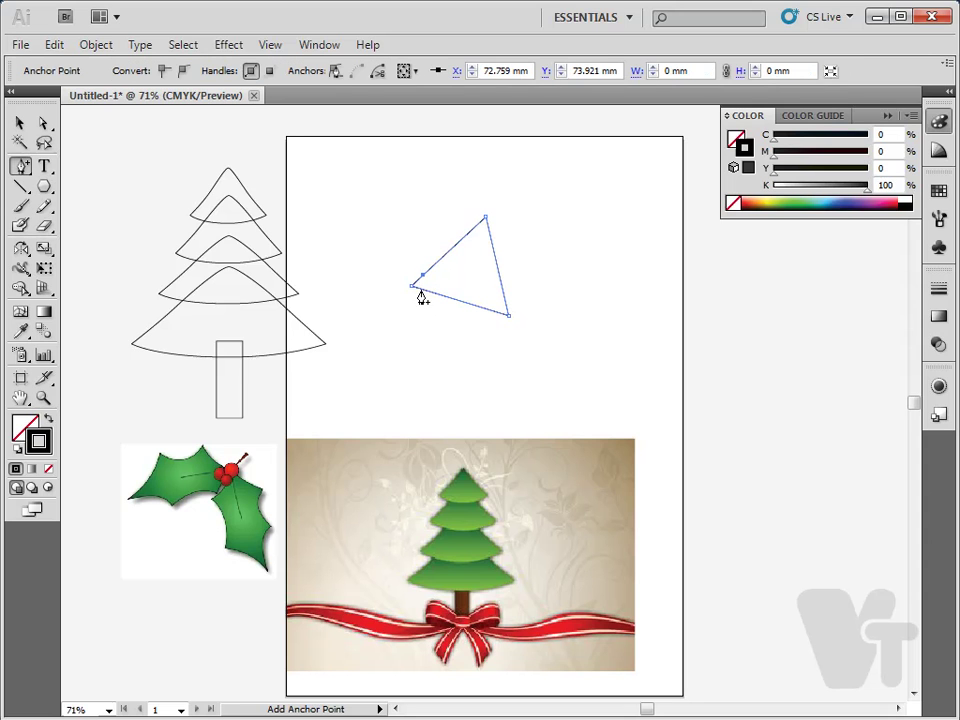
{"action": "left_click", "coordinate": [424, 291]}
{"action": "left_click", "coordinate": [434, 266]}
{"action": "left_click", "coordinate": [442, 297]}
{"action": "left_click", "coordinate": [452, 248]}
{"action": "left_click", "coordinate": [462, 302]}
{"action": "left_click", "coordinate": [470, 233]}
{"action": "left_click", "coordinate": [484, 310]}
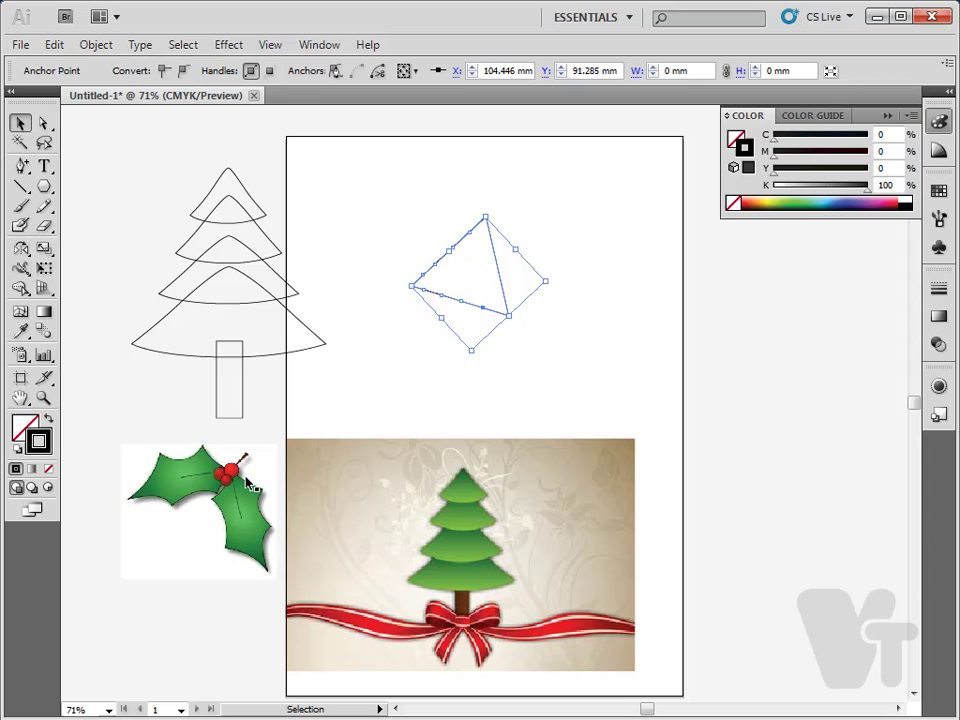
- Trace the holly leaf outline with the Pen tool, mixing curved and corner points
{"action": "left_click_drag", "start_coordinate": [20, 166], "coordinate": [22, 168]}
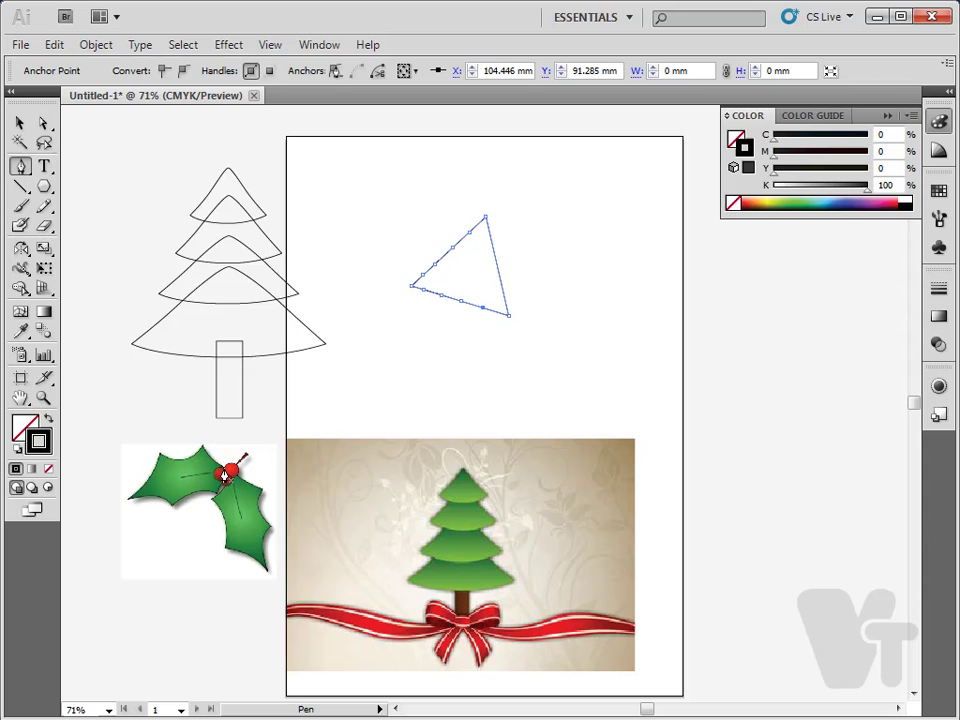
{"action": "left_click", "coordinate": [127, 493]}
{"action": "left_click_drag", "start_coordinate": [160, 460], "coordinate": [210, 438]}
{"action": "left_click", "coordinate": [203, 447]}
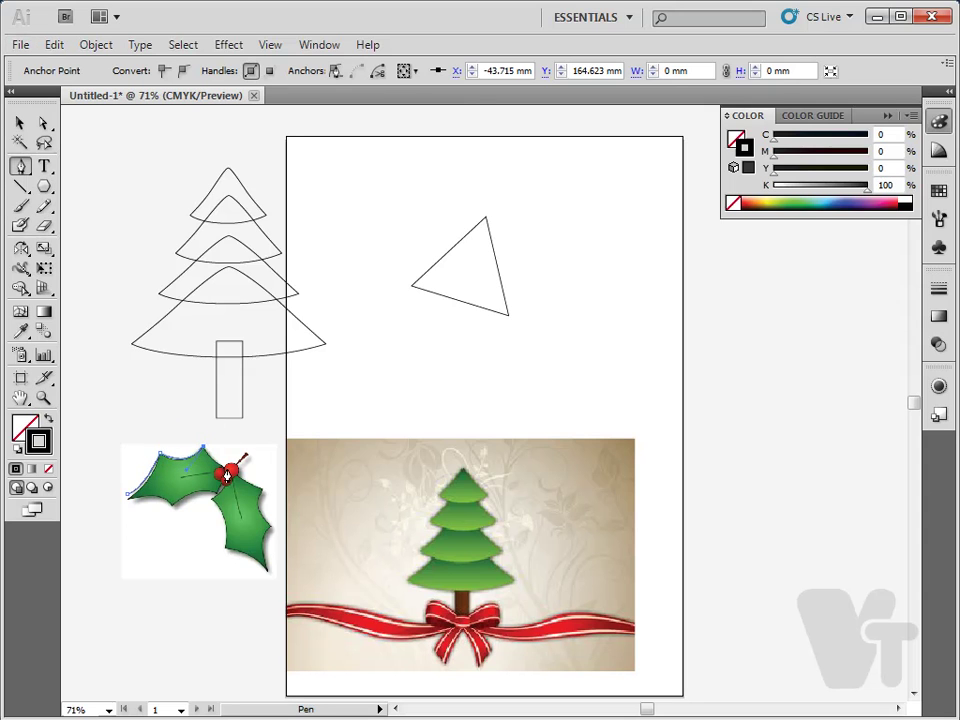
{"action": "left_click", "coordinate": [225, 467]}
{"action": "left_click", "coordinate": [214, 497]}
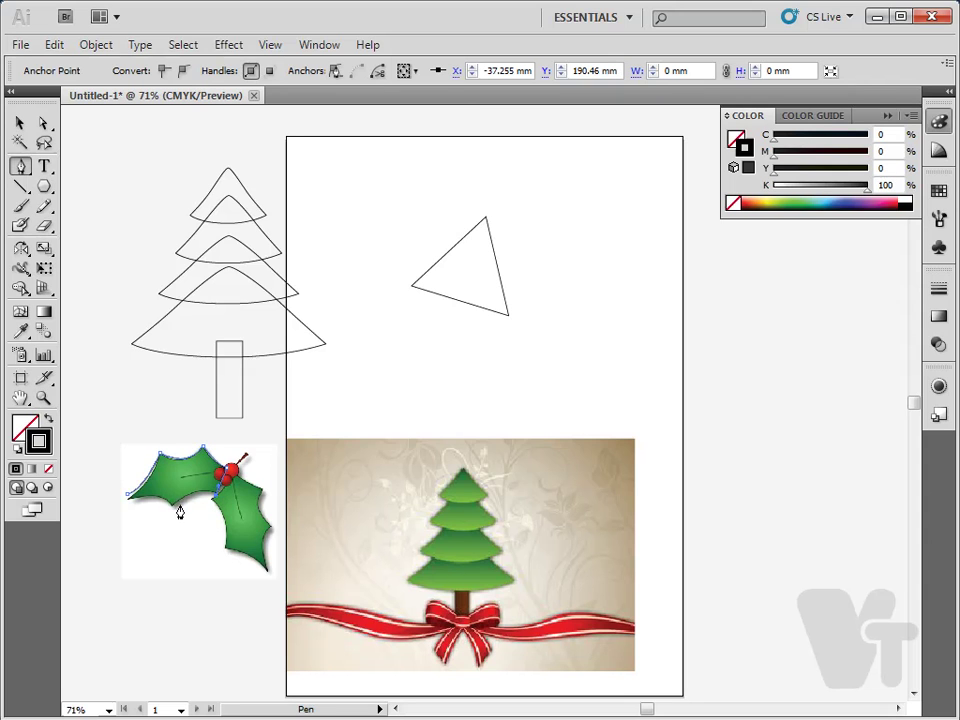
{"action": "left_click", "coordinate": [145, 529]}
{"action": "left_click_drag", "start_coordinate": [172, 509], "coordinate": [107, 508]}
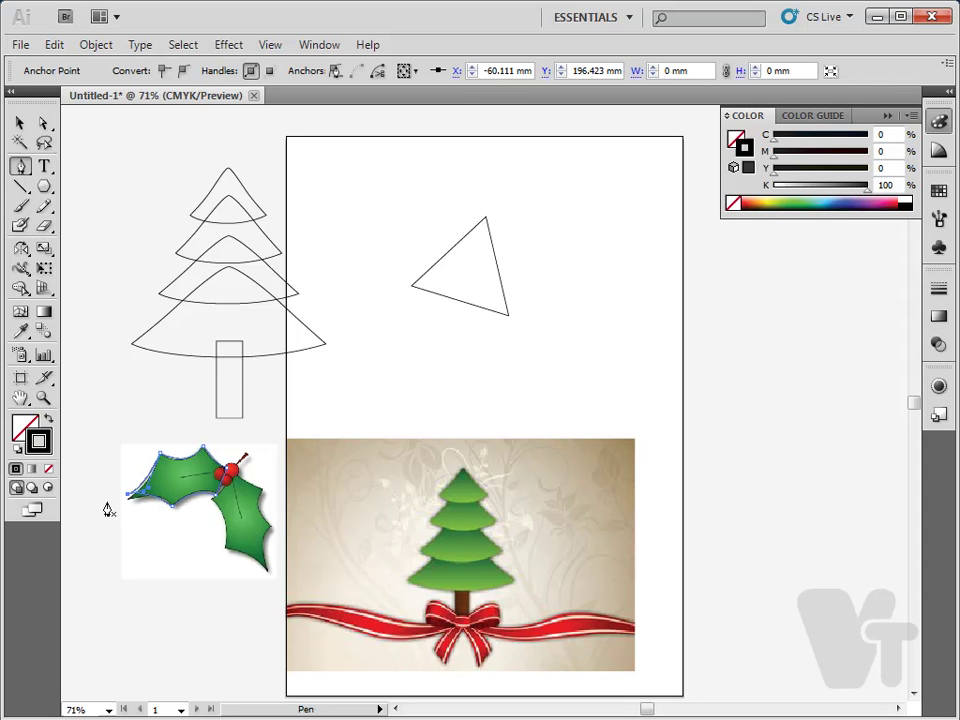
- Move the traced holly outline onto the artboard and select the triangle for anchor editing
{"action": "left_click", "coordinate": [19, 122]}
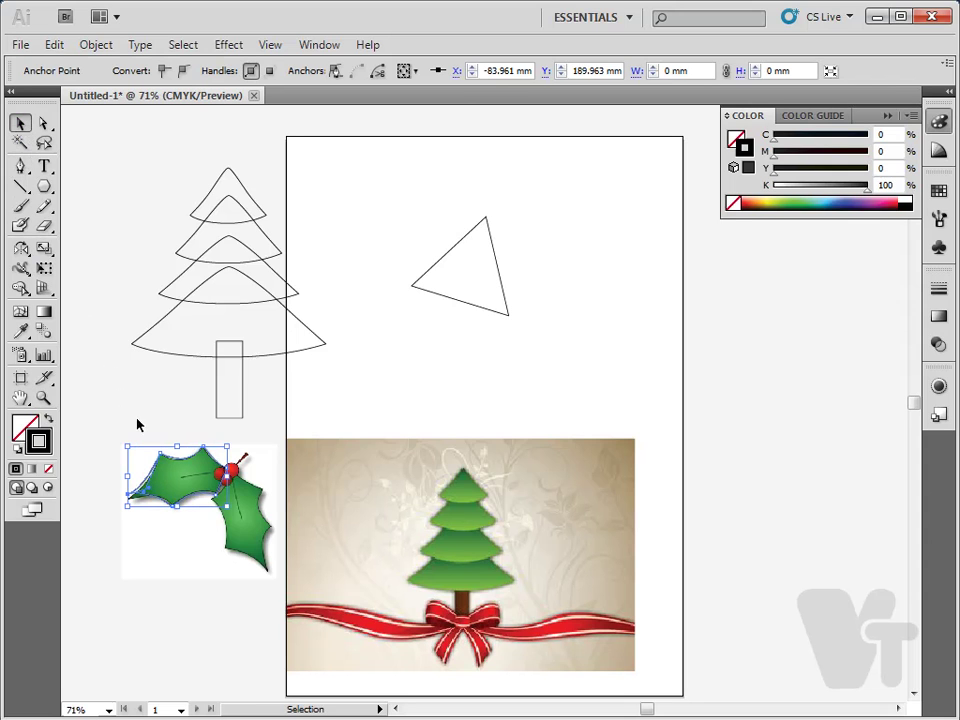
{"action": "left_click_drag", "start_coordinate": [38, 193], "coordinate": [99, 212]}
{"action": "left_click", "coordinate": [19, 122]}
{"action": "left_click_drag", "start_coordinate": [175, 465], "coordinate": [392, 366]}
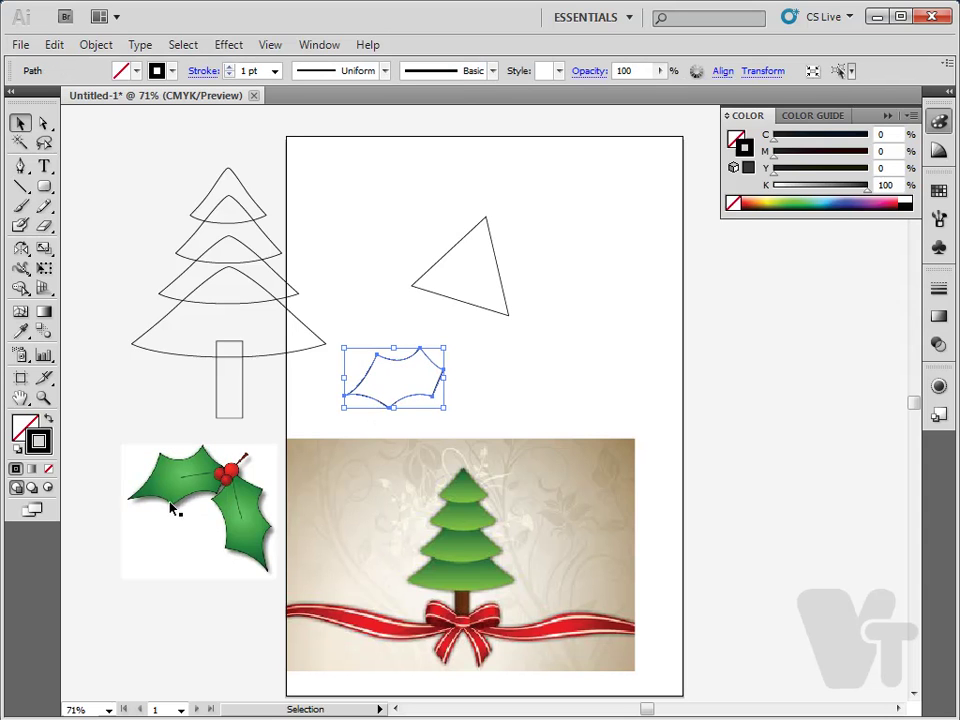
{"action": "left_click", "coordinate": [442, 265]}
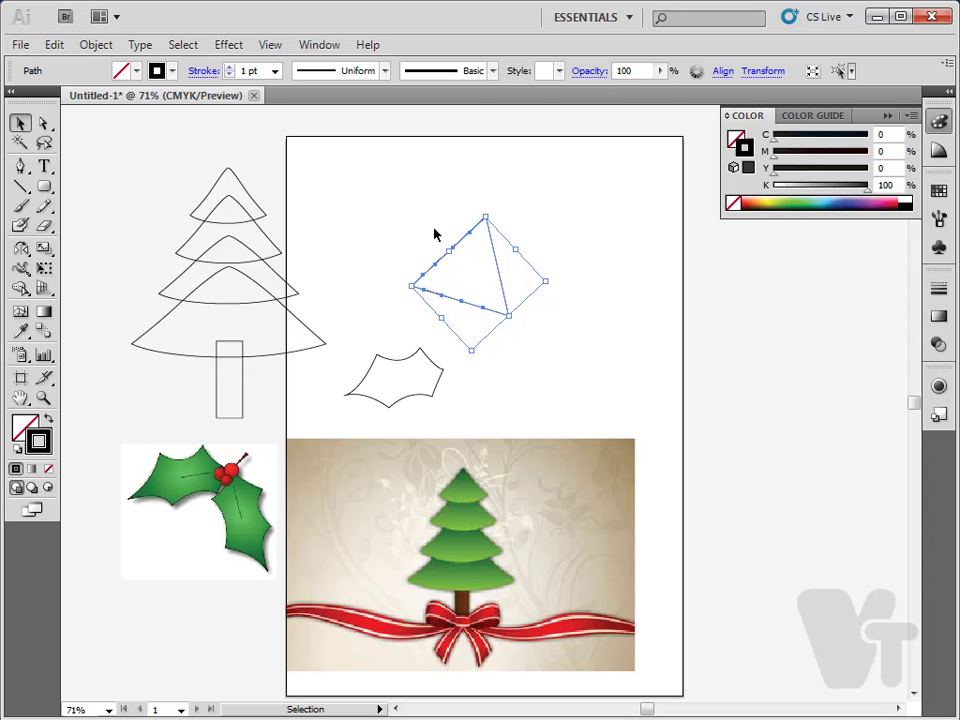
{"action": "left_click", "coordinate": [424, 388]}
{"action": "left_click", "coordinate": [466, 314]}
{"action": "left_click", "coordinate": [467, 304]}
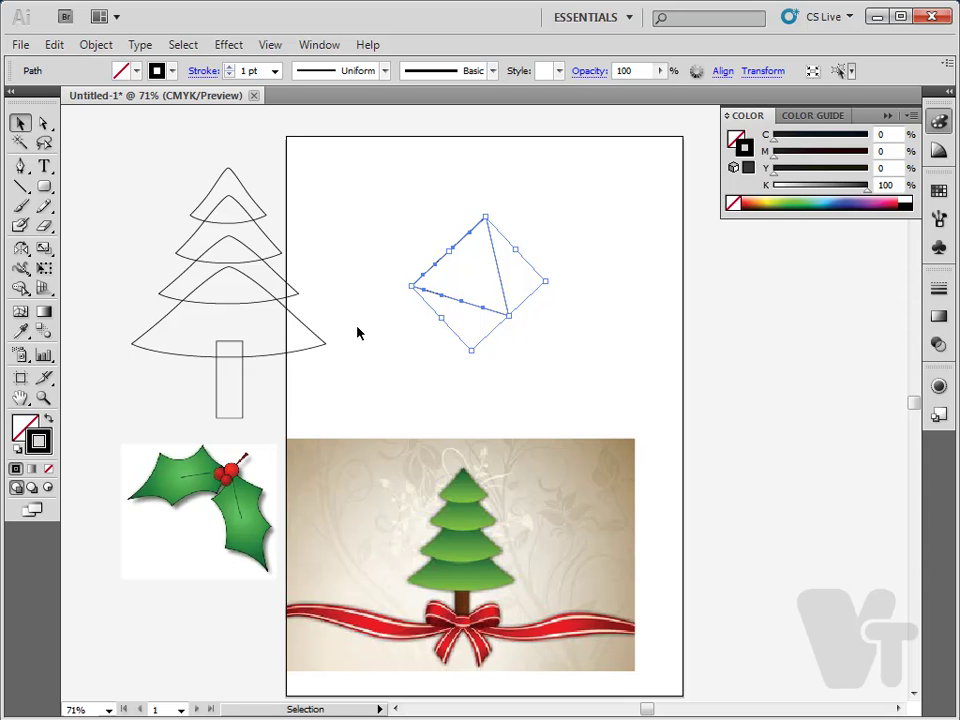
{"action": "left_click", "coordinate": [43, 122]}
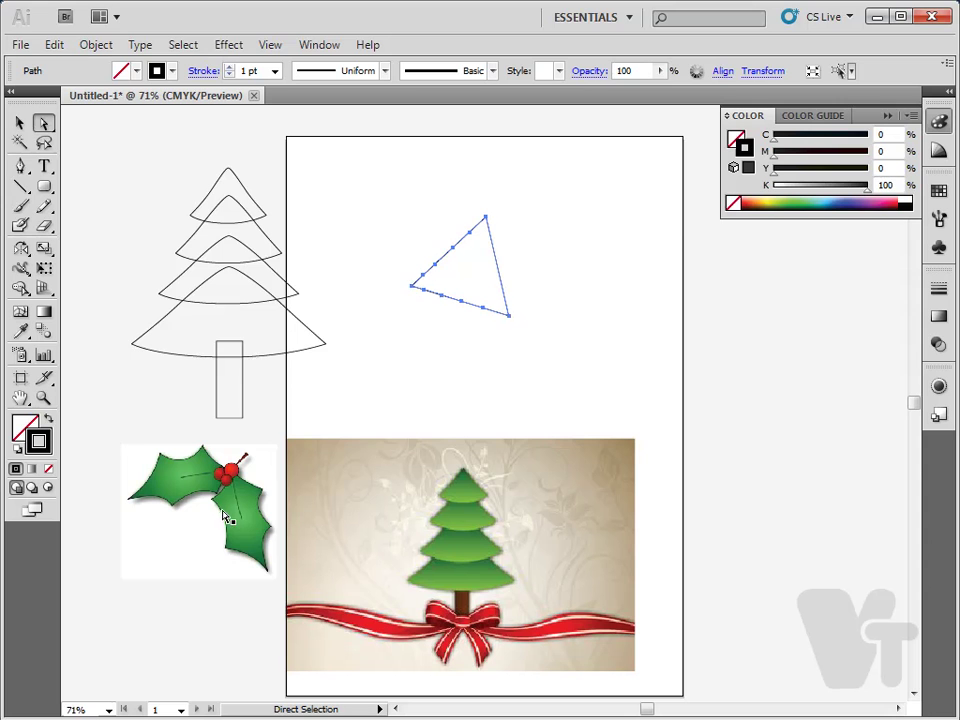
- Move the holly reference picture up beside the triangle and zoom in on both
{"action": "key", "text": "v"}
{"action": "left_click_drag", "start_coordinate": [268, 484], "coordinate": [651, 315]}
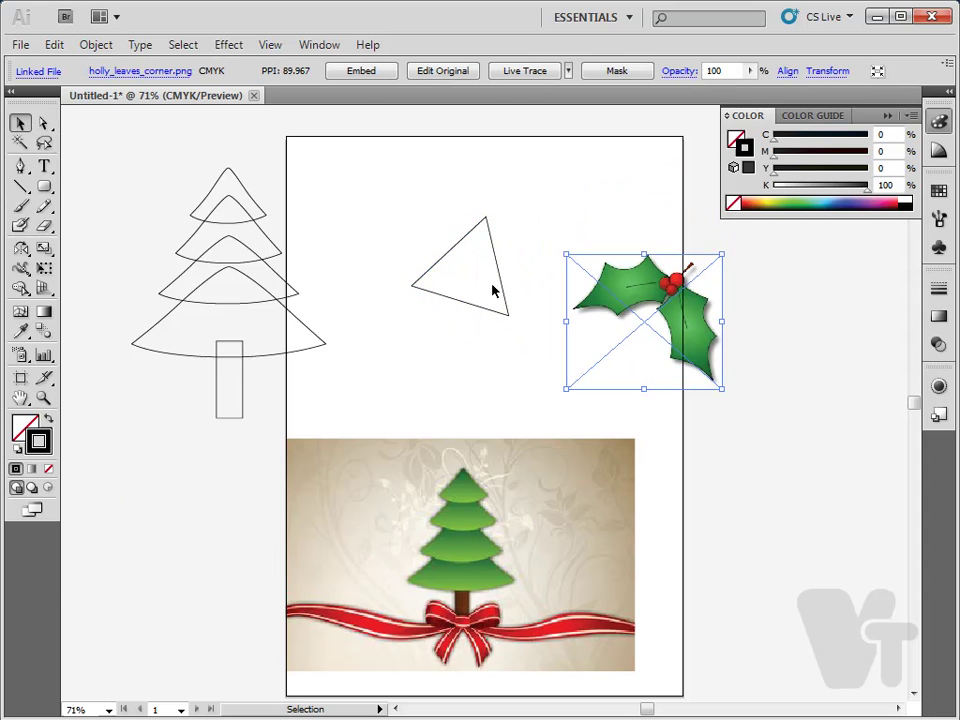
{"action": "key", "text": "z"}
{"action": "left_click_drag", "start_coordinate": [336, 172], "coordinate": [831, 482]}
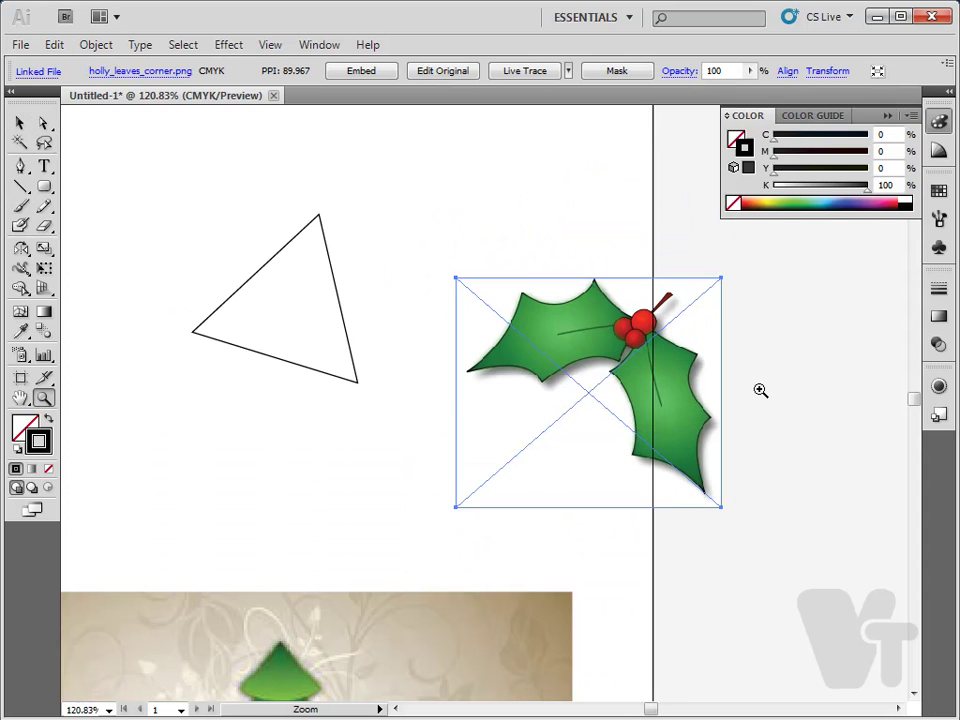
- Select groups of anchor points along the triangle's left and bottom edges
{"action": "left_click", "coordinate": [43, 122]}
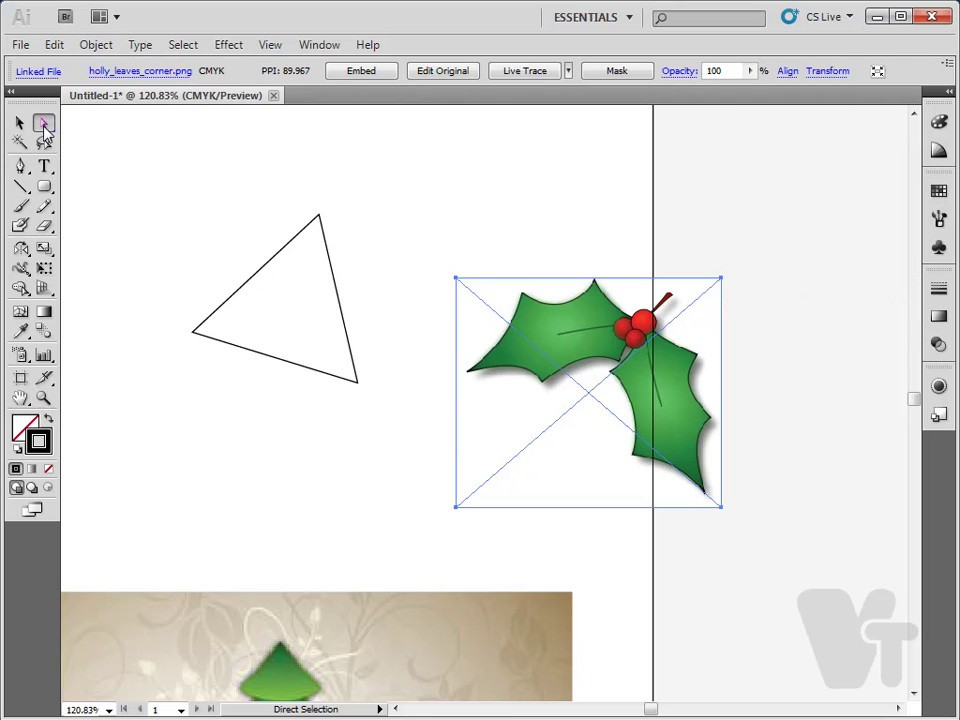
{"action": "left_click", "coordinate": [304, 368]}
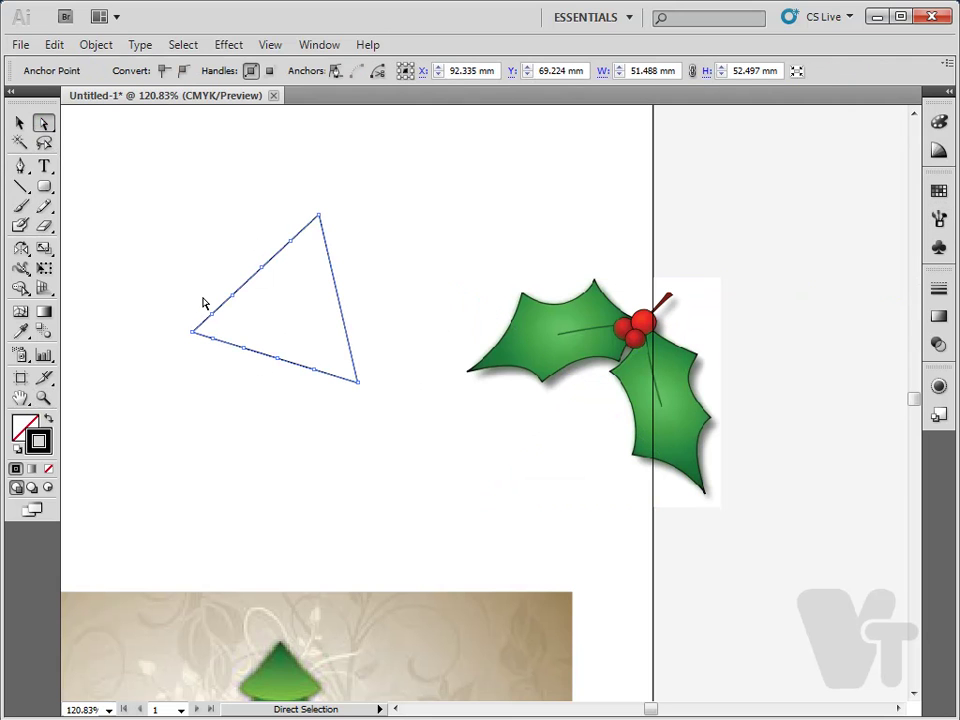
{"action": "left_click_drag", "start_coordinate": [203, 300], "coordinate": [221, 366]}
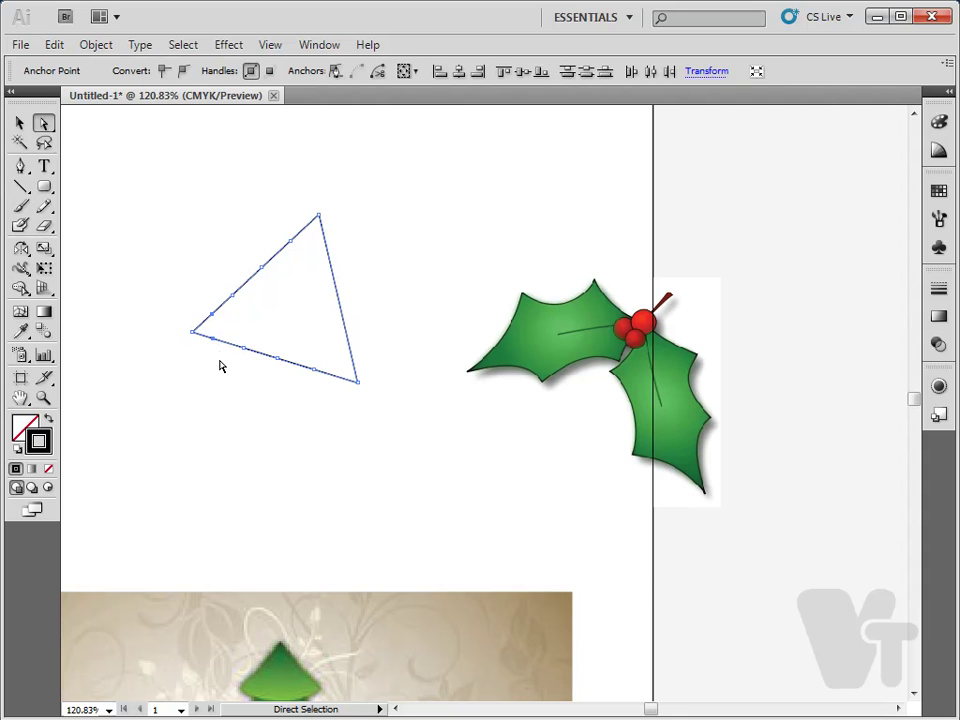
{"action": "left_click_drag", "start_coordinate": [255, 253], "coordinate": [281, 392]}
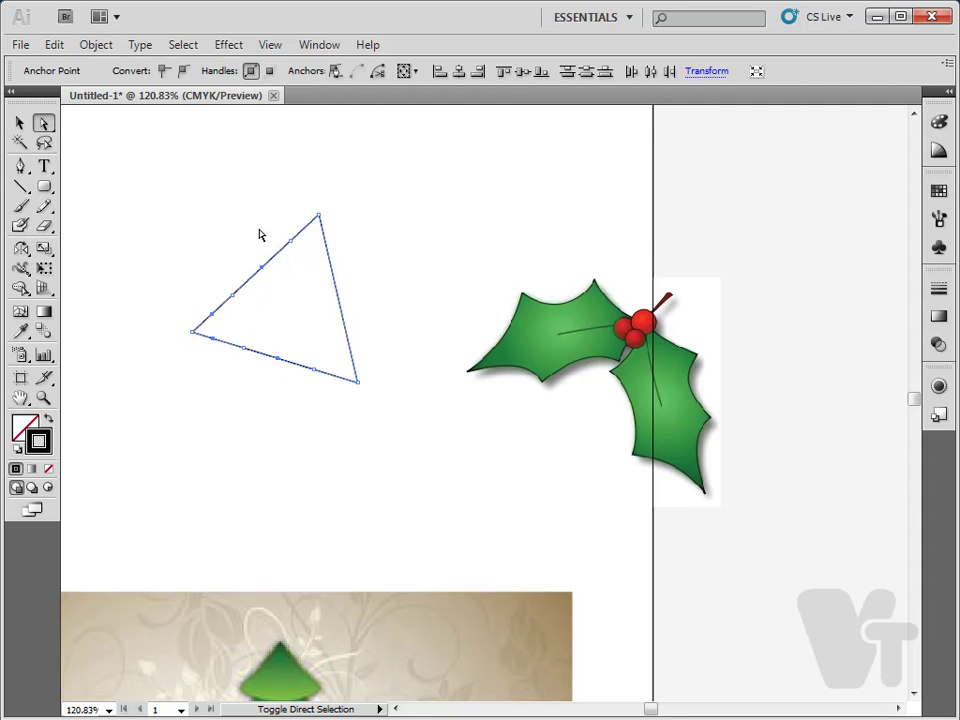
{"action": "left_click_drag", "start_coordinate": [233, 143], "coordinate": [370, 196]}
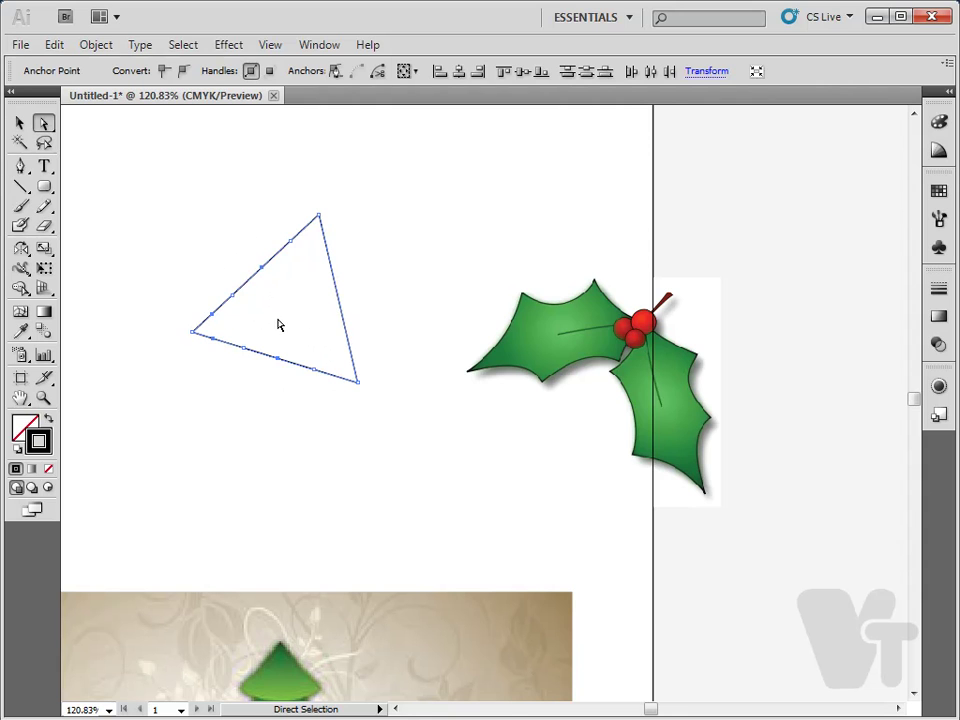
{"action": "left_click", "coordinate": [173, 316]}
{"action": "left_click", "coordinate": [207, 317]}
{"action": "left_click_drag", "start_coordinate": [207, 300], "coordinate": [221, 364]}
{"action": "left_click_drag", "start_coordinate": [254, 241], "coordinate": [281, 399]}
{"action": "left_click_drag", "start_coordinate": [200, 281], "coordinate": [224, 371]}
{"action": "left_click_drag", "start_coordinate": [256, 245], "coordinate": [287, 398]}
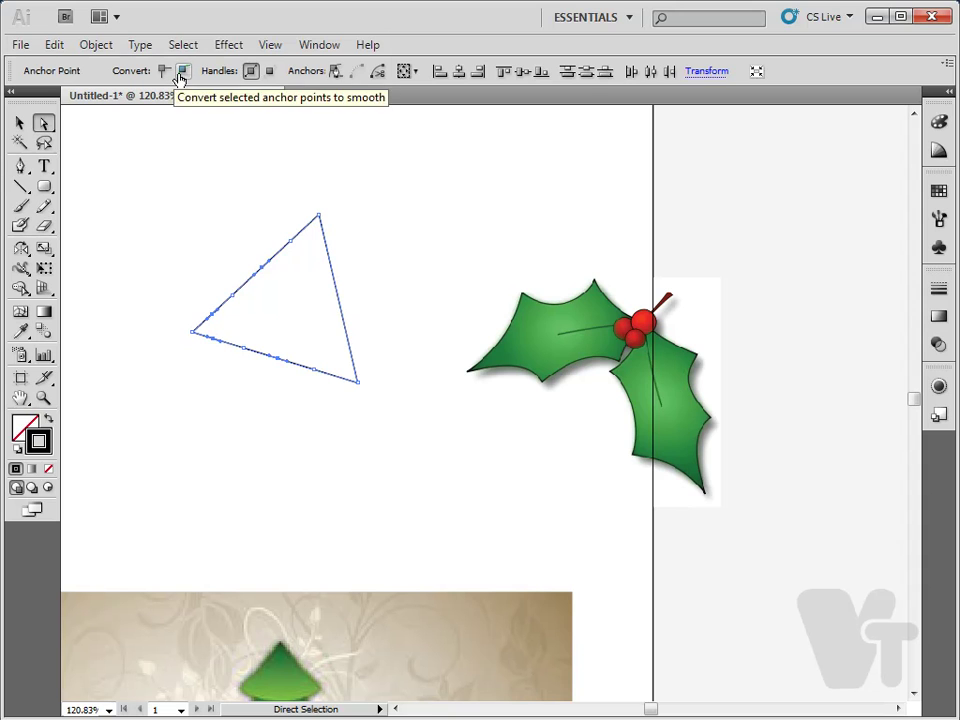
- Pull the left-edge and bottom-edge anchors outward into spiky points
{"action": "left_click", "coordinate": [210, 339]}
{"action": "left_click", "coordinate": [213, 319]}
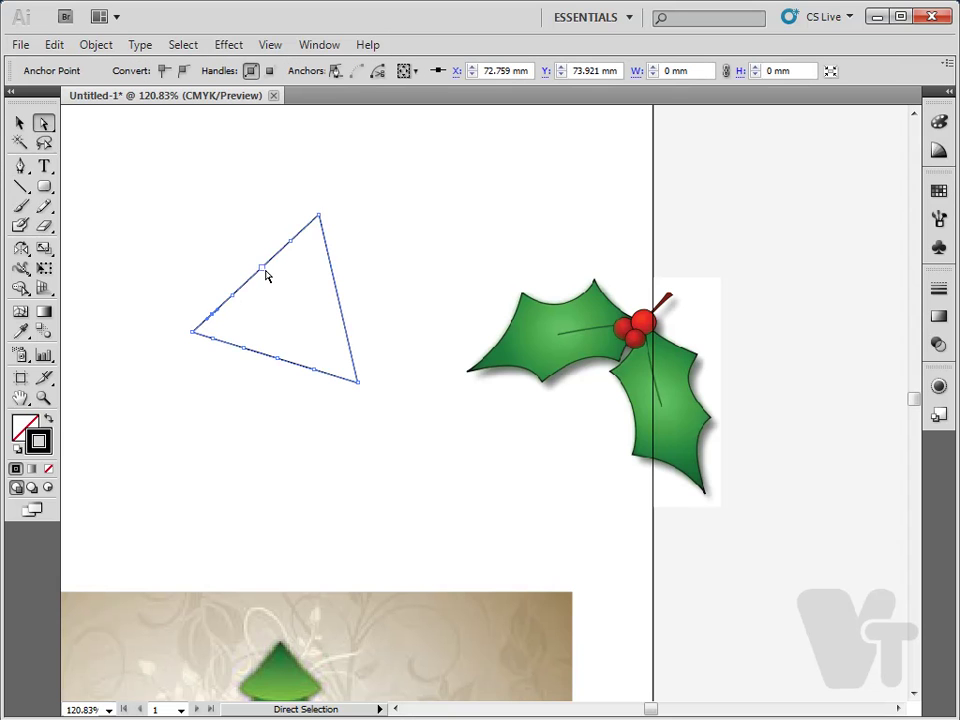
{"action": "left_click", "coordinate": [213, 320]}
{"action": "left_click", "coordinate": [233, 300]}
{"action": "left_click_drag", "start_coordinate": [233, 300], "coordinate": [227, 273]}
{"action": "left_click_drag", "start_coordinate": [291, 243], "coordinate": [284, 222]}
{"action": "left_click", "coordinate": [238, 345]}
{"action": "left_click_drag", "start_coordinate": [244, 356], "coordinate": [276, 343]}
- Drag the bottom-right and top-right corners inward and nudge the left point down
{"action": "left_click", "coordinate": [313, 370]}
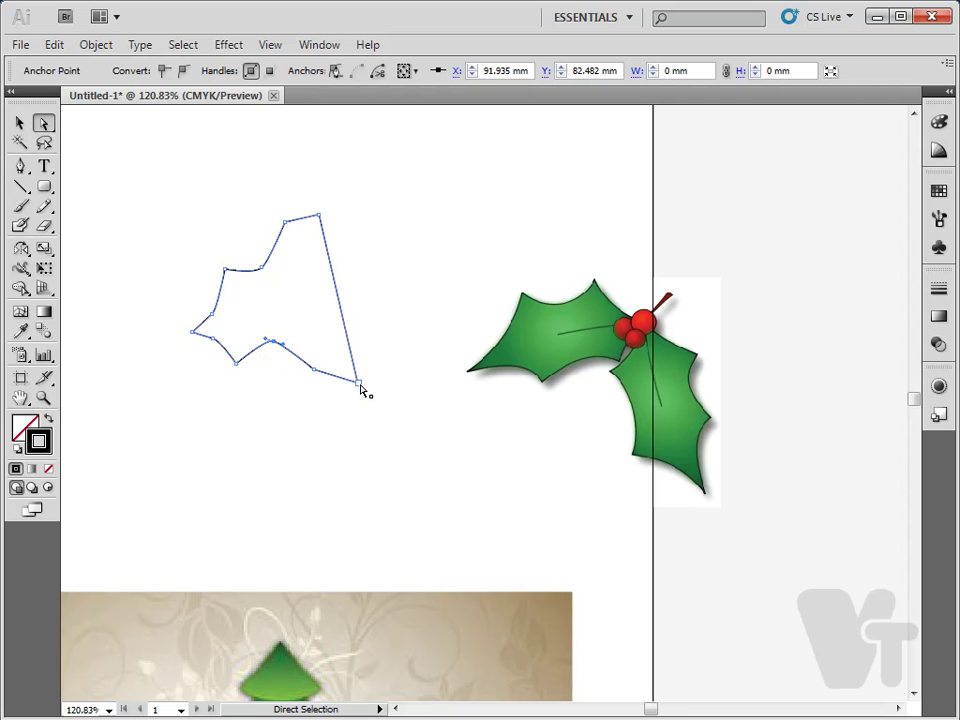
{"action": "left_click_drag", "start_coordinate": [360, 390], "coordinate": [338, 304]}
{"action": "left_click", "coordinate": [319, 216]}
{"action": "left_click_drag", "start_coordinate": [319, 216], "coordinate": [339, 280]}
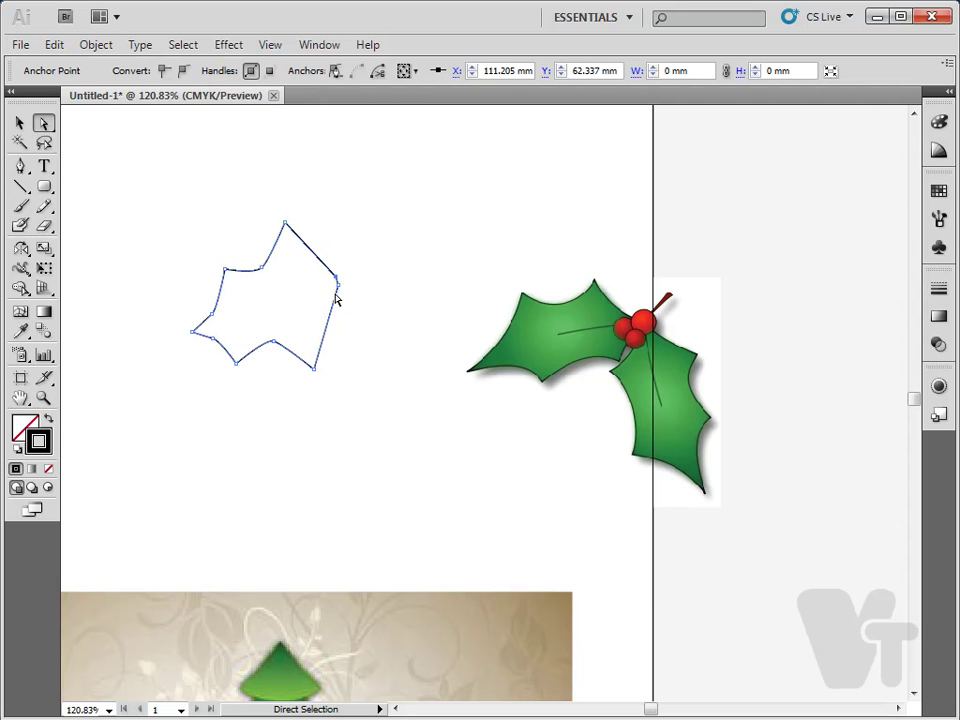
{"action": "left_click_drag", "start_coordinate": [192, 332], "coordinate": [191, 339]}
{"action": "left_click", "coordinate": [210, 314]}
{"action": "left_click", "coordinate": [249, 343]}
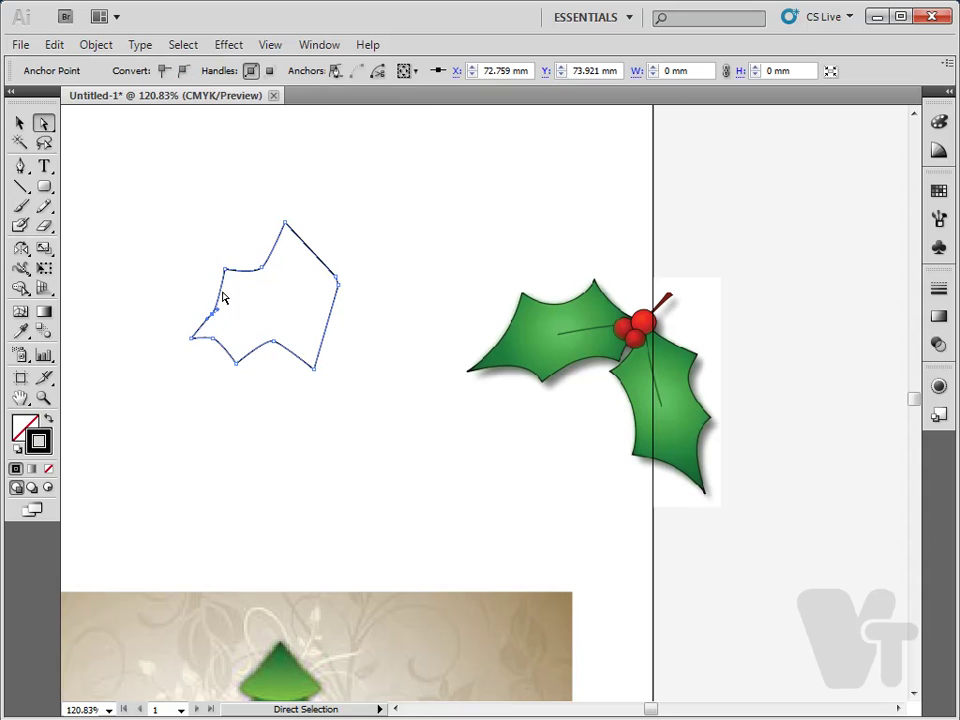
{"action": "left_click_drag", "start_coordinate": [168, 292], "coordinate": [221, 300]}
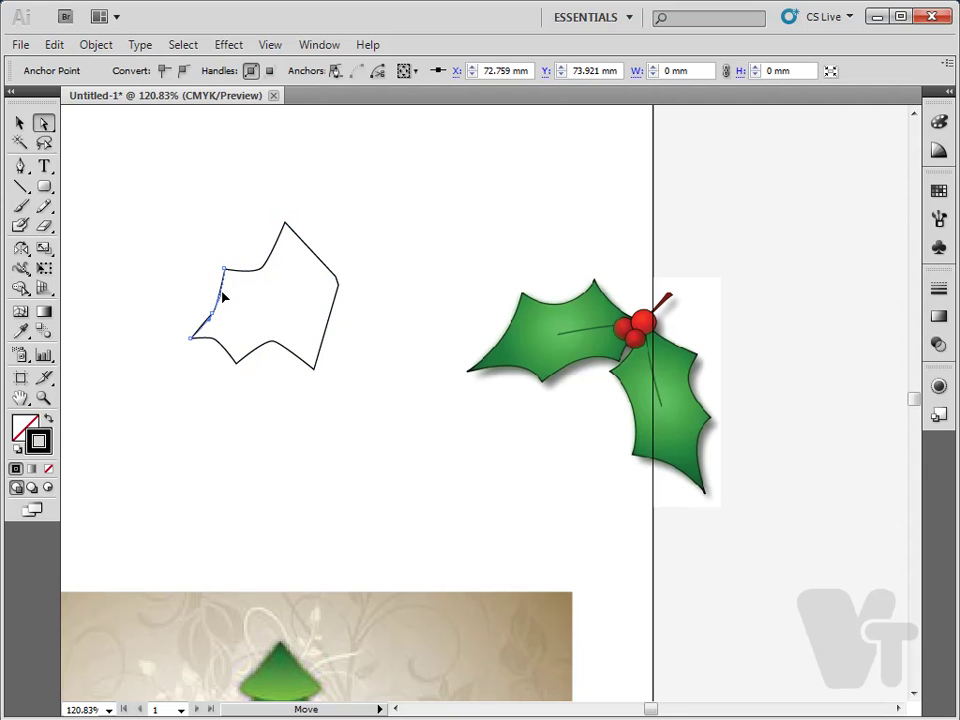
- Bend the leaf's left edge inward and shift its top point slightly right
{"action": "left_click", "coordinate": [190, 363]}
{"action": "left_click", "coordinate": [212, 320]}
{"action": "mouse_move", "coordinate": [212, 323]}
{"action": "left_mouse_down"}
{"action": "mouse_move", "coordinate": [197, 332]}
{"action": "mouse_move", "coordinate": [207, 334]}
{"action": "mouse_move", "coordinate": [197, 328]}
{"action": "mouse_move", "coordinate": [205, 336]}
{"action": "left_mouse_up"}
{"action": "left_click_drag", "start_coordinate": [251, 253], "coordinate": [266, 270]}
{"action": "left_click", "coordinate": [286, 226]}
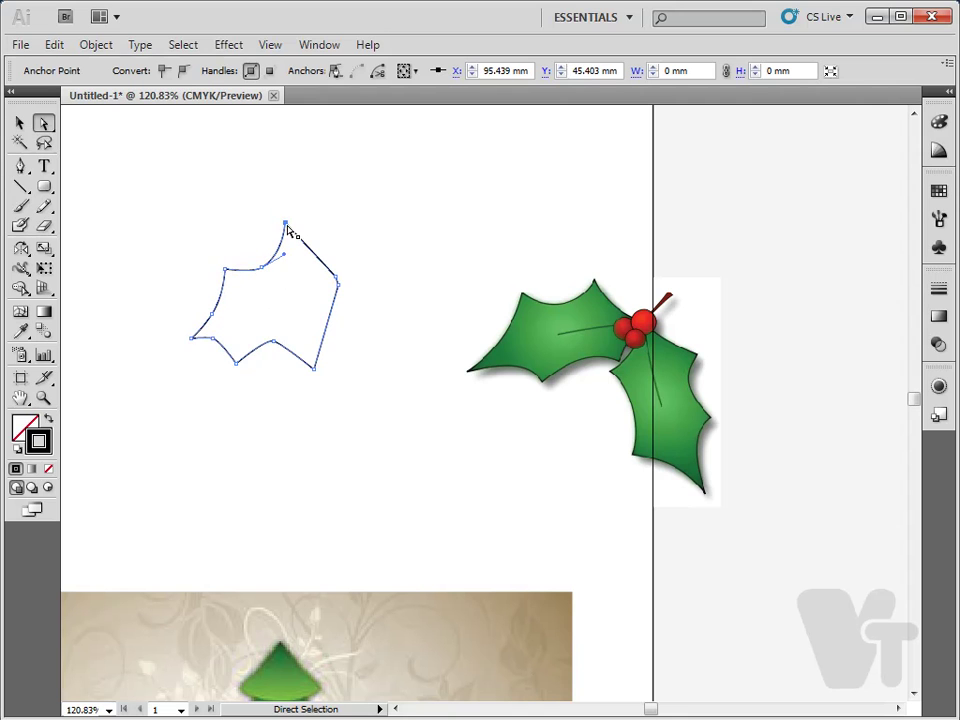
{"action": "left_click_drag", "start_coordinate": [288, 228], "coordinate": [295, 234]}
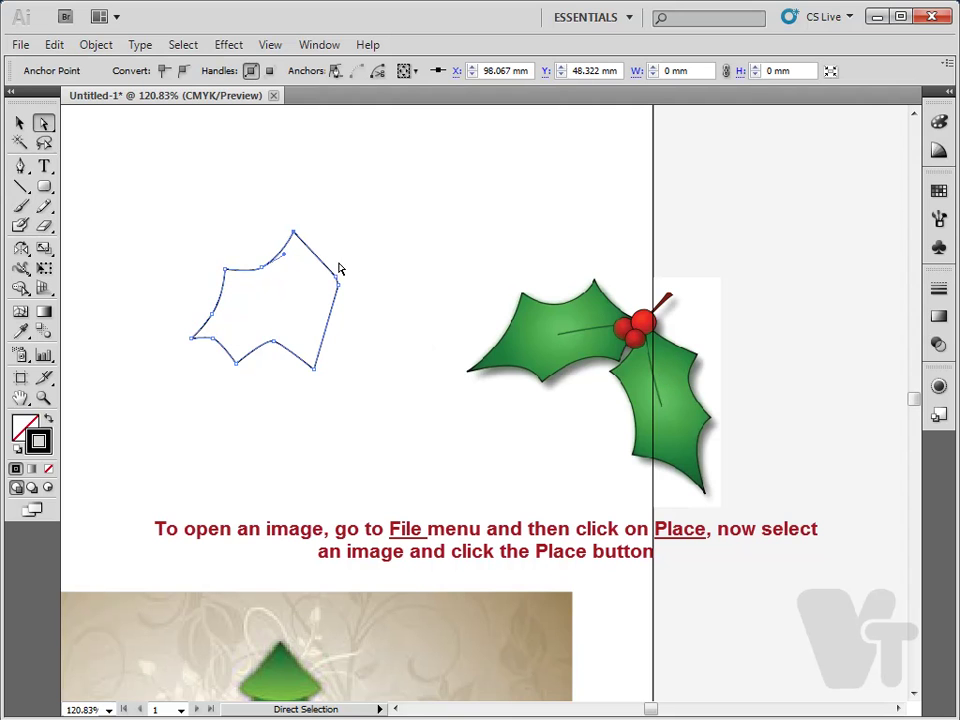
{"action": "left_click", "coordinate": [284, 261]}
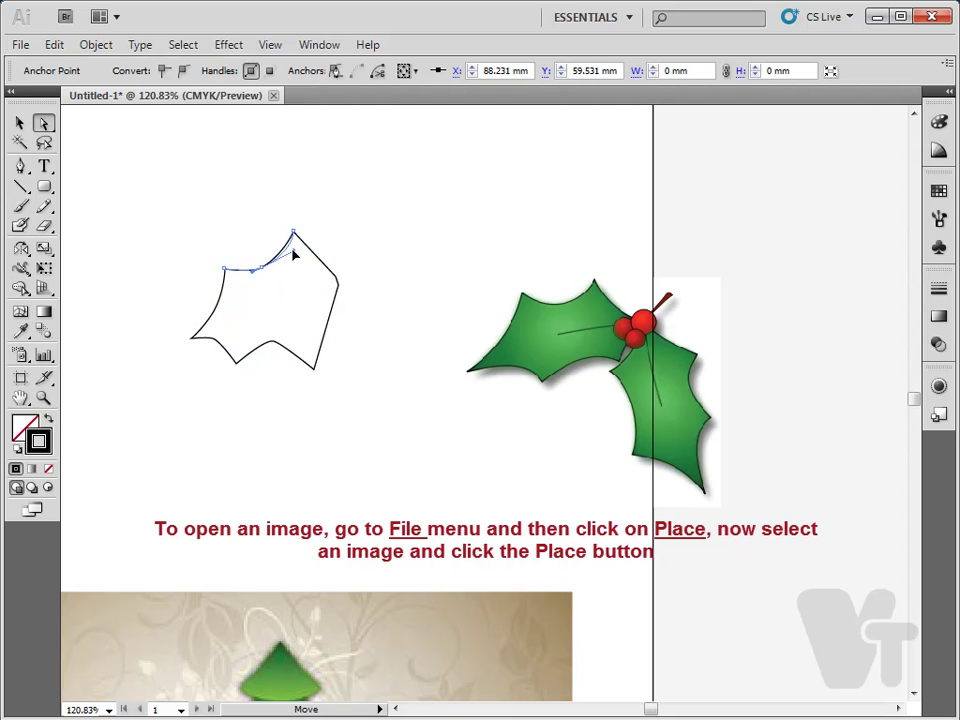
{"action": "left_click_drag", "start_coordinate": [293, 239], "coordinate": [302, 240]}
- Move the bottom notch and bottom-right points, curving the bottom-right edge upward
{"action": "left_click", "coordinate": [238, 362]}
{"action": "left_click_drag", "start_coordinate": [239, 362], "coordinate": [222, 334]}
{"action": "left_click", "coordinate": [211, 342]}
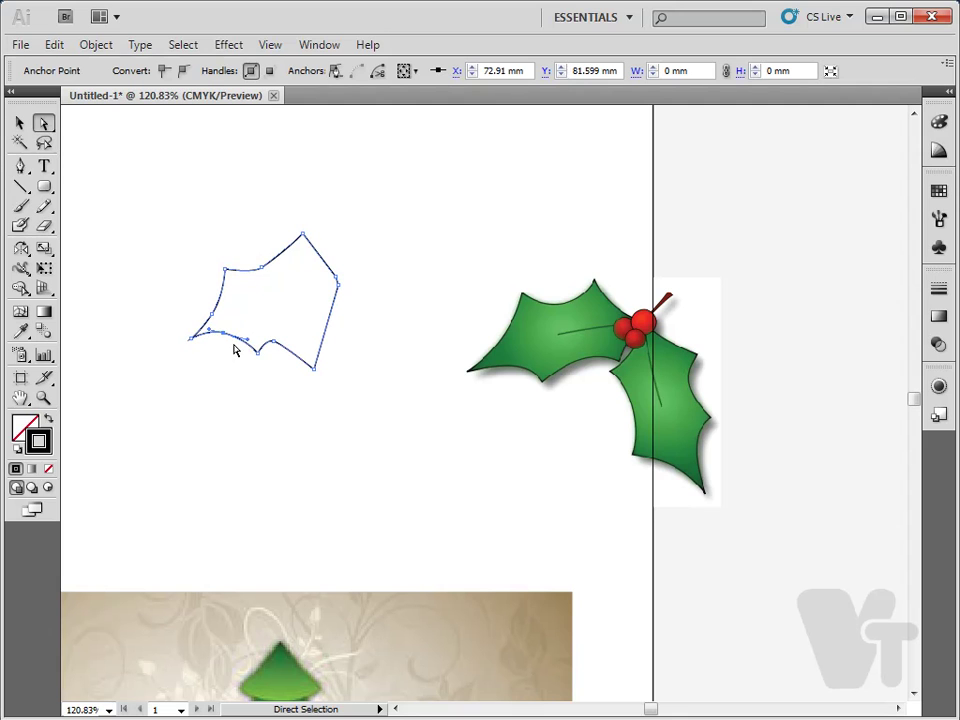
{"action": "left_click_drag", "start_coordinate": [315, 370], "coordinate": [340, 344]}
{"action": "left_click_drag", "start_coordinate": [273, 343], "coordinate": [328, 306]}
{"action": "left_click_drag", "start_coordinate": [343, 360], "coordinate": [338, 275]}
{"action": "left_click", "coordinate": [343, 297]}
- Deepen the curve of the upper edge and adjust the leaf's top point
{"action": "left_click", "coordinate": [257, 251]}
{"action": "left_click_drag", "start_coordinate": [257, 248], "coordinate": [258, 274]}
{"action": "left_click_drag", "start_coordinate": [296, 328], "coordinate": [294, 317]}
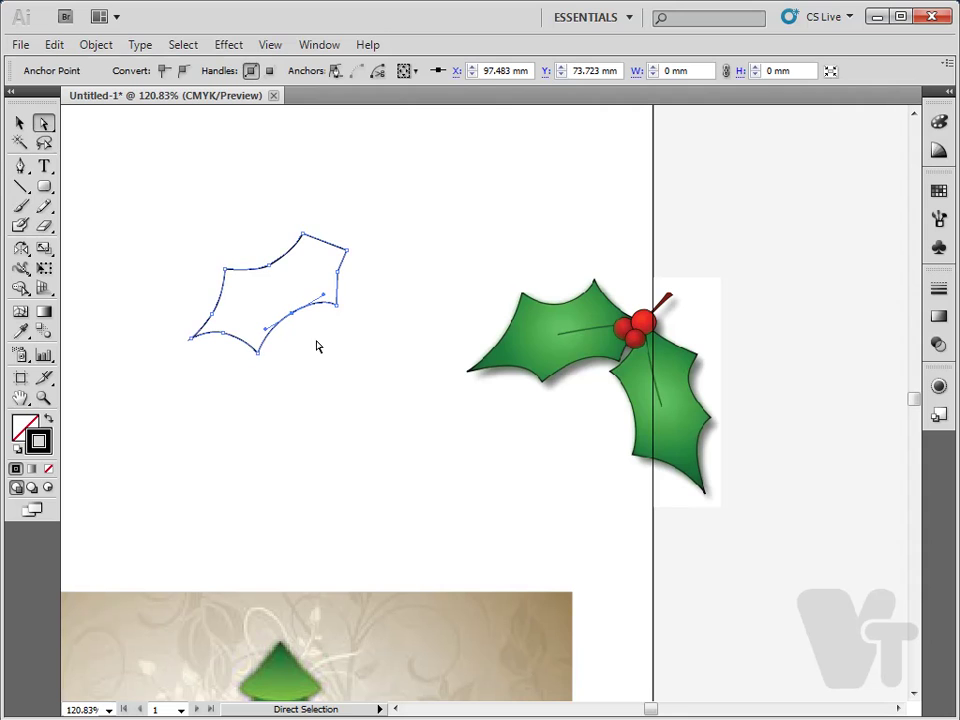
{"action": "left_click", "coordinate": [334, 351]}
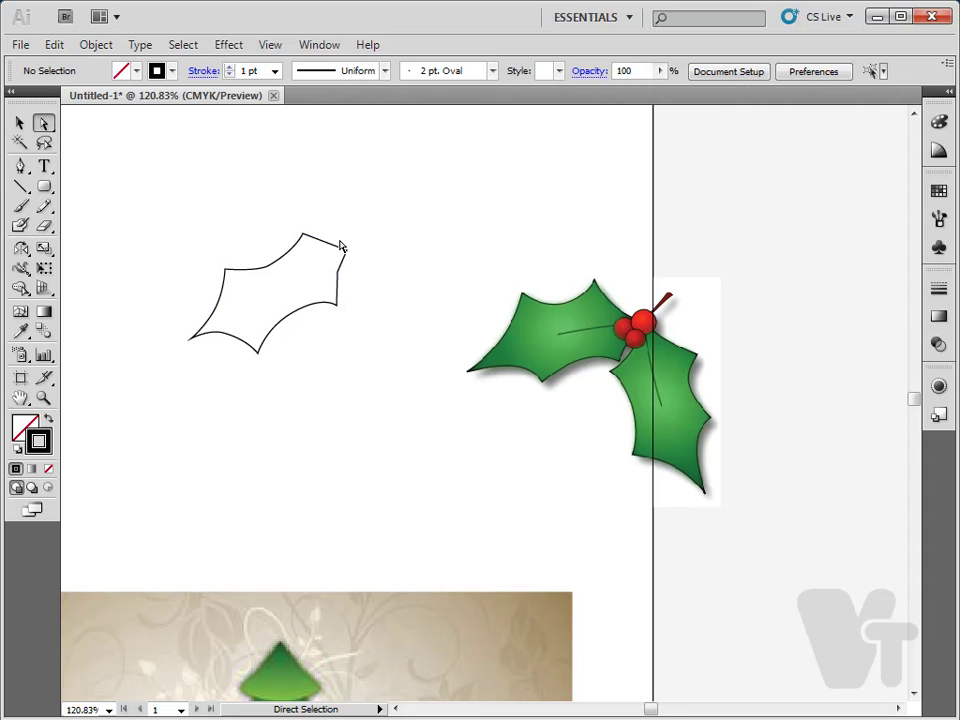
{"action": "left_click_drag", "start_coordinate": [250, 252], "coordinate": [233, 264]}
{"action": "left_click_drag", "start_coordinate": [296, 259], "coordinate": [307, 232]}
{"action": "left_click", "coordinate": [290, 194]}
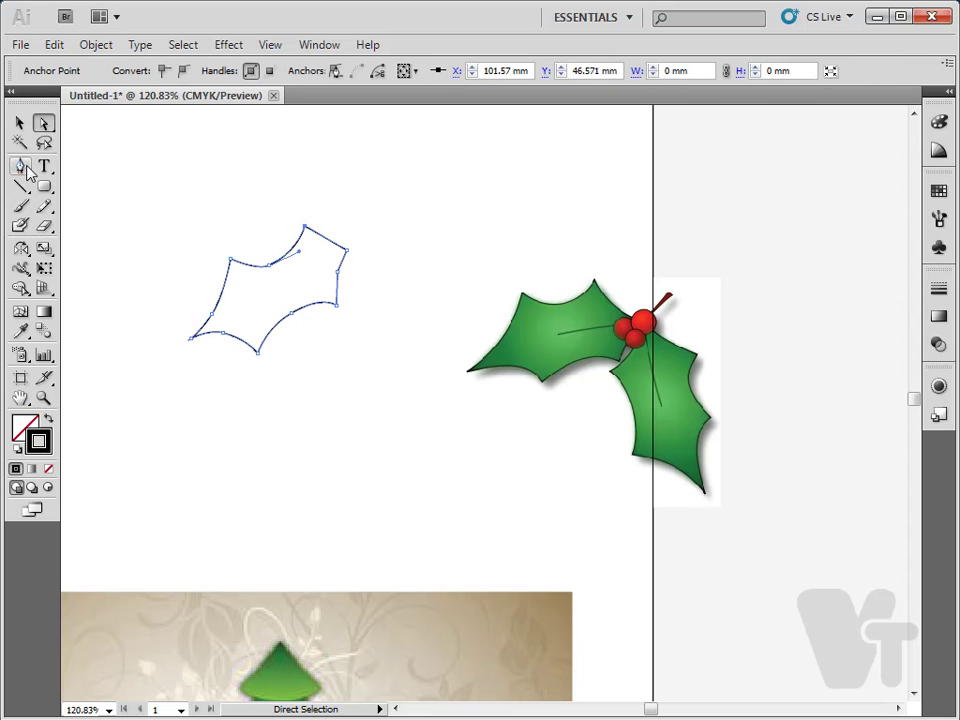
- Add a new anchor on the top-right edge and pull it out into a spike
{"action": "left_click_drag", "start_coordinate": [20, 166], "coordinate": [72, 190]}
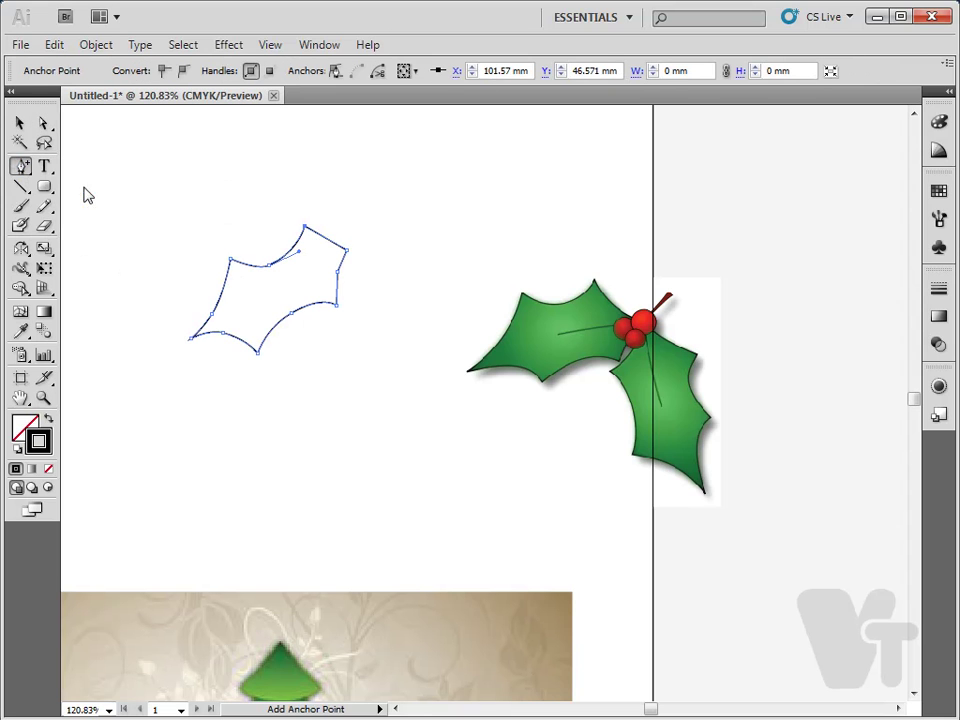
{"action": "left_click", "coordinate": [318, 232]}
{"action": "key", "text": "a"}
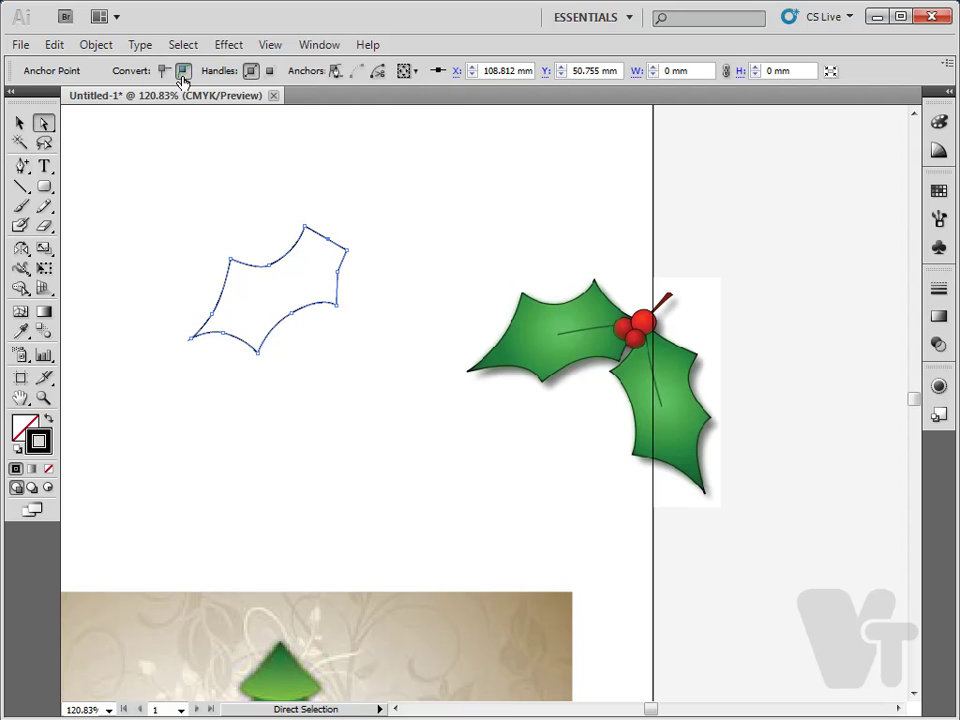
{"action": "left_click", "coordinate": [326, 244]}
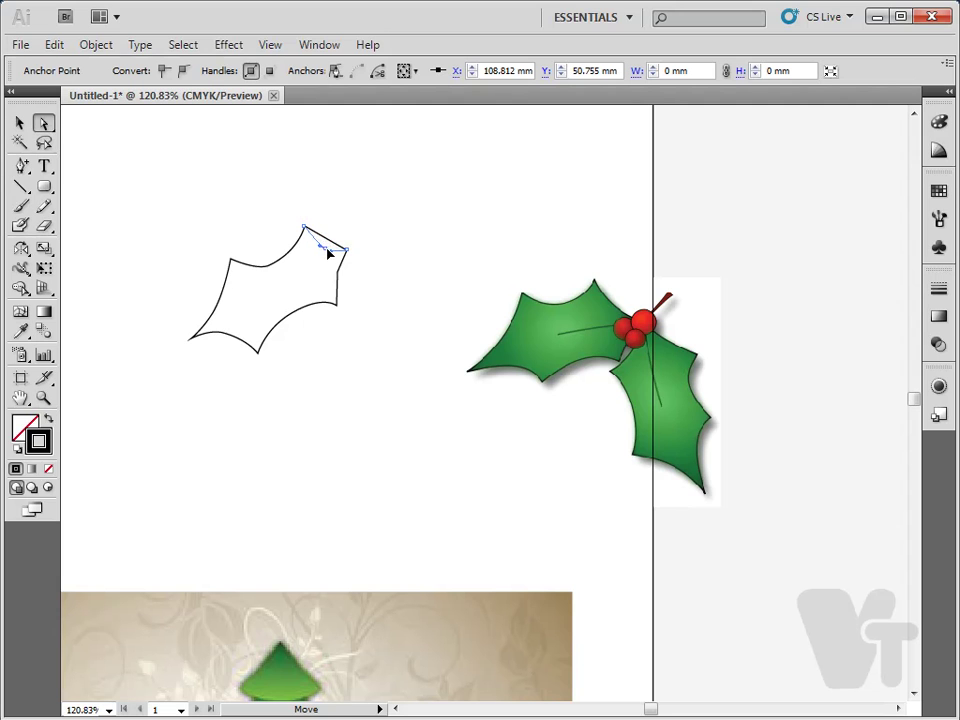
{"action": "left_click", "coordinate": [346, 250]}
{"action": "left_click_drag", "start_coordinate": [348, 253], "coordinate": [319, 253]}
- Nudge the leaf's top point and adjust the right spike's position
{"action": "left_click", "coordinate": [302, 229]}
{"action": "left_click", "coordinate": [328, 266]}
{"action": "left_click", "coordinate": [326, 261]}
{"action": "left_click", "coordinate": [343, 274]}
{"action": "left_click", "coordinate": [340, 271]}
{"action": "left_click", "coordinate": [338, 270]}
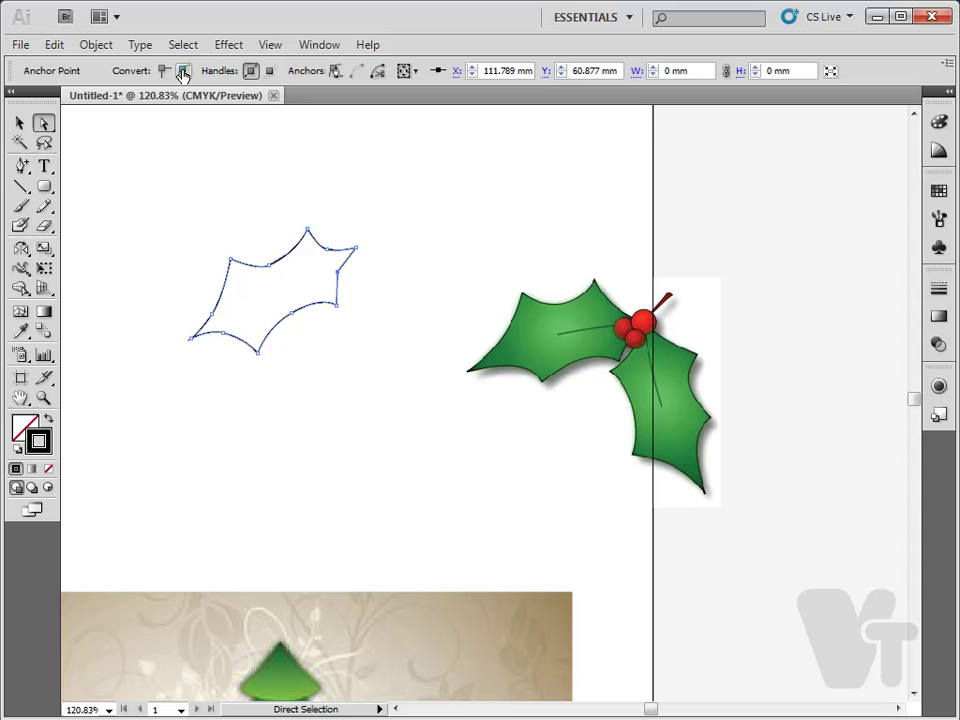
{"action": "left_click_drag", "start_coordinate": [338, 287], "coordinate": [343, 296]}
{"action": "left_click", "coordinate": [332, 300]}
{"action": "left_click", "coordinate": [347, 289]}
{"action": "left_click", "coordinate": [359, 335]}
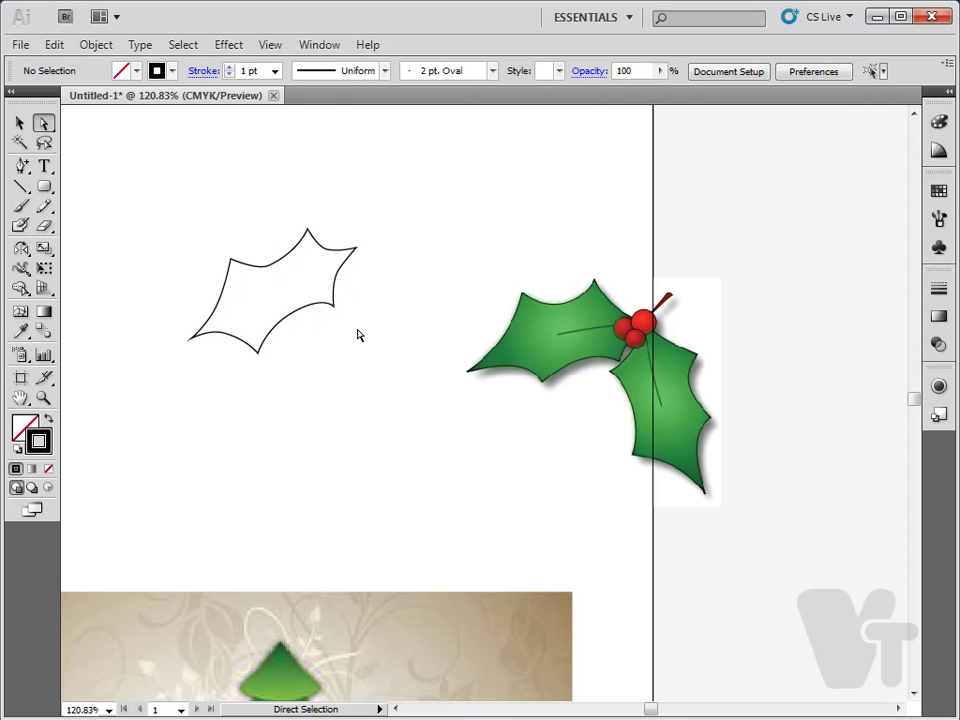
- Reshape the leaf's lower edge curve into a sharper point
{"action": "left_click", "coordinate": [234, 266]}
{"action": "left_click", "coordinate": [228, 261]}
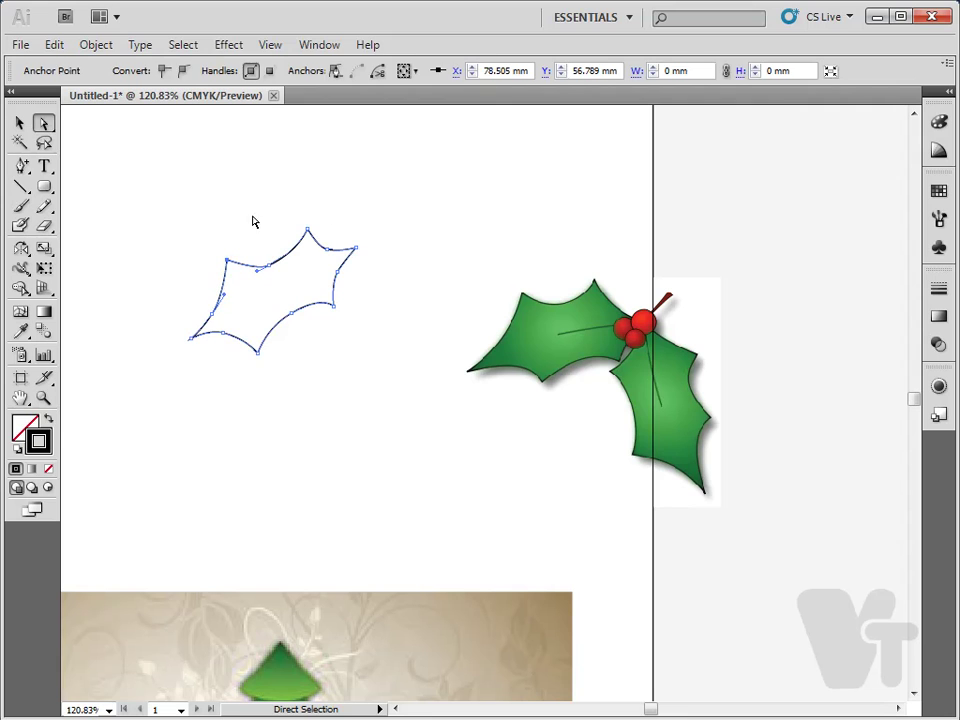
{"action": "left_click", "coordinate": [225, 326]}
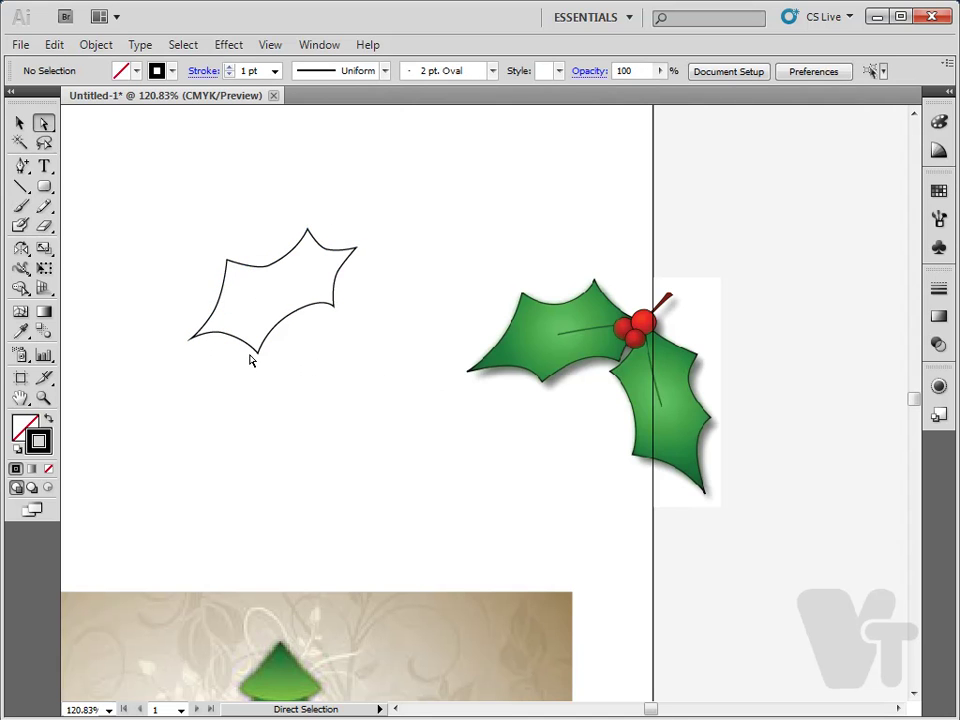
{"action": "left_click", "coordinate": [254, 341]}
{"action": "left_click", "coordinate": [252, 349]}
{"action": "left_click", "coordinate": [287, 360]}
{"action": "left_click_drag", "start_coordinate": [306, 337], "coordinate": [283, 310]}
{"action": "left_click", "coordinate": [266, 330]}
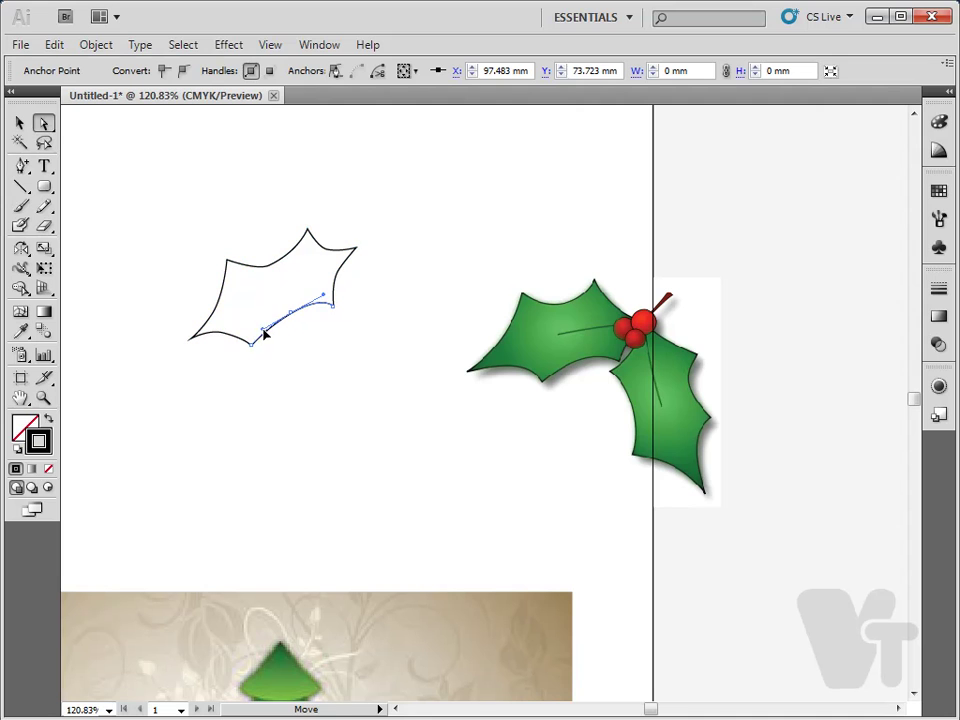
{"action": "left_click", "coordinate": [514, 420]}
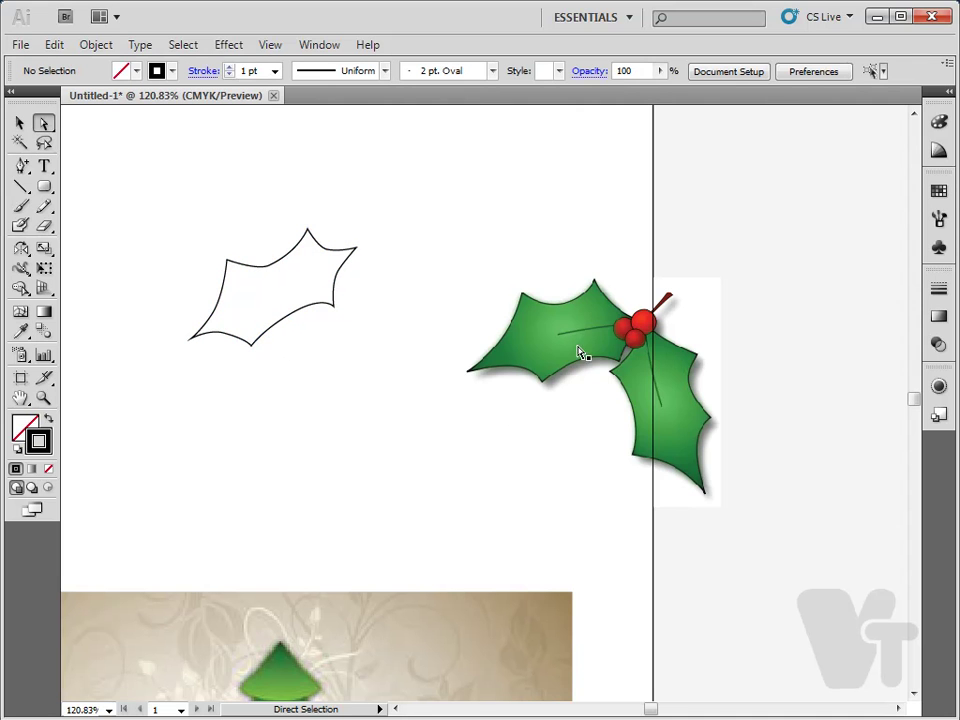
{"action": "left_click", "coordinate": [248, 345]}
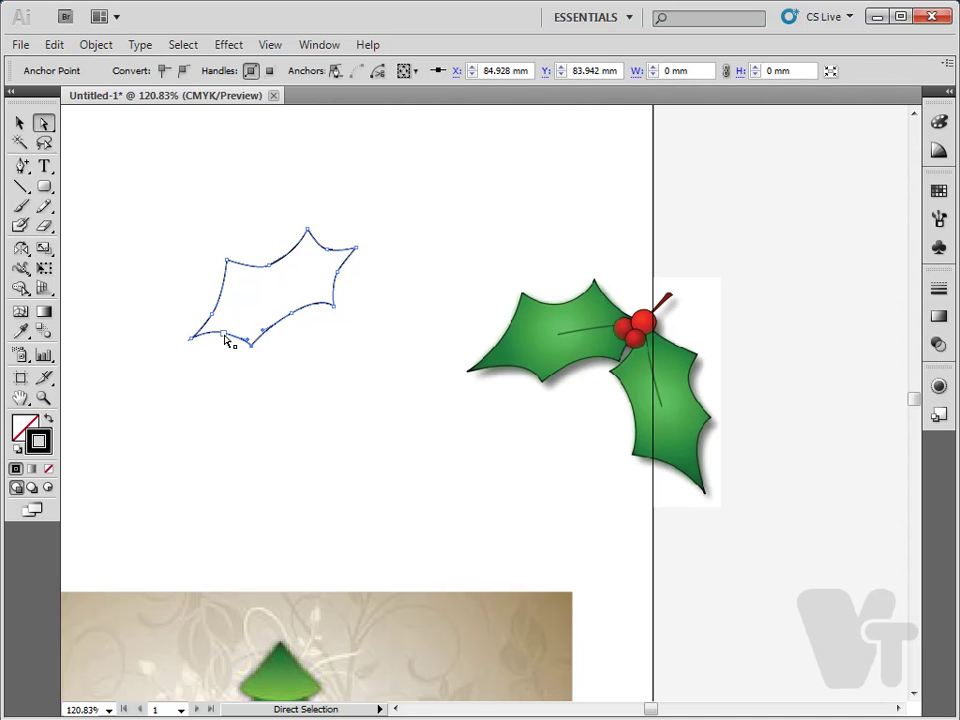
{"action": "left_click_drag", "start_coordinate": [230, 338], "coordinate": [253, 343]}
{"action": "left_click", "coordinate": [253, 340]}
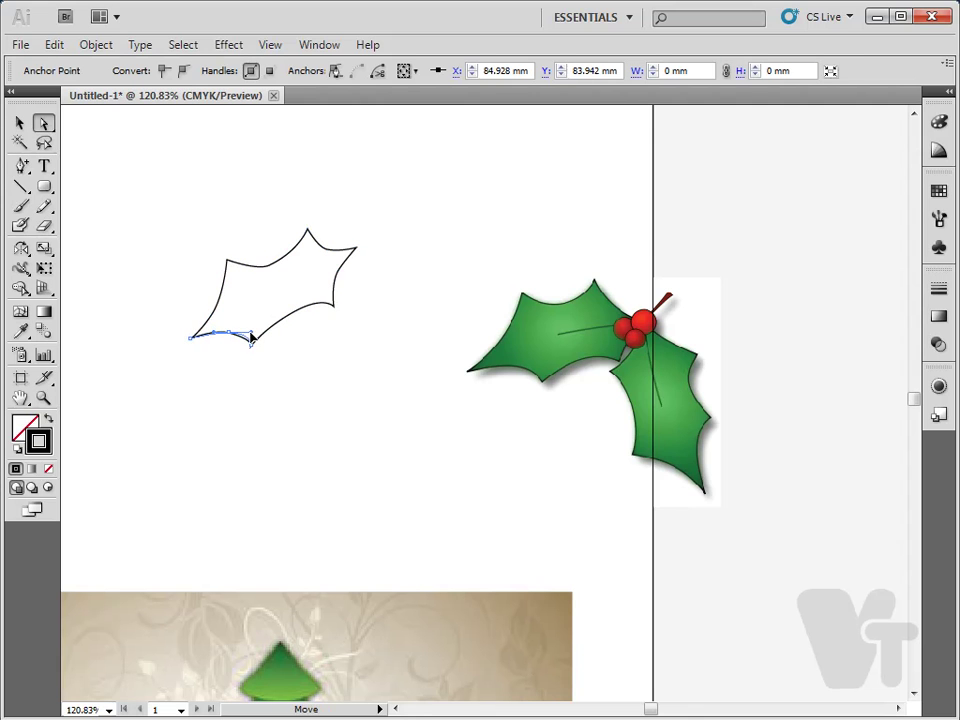
- Adjust the lower-left spike and the anchors along the leaf's left edge
{"action": "left_click", "coordinate": [197, 338], "text": "alt"}
{"action": "left_click", "coordinate": [204, 364]}
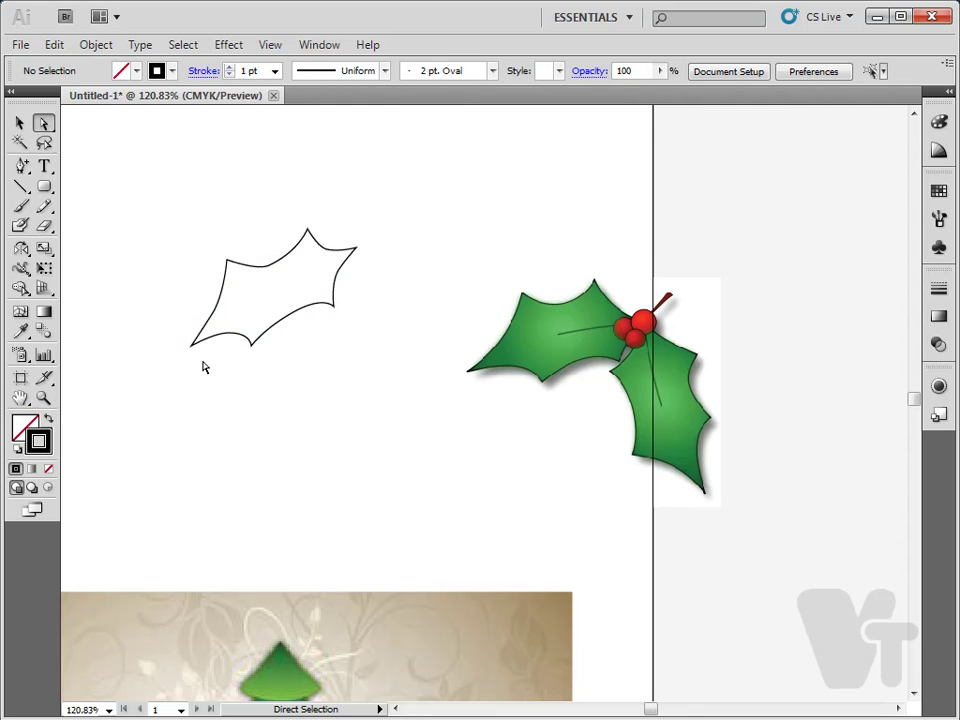
{"action": "left_click_drag", "start_coordinate": [191, 343], "coordinate": [191, 347]}
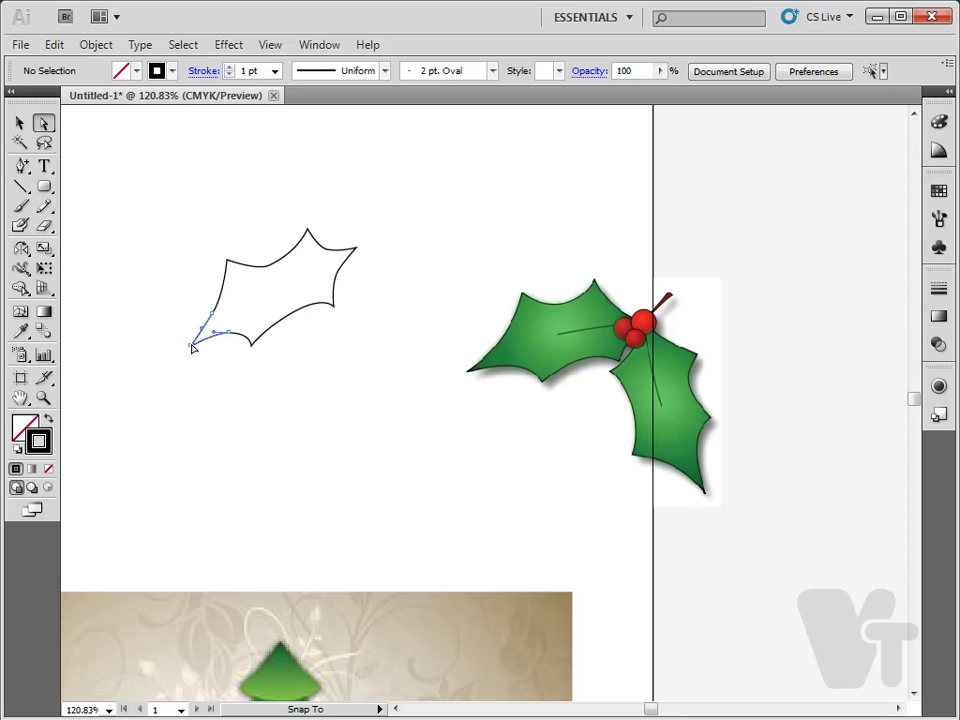
{"action": "left_click", "coordinate": [193, 347]}
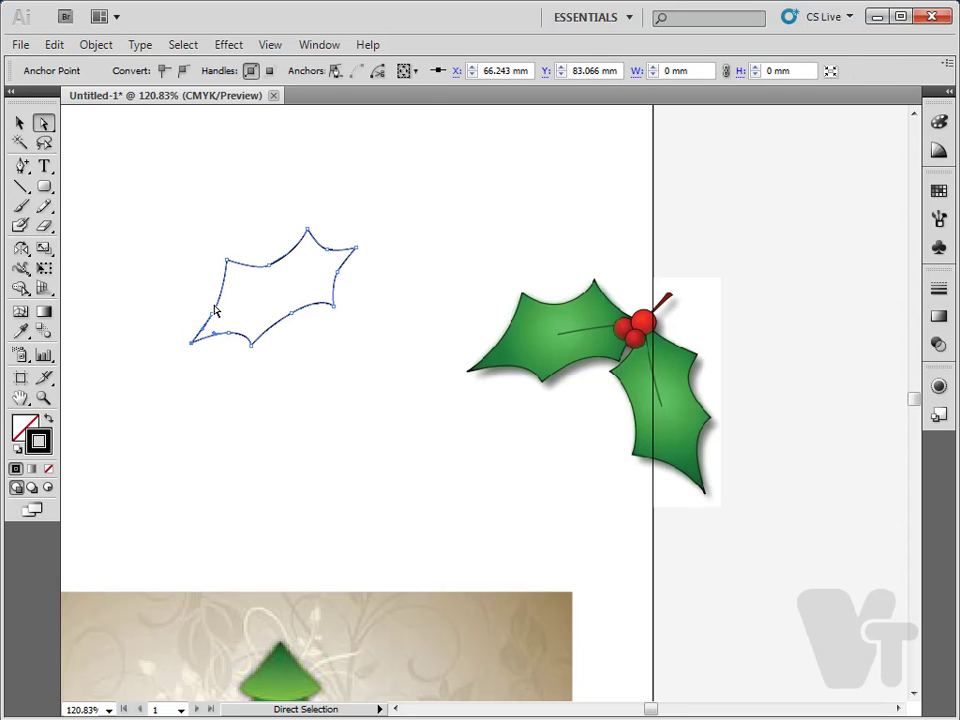
{"action": "left_click_drag", "start_coordinate": [200, 300], "coordinate": [225, 311]}
{"action": "left_click", "coordinate": [224, 298]}
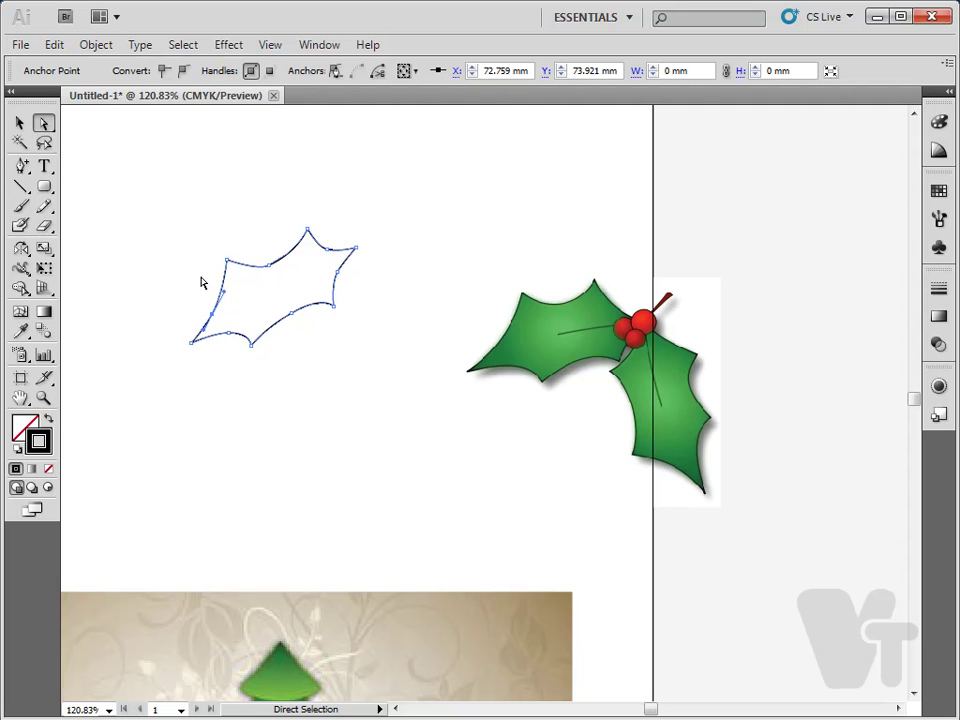
{"action": "left_click", "coordinate": [201, 283]}
- Raise the top-left edge slightly and select the top spike's anchor
{"action": "left_click", "coordinate": [271, 270]}
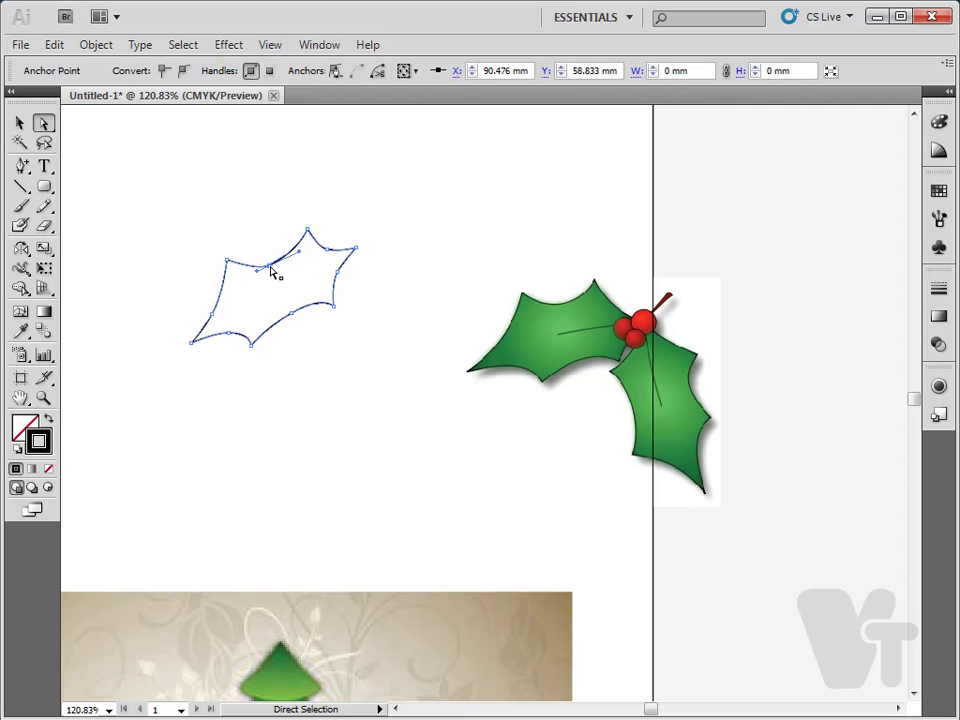
{"action": "left_click_drag", "start_coordinate": [270, 270], "coordinate": [272, 264]}
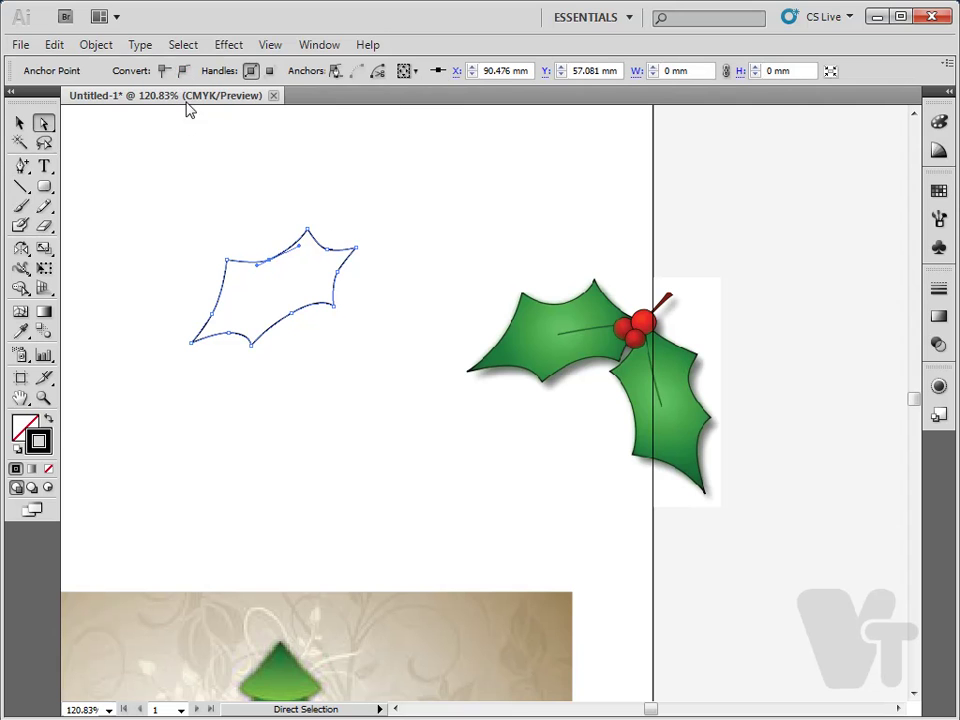
{"action": "left_click", "coordinate": [328, 252]}
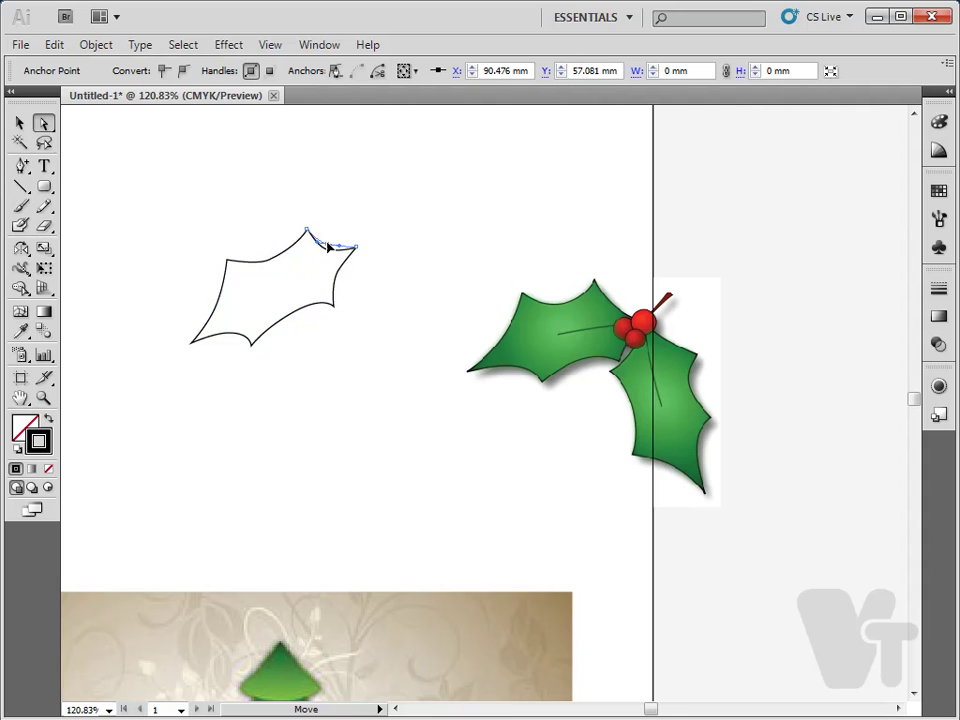
{"action": "left_click", "coordinate": [322, 247]}
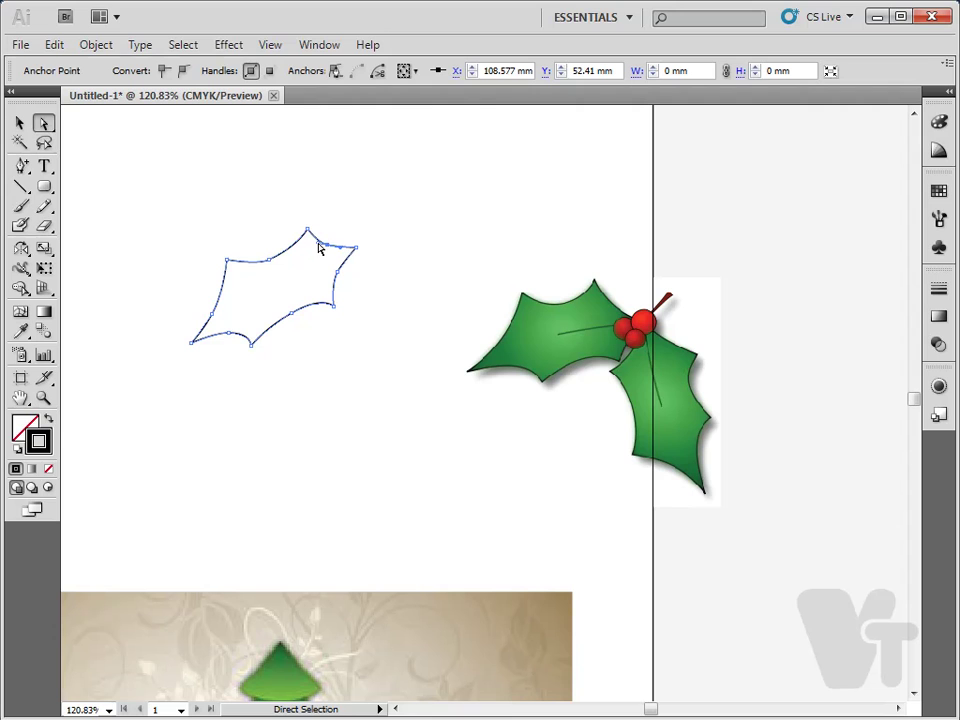
{"action": "left_click", "coordinate": [315, 247]}
{"action": "left_click", "coordinate": [303, 227]}
{"action": "left_click", "coordinate": [304, 224]}
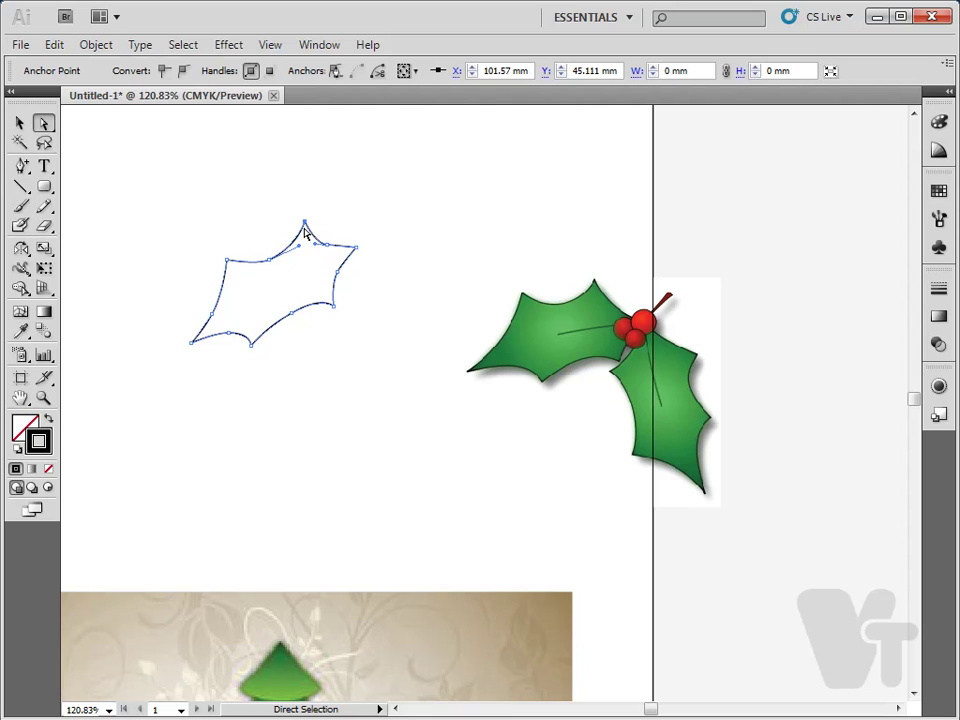
- Drag a trial duplicate of the leaf below the original, then delete it
{"action": "left_click", "coordinate": [375, 214]}
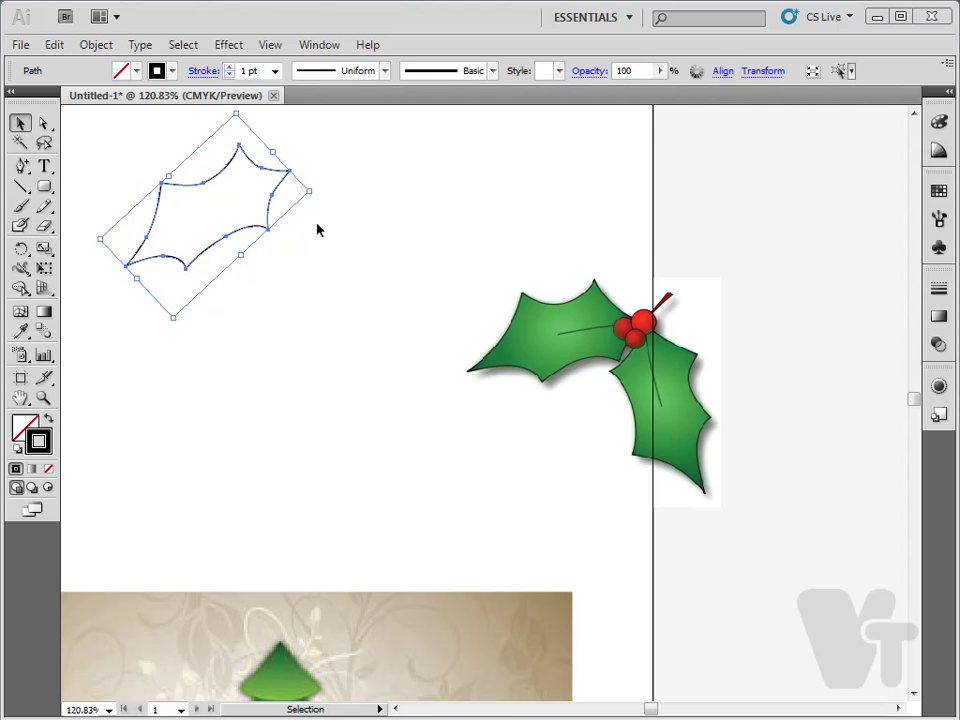
{"action": "left_click_drag", "start_coordinate": [222, 512], "coordinate": [214, 302]}
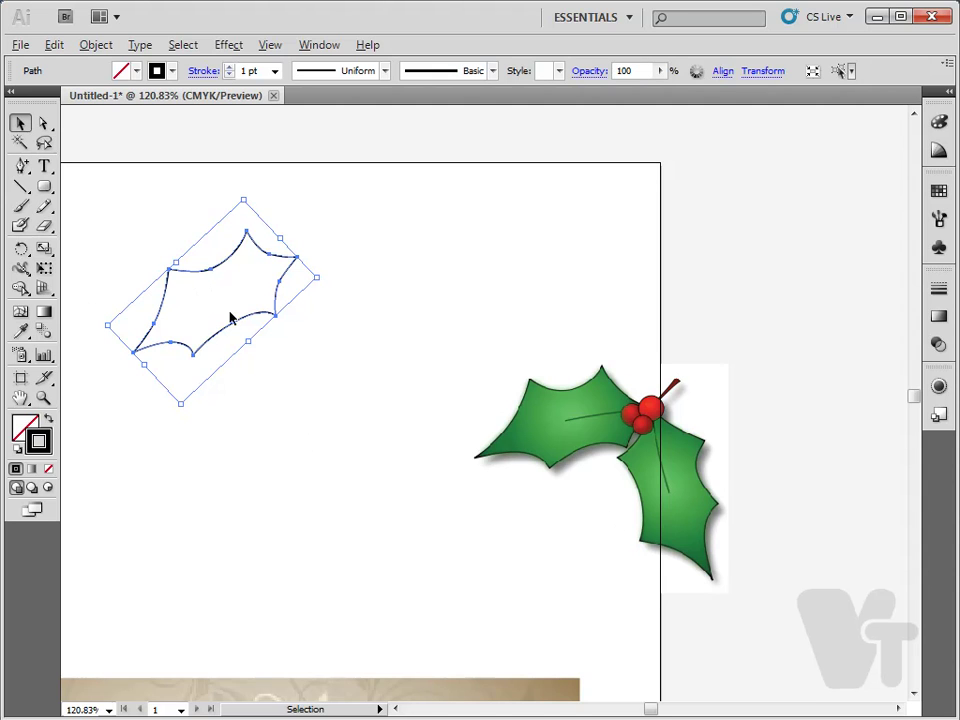
{"action": "left_click_drag", "start_coordinate": [233, 322], "coordinate": [245, 410], "text": "alt"}
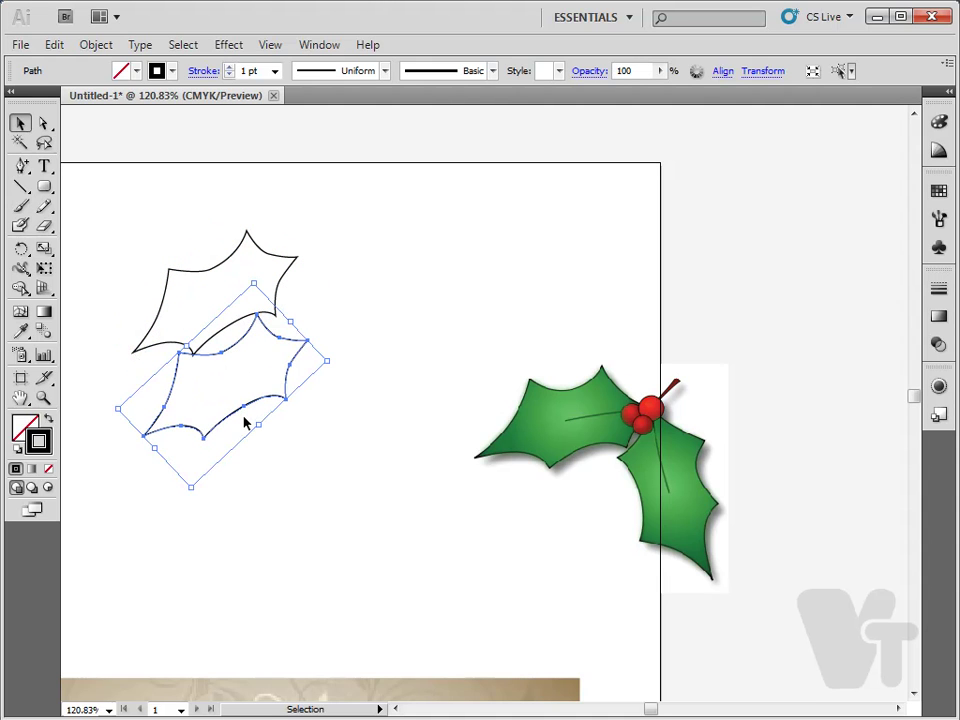
{"action": "key", "text": "Delete"}
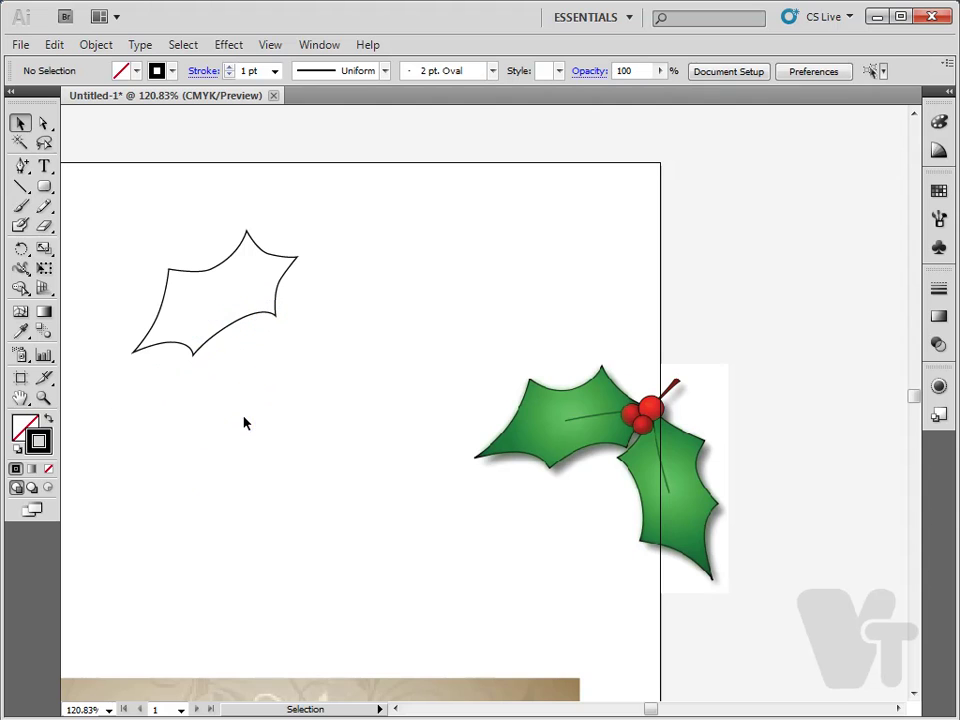
{"action": "left_click", "coordinate": [218, 340]}
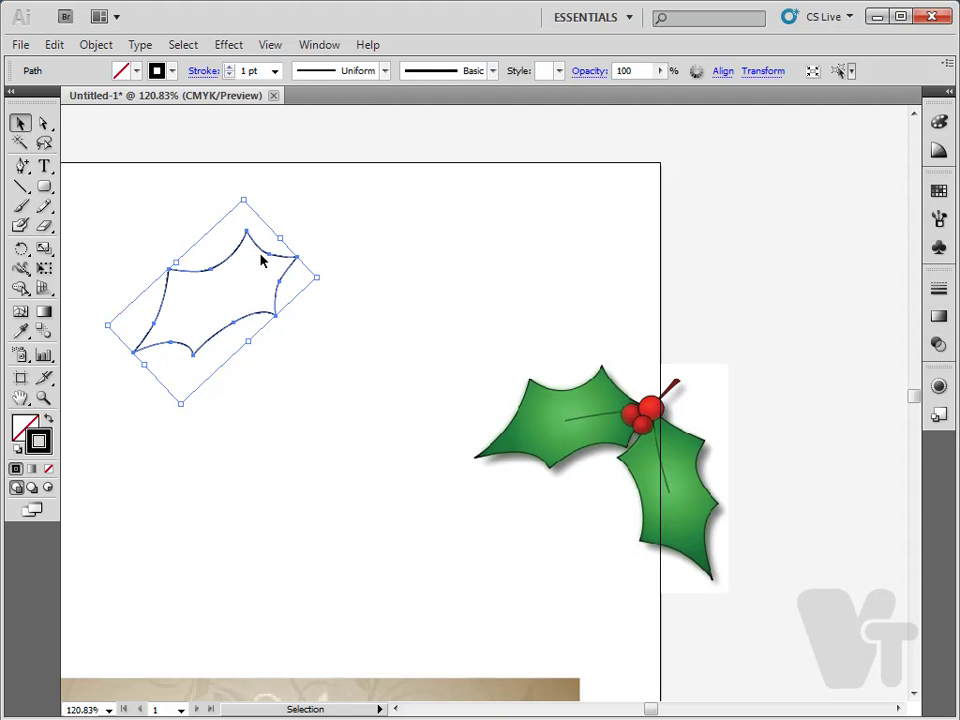
- Copy the leaf with Ctrl+C, paste a copy, then delete the pasted copy
{"action": "key", "text": "ctrl+c"}
{"action": "key", "text": "ctrl+v"}
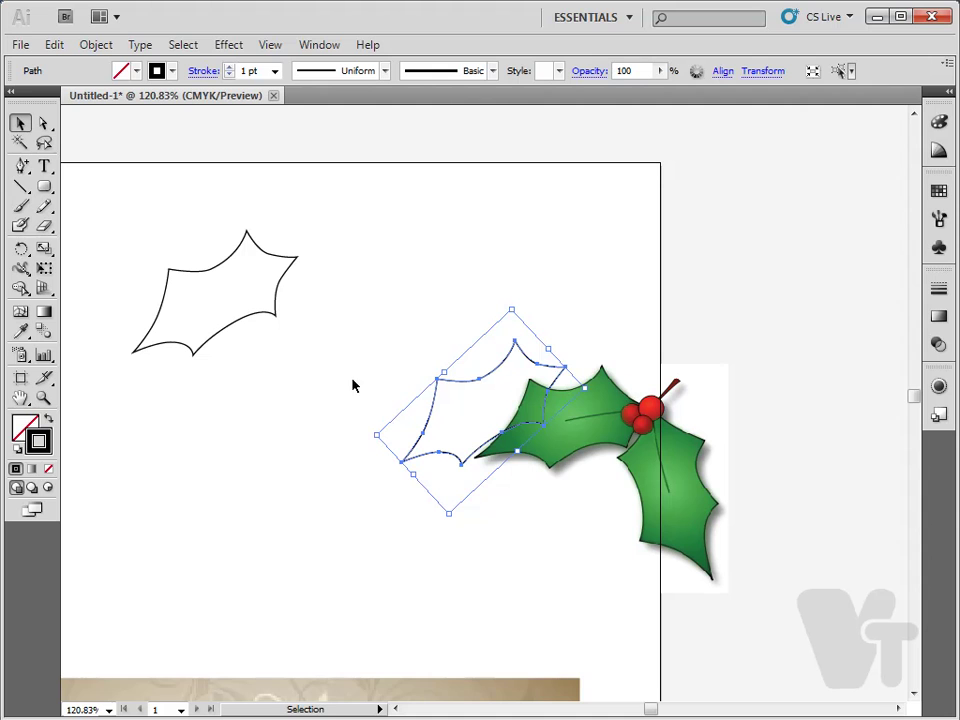
{"action": "left_click_drag", "start_coordinate": [453, 385], "coordinate": [270, 338]}
{"action": "left_click", "coordinate": [225, 267]}
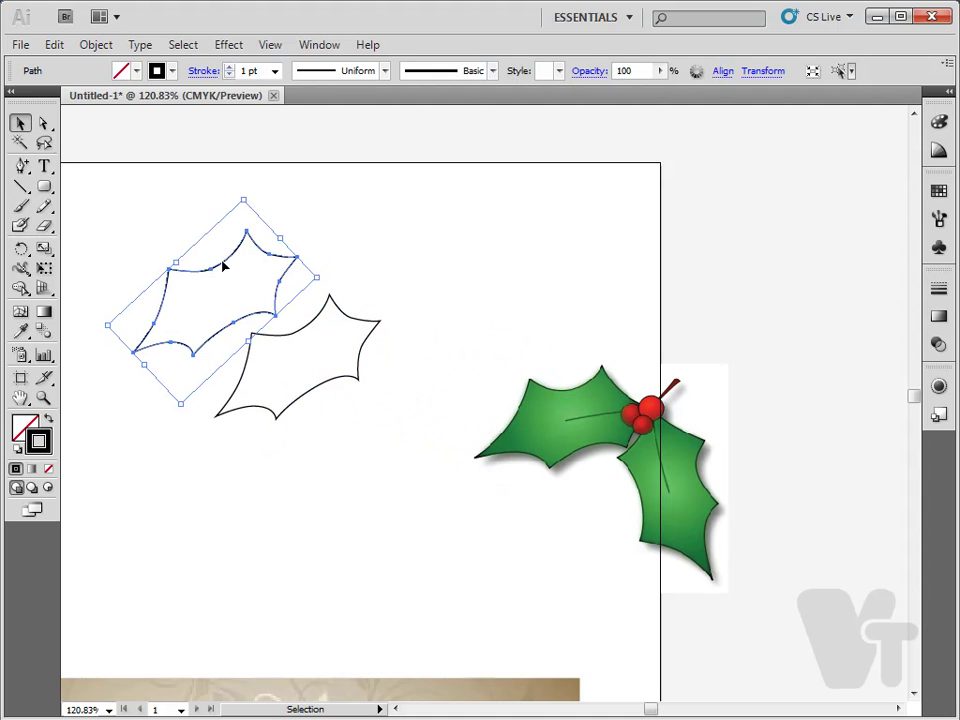
{"action": "left_click", "coordinate": [363, 348]}
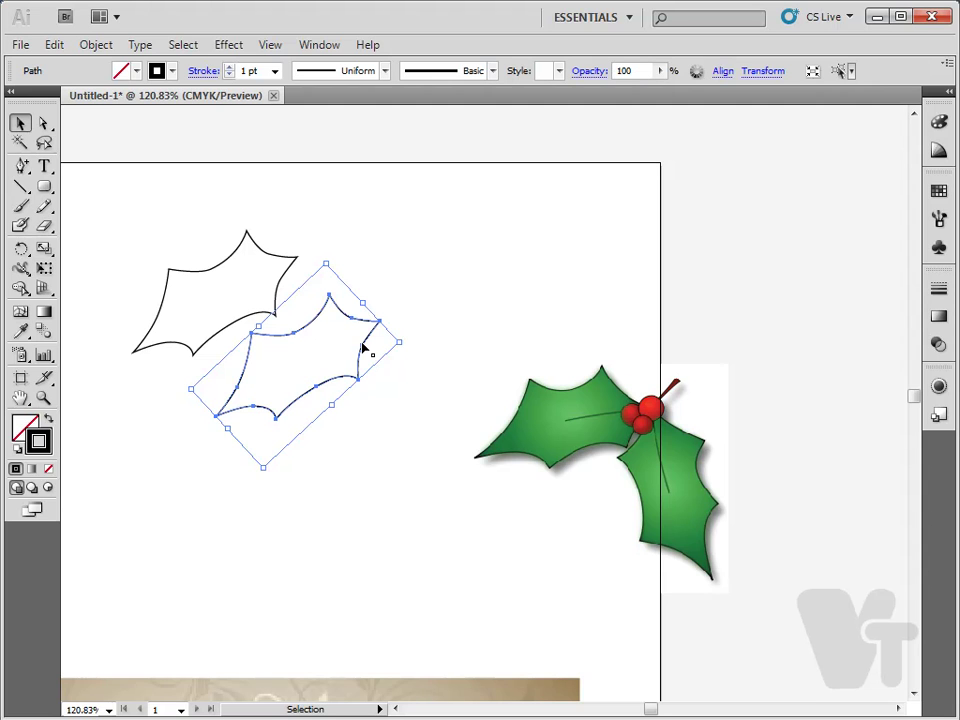
{"action": "key", "text": "Delete"}
- Isolate the remaining leaf and toggle its bounding box off and back on
{"action": "double_click", "coordinate": [262, 316]}
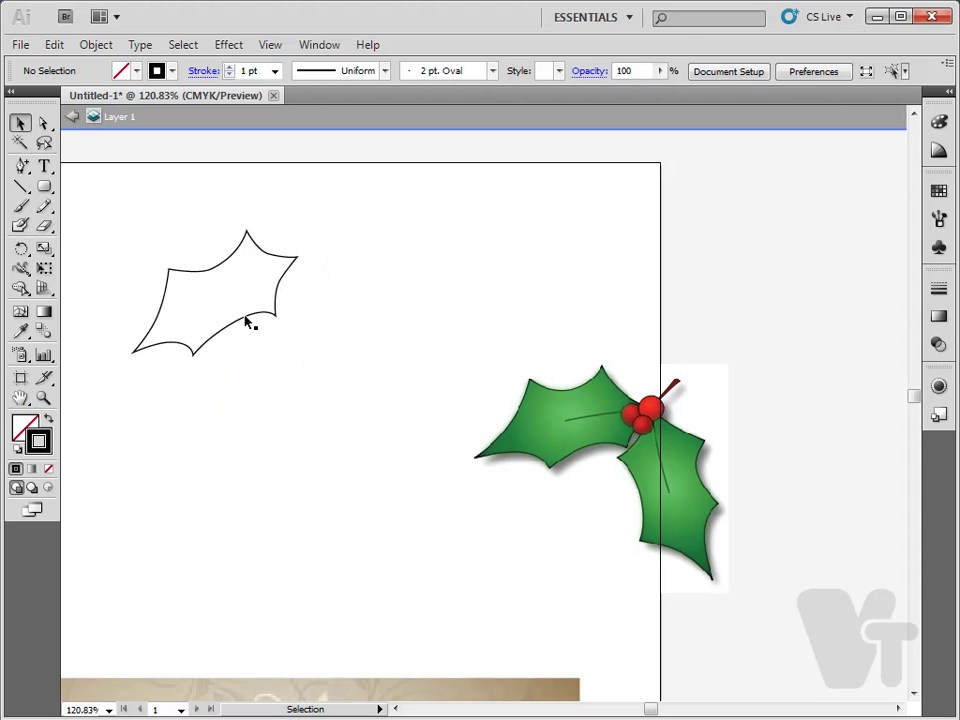
{"action": "left_click", "coordinate": [246, 320]}
{"action": "key", "text": "ctrl+shift+b"}
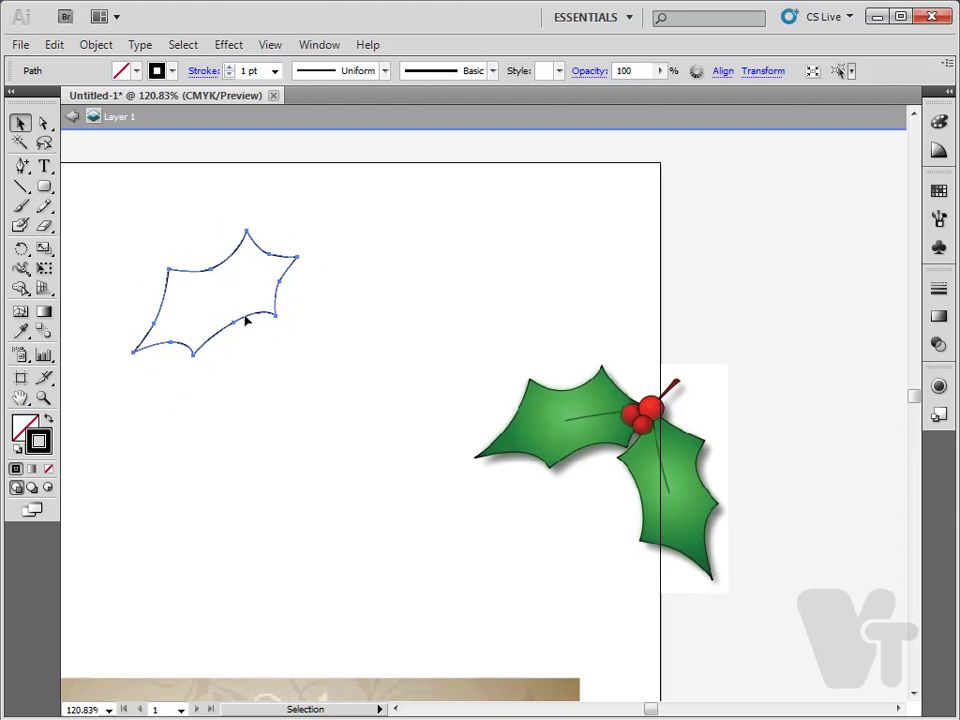
{"action": "key", "text": "ctrl+shift+b"}
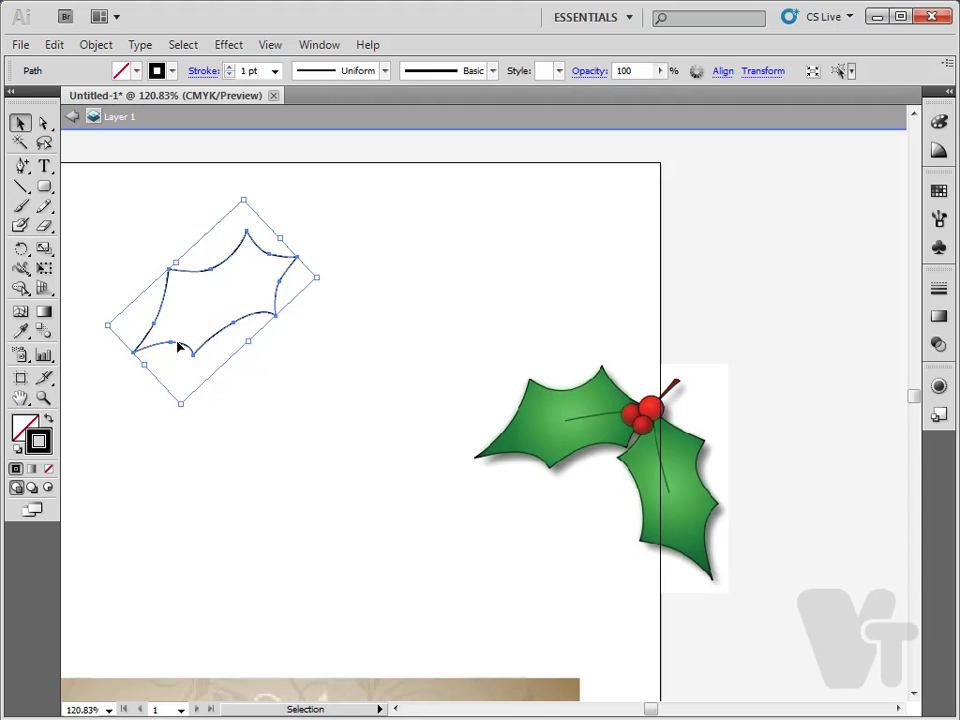
- Use Edit > Paste in Place to put the copied leaf exactly over the original
{"action": "left_click", "coordinate": [55, 45]}
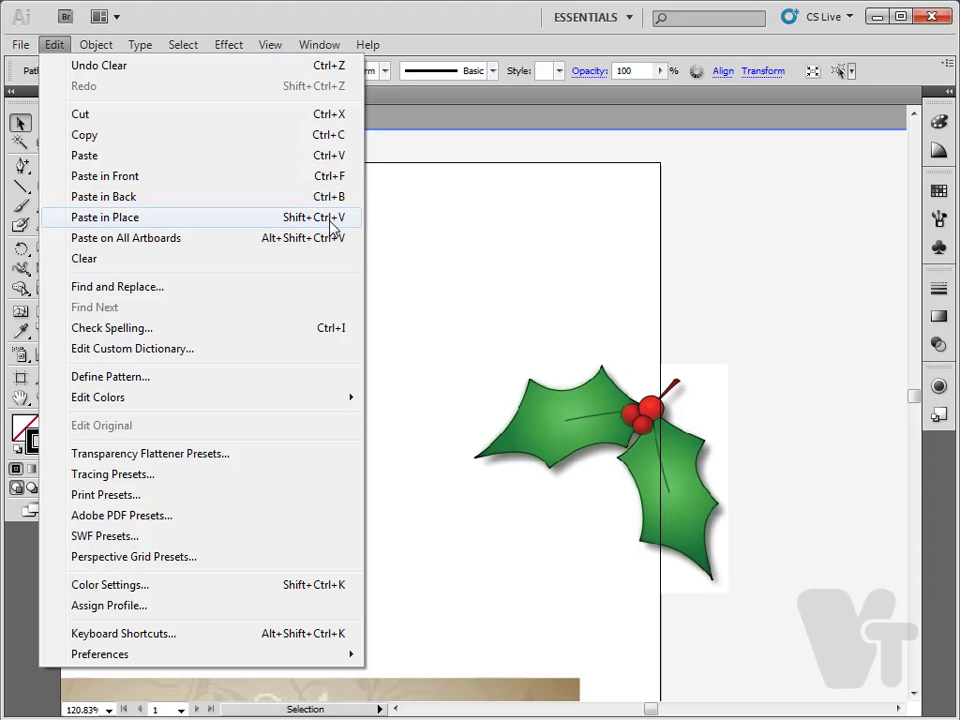
{"action": "left_click", "coordinate": [124, 222]}
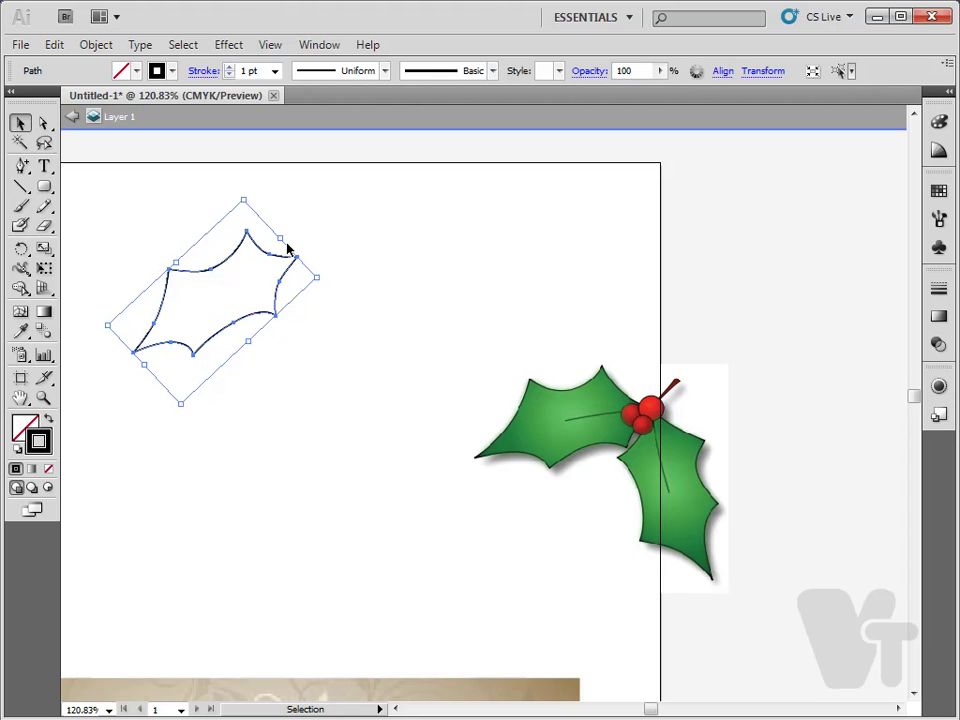
{"action": "left_click", "coordinate": [20, 252]}
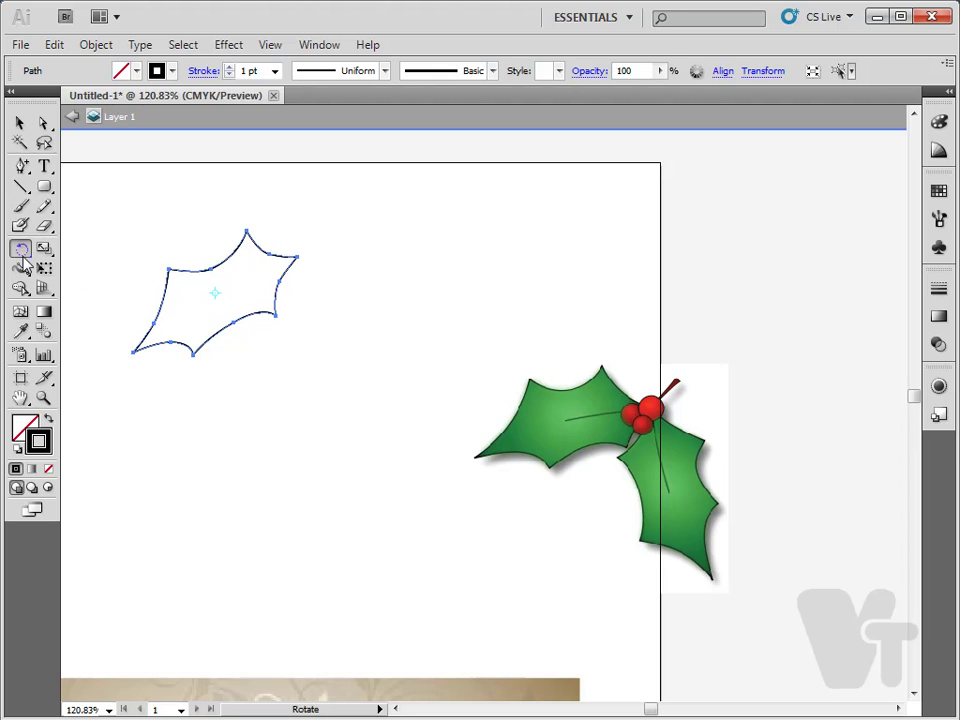
- Rotate the leaf copy downward around the first leaf's right tip, then flip it with Reflect
{"action": "left_click_drag", "start_coordinate": [22, 254], "coordinate": [82, 275]}
{"action": "left_click_drag", "start_coordinate": [24, 254], "coordinate": [94, 260]}
{"action": "left_click", "coordinate": [170, 392]}
{"action": "left_click_drag", "start_coordinate": [297, 258], "coordinate": [298, 261]}
{"action": "left_click_drag", "start_coordinate": [135, 355], "coordinate": [376, 358]}
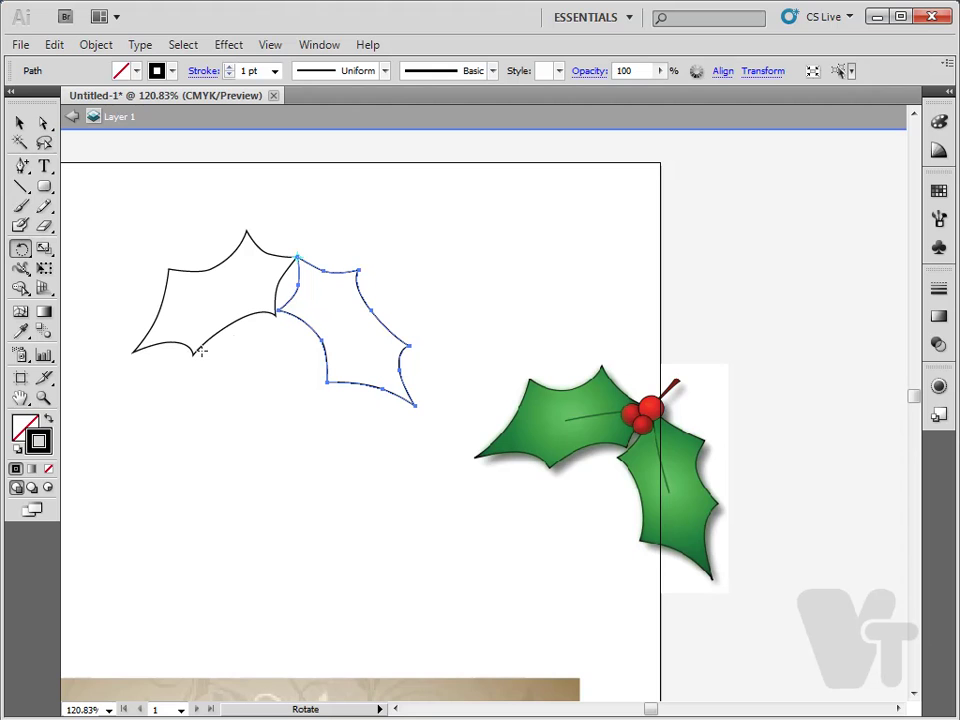
{"action": "left_click_drag", "start_coordinate": [24, 256], "coordinate": [88, 274]}
{"action": "left_click_drag", "start_coordinate": [358, 300], "coordinate": [328, 322]}
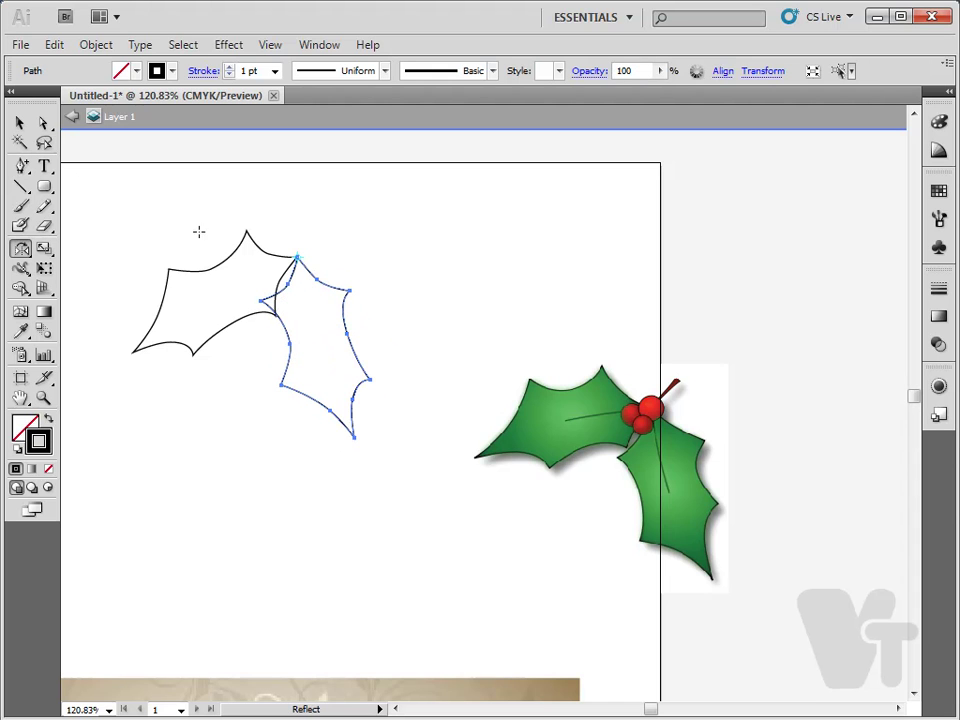
- Tilt the second leaf slightly, narrow it, and pull its top point onto the first leaf's tip
{"action": "key", "text": "r"}
{"action": "mouse_move", "coordinate": [323, 389]}
{"action": "left_mouse_down"}
{"action": "mouse_move", "coordinate": [360, 386]}
{"action": "mouse_move", "coordinate": [330, 402]}
{"action": "left_mouse_up"}
{"action": "key", "text": "v"}
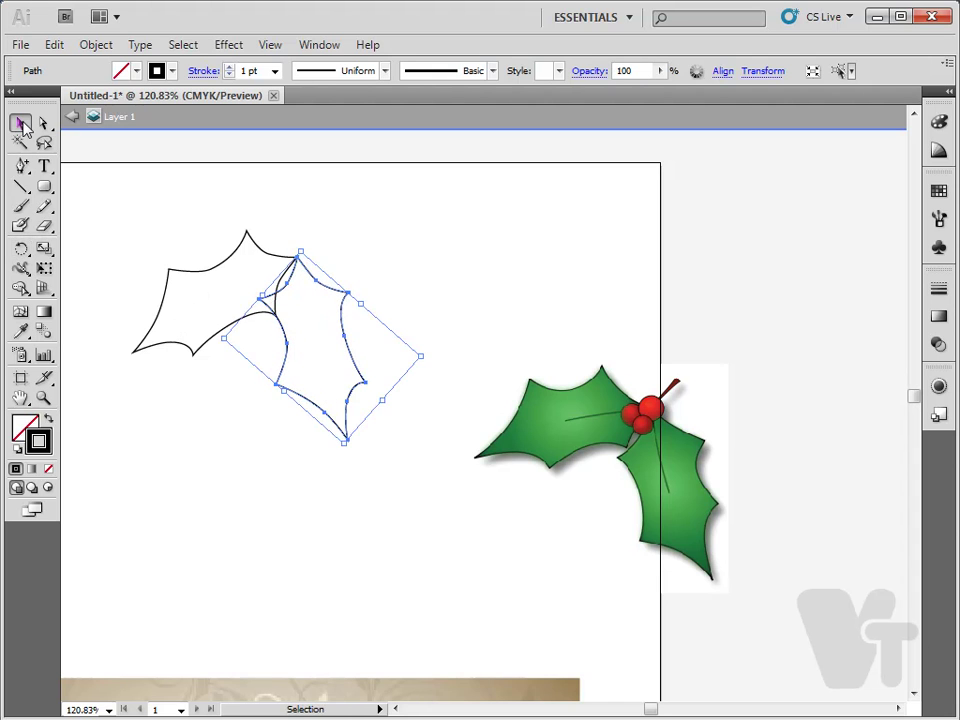
{"action": "left_click_drag", "start_coordinate": [258, 293], "coordinate": [262, 327]}
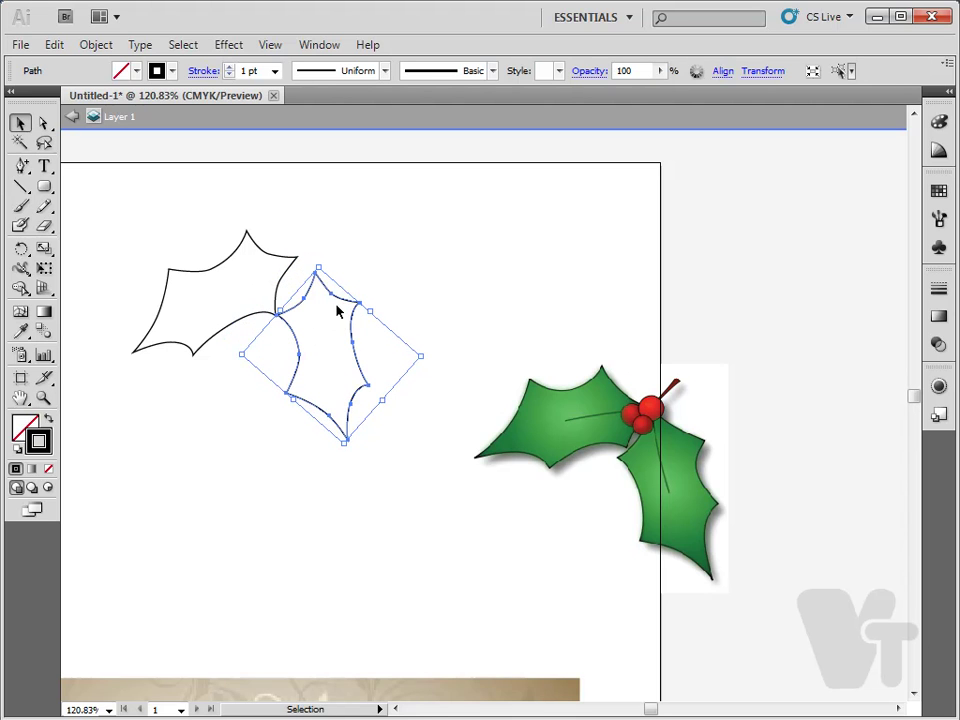
{"action": "left_click_drag", "start_coordinate": [336, 300], "coordinate": [296, 259]}
{"action": "key", "text": "a"}
{"action": "mouse_move", "coordinate": [343, 317]}
{"action": "left_mouse_down"}
{"action": "mouse_move", "coordinate": [350, 304]}
{"action": "mouse_move", "coordinate": [317, 313]}
{"action": "mouse_move", "coordinate": [302, 287]}
{"action": "mouse_move", "coordinate": [330, 307]}
{"action": "mouse_move", "coordinate": [338, 301]}
{"action": "left_mouse_up"}
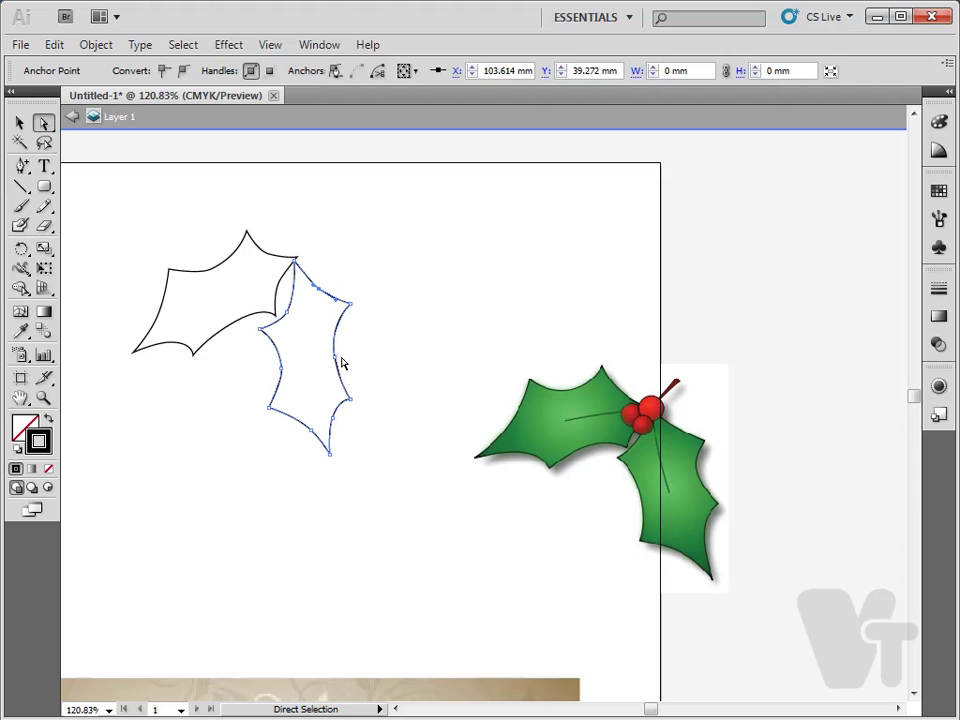
- Sharpen the second leaf's lower-right tip by adjusting its point and neighbouring curves
{"action": "left_click_drag", "start_coordinate": [350, 402], "coordinate": [360, 381]}
{"action": "left_click", "coordinate": [338, 360]}
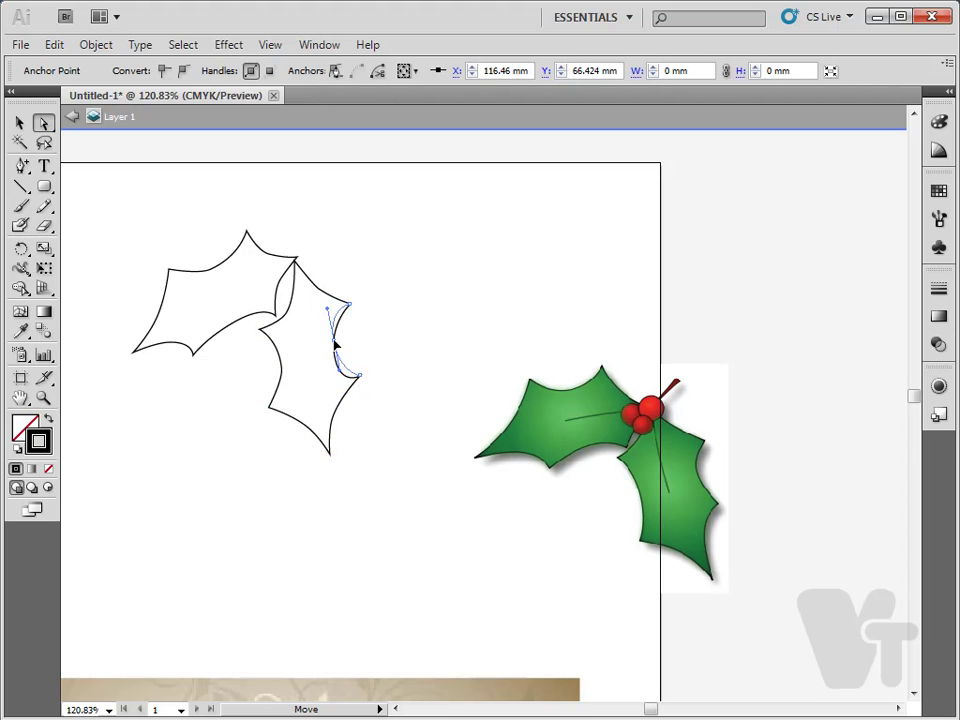
{"action": "left_click", "coordinate": [360, 378]}
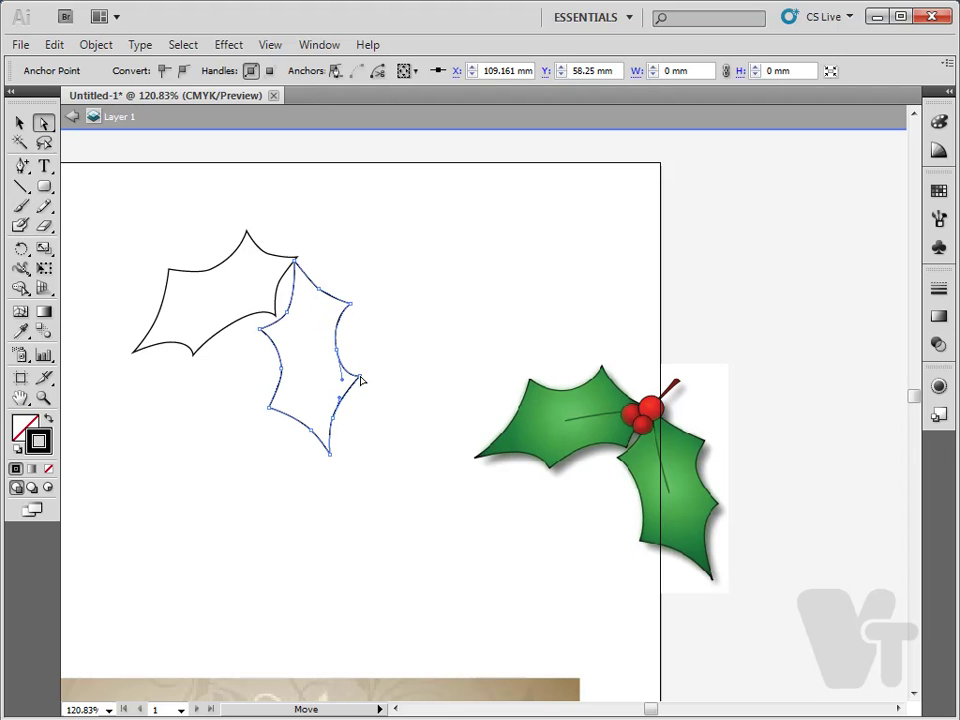
{"action": "left_click", "coordinate": [336, 424]}
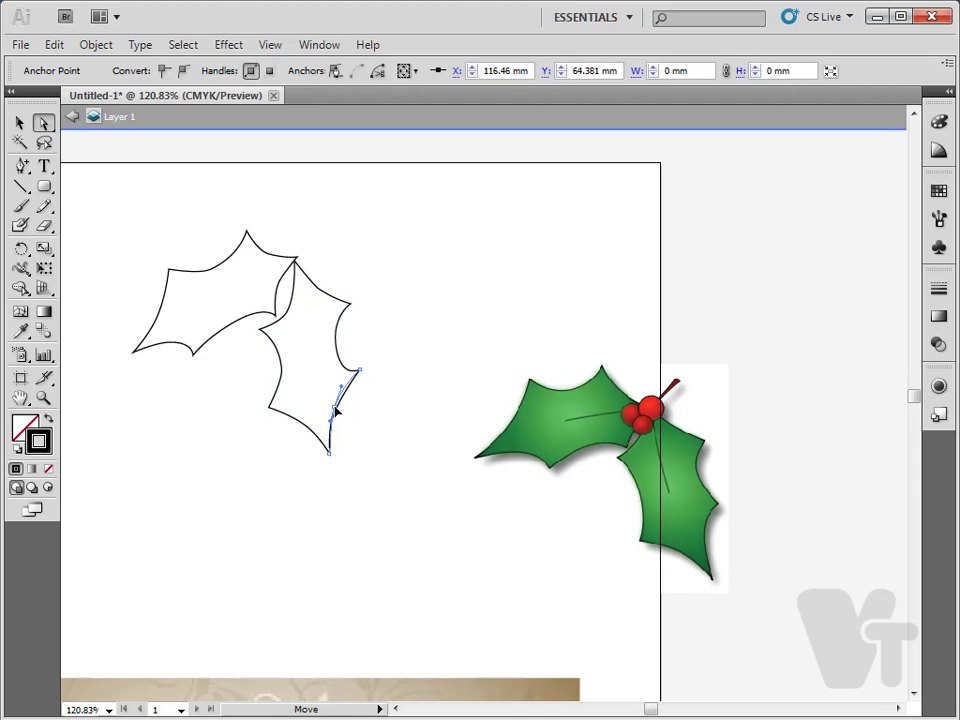
{"action": "left_click", "coordinate": [363, 379]}
{"action": "left_click_drag", "start_coordinate": [363, 379], "coordinate": [358, 380]}
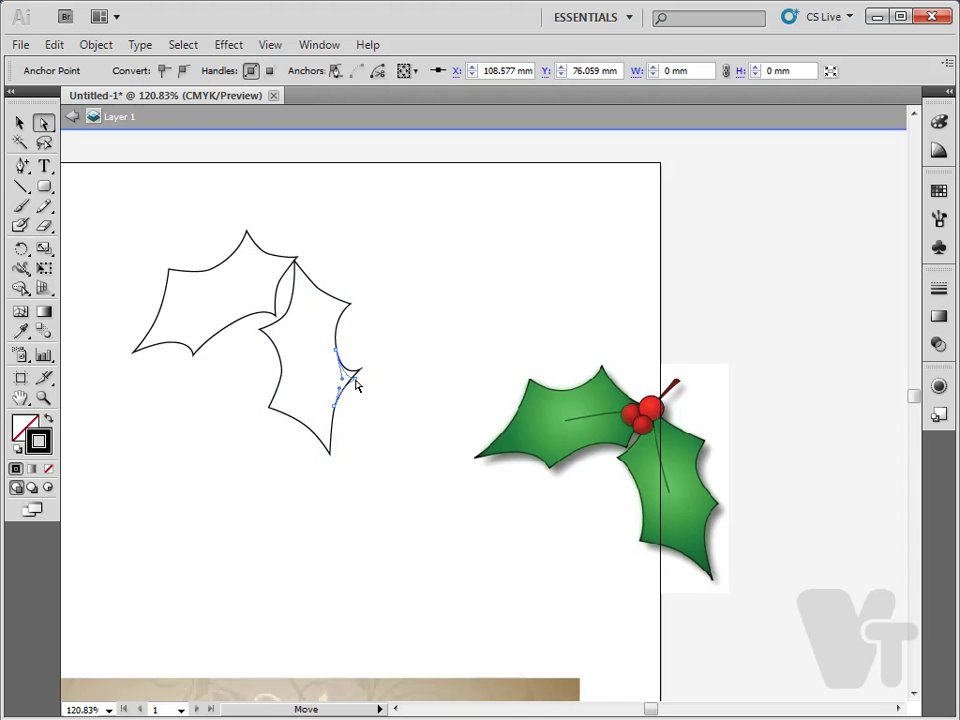
{"action": "left_click", "coordinate": [345, 378]}
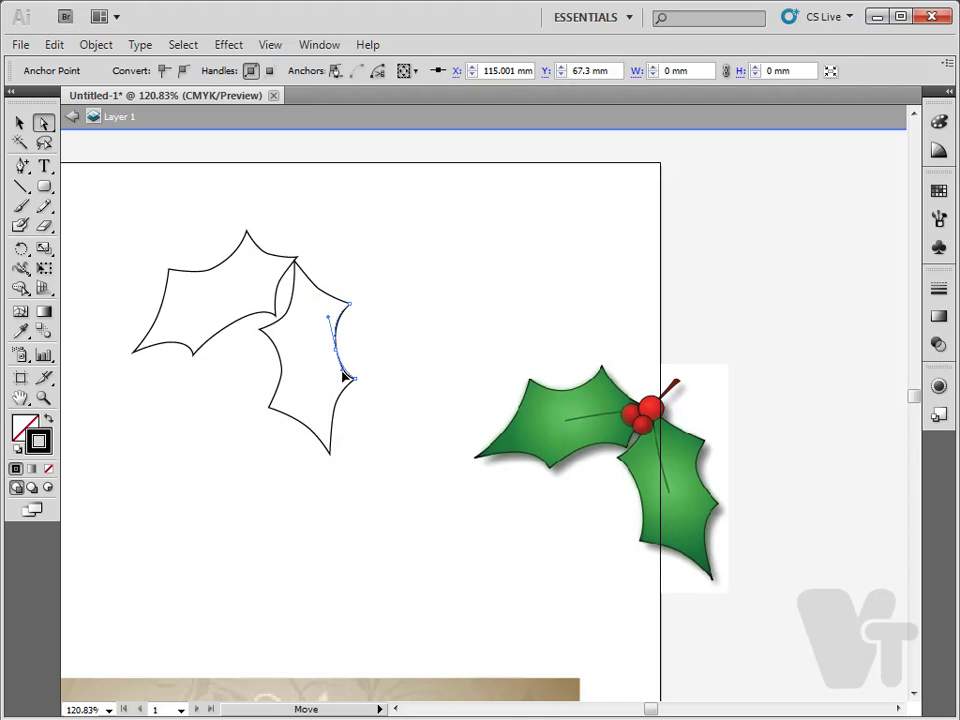
- Pull the inner point up against the first leaf, deselect, and zoom out to 100%
{"action": "left_click", "coordinate": [324, 281]}
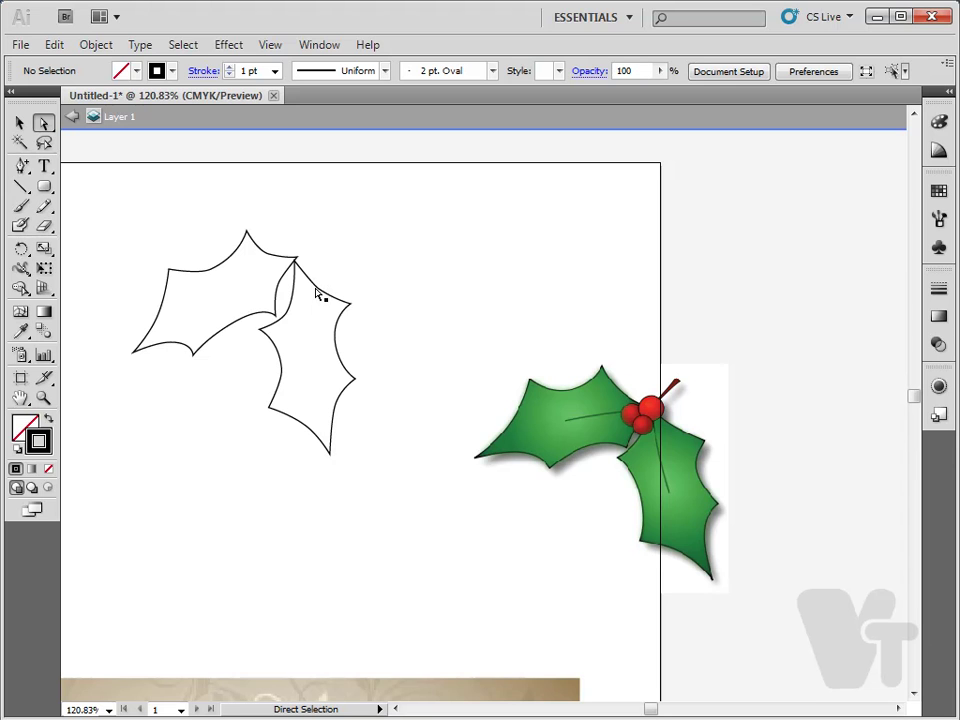
{"action": "left_click", "coordinate": [260, 332]}
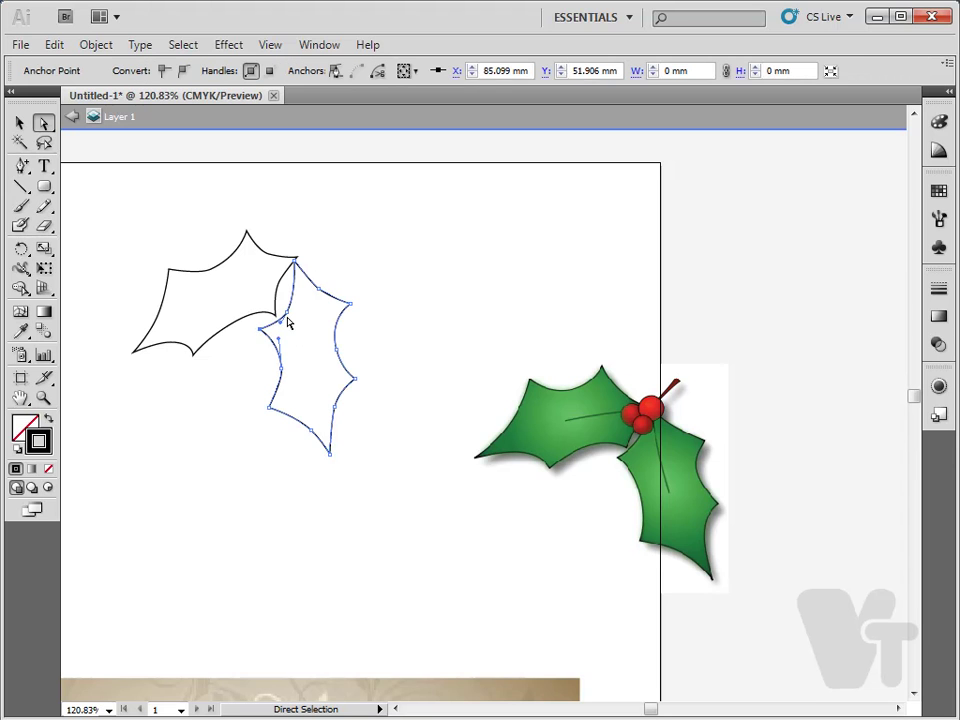
{"action": "left_click_drag", "start_coordinate": [290, 318], "coordinate": [306, 300]}
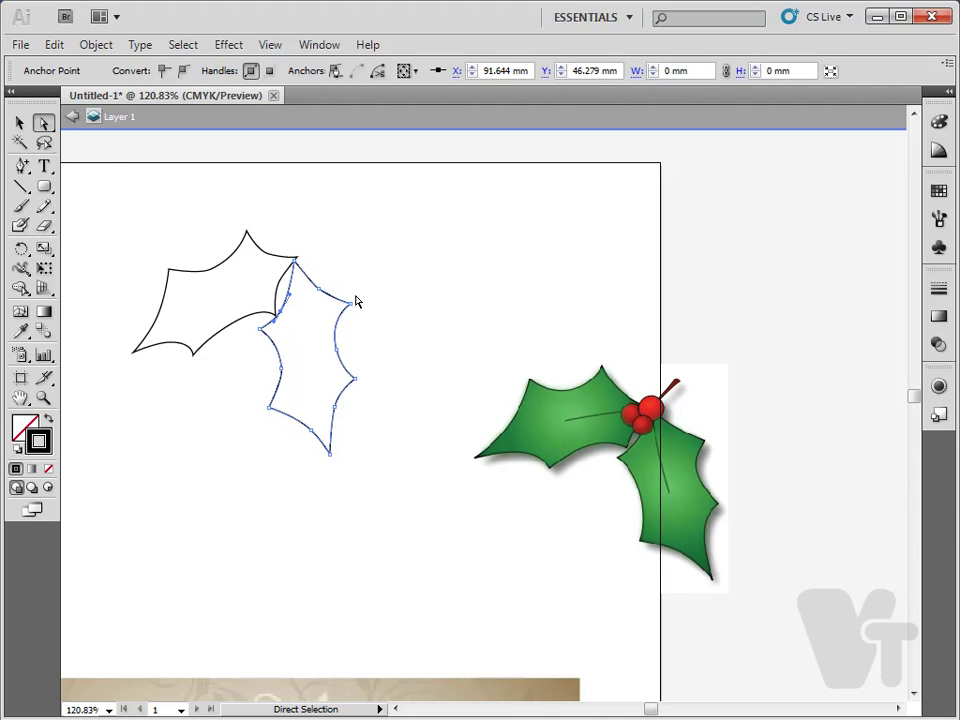
{"action": "left_click", "coordinate": [20, 122]}
{"action": "left_click", "coordinate": [135, 230]}
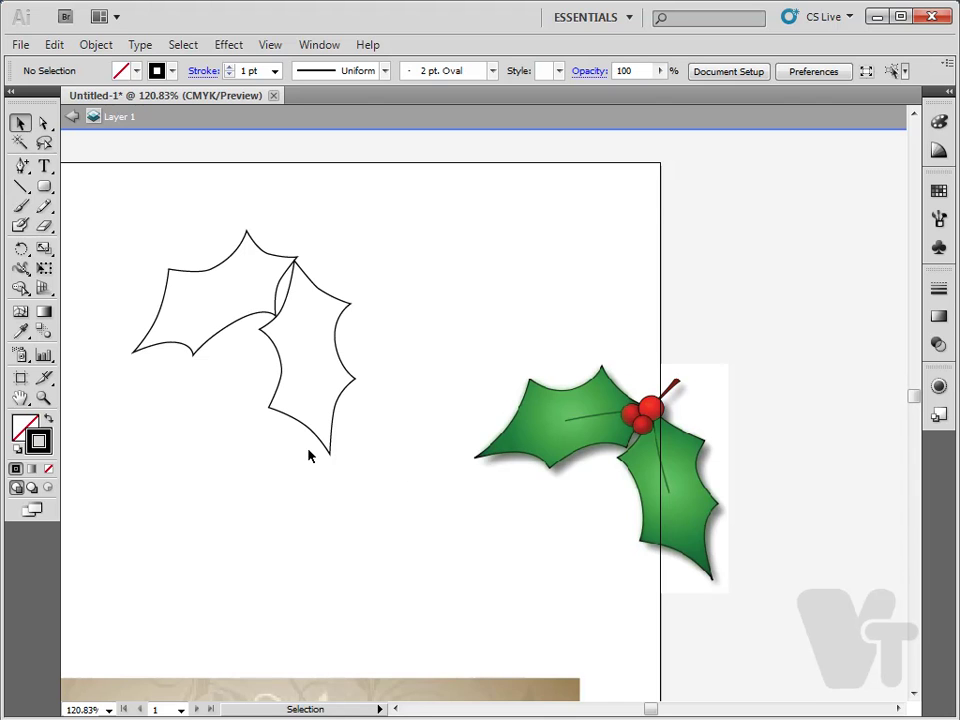
{"action": "key", "text": "ctrl+minus"}
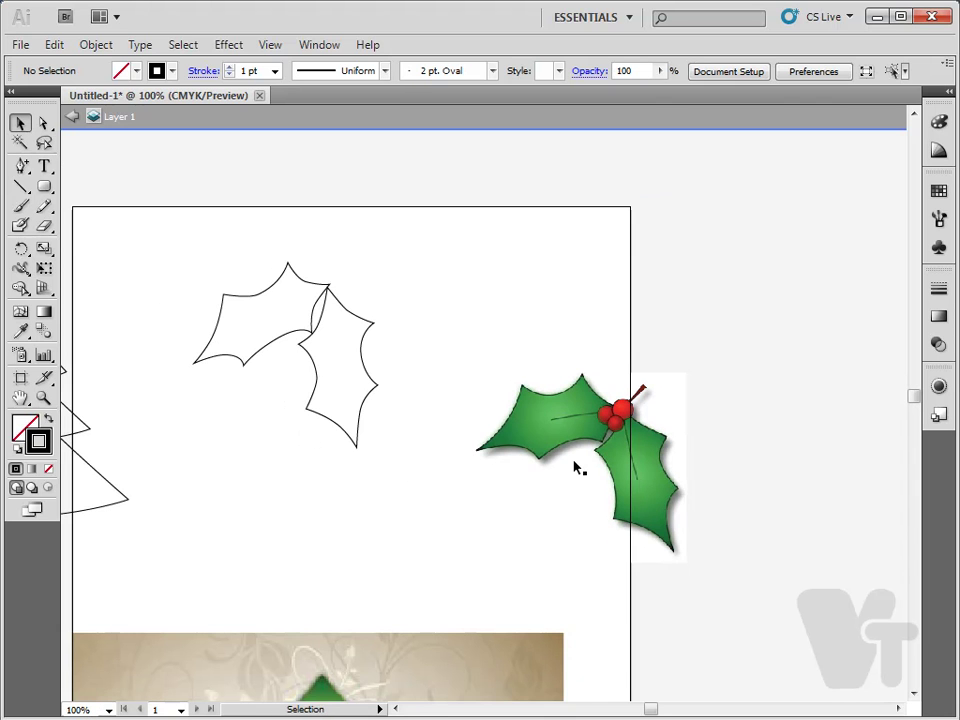
- Draw a straight vein line through each of the two holly leaves
{"action": "left_click", "coordinate": [20, 189]}
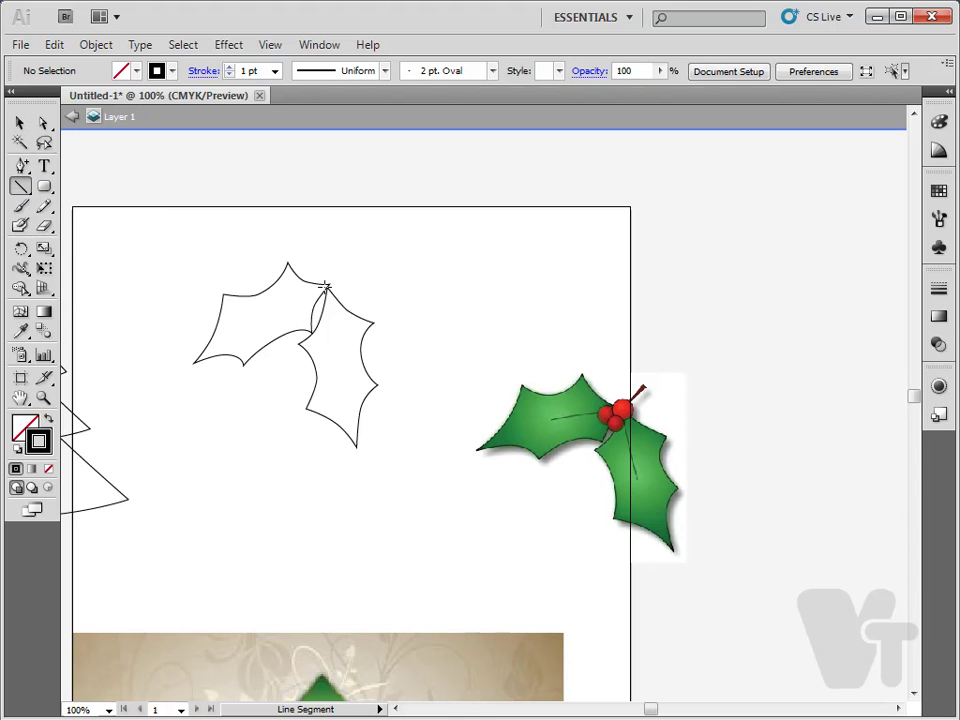
{"action": "left_click_drag", "start_coordinate": [325, 288], "coordinate": [244, 323]}
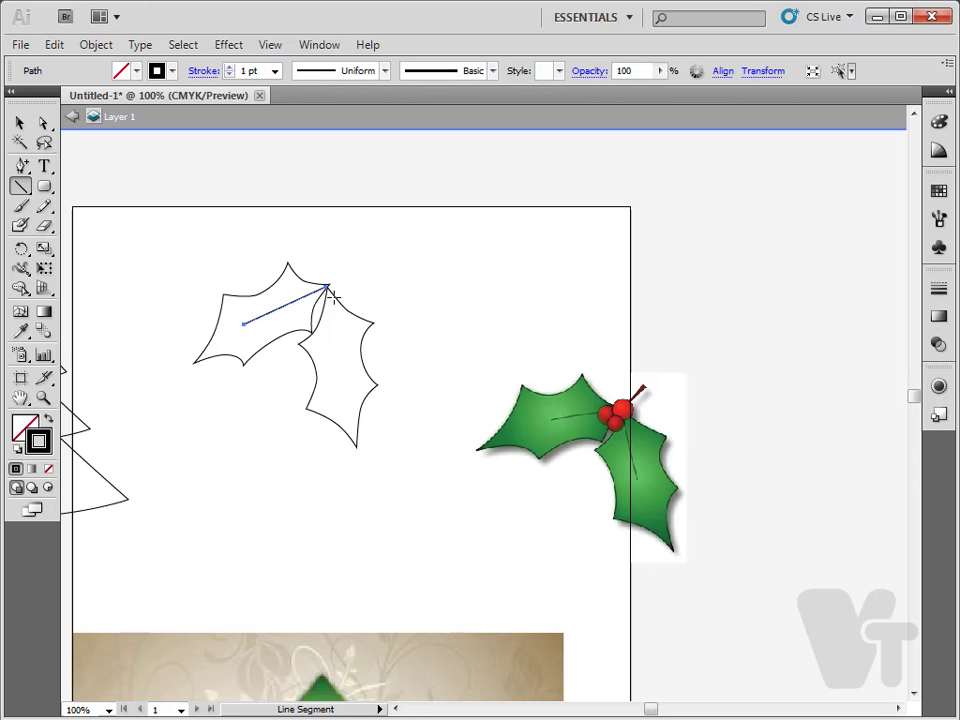
{"action": "left_click_drag", "start_coordinate": [328, 290], "coordinate": [337, 378]}
{"action": "left_click", "coordinate": [20, 122]}
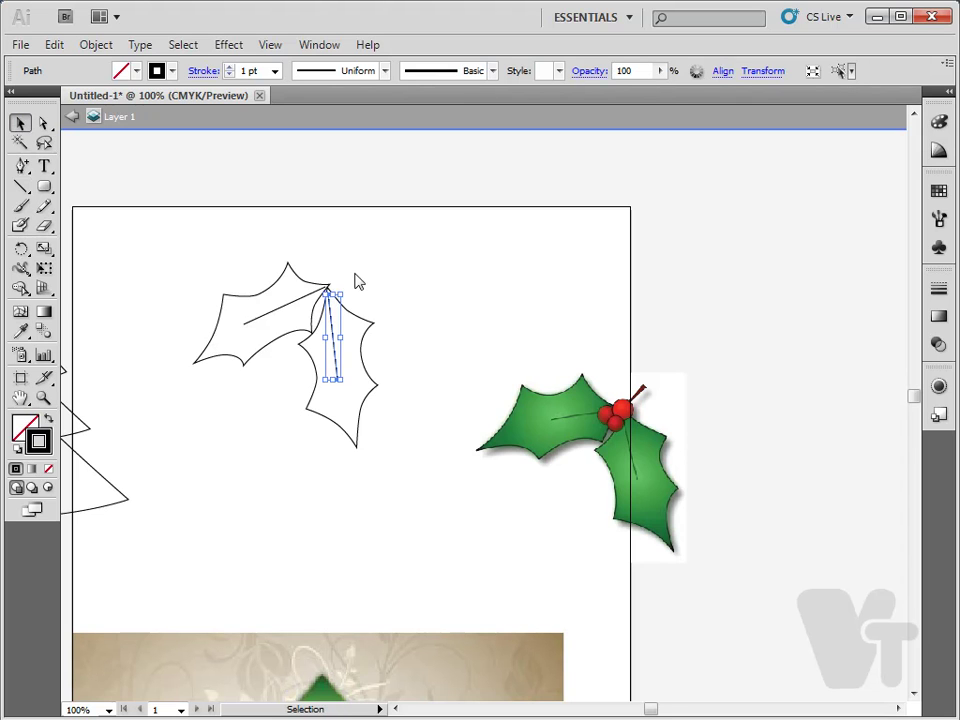
{"action": "left_click", "coordinate": [390, 337]}
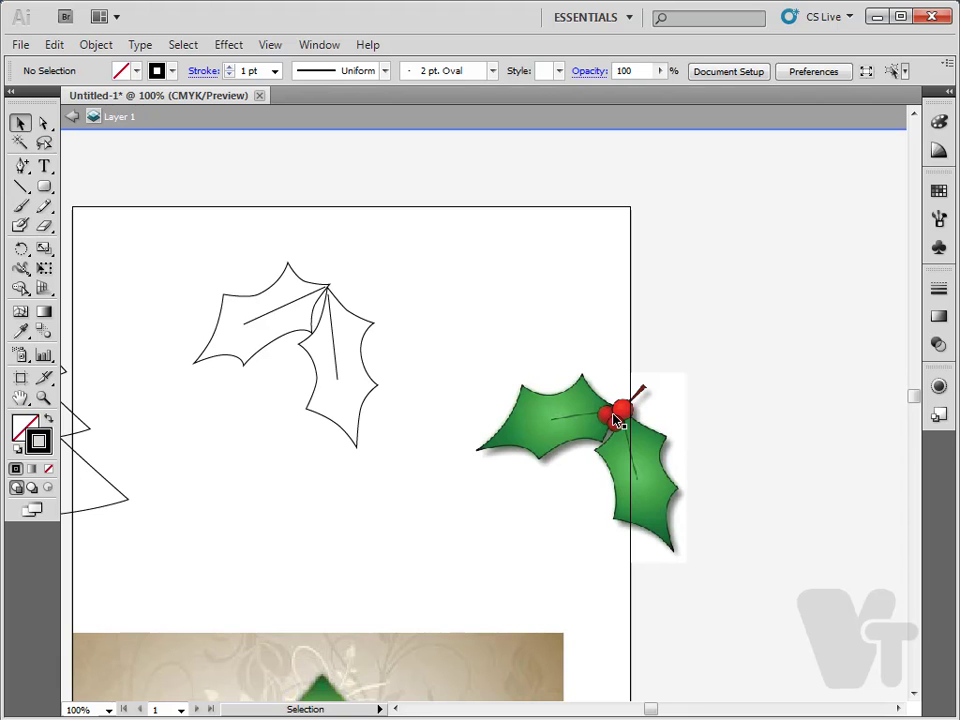
- Draw a narrow closed stem shape rising up-right from the leaves' top junction
{"action": "left_click", "coordinate": [20, 165]}
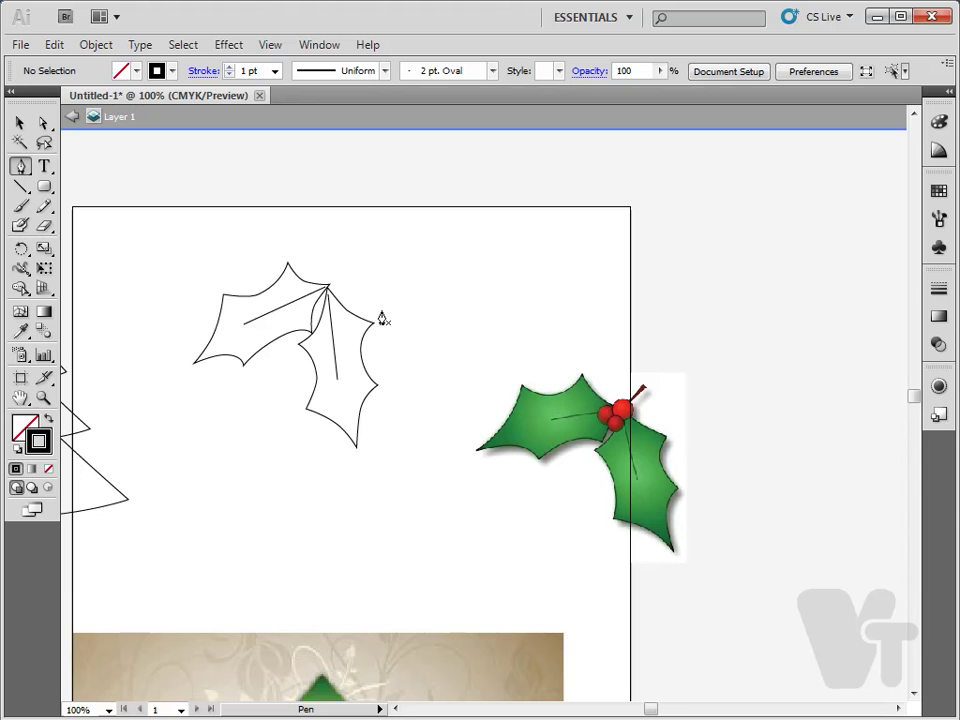
{"action": "left_click", "coordinate": [330, 284]}
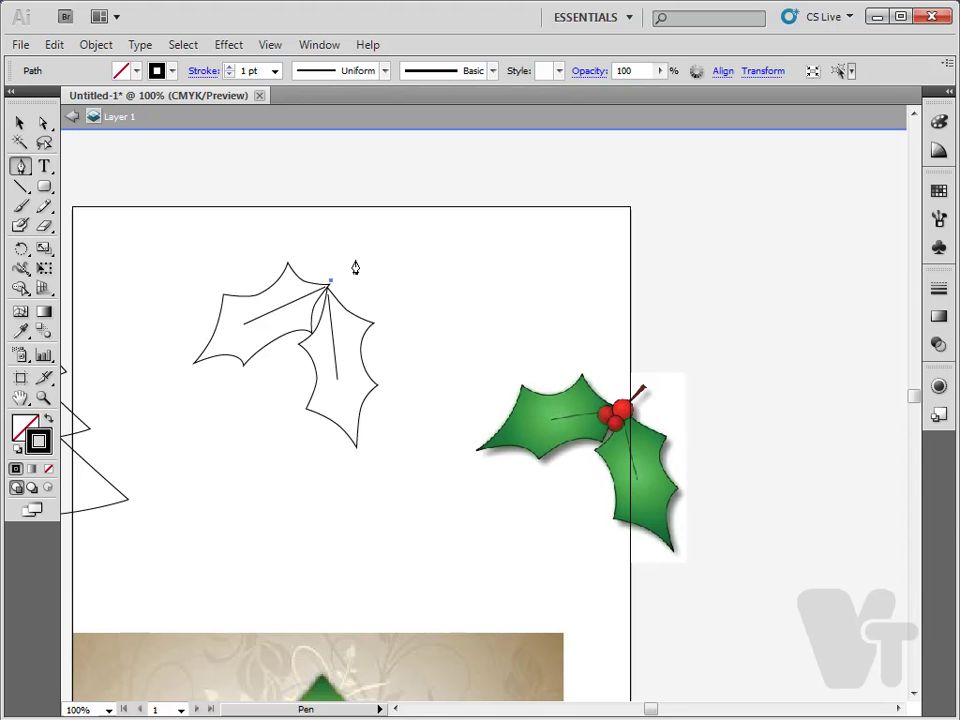
{"action": "left_click", "coordinate": [345, 270]}
{"action": "left_click", "coordinate": [356, 256]}
{"action": "left_click", "coordinate": [367, 241]}
{"action": "key", "text": "ctrl+z"}
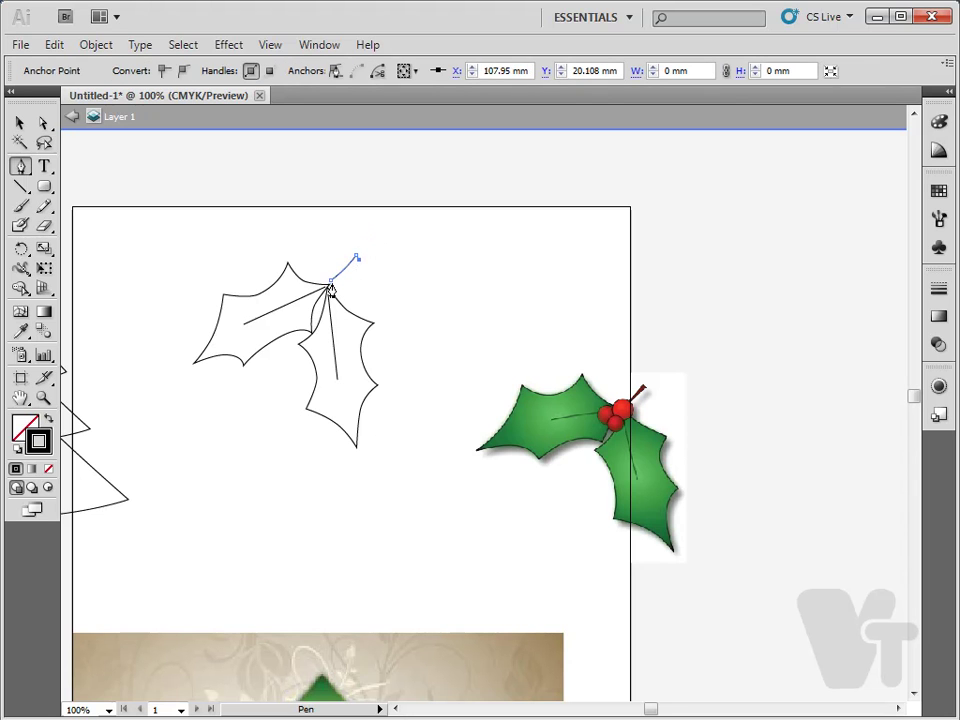
{"action": "left_click", "coordinate": [331, 285]}
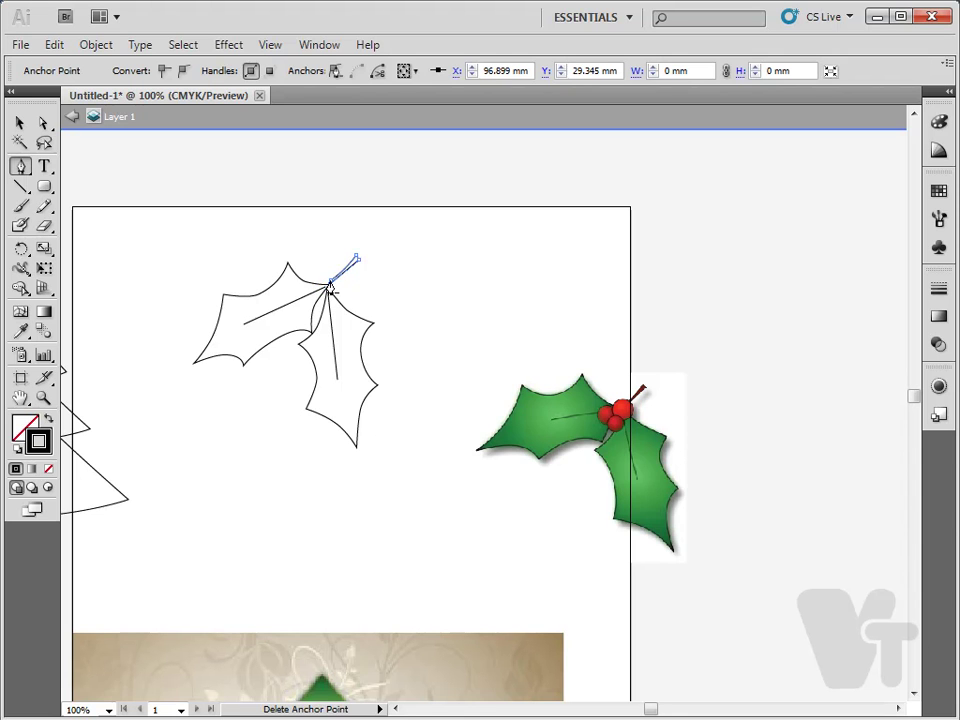
{"action": "left_click", "coordinate": [331, 285], "text": "ctrl"}
- Nudge the stem slightly up and right, then return the view to 100%
{"action": "key", "text": "z"}
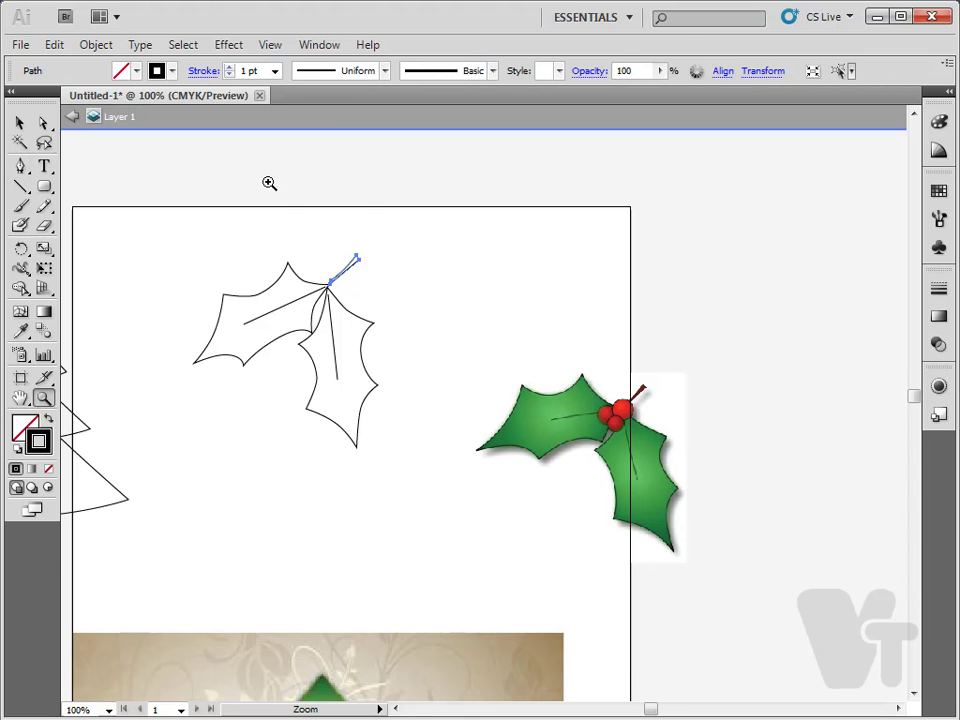
{"action": "left_click_drag", "start_coordinate": [270, 182], "coordinate": [406, 336]}
{"action": "left_click", "coordinate": [20, 122]}
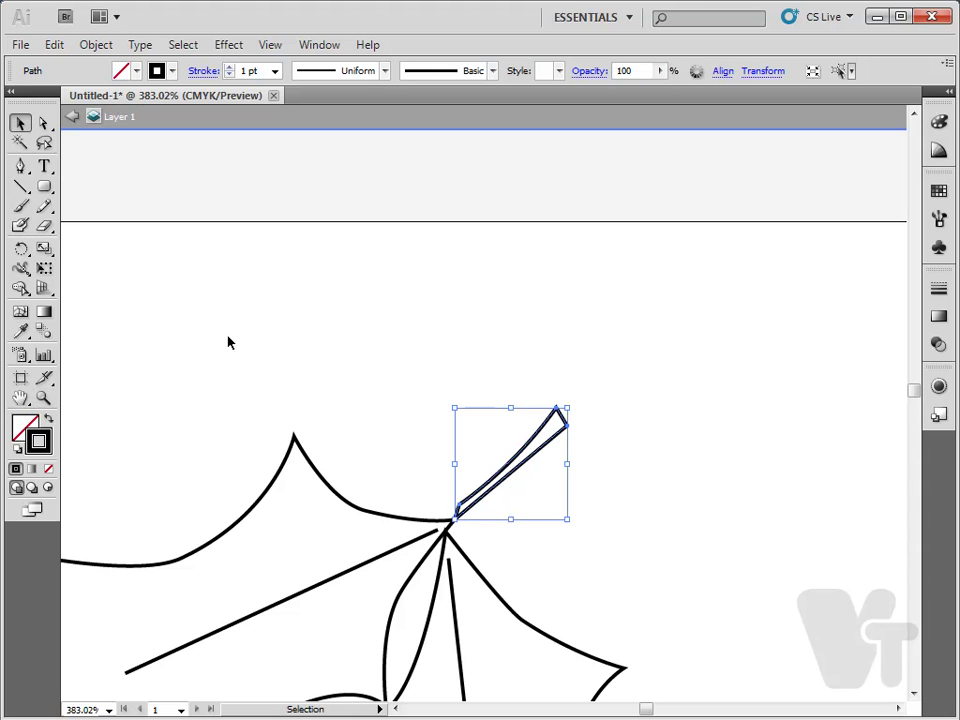
{"action": "left_click", "coordinate": [486, 523]}
{"action": "left_click_drag", "start_coordinate": [489, 497], "coordinate": [497, 396]}
{"action": "left_click", "coordinate": [455, 405]}
{"action": "key", "text": "ctrl+1"}
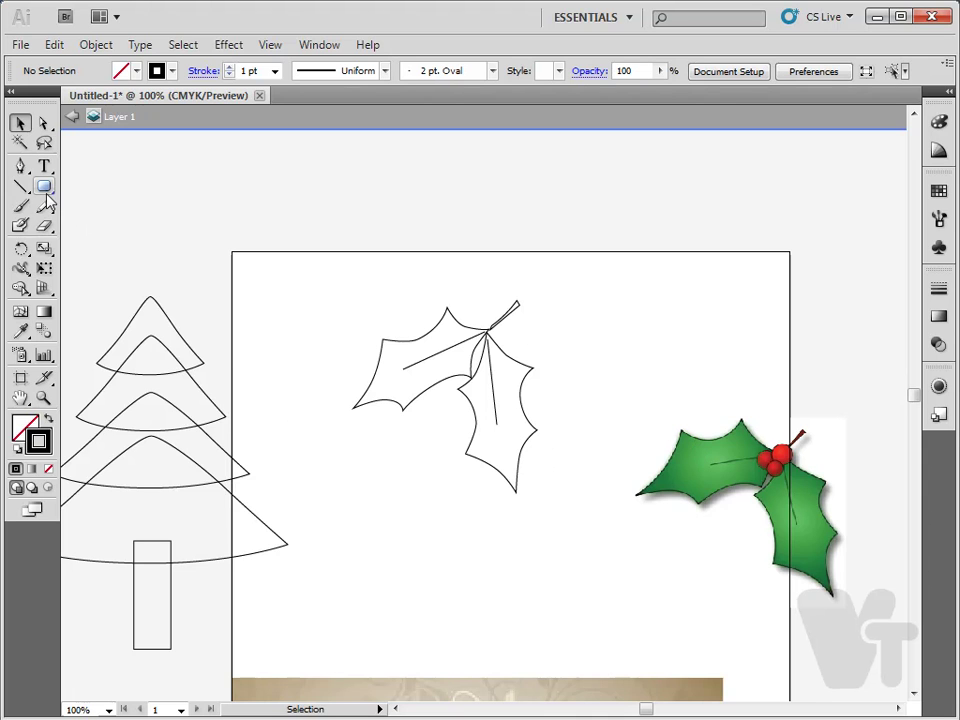
- Draw a small circle berry at the stem base, then zoom out to 66.67%
{"action": "left_click_drag", "start_coordinate": [44, 186], "coordinate": [110, 234]}
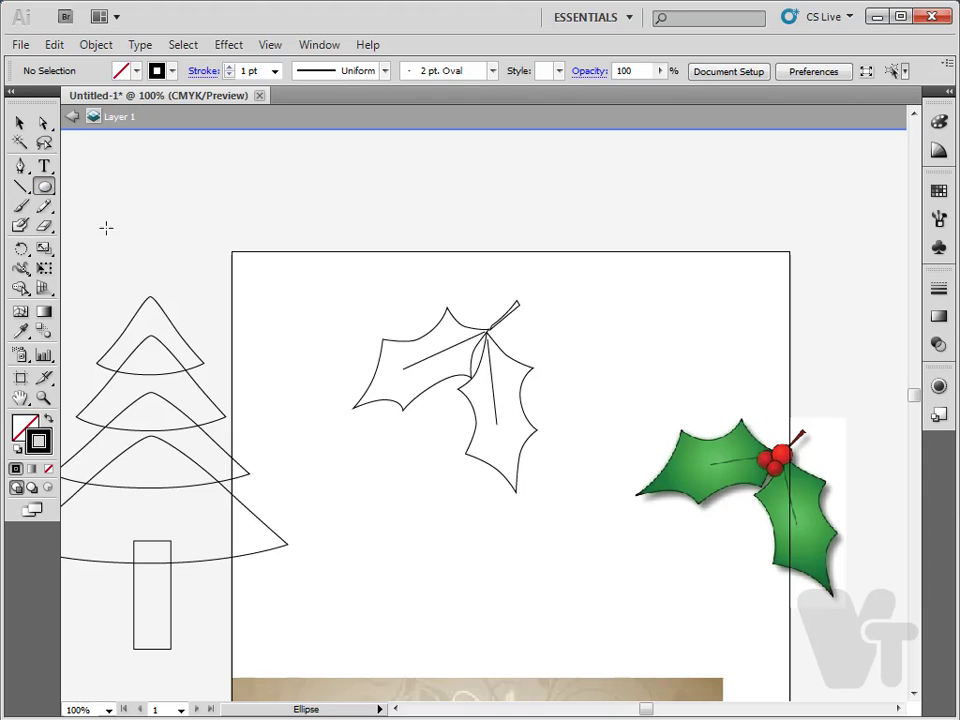
{"action": "left_click_drag", "start_coordinate": [481, 321], "coordinate": [490, 357]}
{"action": "key", "text": "v"}
{"action": "left_click_drag", "start_coordinate": [356, 444], "coordinate": [437, 360]}
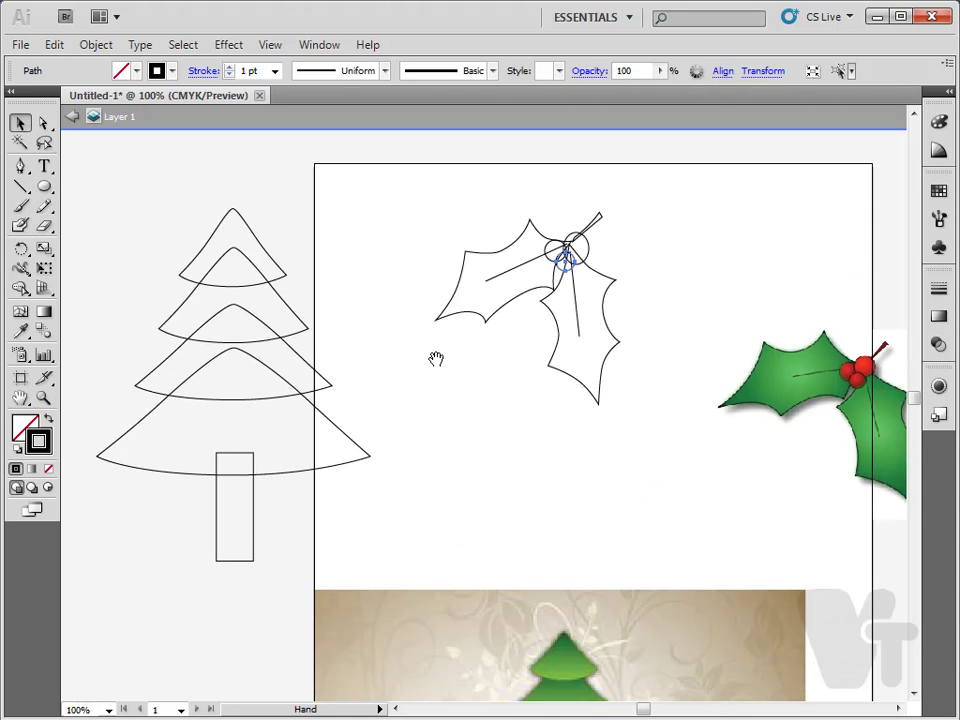
{"action": "key", "text": "ctrl+minus"}
{"action": "left_click_drag", "start_coordinate": [575, 466], "coordinate": [531, 381]}
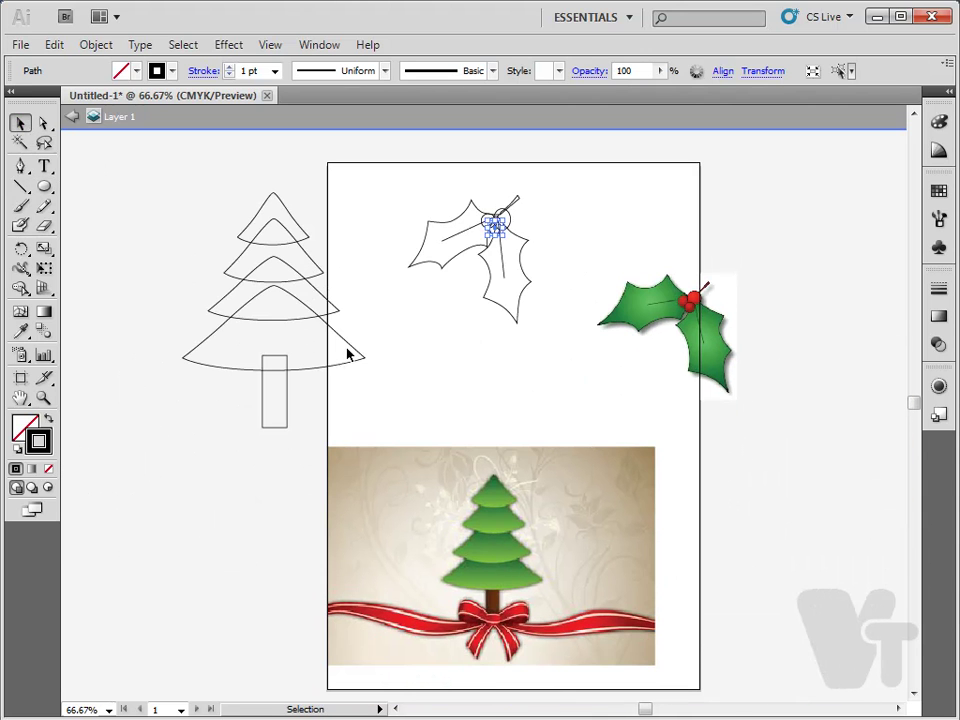